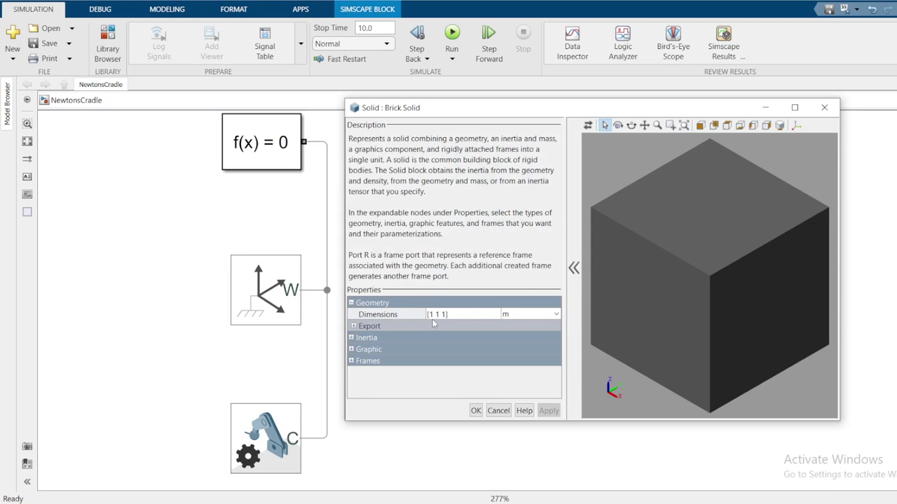
{"action": "left_click", "coordinate": [438, 315]}
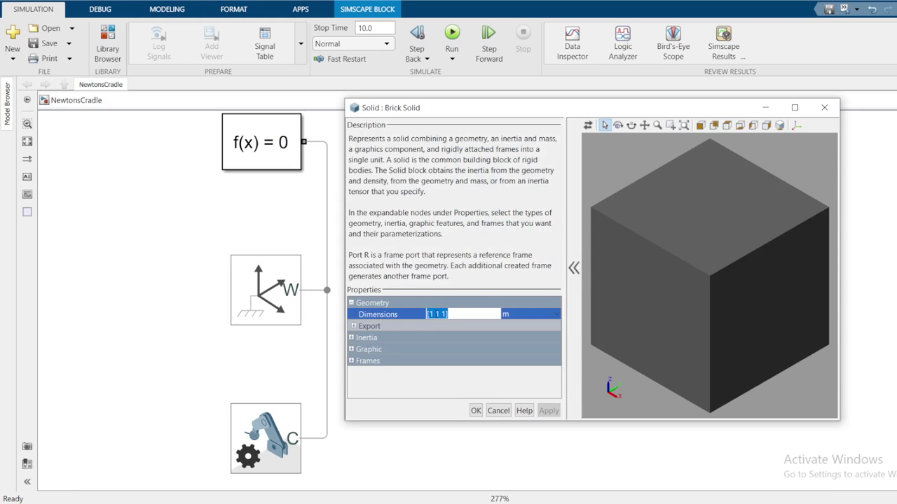
{"action": "type", "text": "0"}
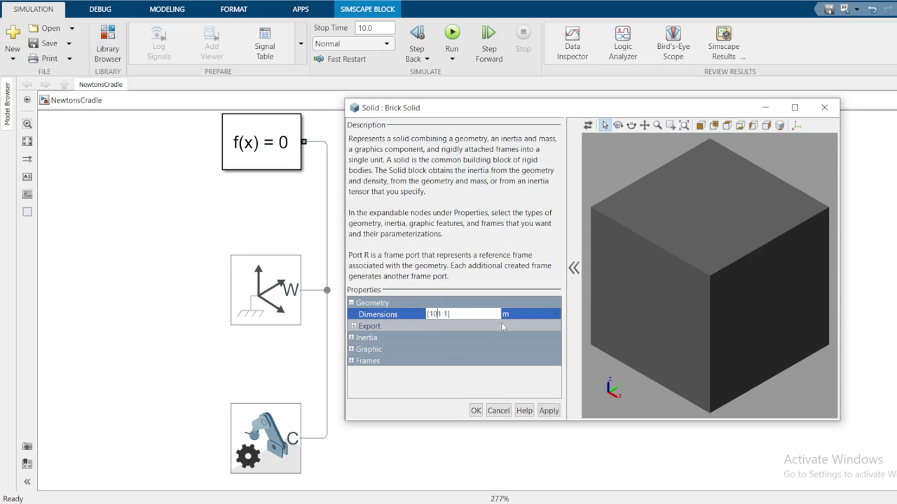
{"action": "key", "text": "BackSpace"}
{"action": "key", "text": "BackSpace"}
{"action": "key", "text": "BackSpace"}
{"action": "key", "text": "BackSpace"}
{"action": "key", "text": "BackSpace"}
{"action": "key", "text": "BackSpace"}
{"action": "type", "text": "0.2"}
{"action": "left_click", "coordinate": [497, 410]}
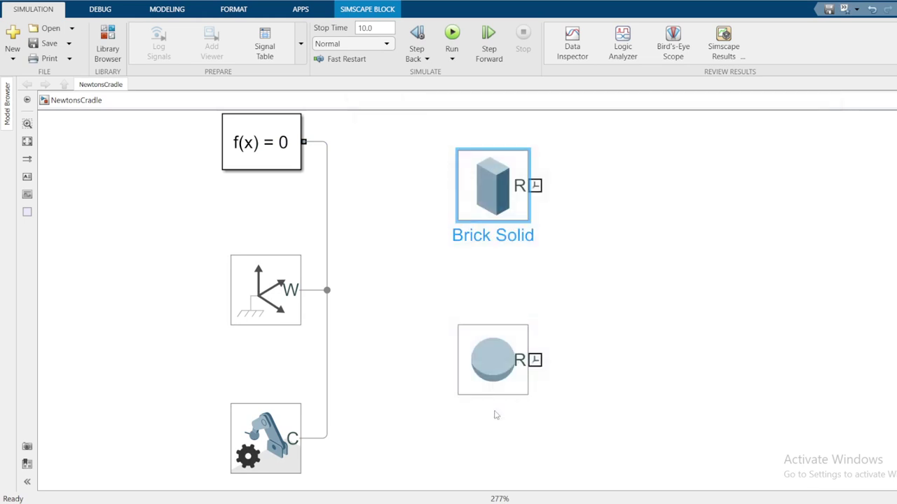
- Set the Brick Solid dimensions to [0.2 0.02 0.04] m and refresh the preview in a fitted isometric view
{"action": "double_click", "coordinate": [473, 200]}
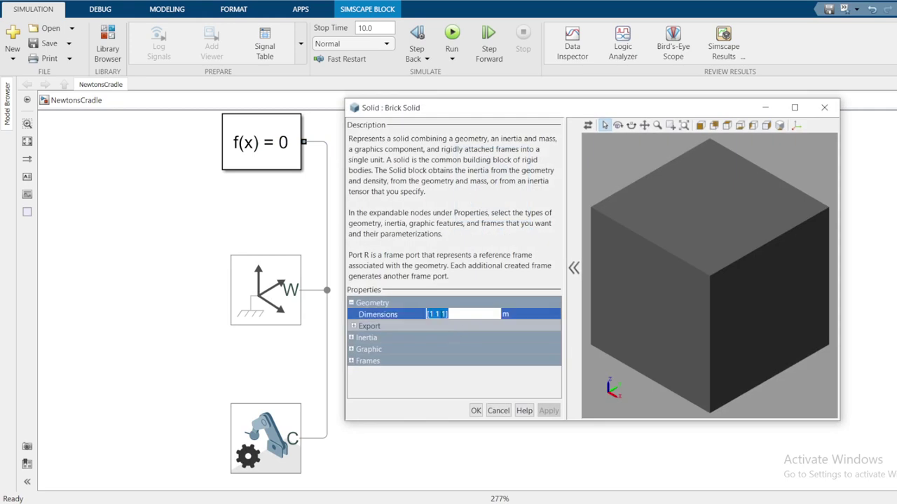
{"action": "key", "text": "BackSpace"}
{"action": "key", "text": "BackSpace"}
{"action": "key", "text": "BackSpace"}
{"action": "key", "text": "BackSpace"}
{"action": "key", "text": "BackSpace"}
{"action": "key", "text": "BackSpace"}
{"action": "type", "text": "0.2 0.02 0.04"}
{"action": "left_click", "coordinate": [549, 410]}
{"action": "left_click", "coordinate": [587, 126]}
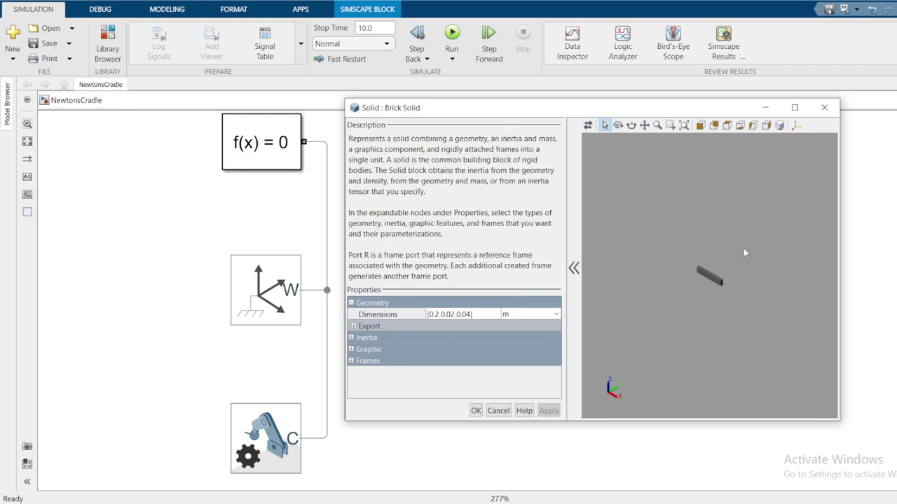
{"action": "left_click", "coordinate": [780, 126]}
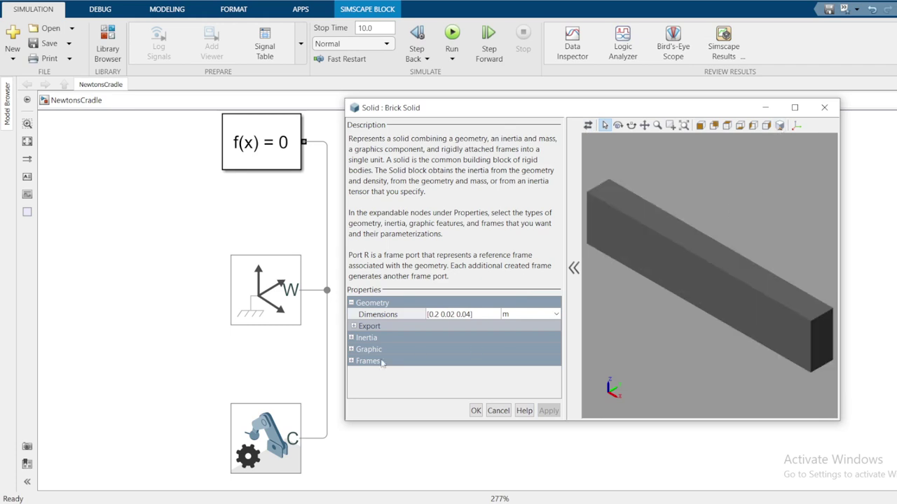
- Set the brick's graphic color to [0.8 0.5 0.5] and apply it to the updated preview
{"action": "left_click", "coordinate": [351, 339]}
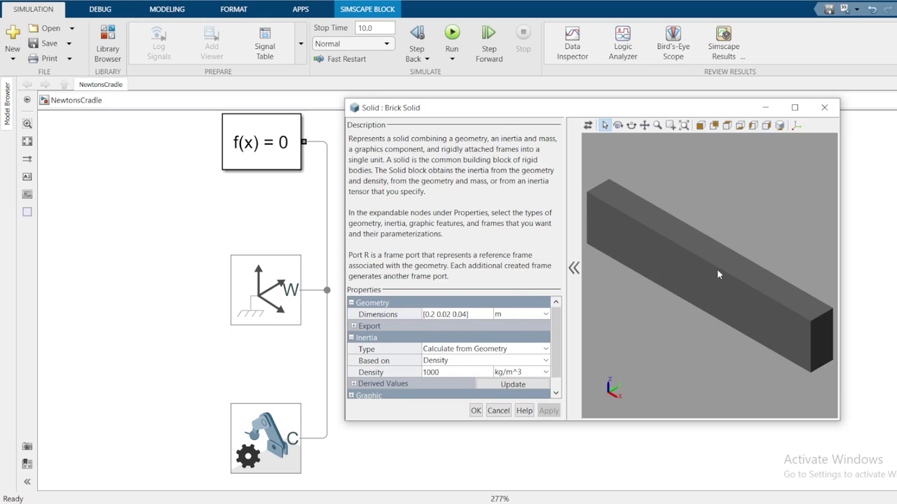
{"action": "left_click", "coordinate": [352, 396]}
{"action": "scroll", "coordinate": [552, 374], "scroll_direction": "down", "scroll_amount": 1}
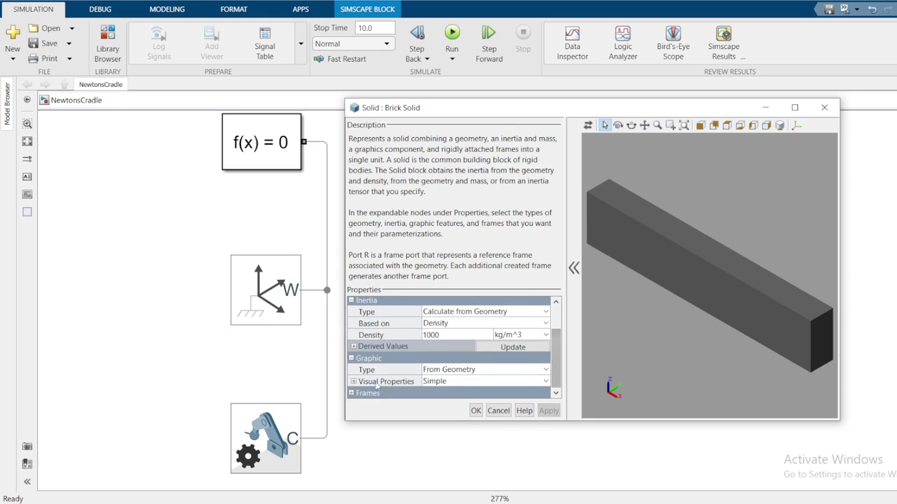
{"action": "left_click", "coordinate": [353, 382]}
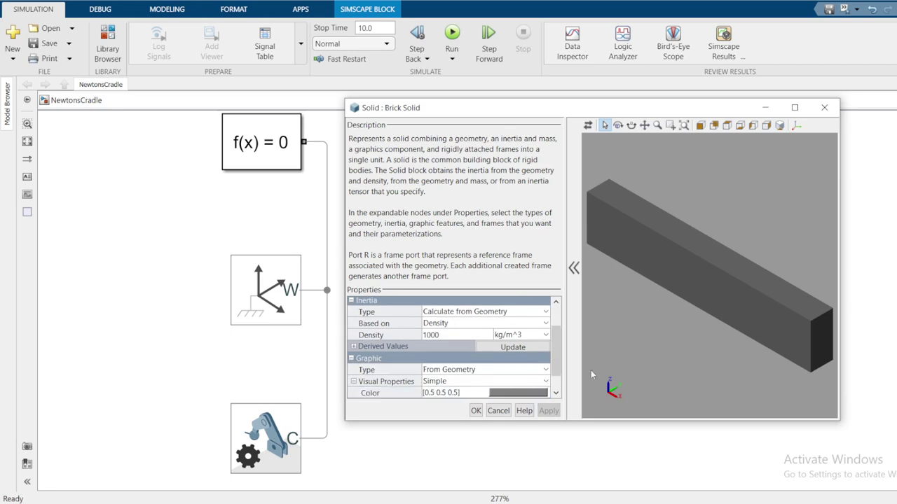
{"action": "scroll", "coordinate": [554, 354], "scroll_direction": "down", "scroll_amount": 1}
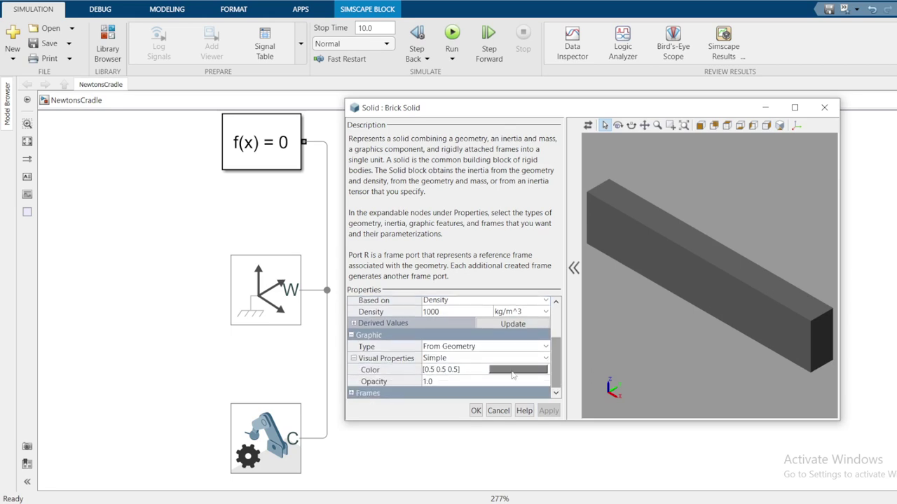
{"action": "left_click", "coordinate": [436, 370]}
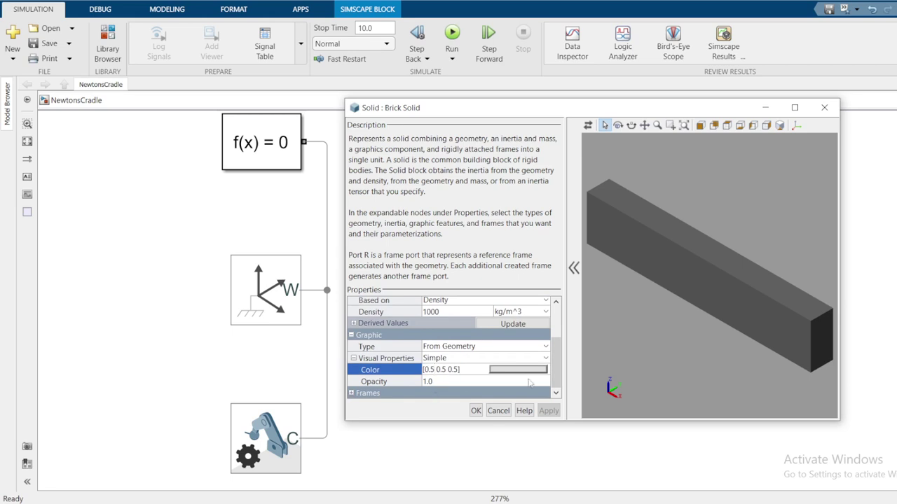
{"action": "key", "text": "BackSpace"}
{"action": "type", "text": "8"}
{"action": "left_click", "coordinate": [543, 413]}
{"action": "left_click", "coordinate": [589, 127]}
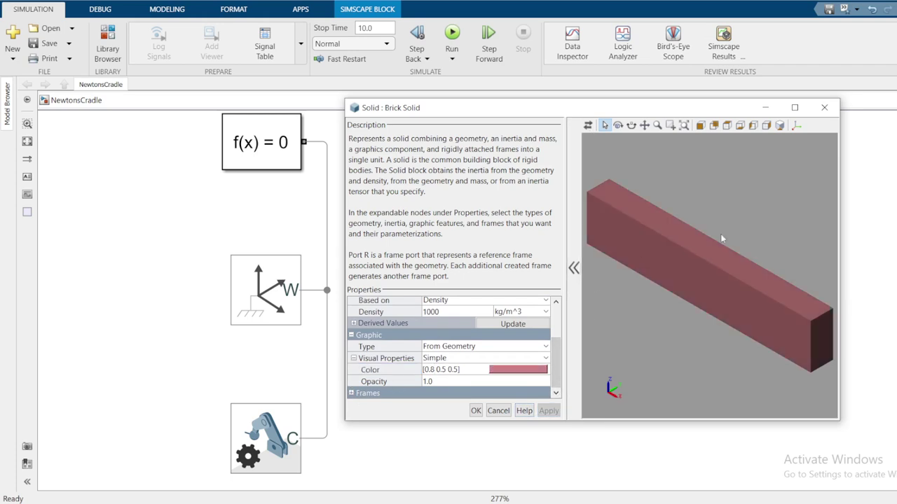
- Examine the brick in the preview from several angles, including the front view, to compare its sides with the axes
{"action": "left_click_drag", "start_coordinate": [722, 238], "coordinate": [619, 306]}
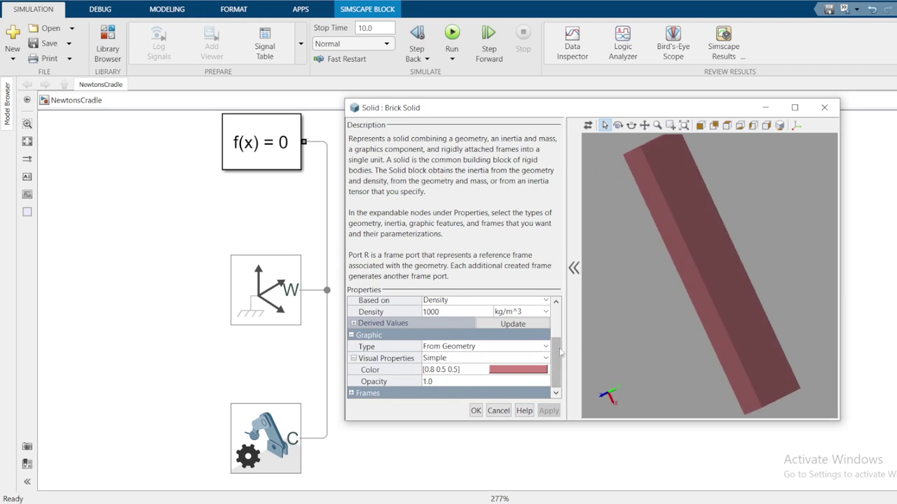
{"action": "scroll", "coordinate": [546, 312], "scroll_direction": "up", "scroll_amount": 3}
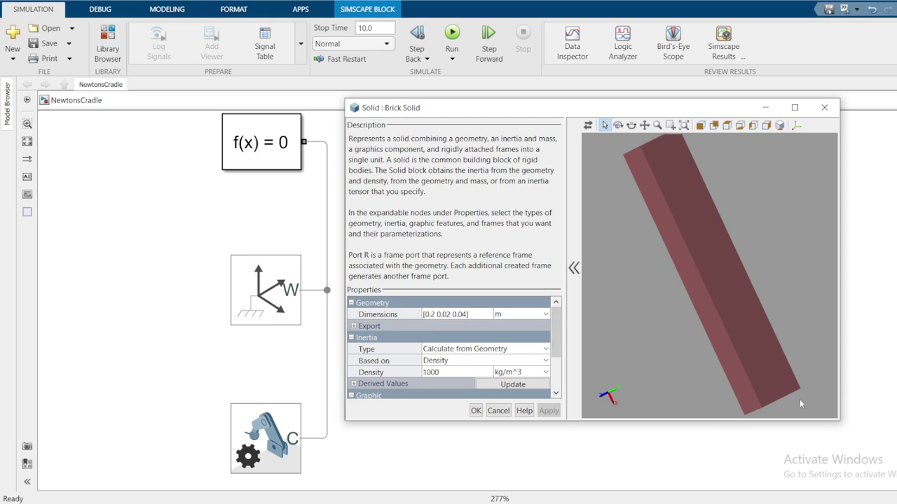
{"action": "left_click_drag", "start_coordinate": [686, 396], "coordinate": [660, 267]}
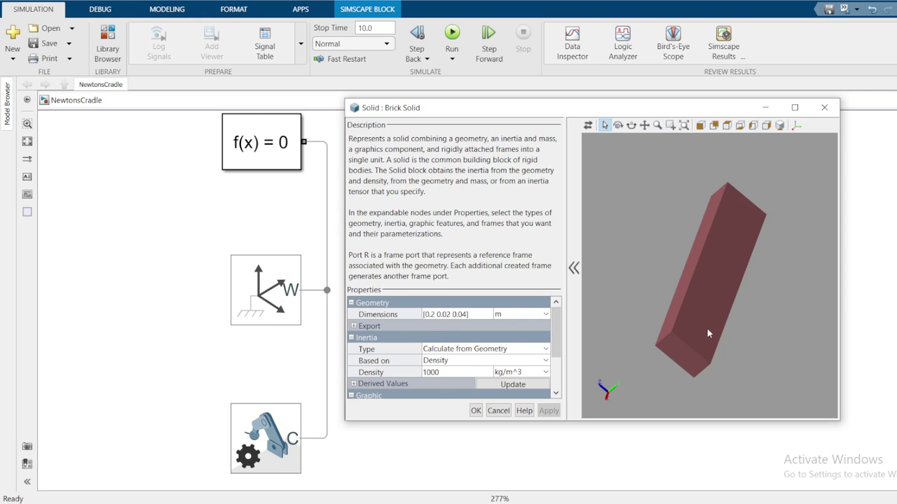
{"action": "left_click_drag", "start_coordinate": [707, 335], "coordinate": [645, 416]}
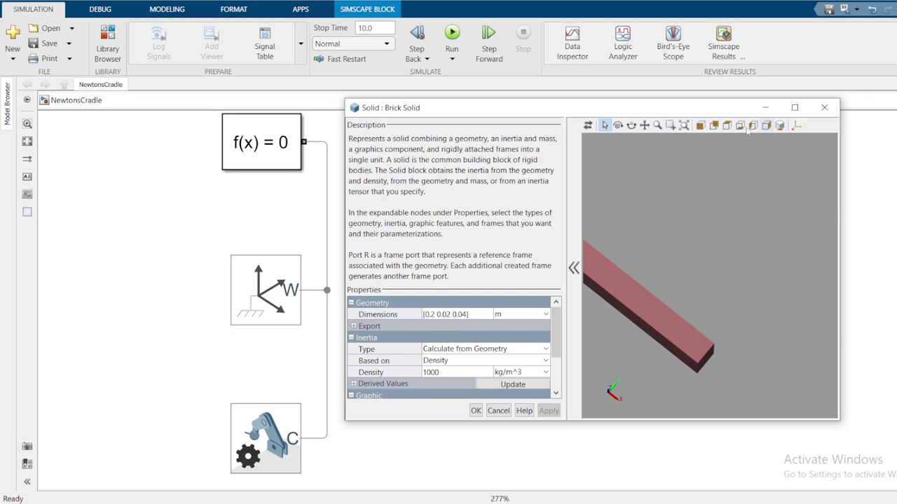
{"action": "left_click", "coordinate": [699, 126]}
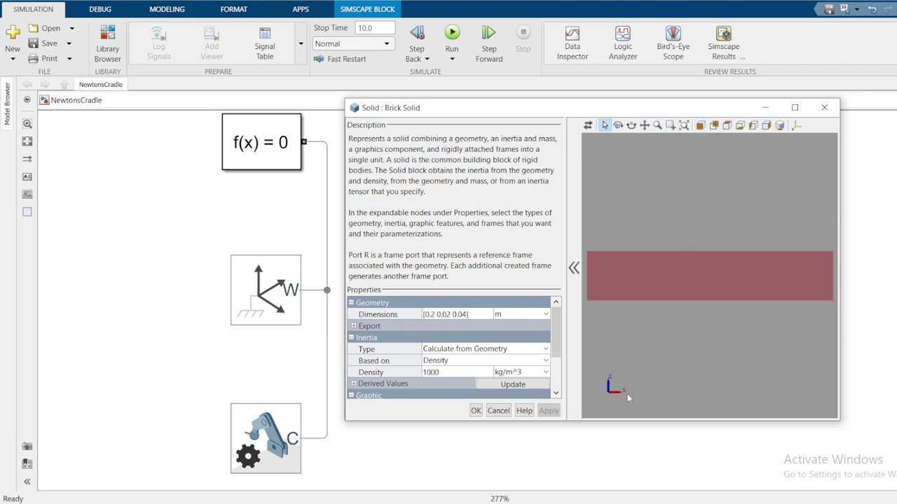
{"action": "left_click_drag", "start_coordinate": [695, 277], "coordinate": [713, 287]}
{"action": "mouse_move", "coordinate": [641, 204]}
{"action": "left_mouse_down"}
{"action": "mouse_move", "coordinate": [704, 212]}
{"action": "mouse_move", "coordinate": [715, 303]}
{"action": "mouse_move", "coordinate": [574, 149]}
{"action": "mouse_move", "coordinate": [724, 251]}
{"action": "mouse_move", "coordinate": [726, 177]}
{"action": "mouse_move", "coordinate": [717, 302]}
{"action": "mouse_move", "coordinate": [707, 272]}
{"action": "mouse_move", "coordinate": [719, 241]}
{"action": "left_mouse_up"}
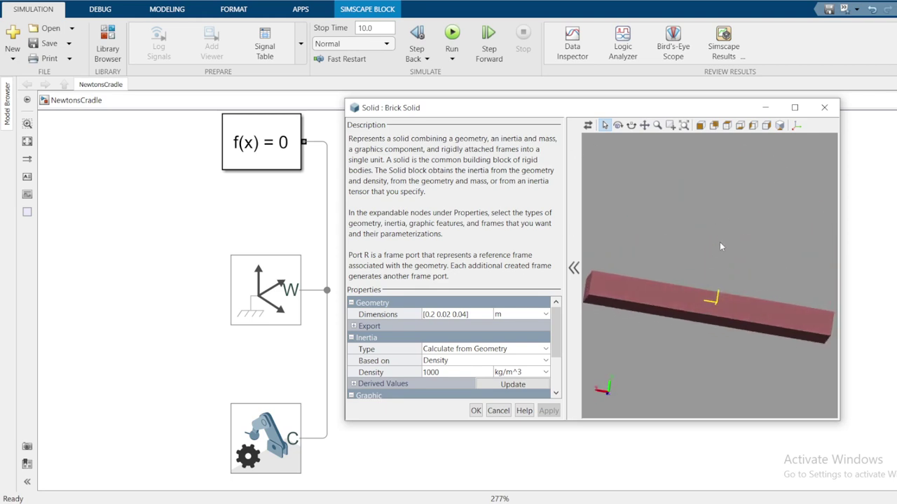
{"action": "mouse_move", "coordinate": [618, 383]}
{"action": "left_mouse_down"}
{"action": "mouse_move", "coordinate": [651, 290]}
{"action": "mouse_move", "coordinate": [651, 308]}
{"action": "mouse_move", "coordinate": [650, 283]}
{"action": "left_mouse_up"}
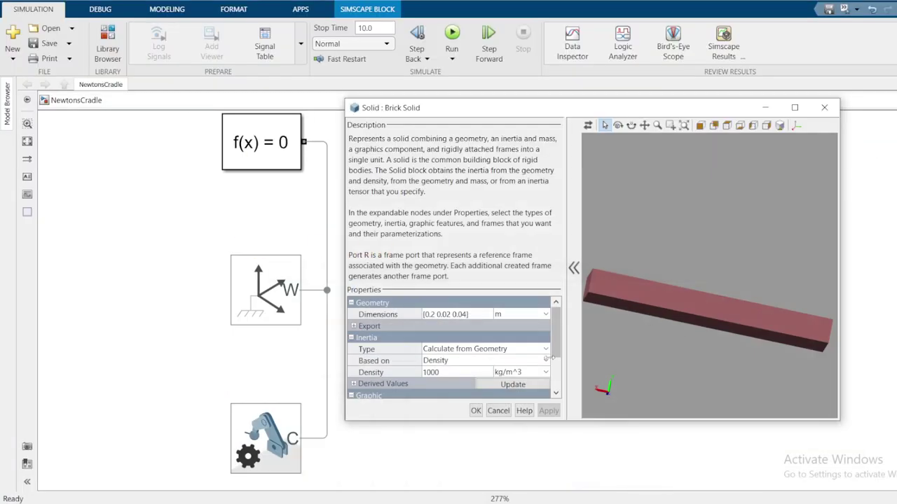
- Display the brick's frames in the preview, try toggling port R, and refresh the visualization with the port shown
{"action": "left_click_drag", "start_coordinate": [554, 343], "coordinate": [554, 374]}
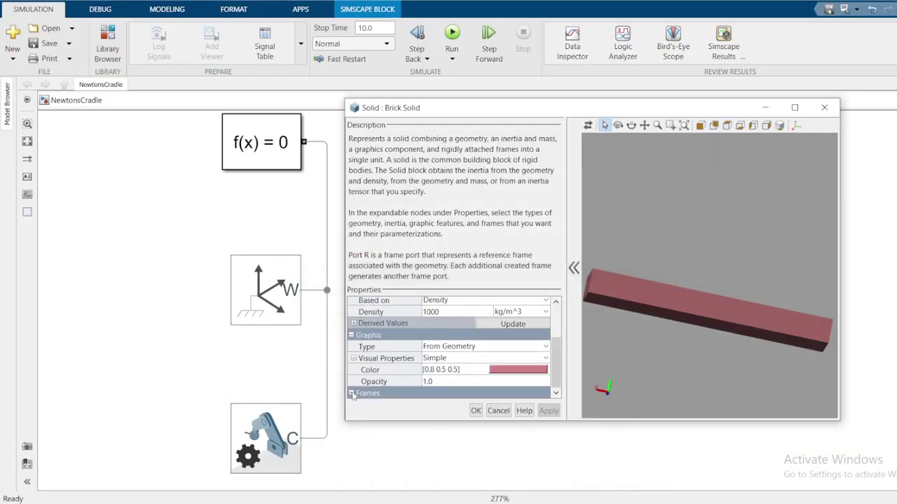
{"action": "scroll", "coordinate": [561, 358], "scroll_direction": "down", "scroll_amount": 1}
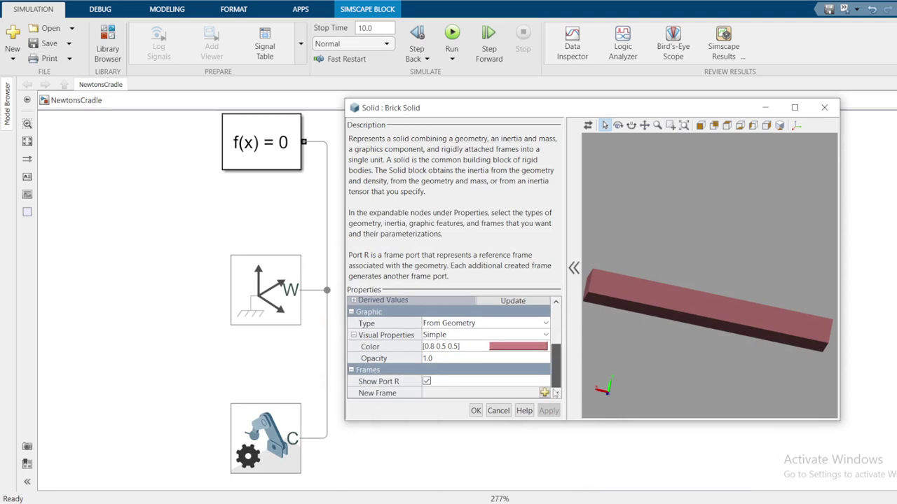
{"action": "left_click", "coordinate": [426, 381]}
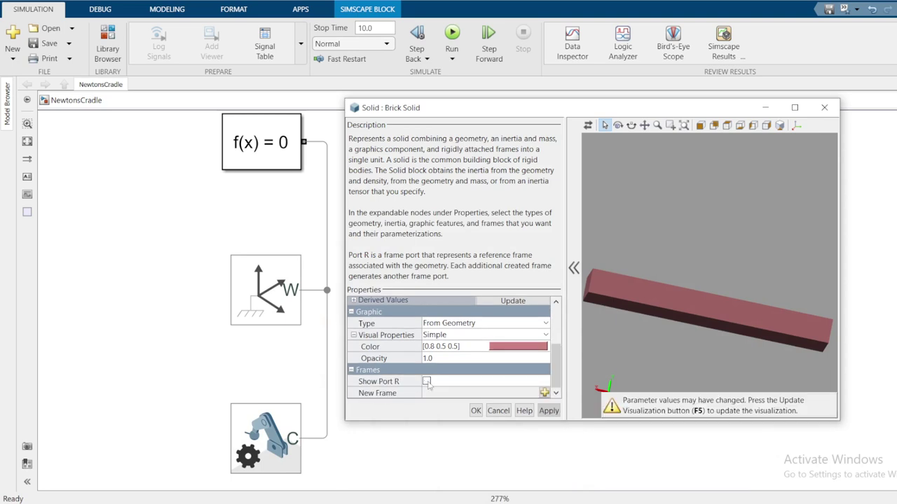
{"action": "left_click", "coordinate": [797, 126]}
{"action": "mouse_move", "coordinate": [700, 262]}
{"action": "left_mouse_down"}
{"action": "mouse_move", "coordinate": [697, 305]}
{"action": "mouse_move", "coordinate": [725, 319]}
{"action": "mouse_move", "coordinate": [701, 288]}
{"action": "mouse_move", "coordinate": [705, 257]}
{"action": "left_mouse_up"}
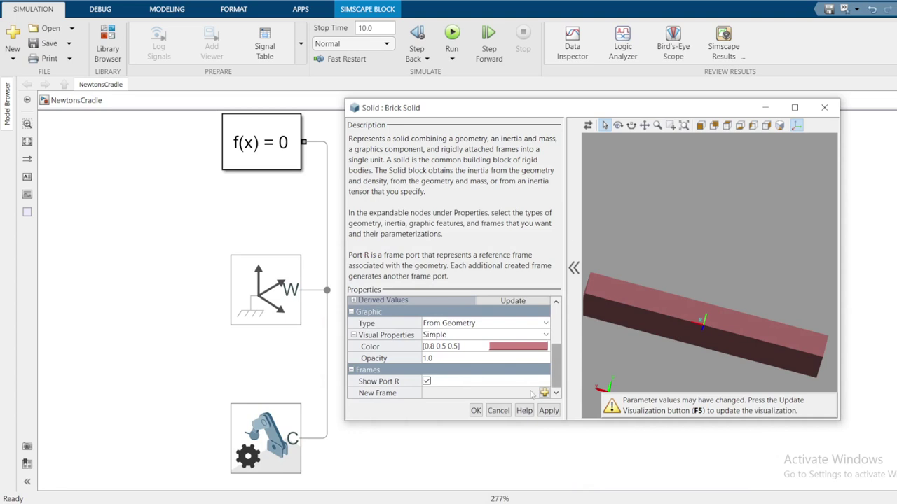
{"action": "left_click", "coordinate": [587, 125]}
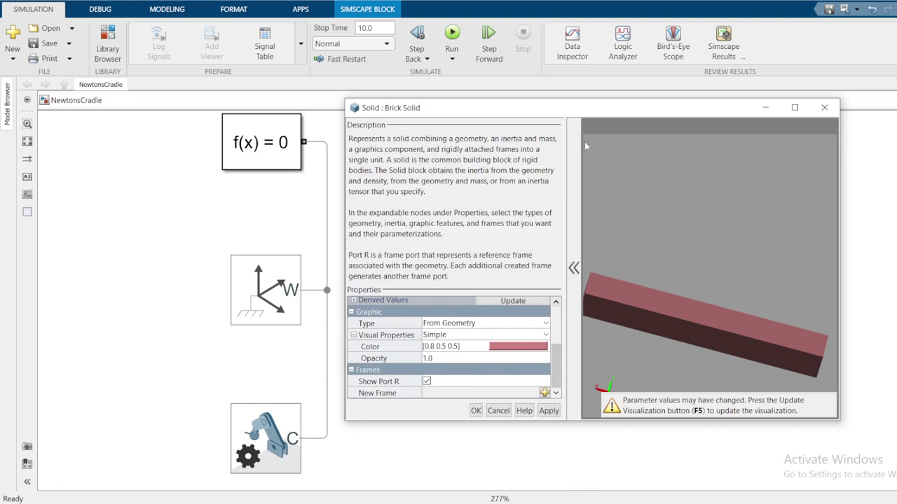
- Create a frame named B with its origin based on the brick's long dark face in the preview
{"action": "left_click", "coordinate": [545, 392]}
{"action": "left_click", "coordinate": [358, 183]}
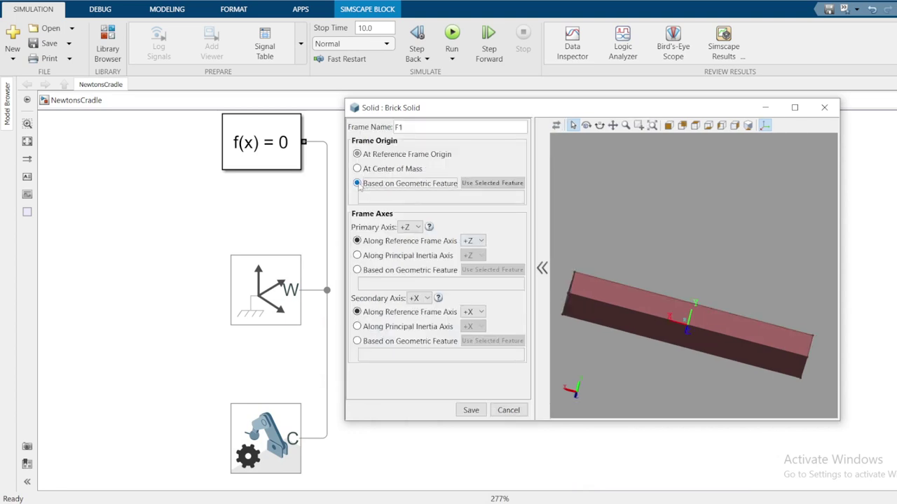
{"action": "left_click", "coordinate": [611, 323]}
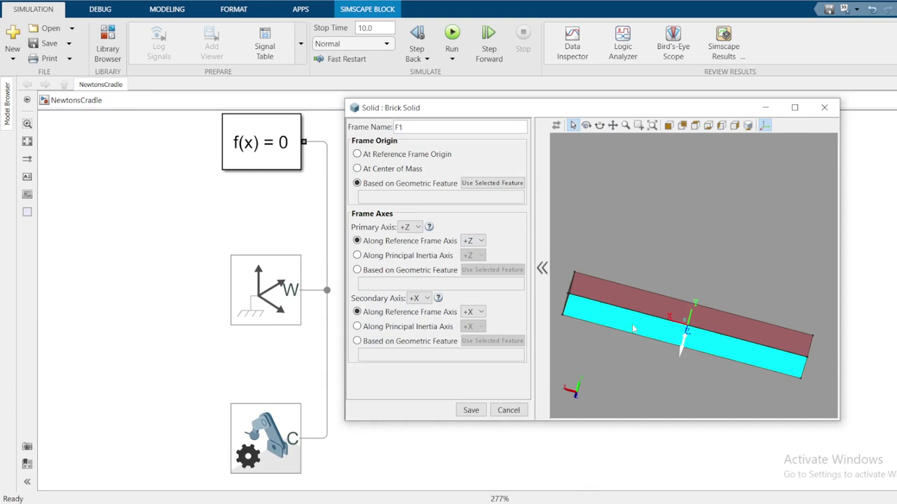
{"action": "left_click_drag", "start_coordinate": [416, 128], "coordinate": [388, 130]}
{"action": "type", "text": "B"}
{"action": "left_click", "coordinate": [480, 183]}
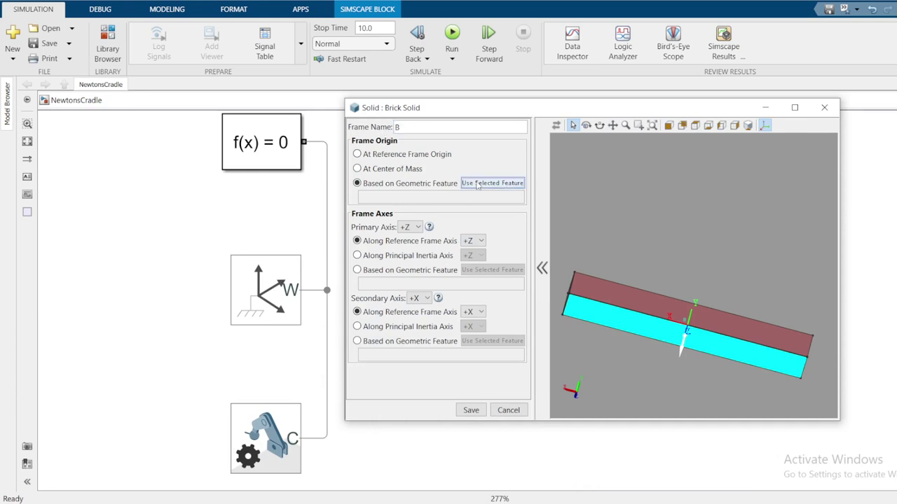
{"action": "left_click", "coordinate": [480, 415]}
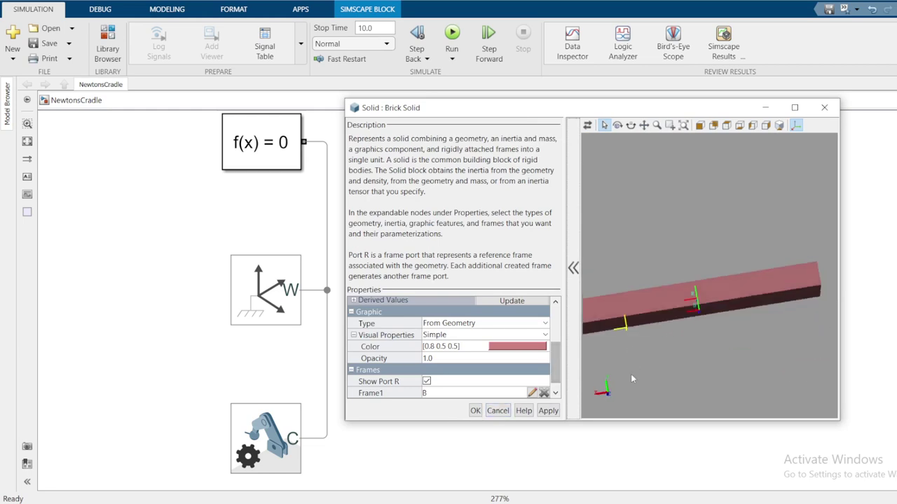
- Hide port R of the Brick Solid, update the visualization, and accept the block settings
{"action": "left_click_drag", "start_coordinate": [631, 378], "coordinate": [640, 317]}
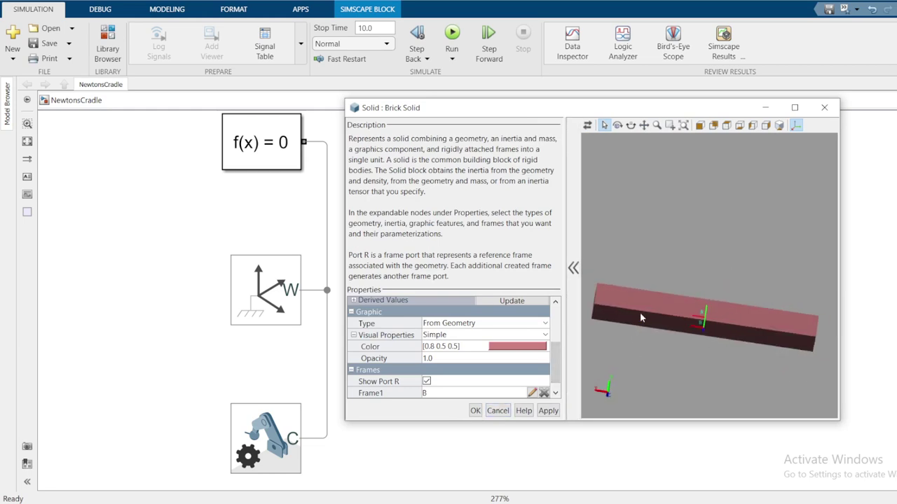
{"action": "left_click", "coordinate": [426, 382]}
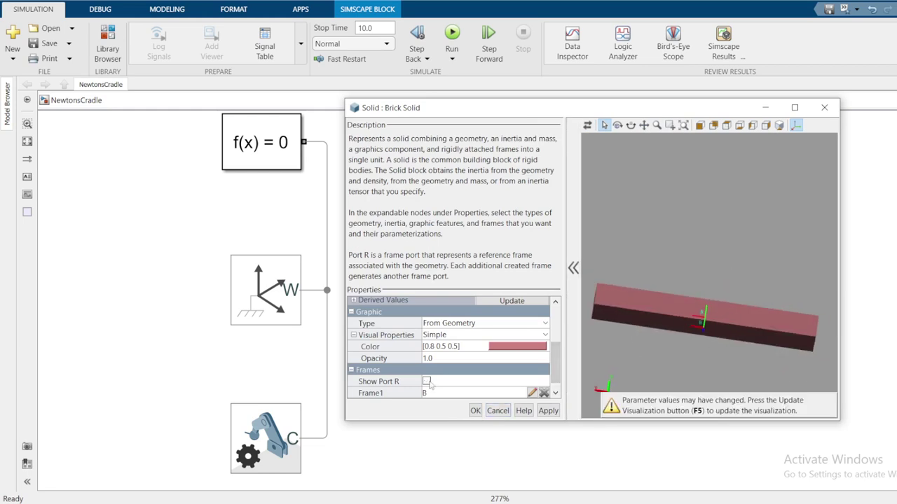
{"action": "left_click_drag", "start_coordinate": [716, 295], "coordinate": [722, 328]}
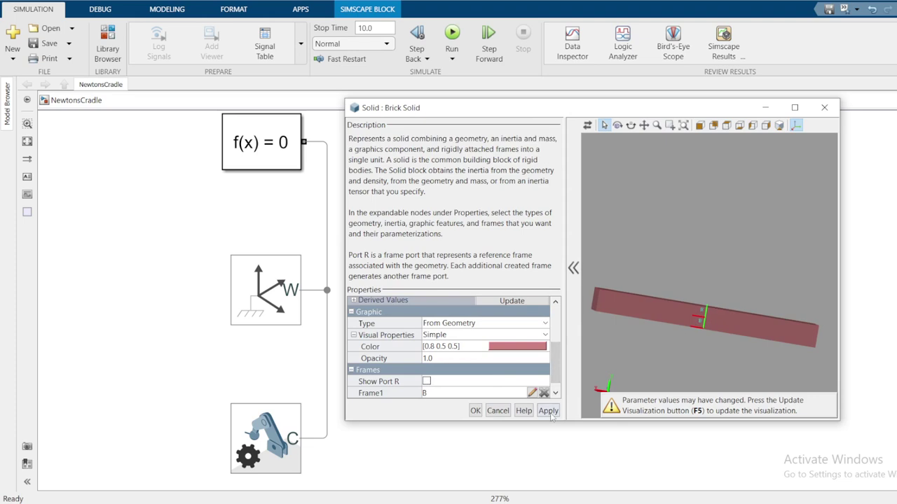
{"action": "left_click", "coordinate": [587, 125]}
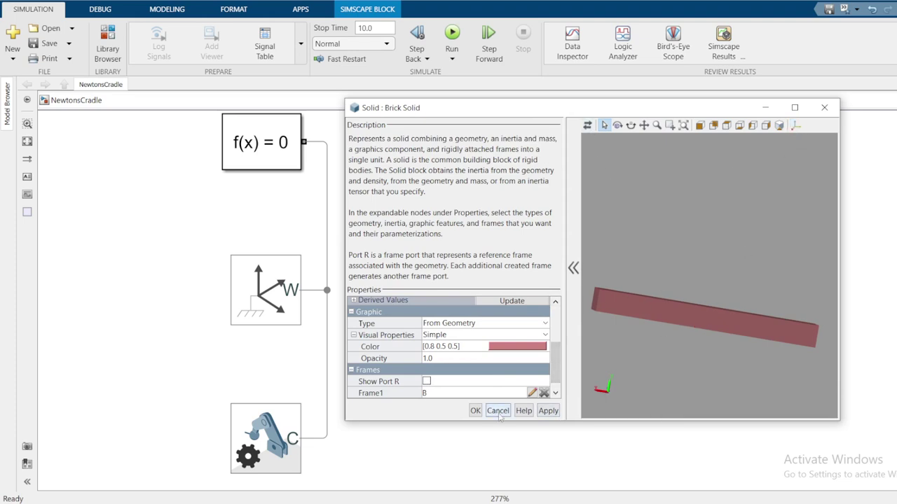
{"action": "left_click", "coordinate": [477, 414]}
{"action": "left_click", "coordinate": [588, 225]}
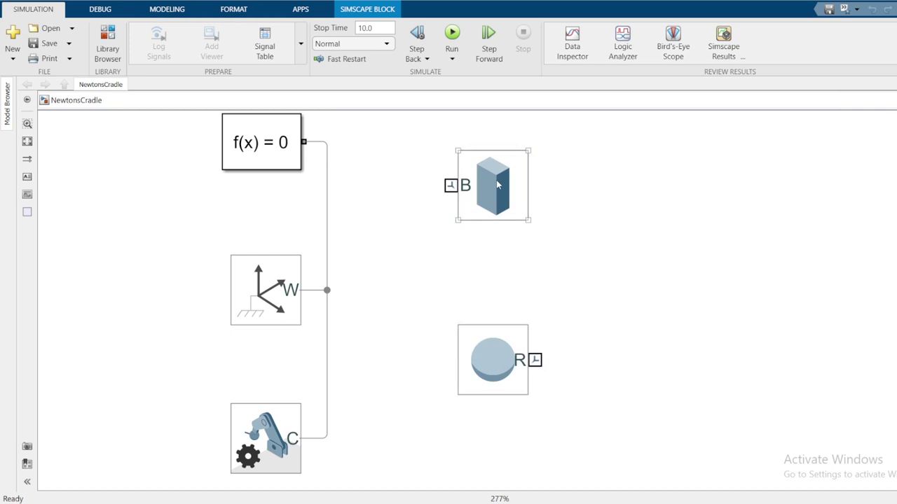
- Rotate the Brick Solid block in the diagram until its port B faces down toward the sphere block
{"action": "left_click", "coordinate": [493, 184]}
{"action": "key", "text": "ctrl+r"}
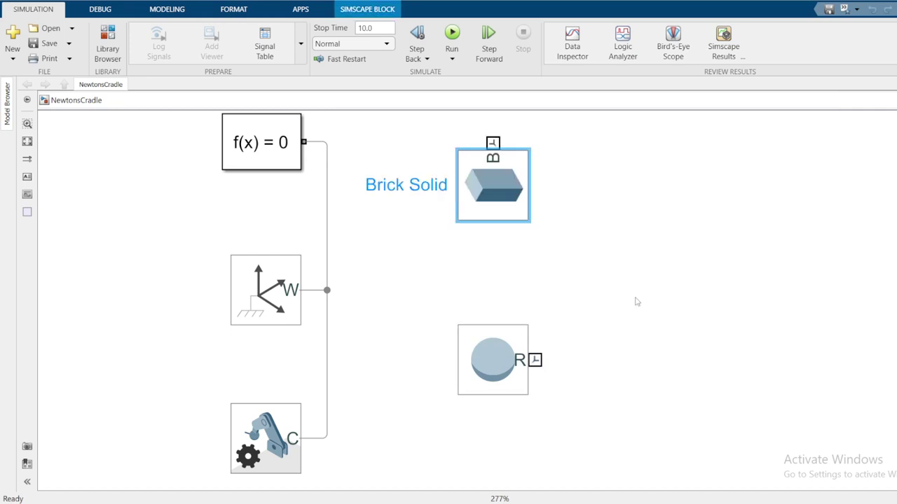
{"action": "key", "text": "ctrl+r"}
{"action": "key", "text": "ctrl+r"}
{"action": "left_click", "coordinate": [634, 293]}
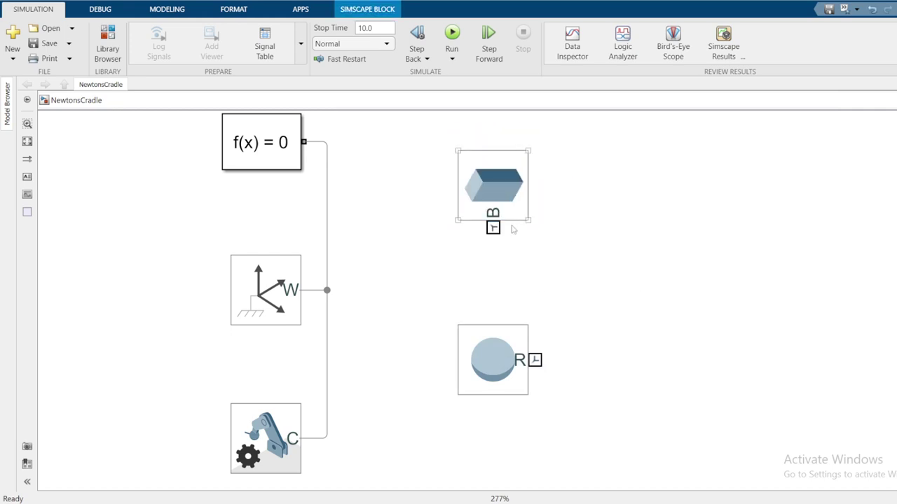
- Resize the Brick Solid block into a wide, flat bar and move it level with the Solver Configuration block
{"action": "left_click_drag", "start_coordinate": [534, 220], "coordinate": [785, 184]}
{"action": "left_click_drag", "start_coordinate": [571, 166], "coordinate": [465, 147]}
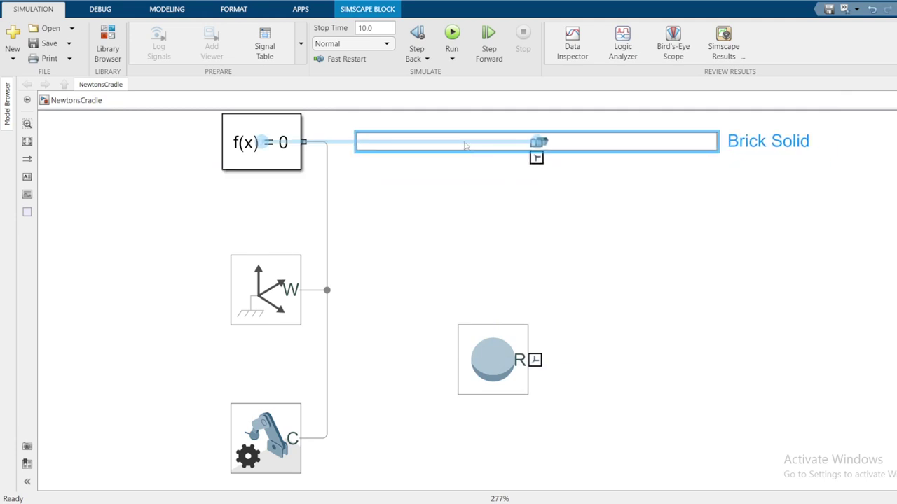
{"action": "left_click", "coordinate": [539, 384]}
{"action": "left_click", "coordinate": [494, 500]}
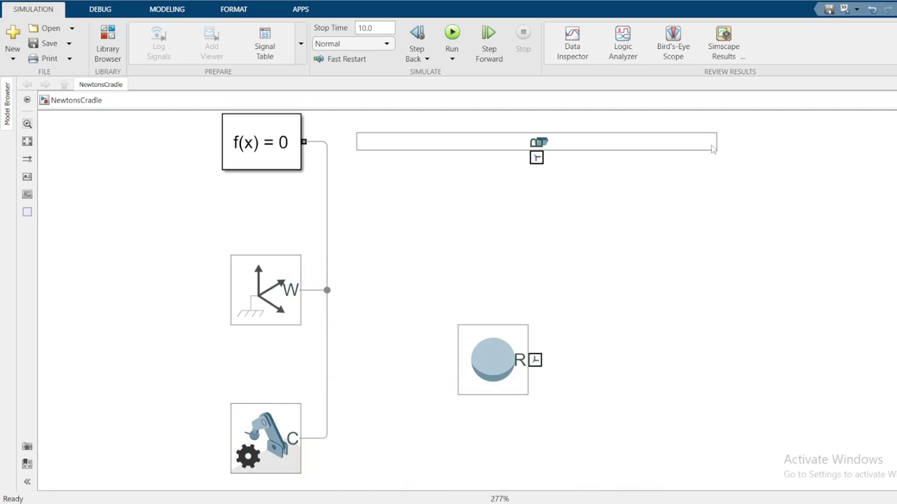
{"action": "left_click", "coordinate": [885, 2]}
- Rotate the Spherical Solid block until port R faces up, center it below the brick, and connect port R to the brick's port B
{"action": "left_click_drag", "start_coordinate": [486, 365], "coordinate": [546, 391]}
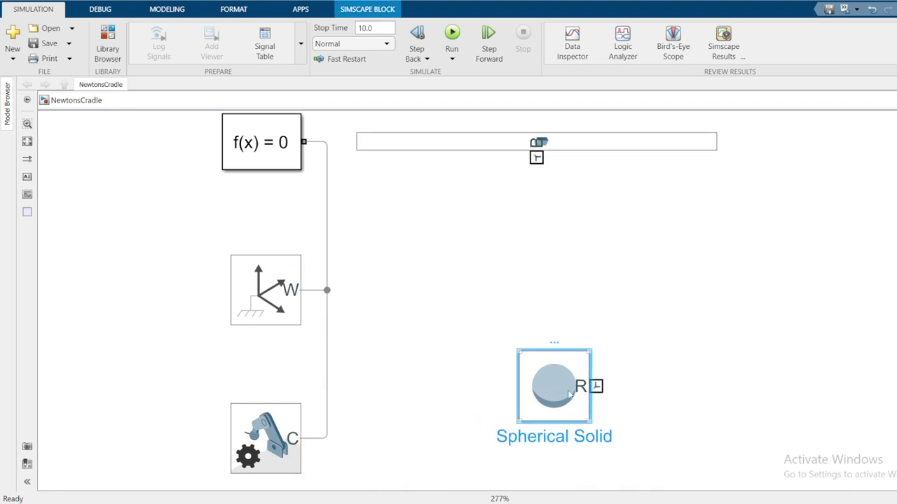
{"action": "key", "text": "ctrl+r"}
{"action": "key", "text": "ctrl+r"}
{"action": "key", "text": "ctrl+r"}
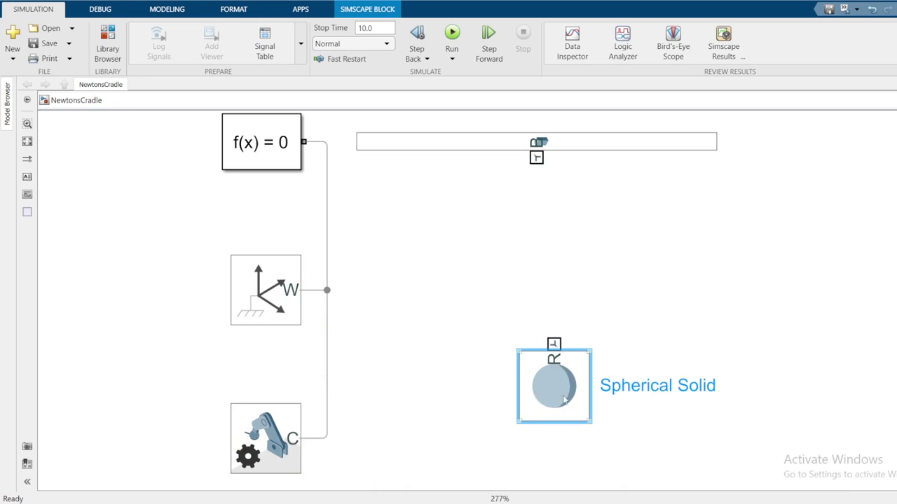
{"action": "left_click_drag", "start_coordinate": [563, 397], "coordinate": [546, 450]}
{"action": "left_click", "coordinate": [541, 181]}
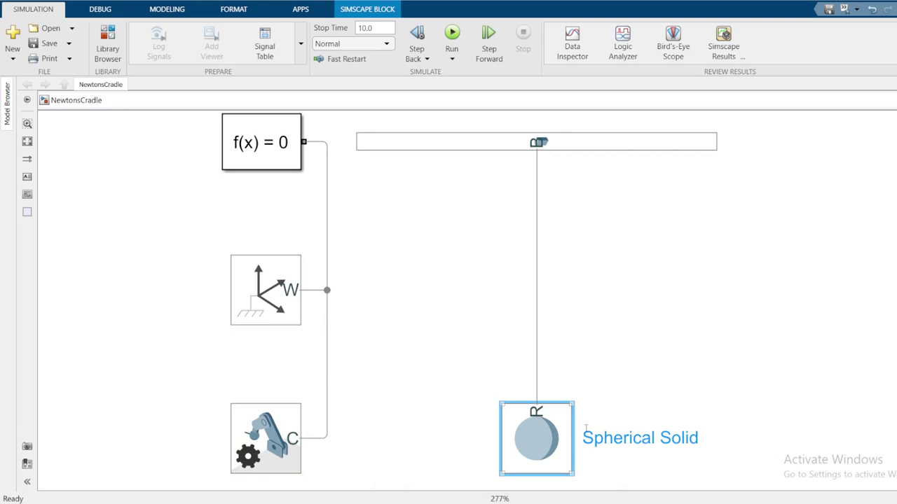
- Check the cradle layout in the reference picture Capture.PNG in the image viewer, and return to the Simulink model
{"action": "key", "text": "alt+Tab"}
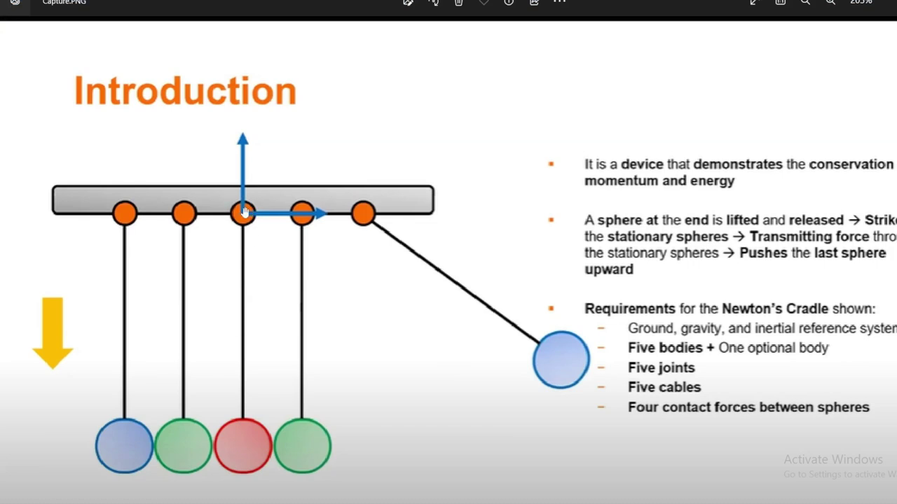
{"action": "left_click", "coordinate": [888, 3]}
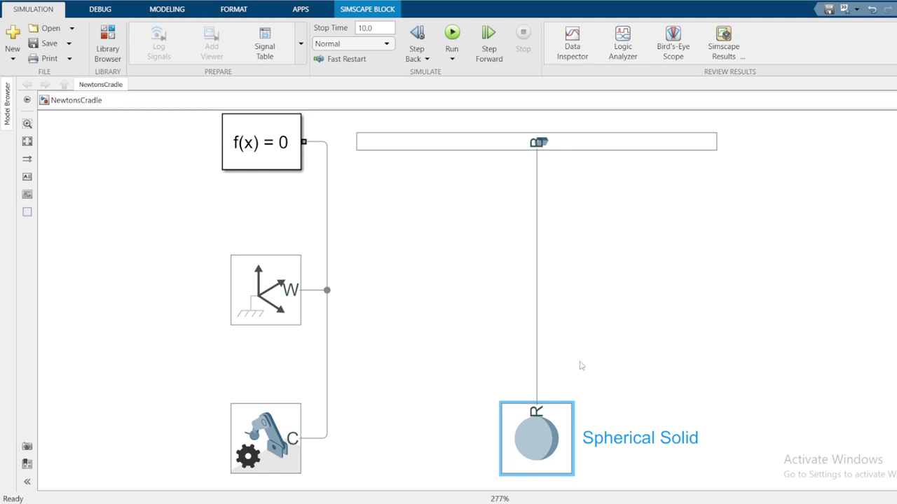
{"action": "left_click", "coordinate": [608, 141]}
{"action": "left_click", "coordinate": [683, 176]}
{"action": "left_click", "coordinate": [533, 473]}
- Set the Spherical Solid's radius to 0.02 m, apply it, and update the visualization
{"action": "double_click", "coordinate": [533, 435]}
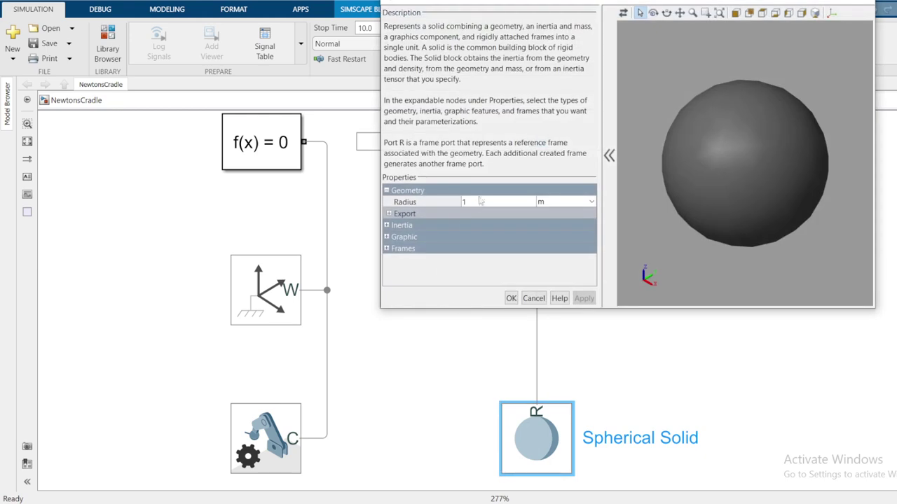
{"action": "left_click", "coordinate": [468, 202]}
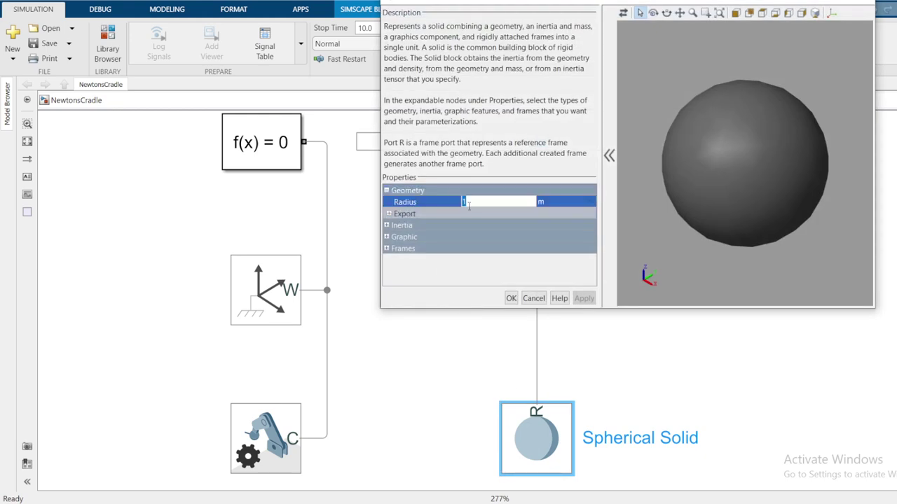
{"action": "type", "text": "0.02"}
{"action": "left_click", "coordinate": [584, 298]}
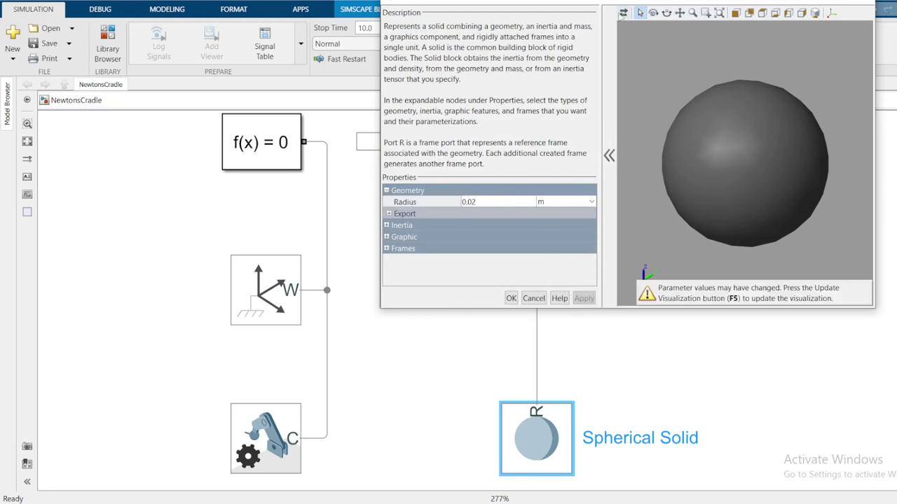
{"action": "left_click", "coordinate": [622, 14]}
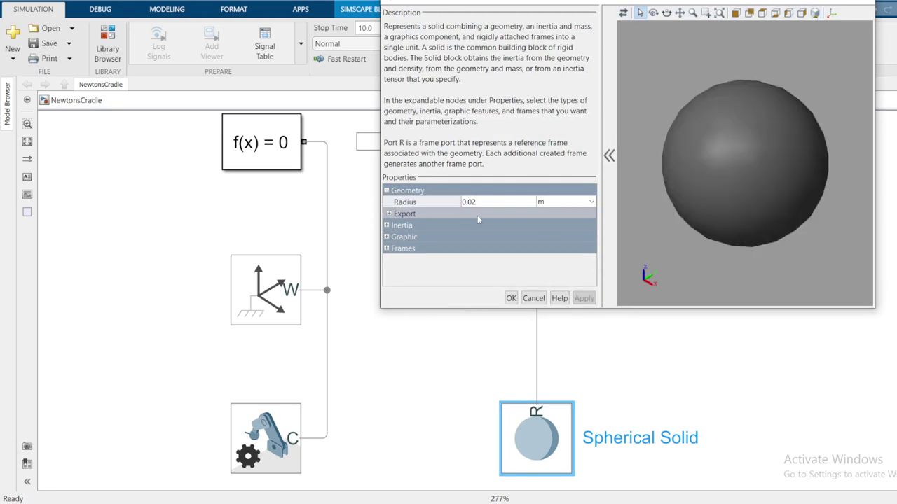
- Set the sphere's density to 7800 kg/m^3 and update its derived inertia values, widening the property name column
{"action": "left_click", "coordinate": [387, 225]}
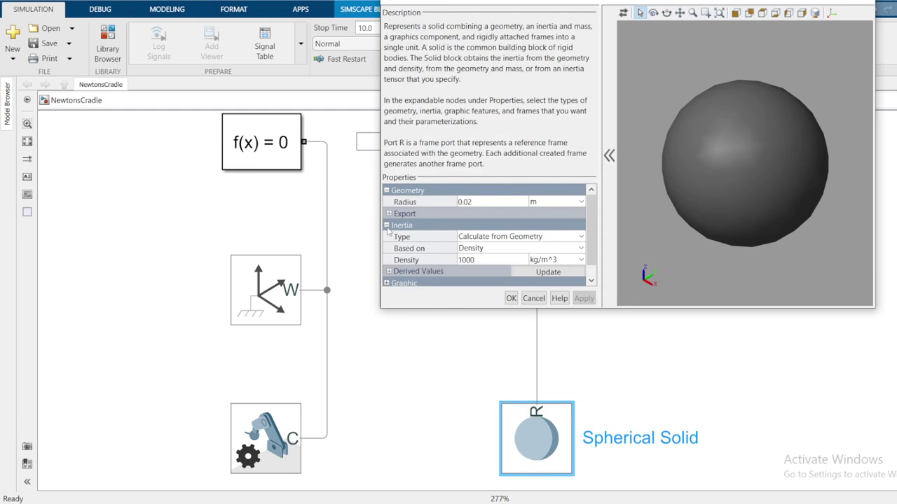
{"action": "double_click", "coordinate": [477, 260]}
{"action": "type", "text": "7"}
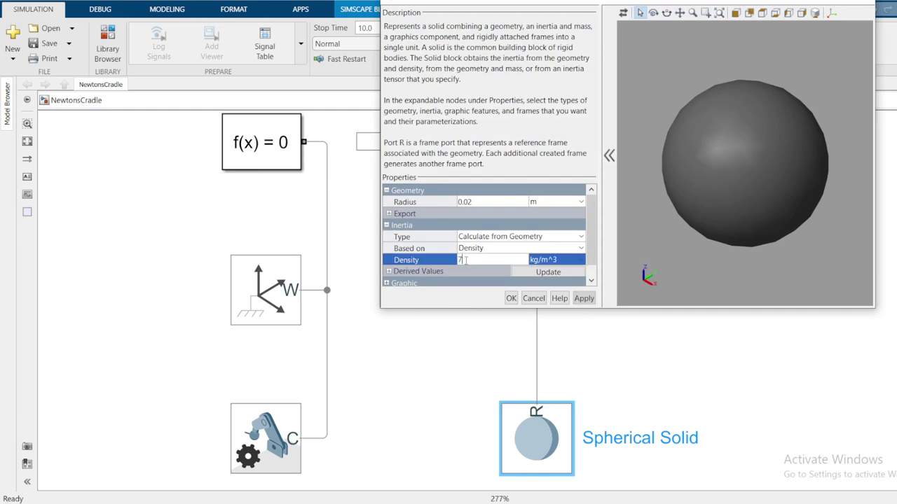
{"action": "type", "text": "800"}
{"action": "key", "text": "Return"}
{"action": "left_click_drag", "start_coordinate": [436, 310], "coordinate": [436, 404]}
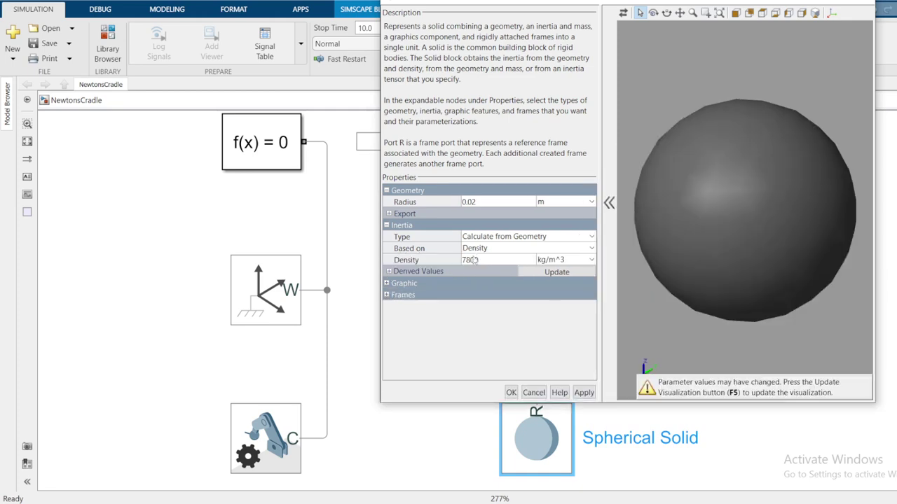
{"action": "left_click", "coordinate": [555, 273]}
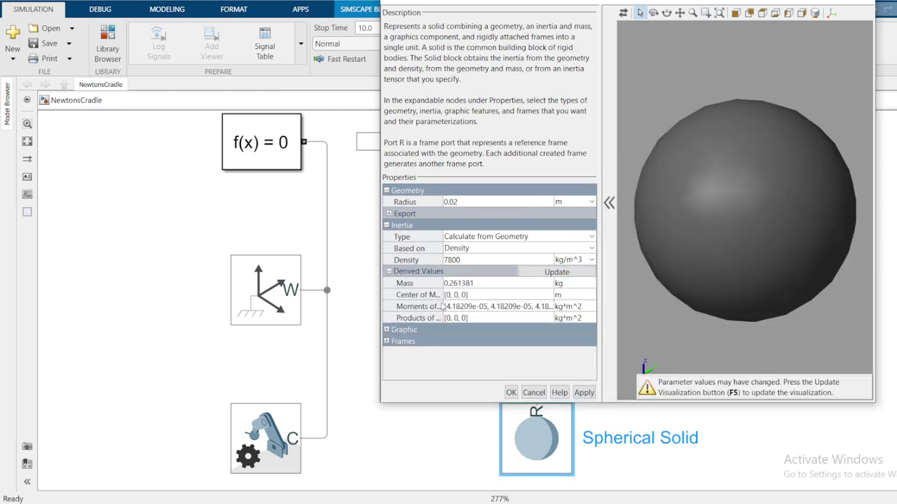
{"action": "left_click_drag", "start_coordinate": [439, 295], "coordinate": [488, 290]}
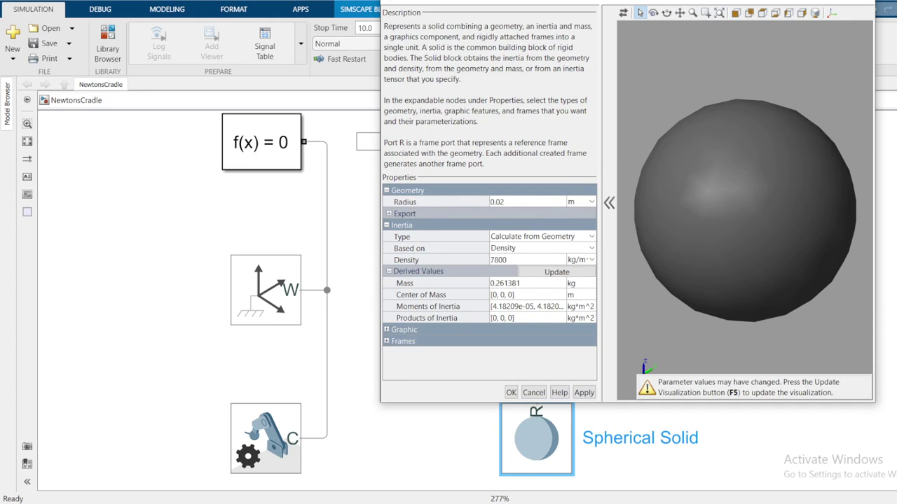
- Choose pure red as the sphere's color in its simple visual properties
{"action": "left_click", "coordinate": [387, 330]}
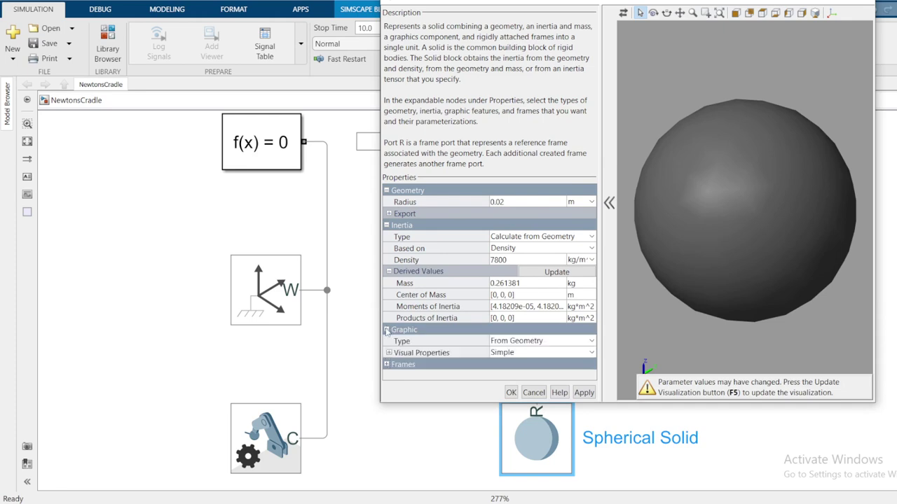
{"action": "left_click", "coordinate": [389, 353]}
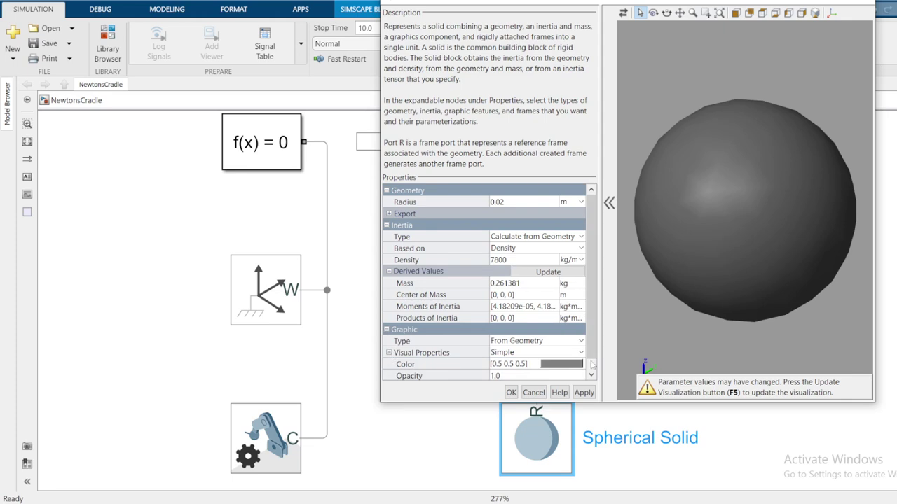
{"action": "left_click", "coordinate": [550, 365]}
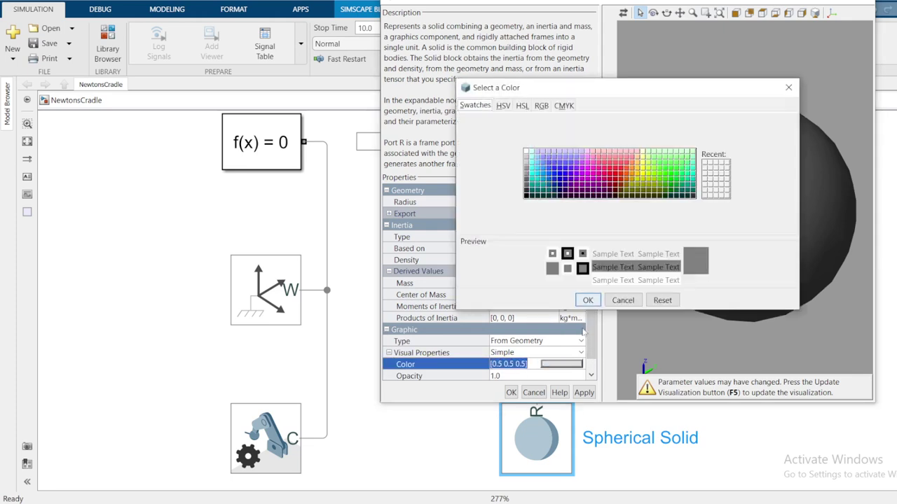
{"action": "left_click", "coordinate": [554, 167]}
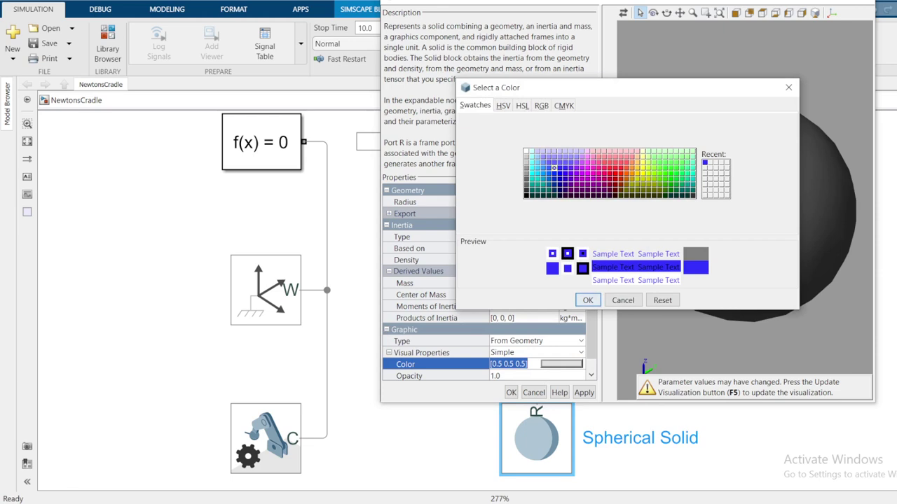
{"action": "left_click", "coordinate": [588, 300]}
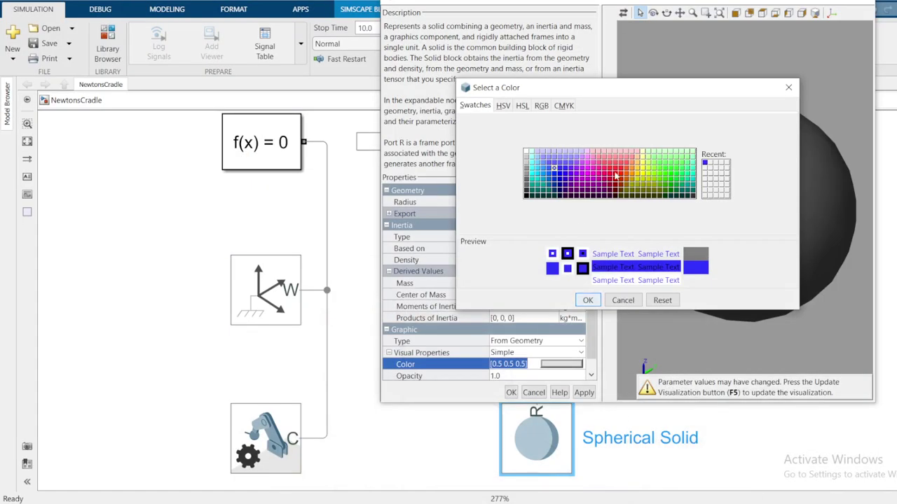
{"action": "left_click", "coordinate": [615, 176]}
{"action": "left_click", "coordinate": [587, 300]}
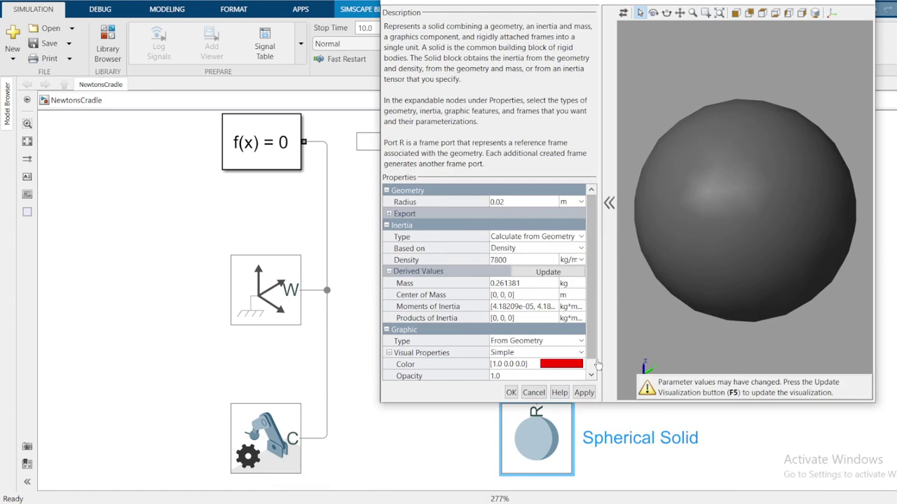
- Set the sphere's color to [1.0 0.2 0.2], update the visualization, and accept the block settings
{"action": "left_click", "coordinate": [516, 364]}
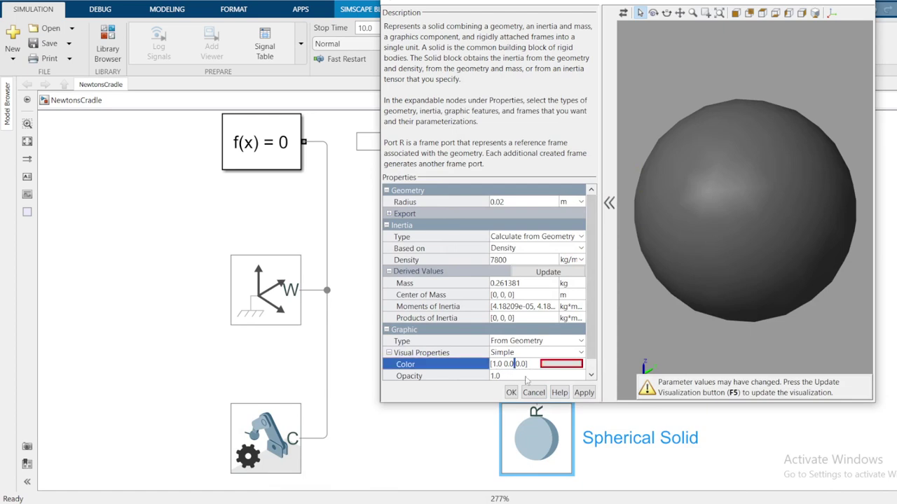
{"action": "key", "text": "BackSpace"}
{"action": "key", "text": "BackSpace"}
{"action": "type", "text": "2"}
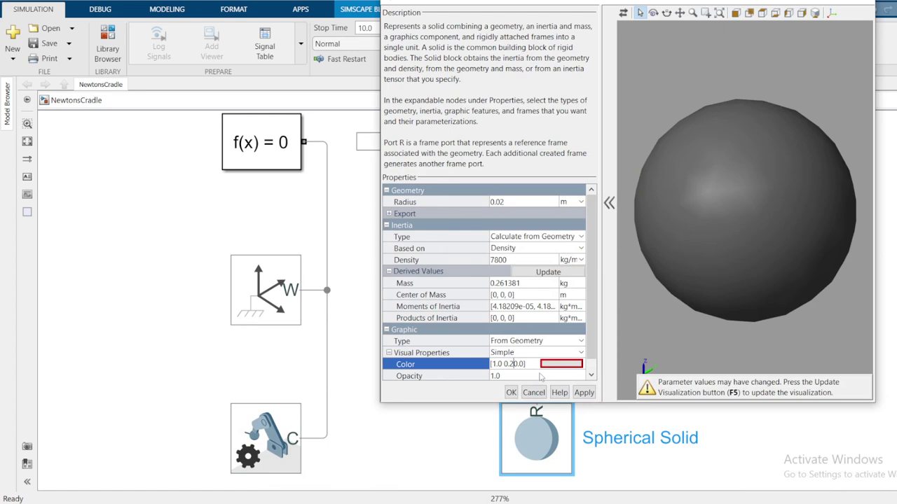
{"action": "left_click", "coordinate": [583, 392]}
{"action": "left_click", "coordinate": [527, 365]}
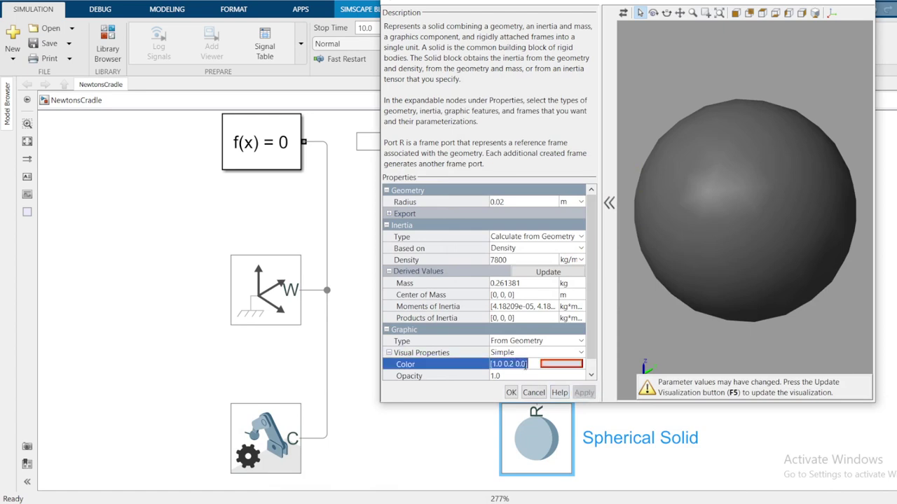
{"action": "key", "text": "Left"}
{"action": "key", "text": "BackSpace"}
{"action": "type", "text": "2"}
{"action": "key", "text": "Return"}
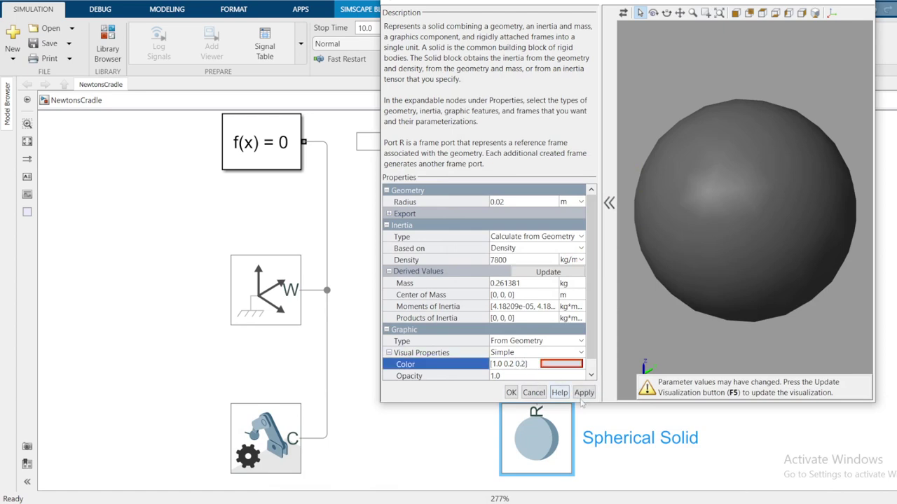
{"action": "left_click", "coordinate": [585, 394]}
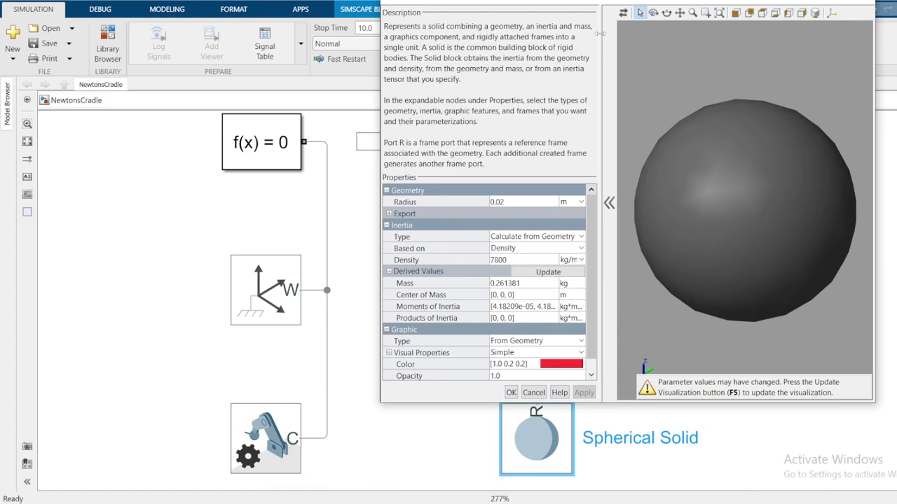
{"action": "left_click", "coordinate": [623, 13]}
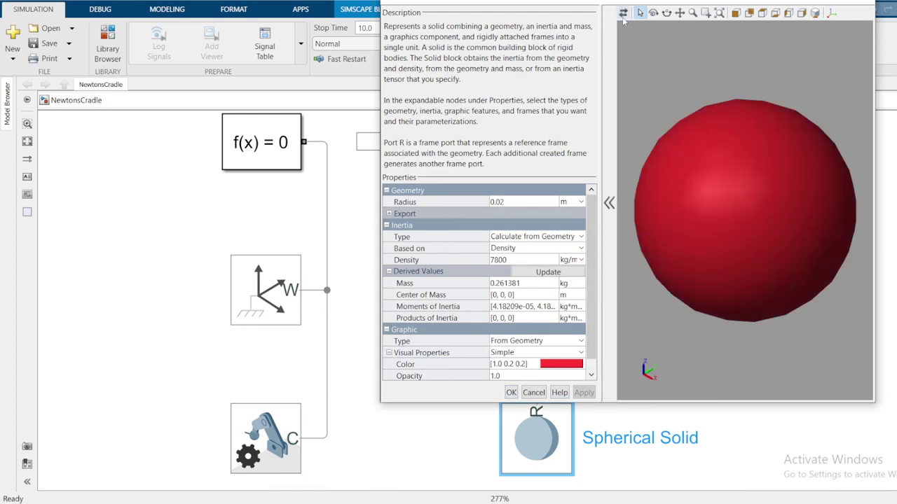
{"action": "left_click", "coordinate": [511, 392]}
{"action": "left_click", "coordinate": [589, 400]}
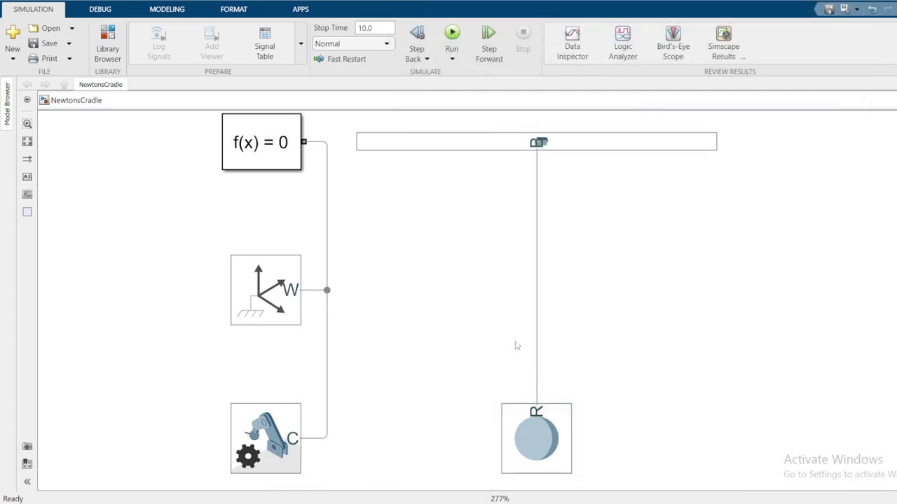
- Rename the Brick Solid block as Base Plate and place its name above the block
{"action": "left_click", "coordinate": [480, 146]}
{"action": "double_click", "coordinate": [766, 140]}
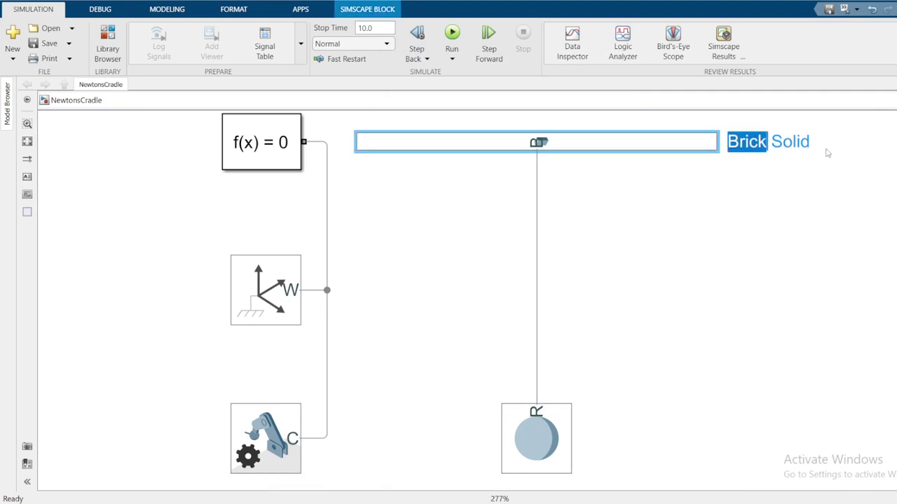
{"action": "type", "text": "Base P"}
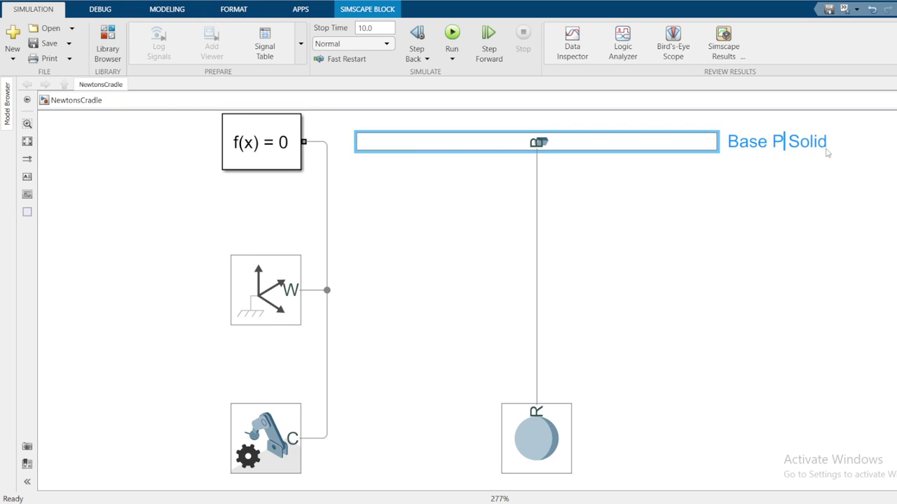
{"action": "type", "text": "late"}
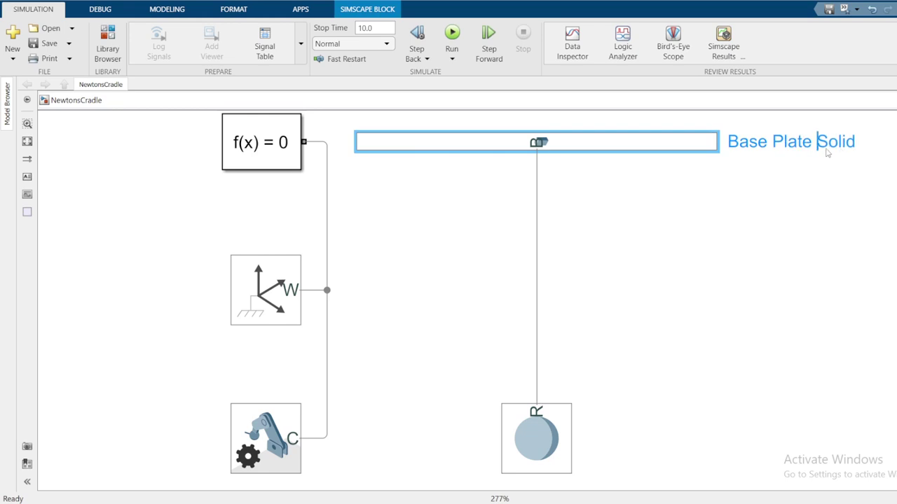
{"action": "key", "text": "End"}
{"action": "key", "text": "BackSpace"}
{"action": "key", "text": "BackSpace"}
{"action": "key", "text": "BackSpace"}
{"action": "key", "text": "BackSpace"}
{"action": "key", "text": "BackSpace"}
{"action": "left_click", "coordinate": [828, 153]}
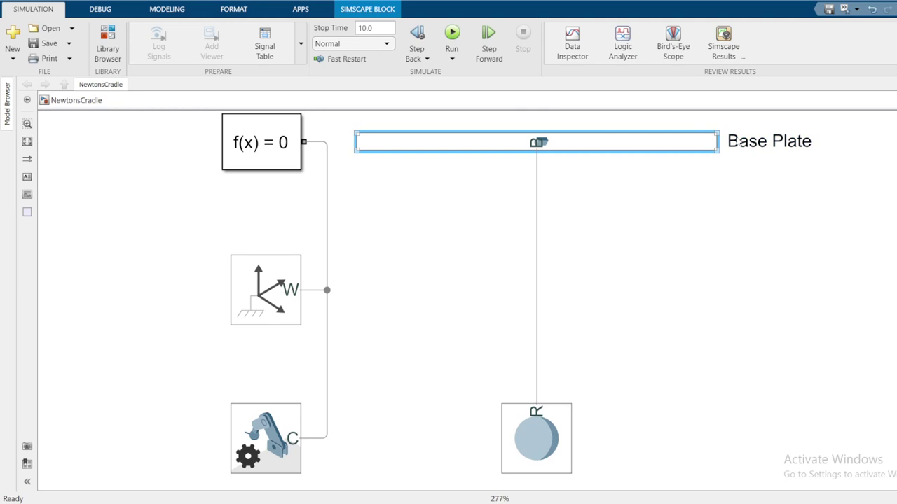
{"action": "left_click", "coordinate": [645, 196]}
{"action": "key", "text": "space"}
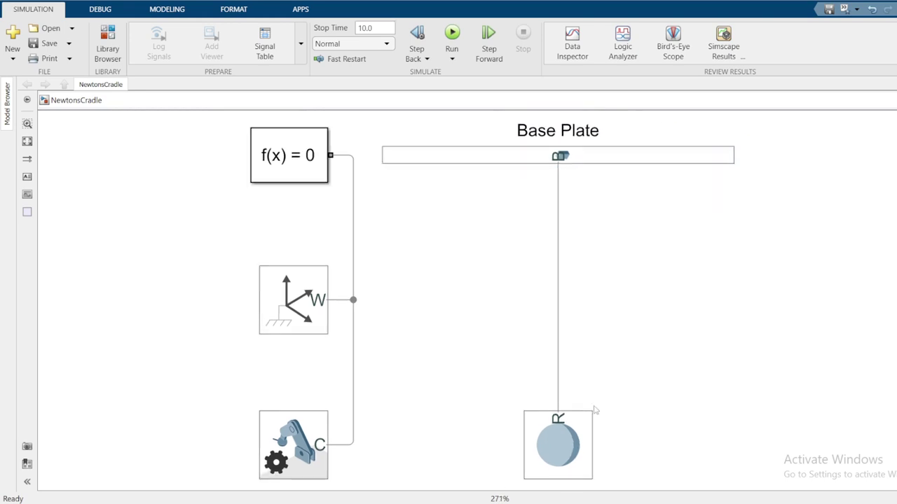
- Rename the Spherical Solid block as S1 and place its name below the block
{"action": "left_click", "coordinate": [593, 412]}
{"action": "double_click", "coordinate": [638, 446]}
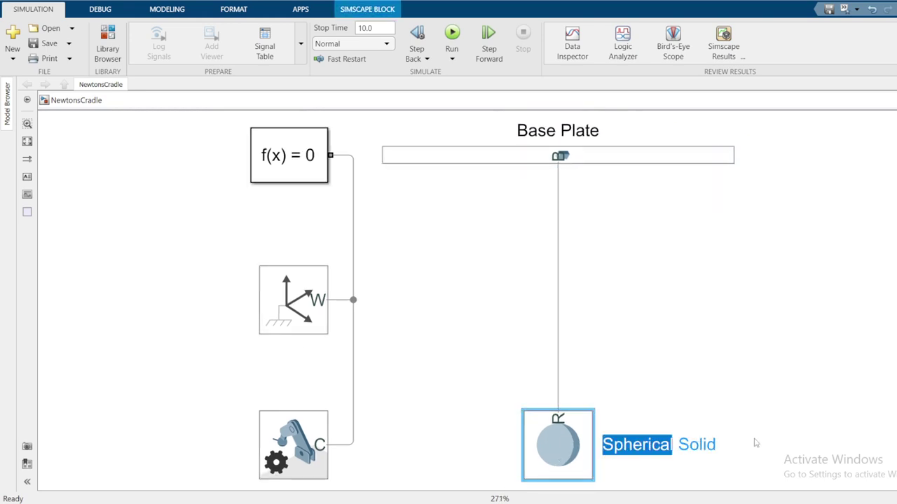
{"action": "type", "text": "S"}
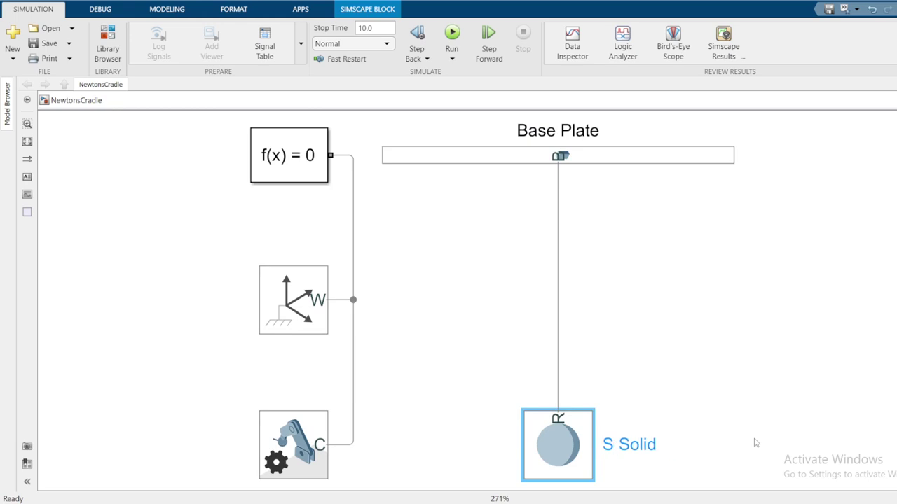
{"action": "type", "text": "1"}
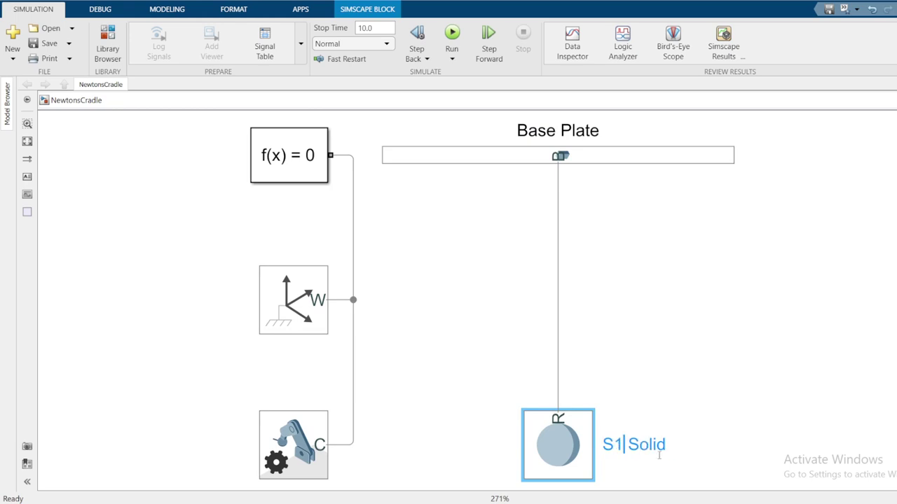
{"action": "left_click", "coordinate": [670, 453]}
{"action": "left_click", "coordinate": [654, 445]}
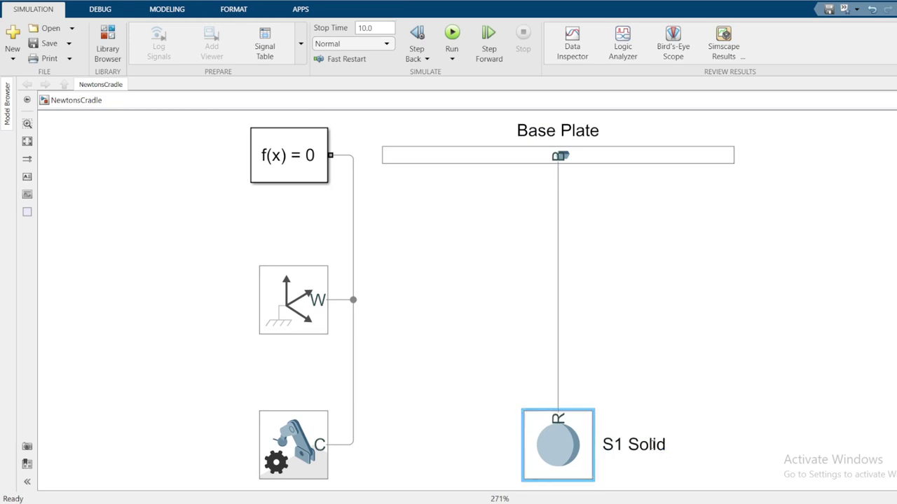
{"action": "key", "text": "BackSpace"}
{"action": "key", "text": "BackSpace"}
{"action": "key", "text": "BackSpace"}
{"action": "key", "text": "BackSpace"}
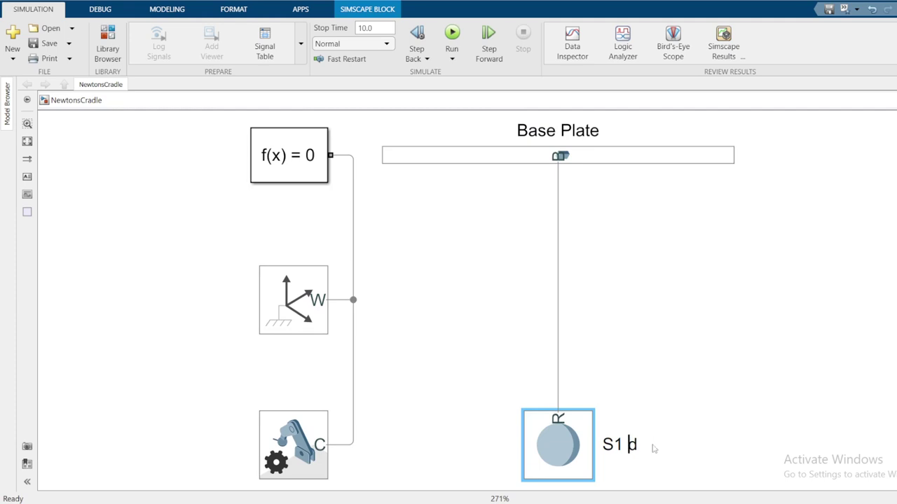
{"action": "key", "text": "Delete"}
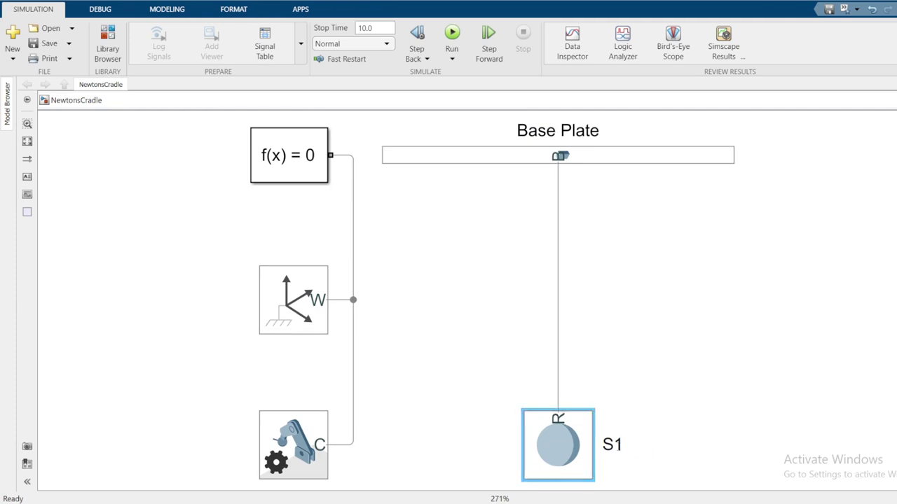
{"action": "left_click", "coordinate": [648, 434]}
{"action": "left_click", "coordinate": [615, 446]}
{"action": "scroll", "coordinate": [615, 446], "scroll_direction": "down", "scroll_amount": 1}
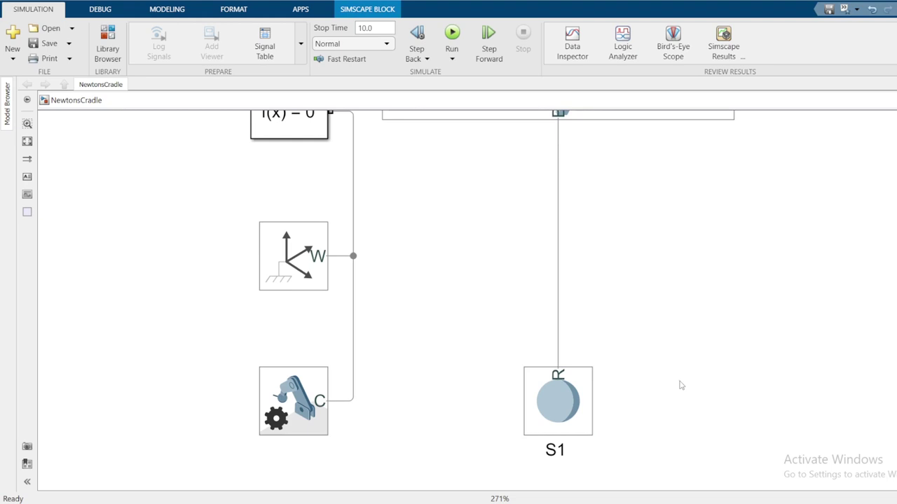
{"action": "scroll", "coordinate": [679, 381], "scroll_direction": "down", "scroll_amount": 1}
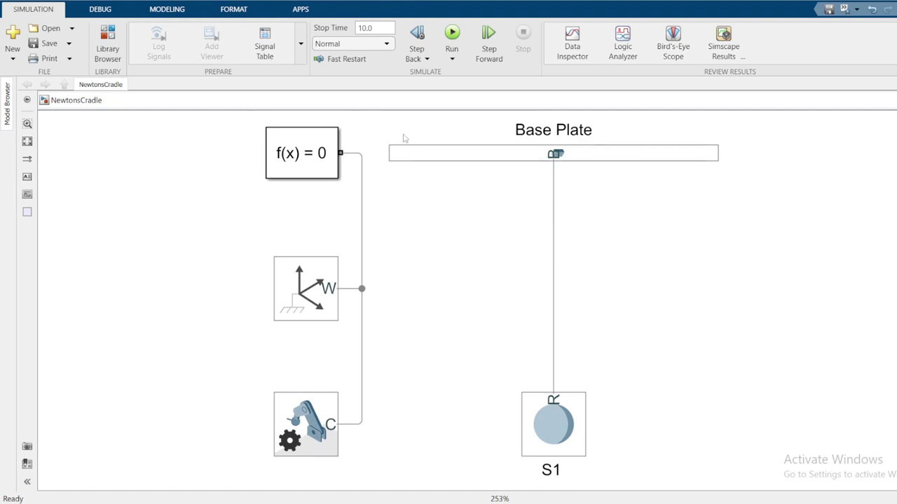
- Run the simulation, review and dismiss the diagnostics, and cancel closing the NewtonsCradle model
{"action": "left_click", "coordinate": [452, 35]}
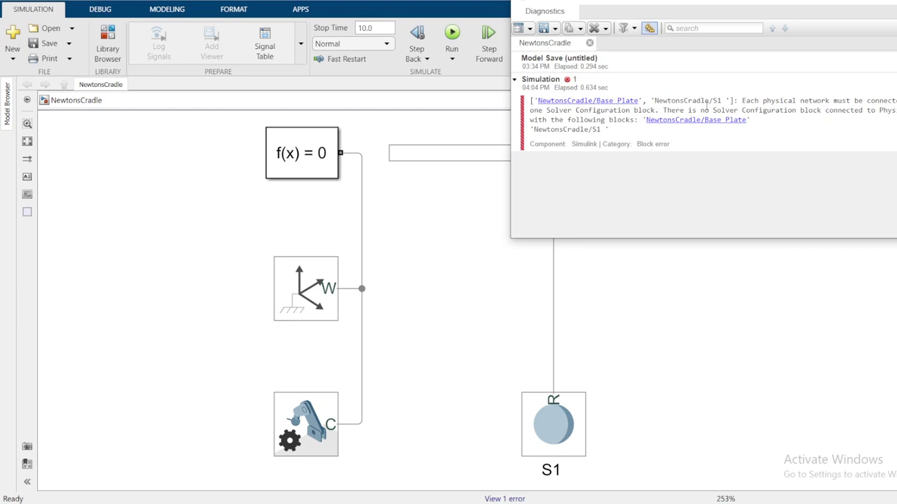
{"action": "left_click", "coordinate": [881, 3]}
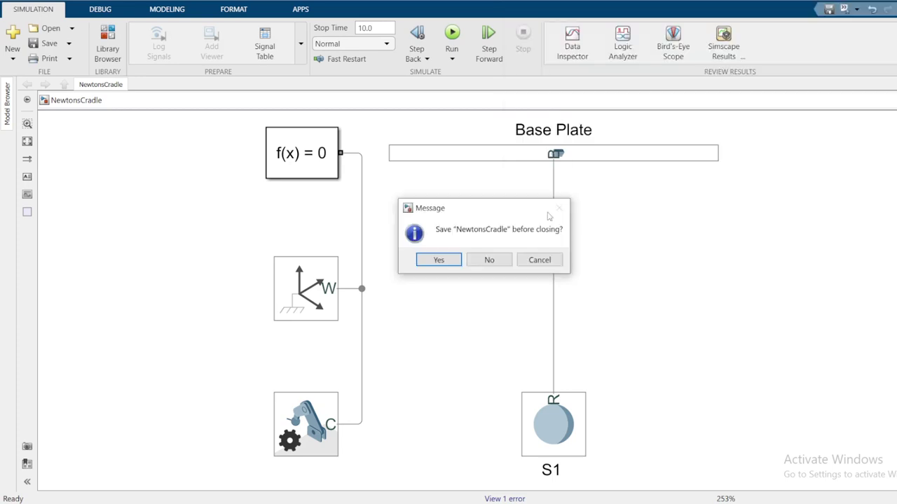
{"action": "left_click", "coordinate": [540, 260]}
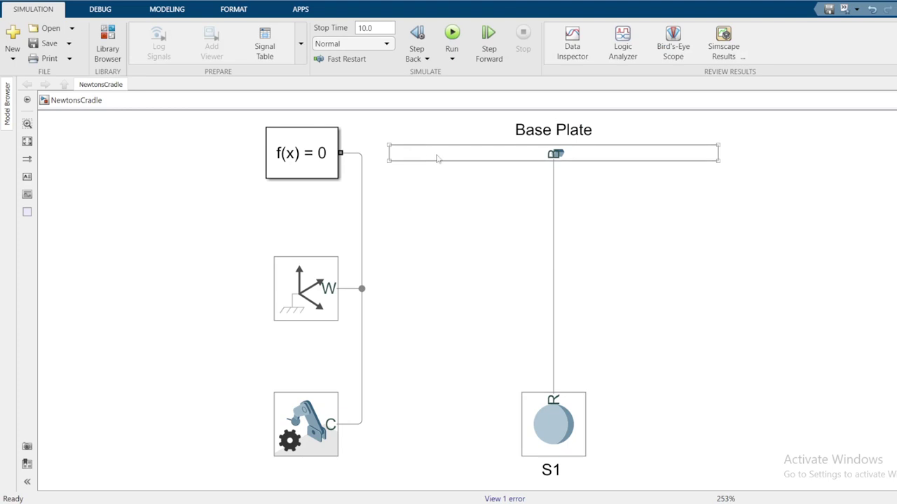
- Move the Base Plate block higher and connect the solver configuration line to the Base Plate–S1 line with a straight branch
{"action": "left_click_drag", "start_coordinate": [437, 155], "coordinate": [457, 114]}
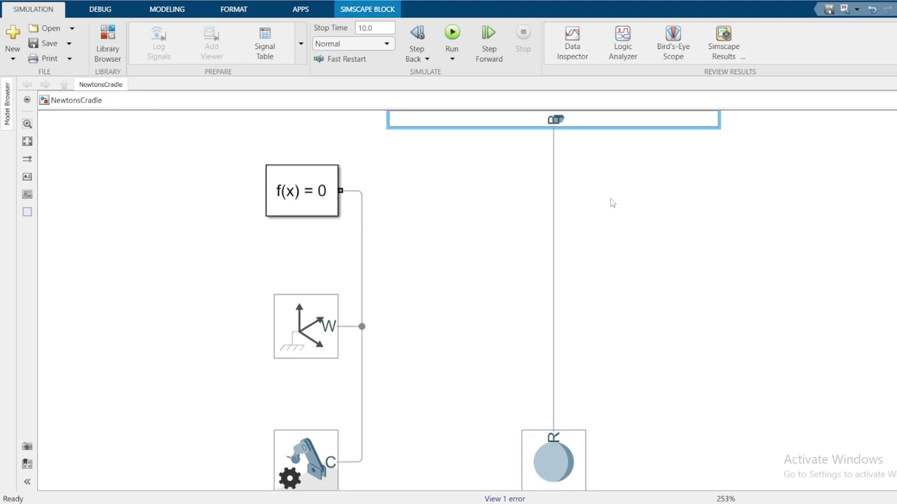
{"action": "left_click", "coordinate": [483, 201]}
{"action": "left_click", "coordinate": [362, 208]}
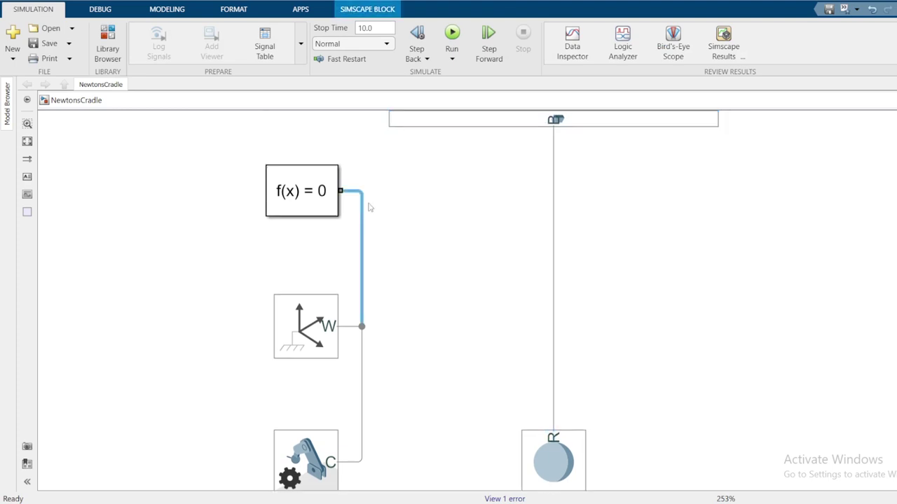
{"action": "left_click_drag", "start_coordinate": [365, 205], "coordinate": [553, 148]}
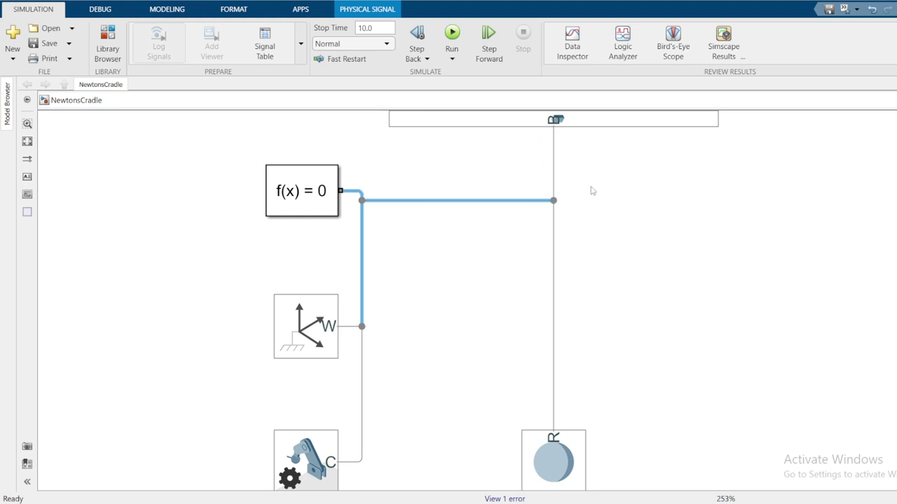
{"action": "left_click_drag", "start_coordinate": [439, 201], "coordinate": [442, 191]}
{"action": "left_click", "coordinate": [665, 187]}
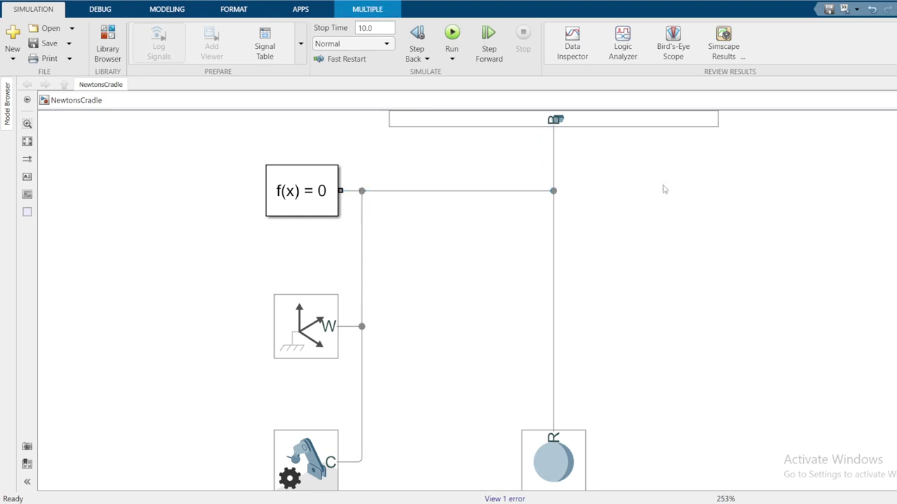
{"action": "key", "text": "space"}
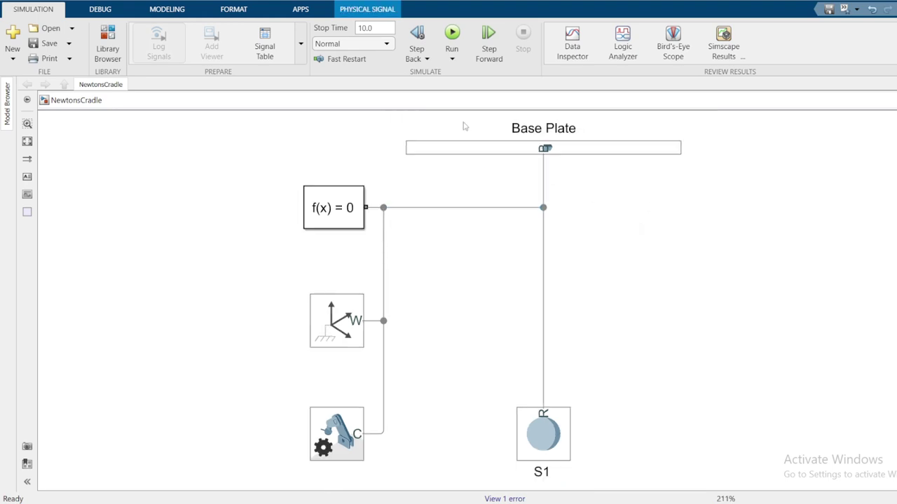
- Run the simulation and show the mechanism in front view with the Y up (XY Front) view convention
{"action": "left_click", "coordinate": [452, 39]}
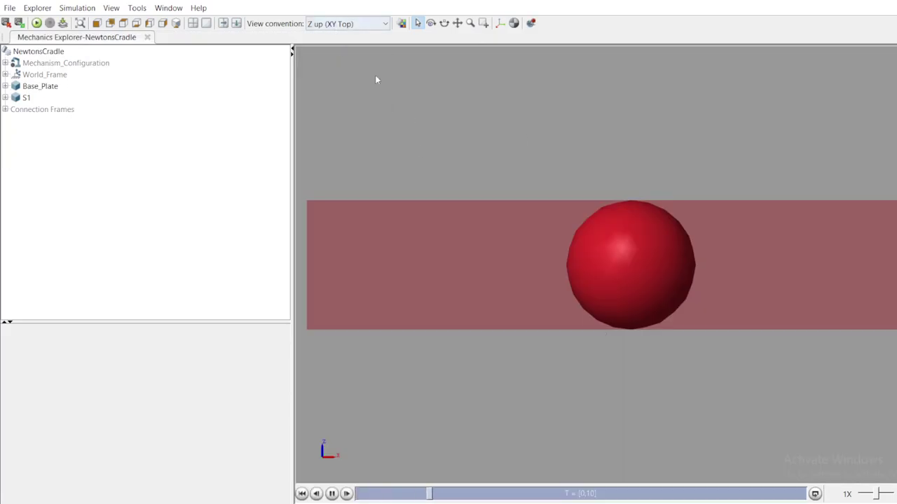
{"action": "left_click", "coordinate": [324, 28]}
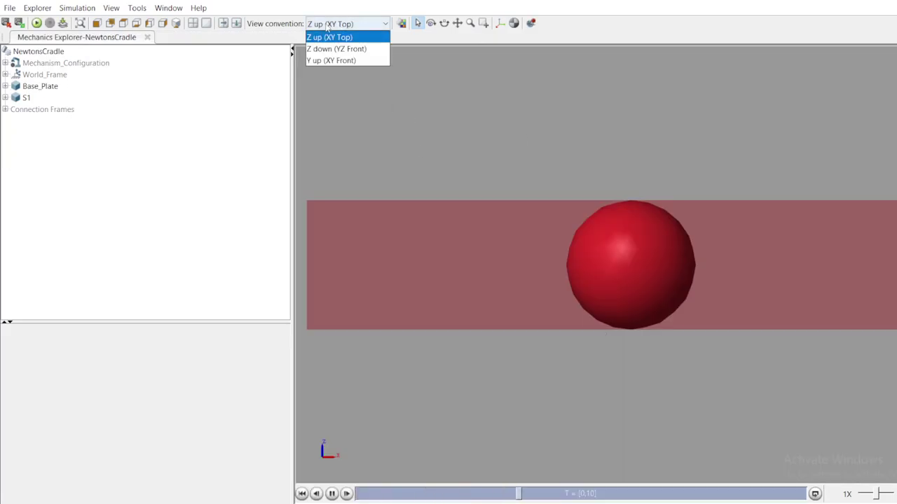
{"action": "left_click", "coordinate": [327, 60]}
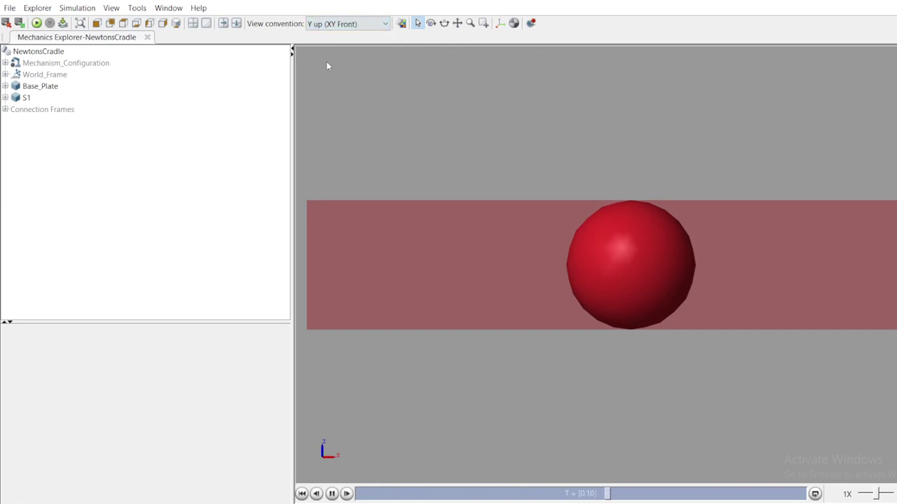
{"action": "left_click", "coordinate": [99, 24]}
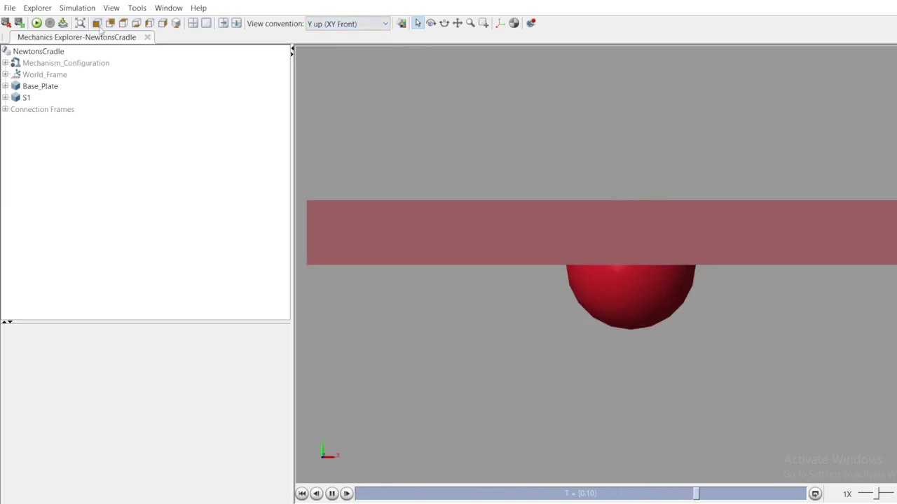
- Examine the plate and sphere from an angle, restore the straight-on view, and return to the block diagram
{"action": "scroll", "coordinate": [506, 224], "scroll_direction": "down", "scroll_amount": 2}
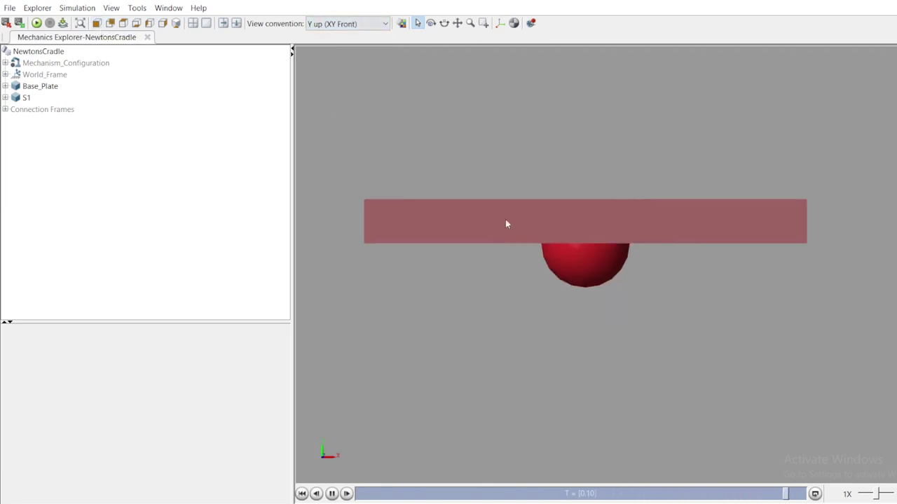
{"action": "mouse_move", "coordinate": [507, 224]}
{"action": "left_mouse_down"}
{"action": "mouse_move", "coordinate": [524, 180]}
{"action": "mouse_move", "coordinate": [520, 236]}
{"action": "left_mouse_up"}
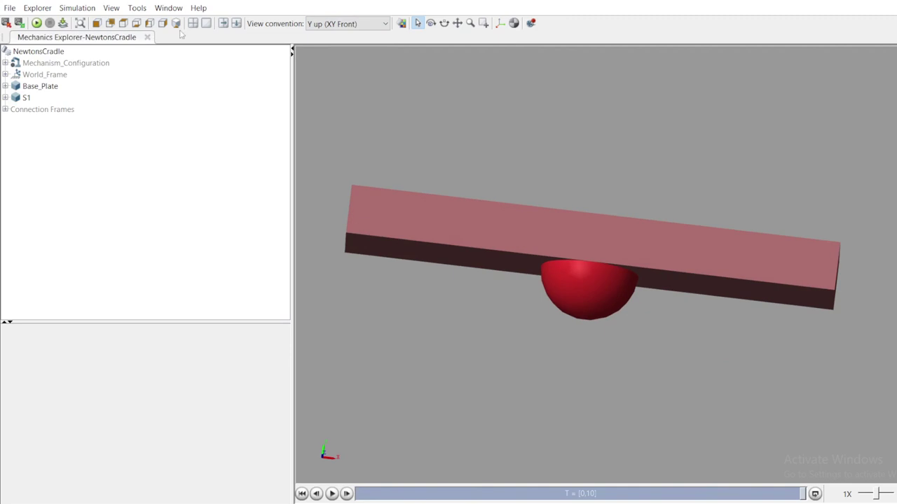
{"action": "left_click", "coordinate": [110, 23]}
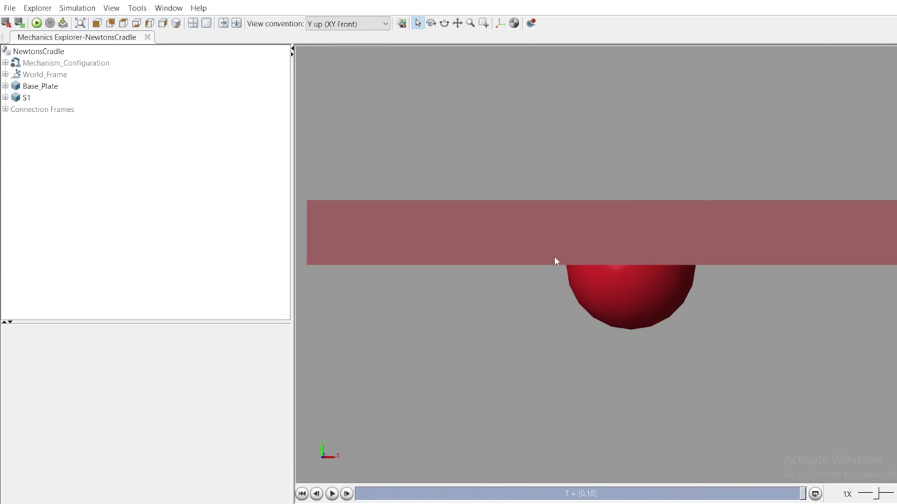
{"action": "left_click", "coordinate": [888, 7]}
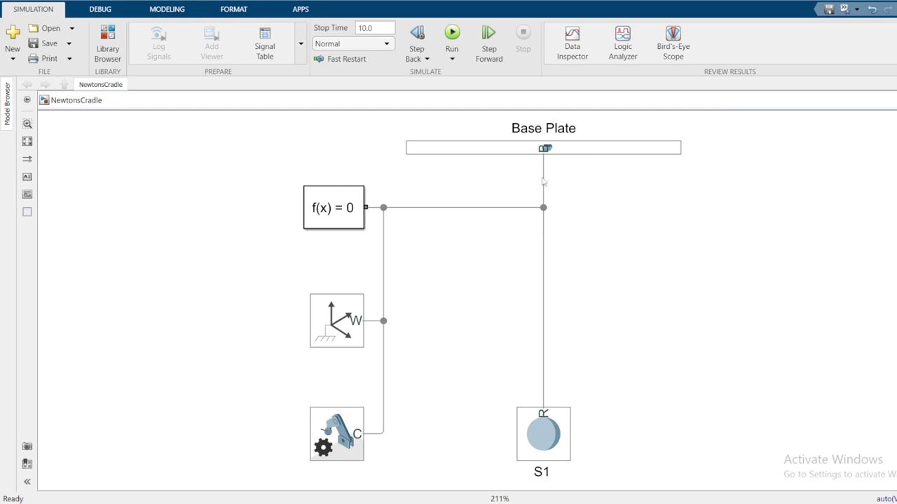
- Inspect the frame settings of the S1 block with its reference frame displayed on the sphere, and accept the dialog
{"action": "left_click", "coordinate": [560, 418]}
{"action": "left_click", "coordinate": [561, 192]}
{"action": "double_click", "coordinate": [562, 447]}
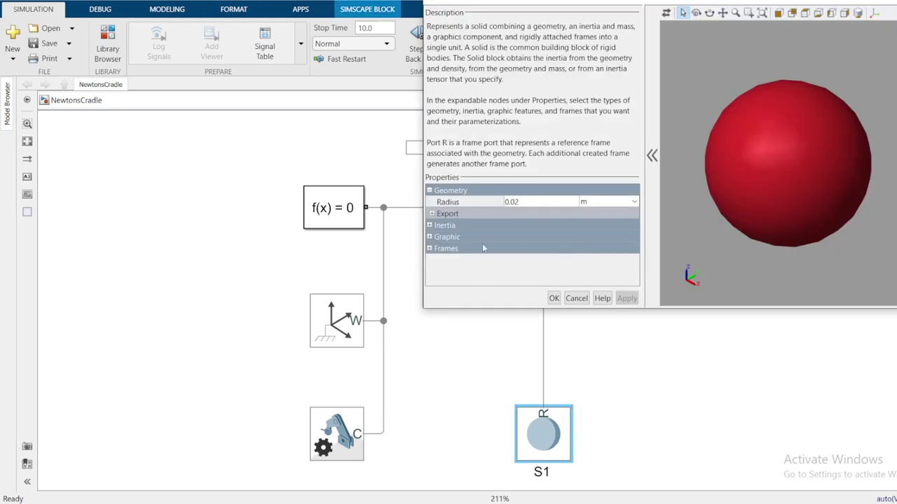
{"action": "left_click", "coordinate": [430, 249]}
{"action": "left_click", "coordinate": [875, 13]}
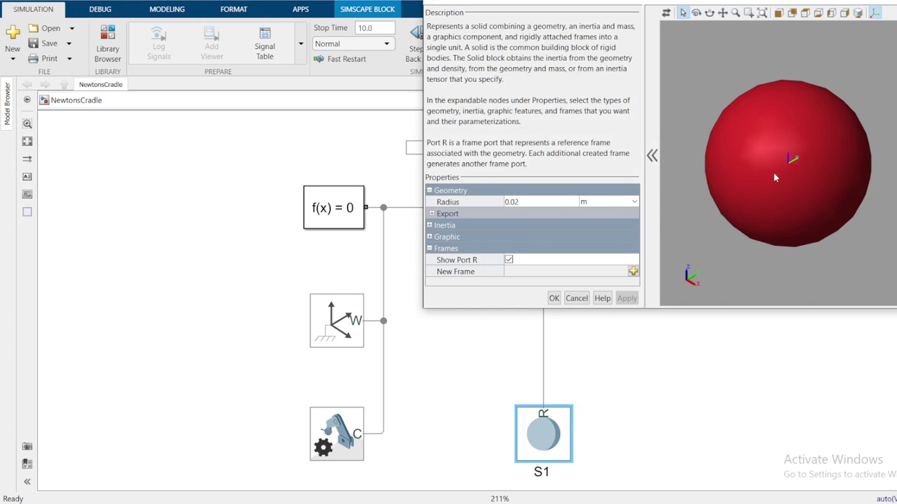
{"action": "left_click", "coordinate": [554, 298]}
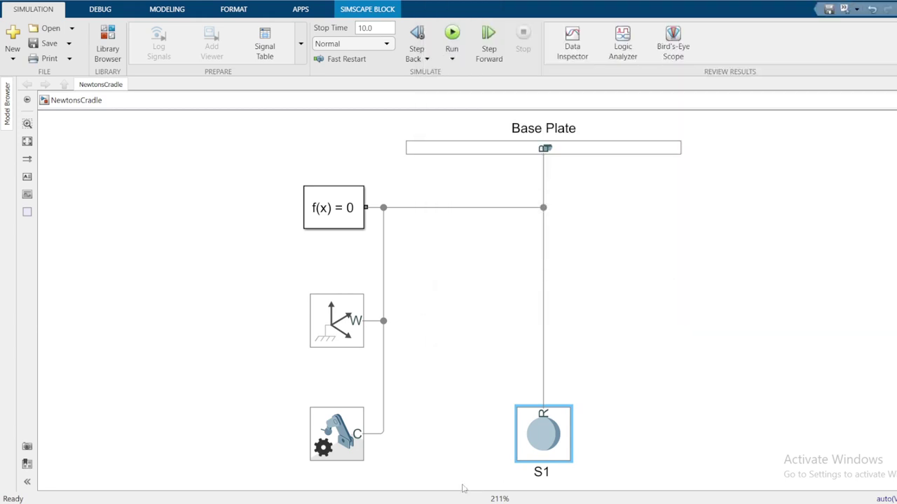
- Switch to Mechanics Explorer and examine where Frame1 of Base_Plate lies on the plate
{"action": "left_click", "coordinate": [389, 452]}
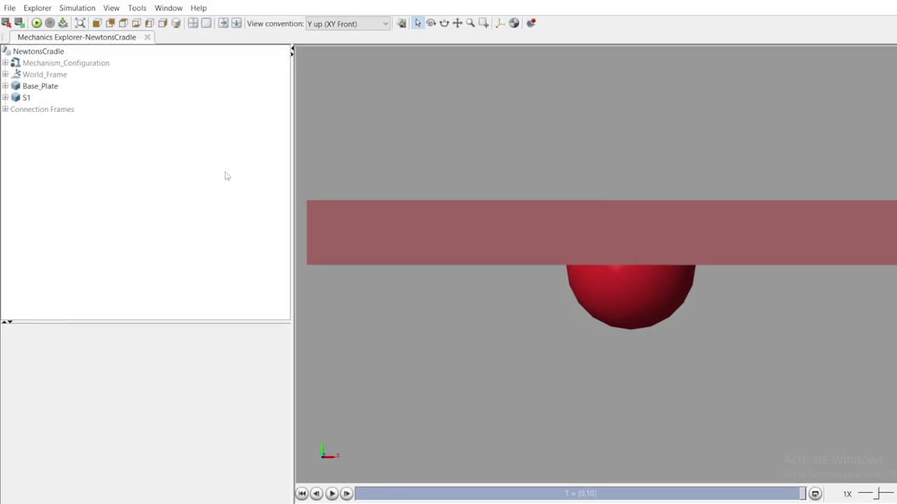
{"action": "left_click", "coordinate": [5, 85]}
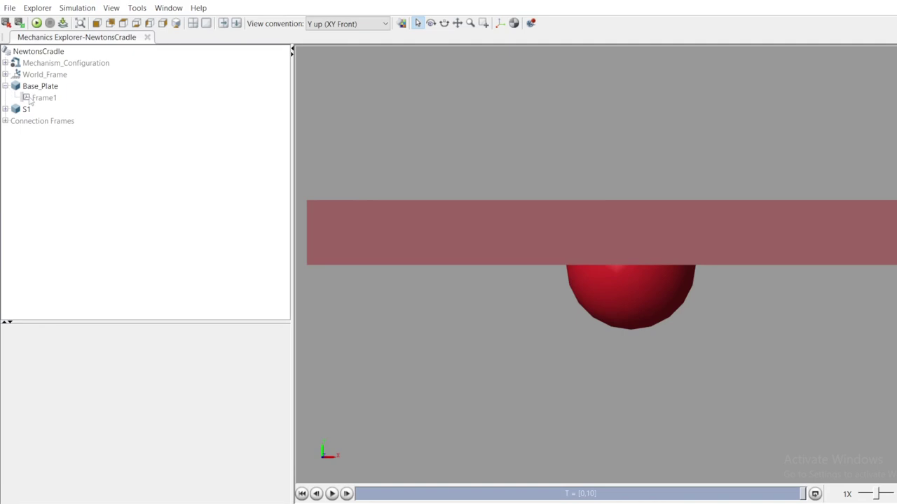
{"action": "left_click", "coordinate": [44, 98]}
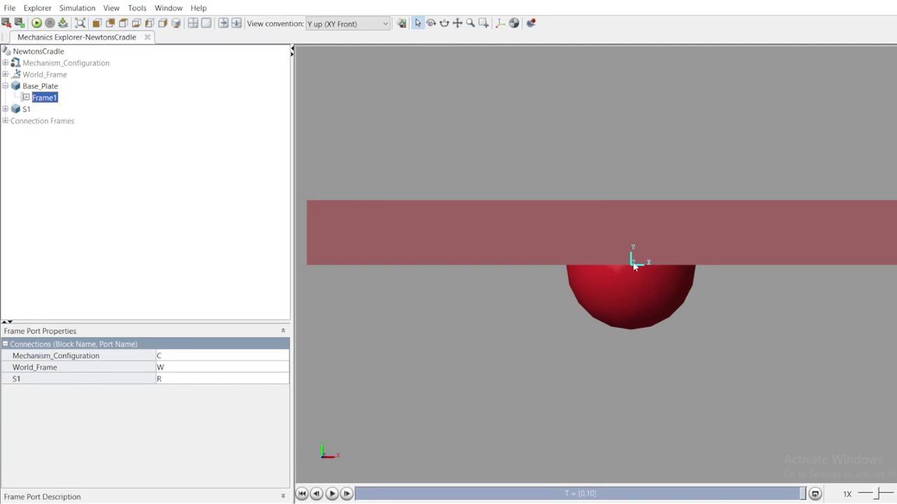
{"action": "left_click_drag", "start_coordinate": [634, 266], "coordinate": [657, 231]}
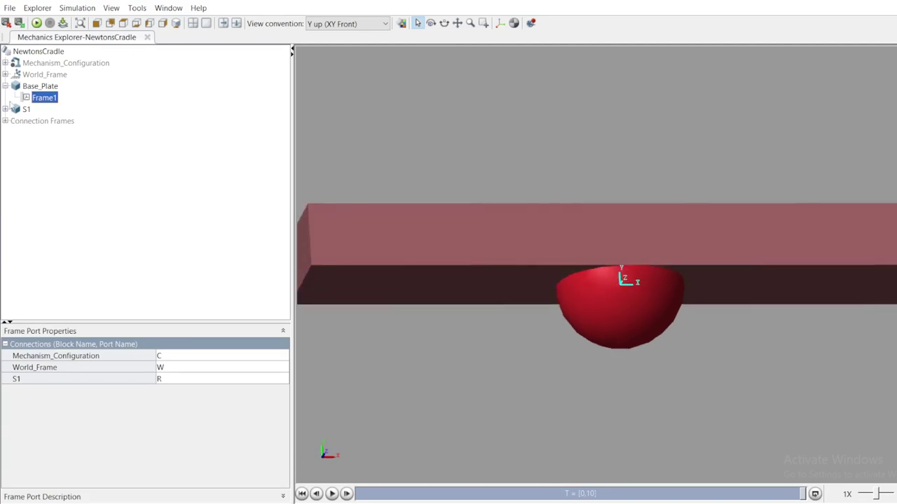
- Examine the location of S1's R frame relative to the plate and sphere in Mechanics Explorer
{"action": "left_click", "coordinate": [5, 109]}
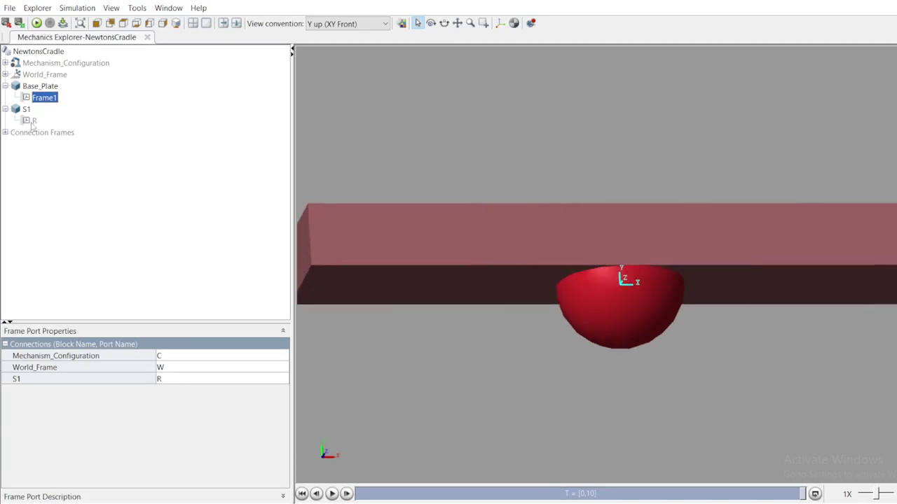
{"action": "left_click", "coordinate": [34, 120]}
{"action": "left_click_drag", "start_coordinate": [485, 255], "coordinate": [547, 259]}
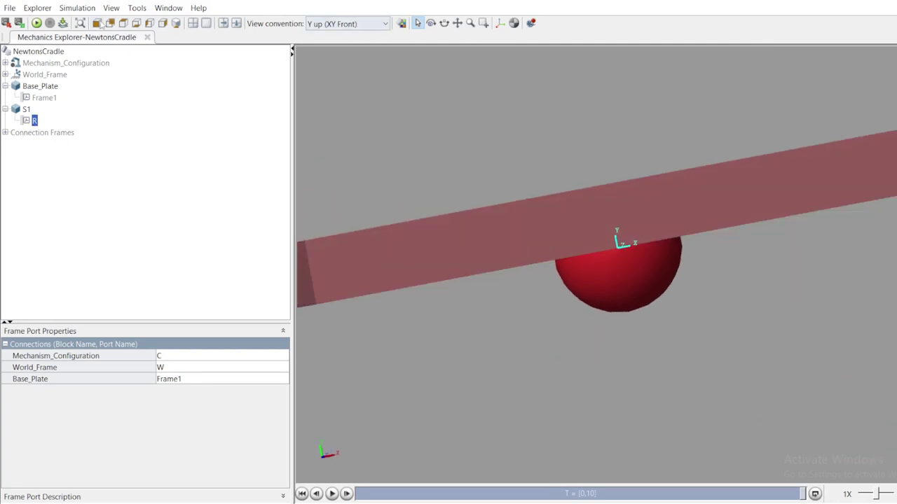
{"action": "left_click", "coordinate": [402, 23]}
{"action": "scroll", "coordinate": [634, 266], "scroll_direction": "down", "scroll_amount": 3}
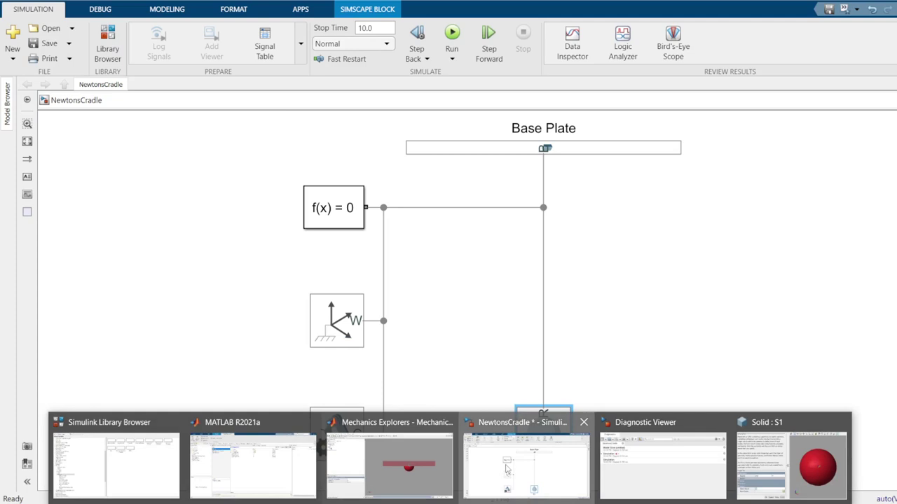
- Switch back to the NewtonsCradle block diagram and delete the connection line between S1 and the Base Plate line
{"action": "left_click", "coordinate": [531, 463]}
{"action": "left_click", "coordinate": [543, 279]}
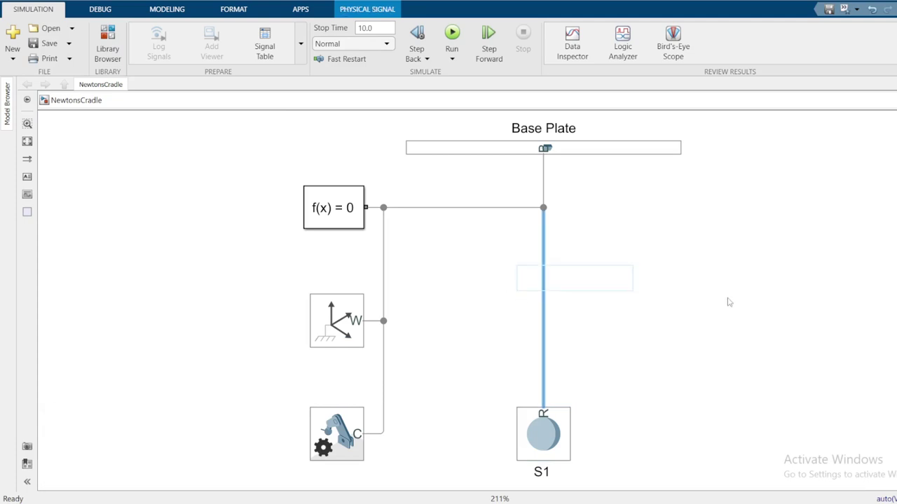
{"action": "key", "text": "Delete"}
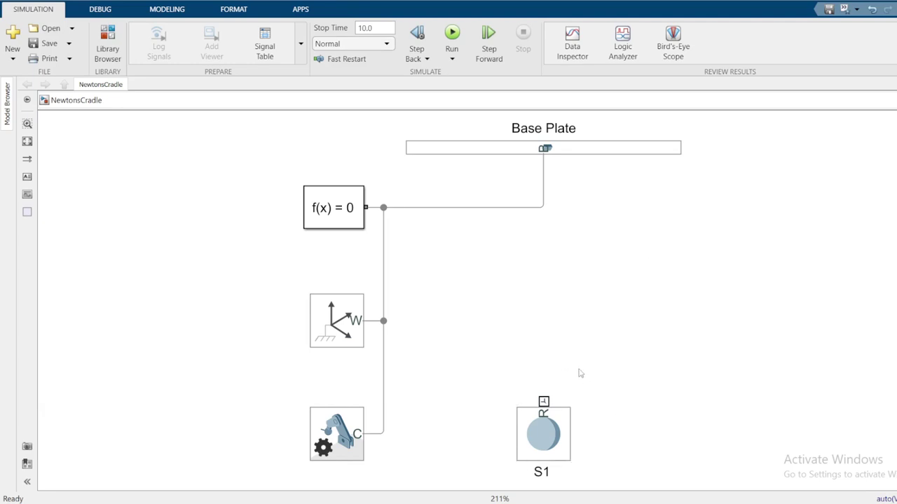
- Add a Bushing Joint block from the Simscape Multibody Joints library to the NewtonsCradle model
{"action": "left_click", "coordinate": [108, 43]}
{"action": "left_click", "coordinate": [51, 409]}
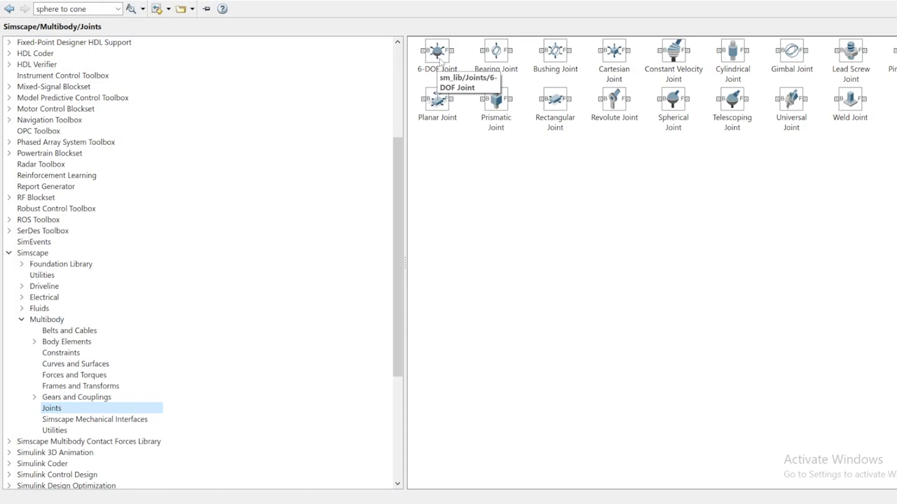
{"action": "right_click", "coordinate": [558, 61]}
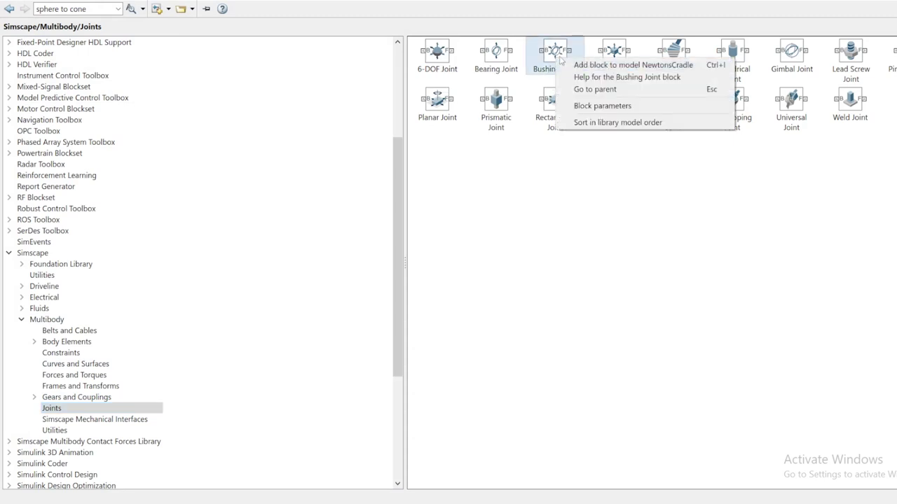
{"action": "key", "text": "Escape"}
{"action": "key", "text": "alt+Tab"}
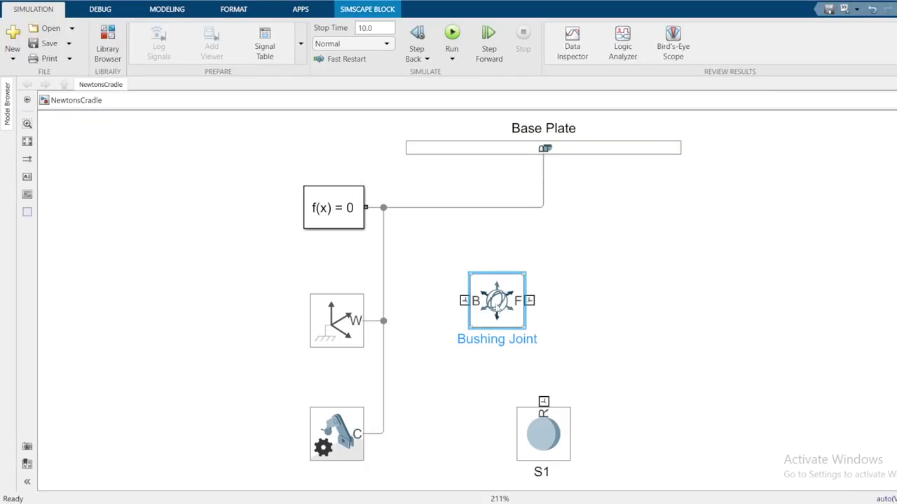
- Review the prismatic and revolute primitives in the Bushing Joint's properties, and accept the dialog
{"action": "double_click", "coordinate": [495, 303]}
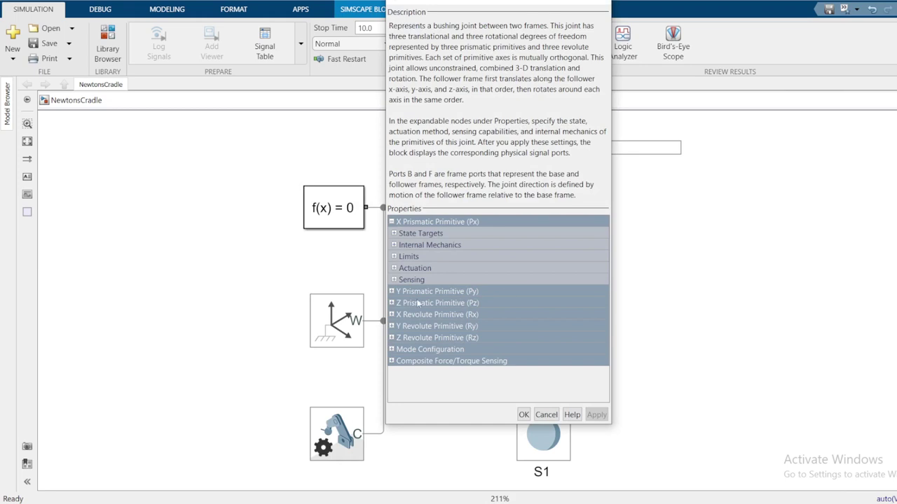
{"action": "left_click", "coordinate": [392, 222]}
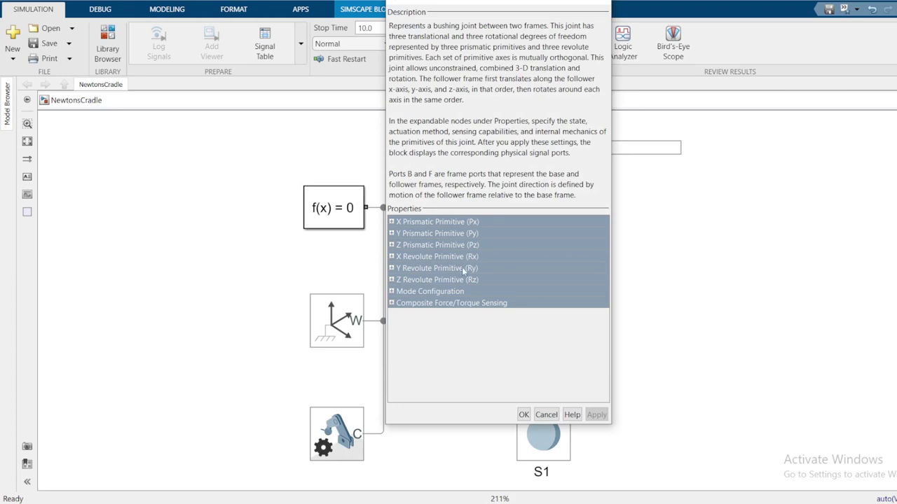
{"action": "left_click", "coordinate": [524, 414]}
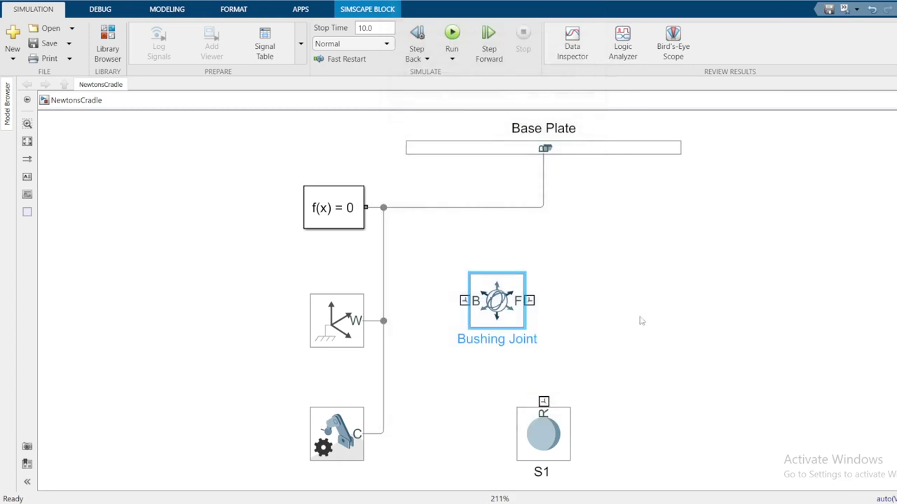
- Move the Bushing Joint above and to the right of S1, and rotate it so port B faces up and F down
{"action": "left_click_drag", "start_coordinate": [489, 312], "coordinate": [617, 305]}
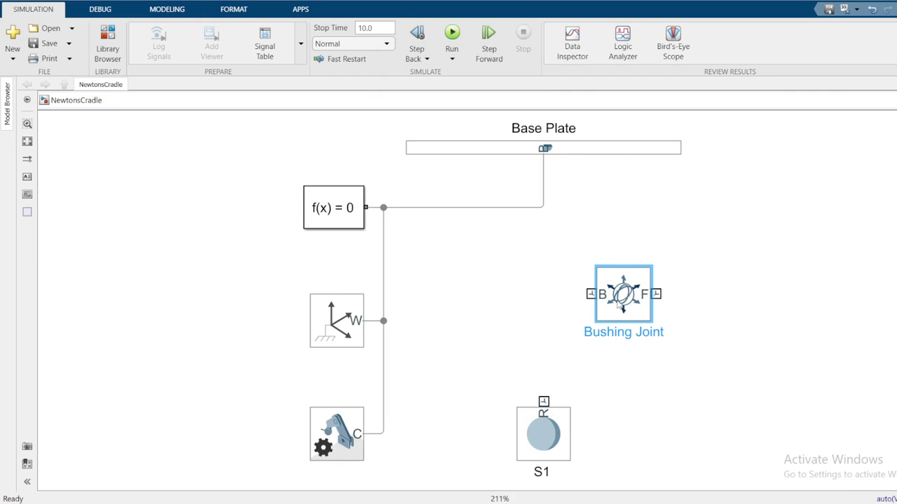
{"action": "key", "text": "ctrl+r"}
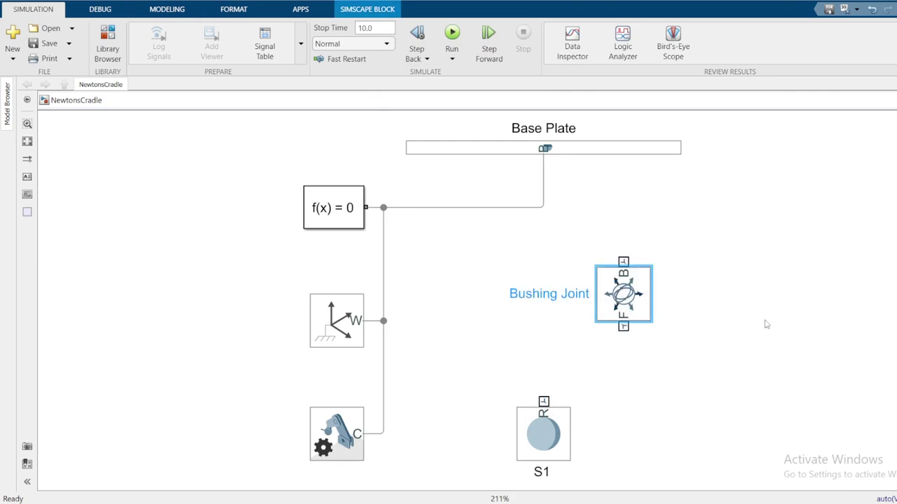
{"action": "left_click", "coordinate": [715, 256]}
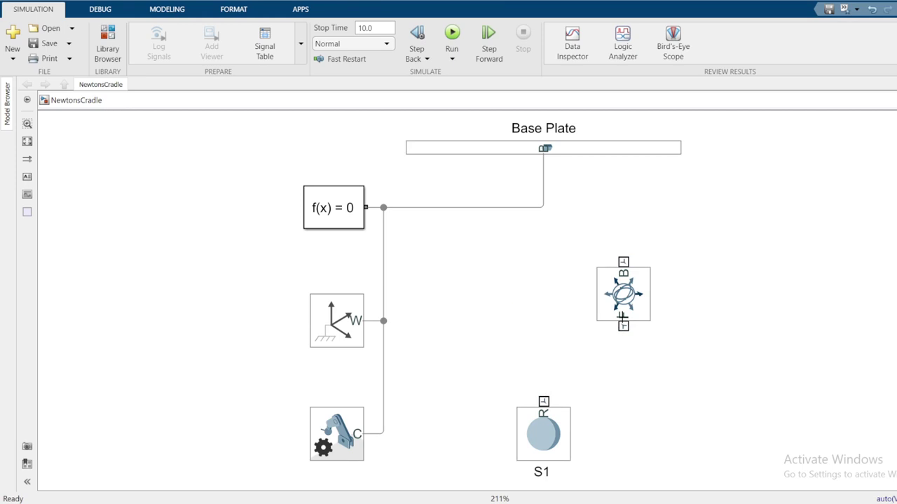
- Rename the bushing joint as "Joint-1 (Bushing Joint)" on two lines, and place the label on the right of the block
{"action": "left_click", "coordinate": [641, 293]}
{"action": "left_click", "coordinate": [554, 292]}
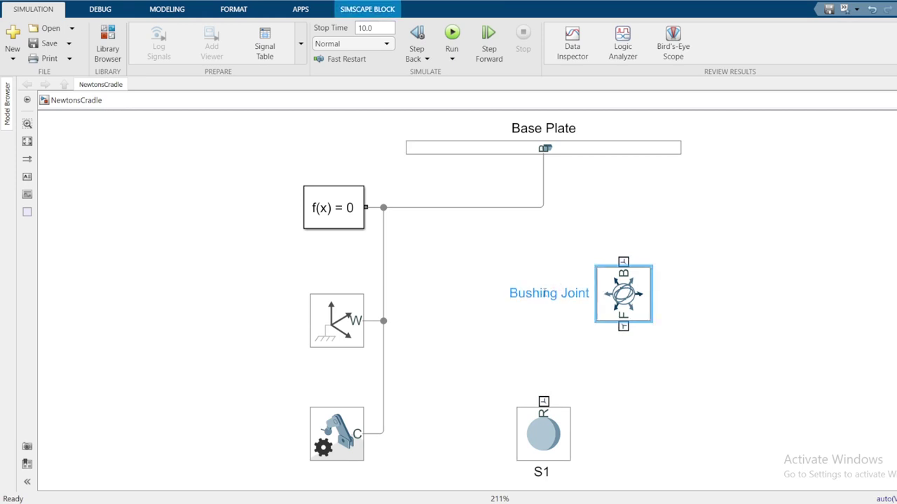
{"action": "left_click_drag", "start_coordinate": [539, 293], "coordinate": [717, 287]}
{"action": "left_click", "coordinate": [568, 293]}
{"action": "key", "text": "ctrl+a"}
{"action": "type", "text": "J"}
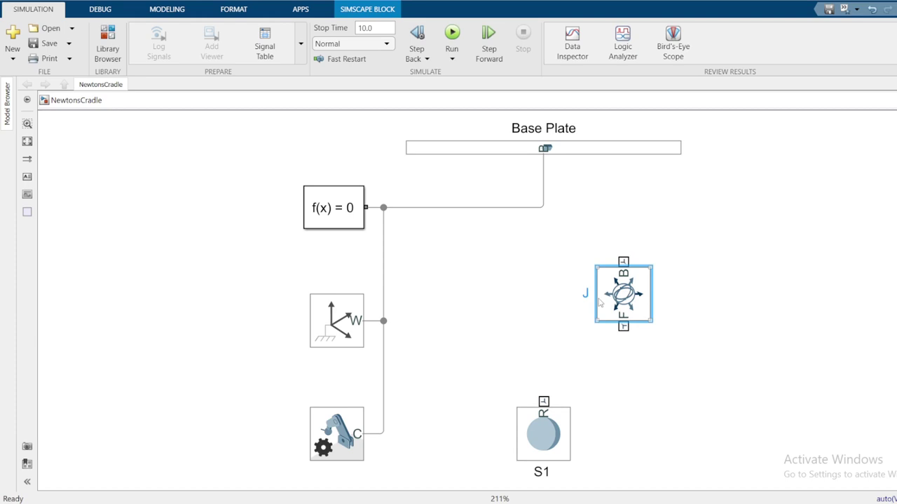
{"action": "type", "text": "oint-"}
{"action": "type", "text": "1"}
{"action": "key", "text": "BackSpace"}
{"action": "type", "text": "-1"}
{"action": "key", "text": "Return"}
{"action": "type", "text": "(Bushing "}
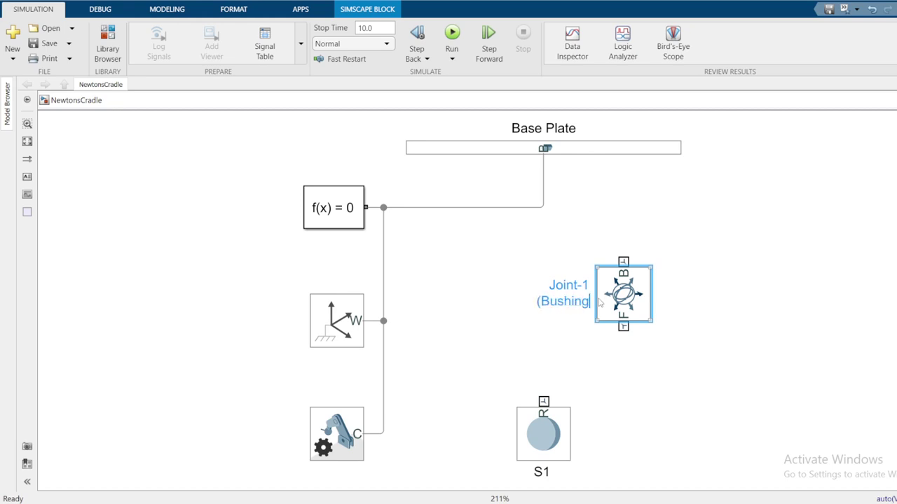
{"action": "type", "text": "Joi"}
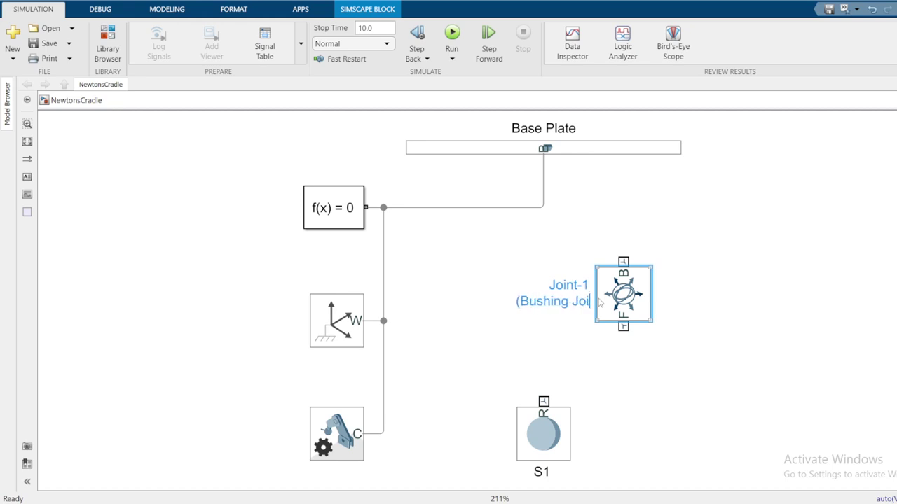
{"action": "type", "text": "nt)"}
{"action": "left_click", "coordinate": [599, 301]}
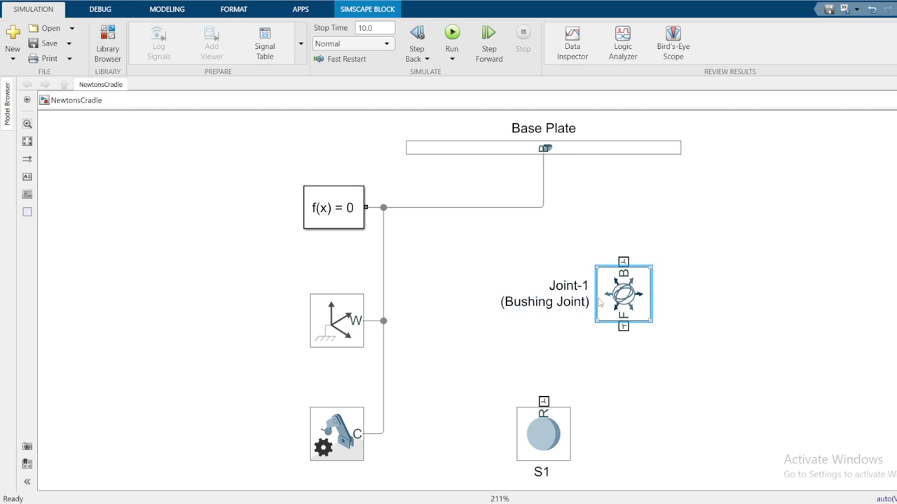
{"action": "left_click_drag", "start_coordinate": [530, 303], "coordinate": [732, 310]}
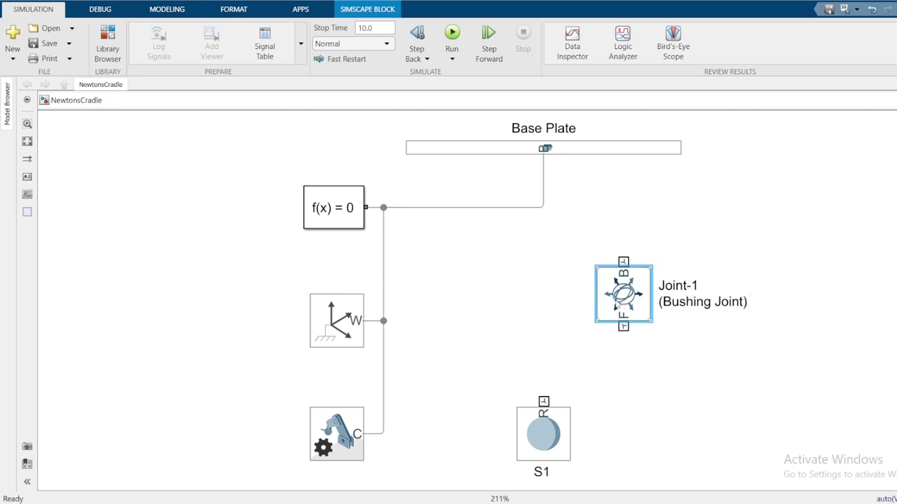
{"action": "left_click_drag", "start_coordinate": [621, 304], "coordinate": [601, 304]}
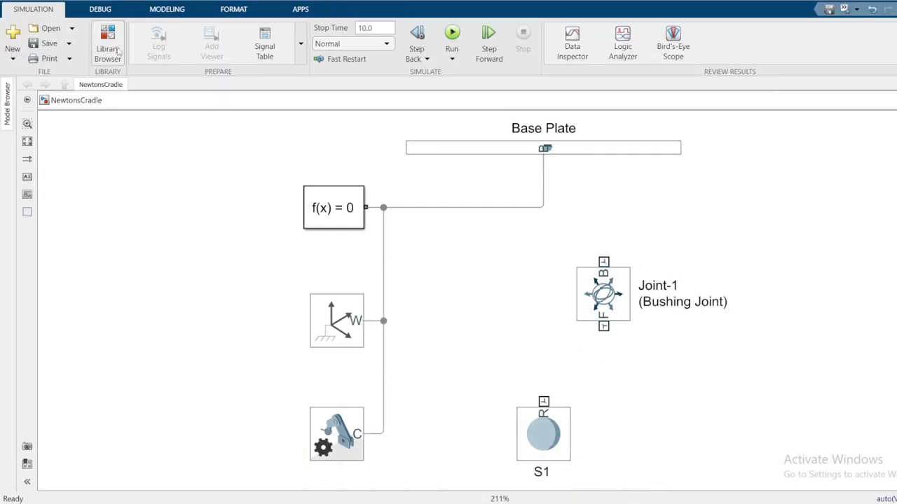
- Add a Rigid Transform block from the Multibody Frames and Transforms library, placing it above Joint-1
{"action": "left_click", "coordinate": [109, 49]}
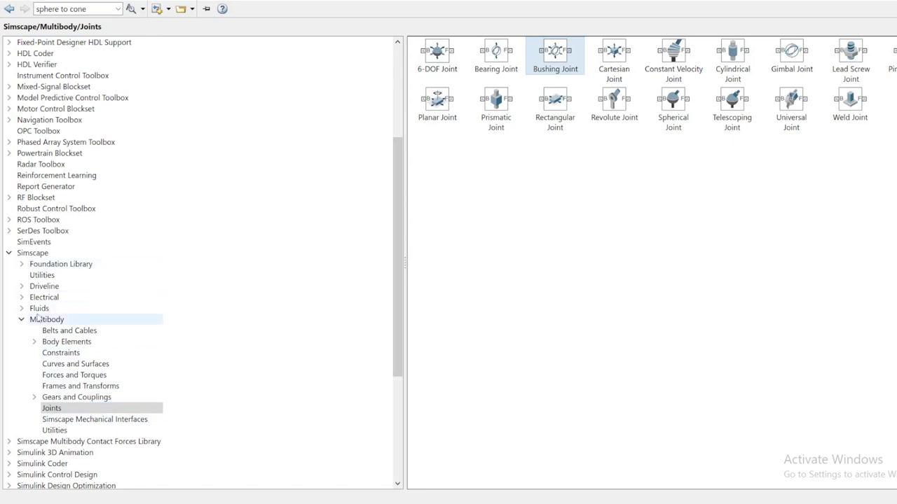
{"action": "left_click", "coordinate": [88, 387]}
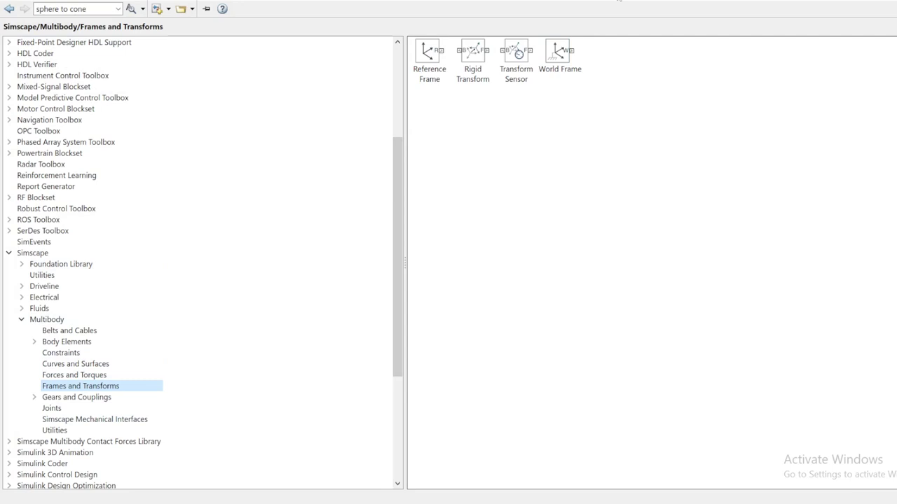
{"action": "left_click_drag", "start_coordinate": [619, 2], "coordinate": [595, 242]}
{"action": "left_click_drag", "start_coordinate": [438, 312], "coordinate": [615, 213]}
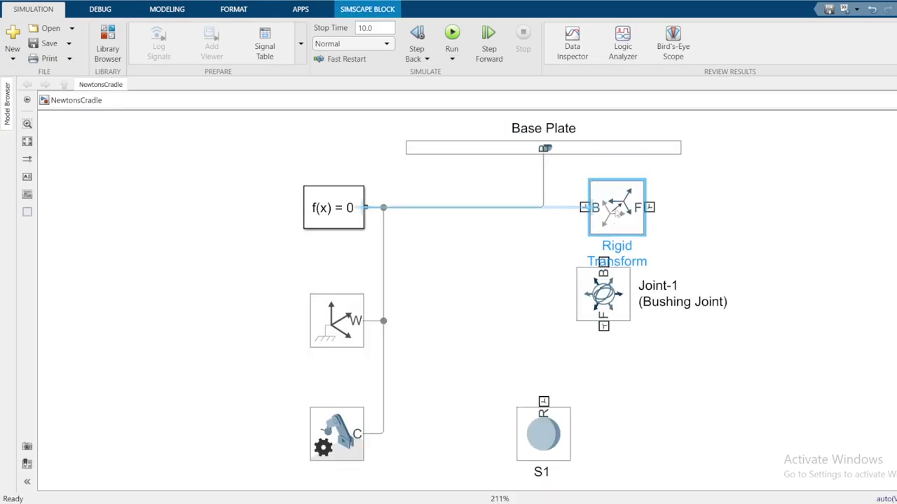
- Move Joint-1 and S1 lower in the diagram to make room below the Rigid Transform block
{"action": "left_click_drag", "start_coordinate": [603, 295], "coordinate": [616, 340]}
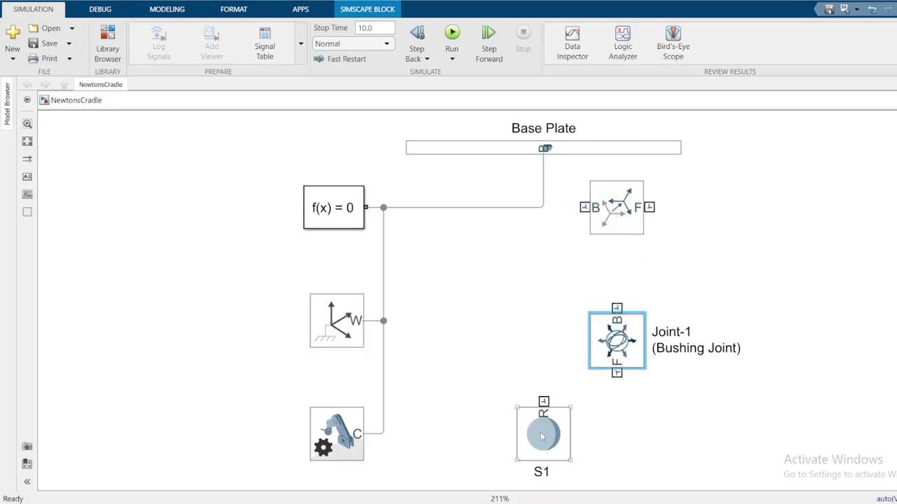
{"action": "left_click_drag", "start_coordinate": [541, 437], "coordinate": [515, 468]}
{"action": "scroll", "coordinate": [717, 224], "scroll_direction": "down", "scroll_amount": 1}
- Align the Rigid Transform block directly above Joint-1, and rotate it so port B faces up and F down
{"action": "left_click", "coordinate": [579, 210]}
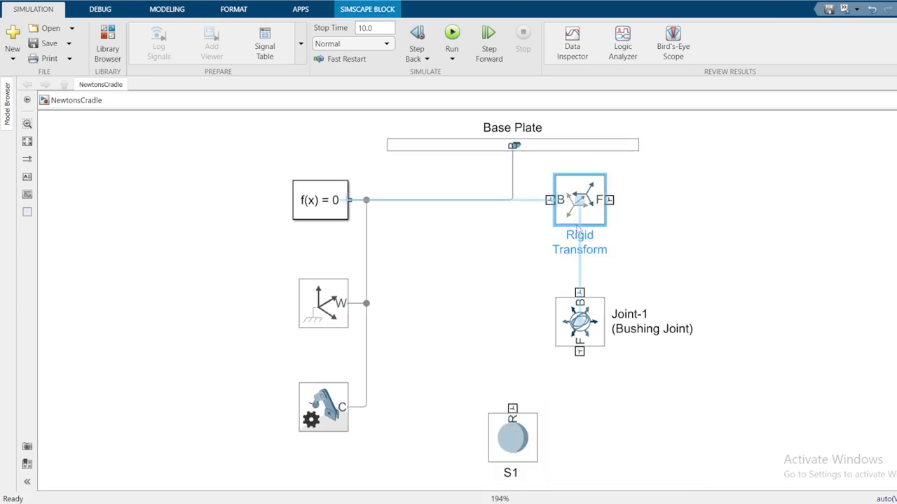
{"action": "left_click_drag", "start_coordinate": [579, 223], "coordinate": [578, 246]}
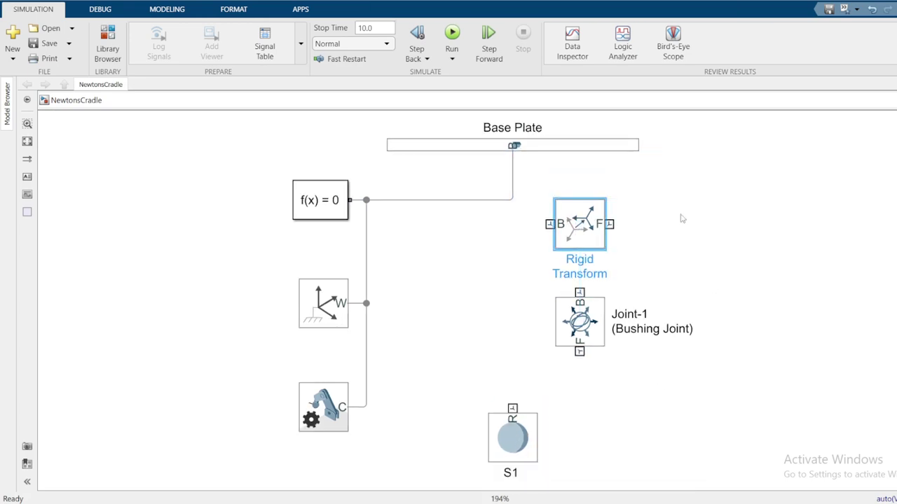
{"action": "key", "text": "ctrl+r"}
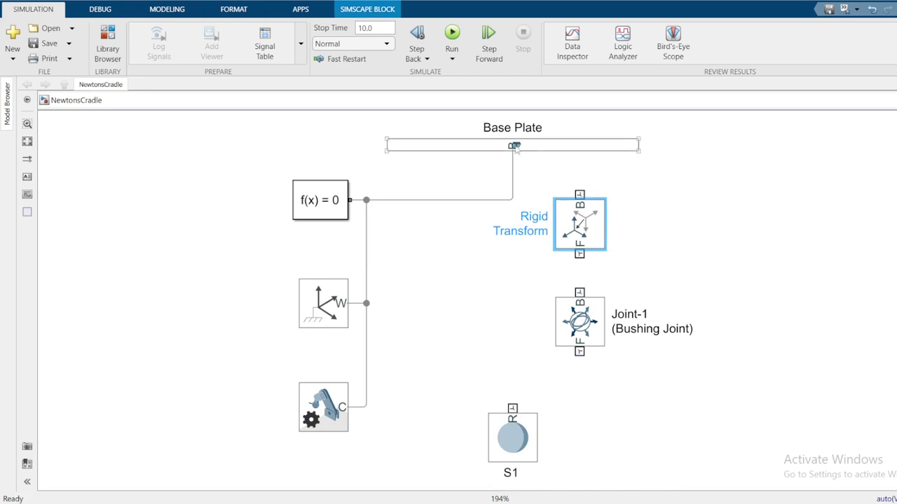
{"action": "left_click", "coordinate": [658, 182]}
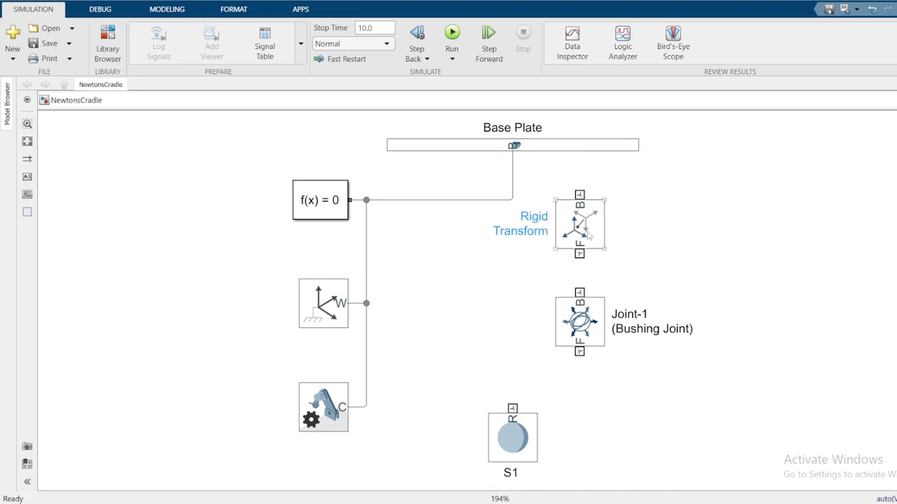
- Consult the Newton's cradle reference picture, and set the Rigid Transform's translation method to Standard Axis
{"action": "key", "text": "alt+Tab"}
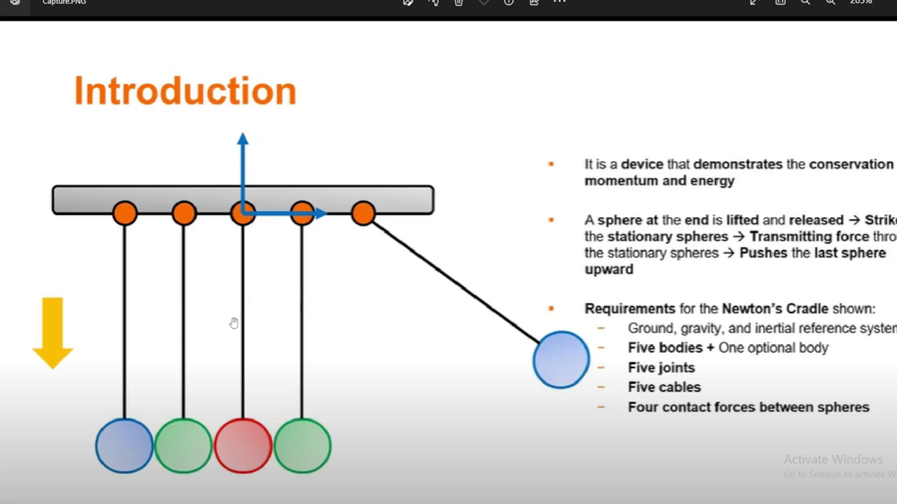
{"action": "left_click", "coordinate": [887, 2]}
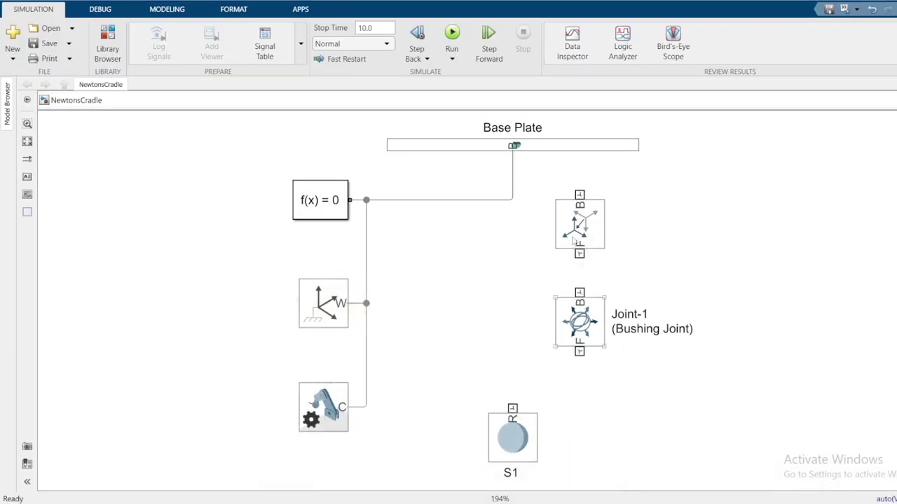
{"action": "double_click", "coordinate": [585, 222]}
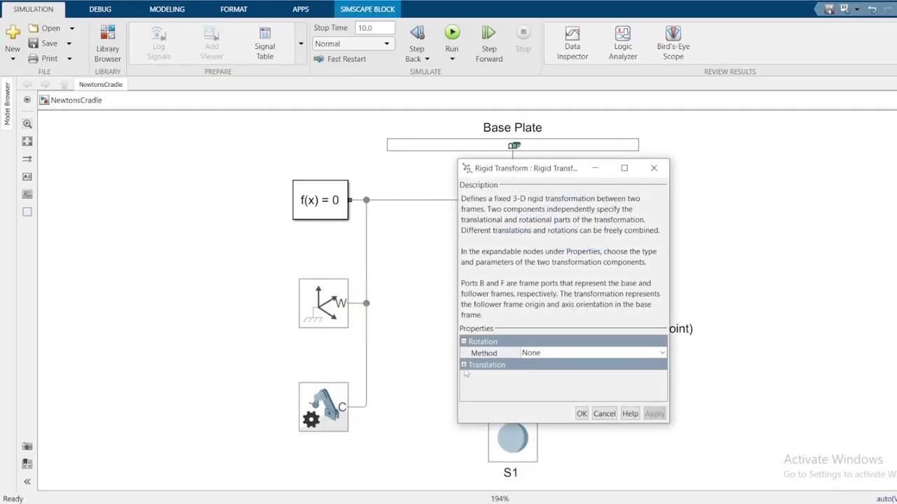
{"action": "left_click", "coordinate": [464, 366]}
{"action": "left_click", "coordinate": [540, 378]}
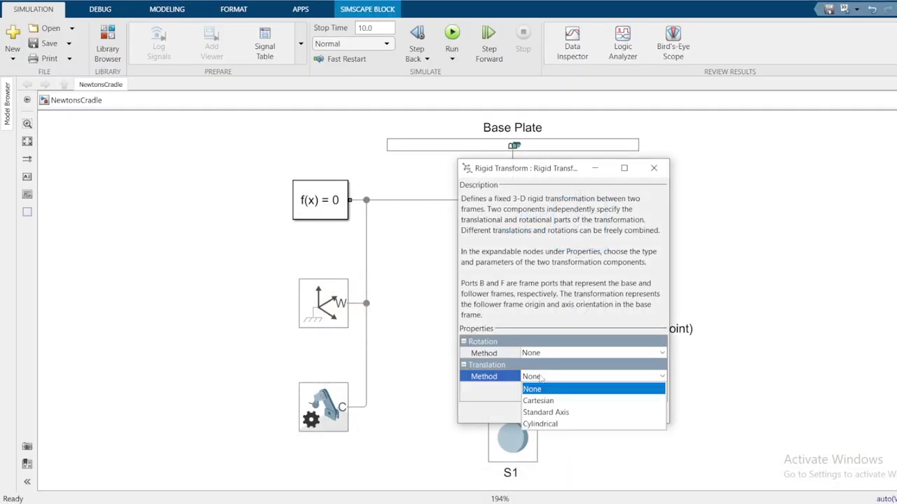
{"action": "left_click", "coordinate": [547, 413]}
- Set the Rigid Transform's translation axis to +Y and its offset to -0.2 m, and accept the dialog
{"action": "left_click_drag", "start_coordinate": [533, 424], "coordinate": [533, 496]}
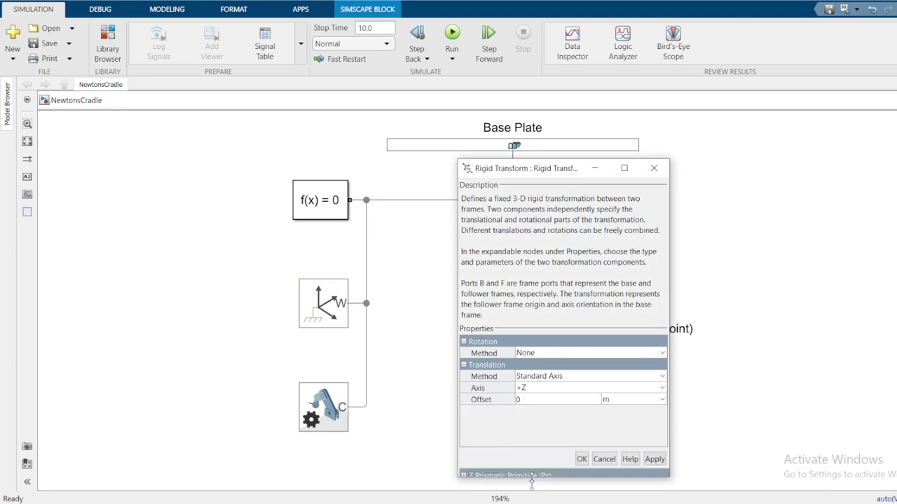
{"action": "left_click", "coordinate": [533, 390]}
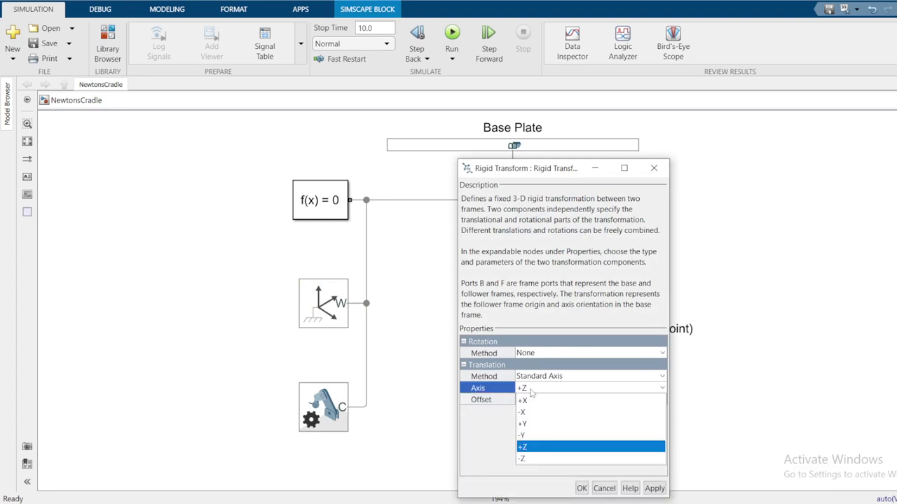
{"action": "left_click", "coordinate": [528, 428]}
{"action": "left_click", "coordinate": [531, 400]}
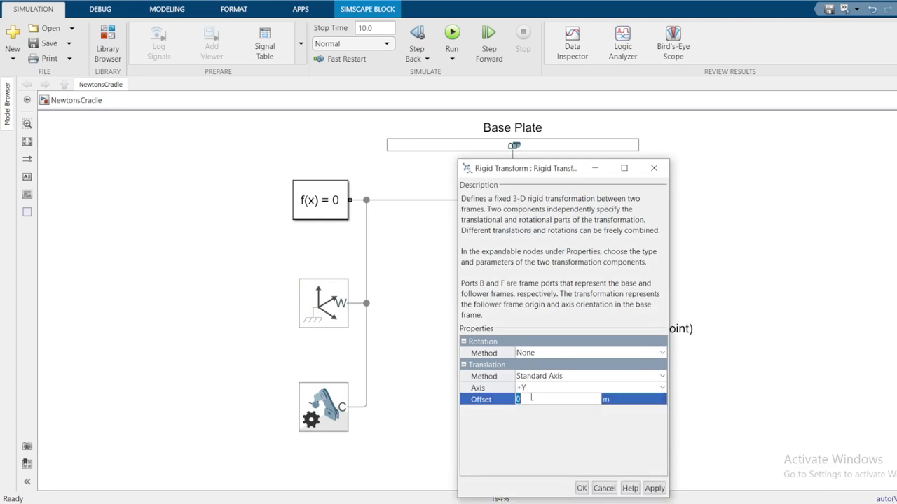
{"action": "type", "text": "-0.2"}
{"action": "left_click", "coordinate": [582, 489]}
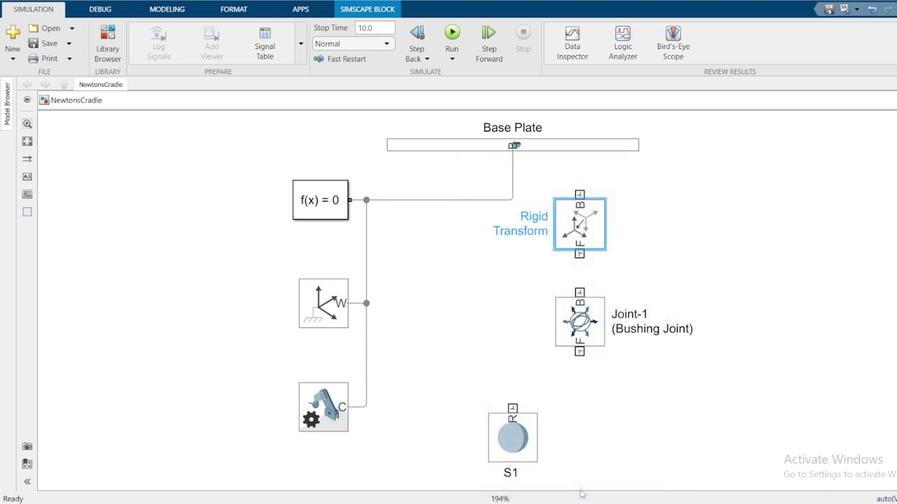
{"action": "left_click", "coordinate": [707, 219]}
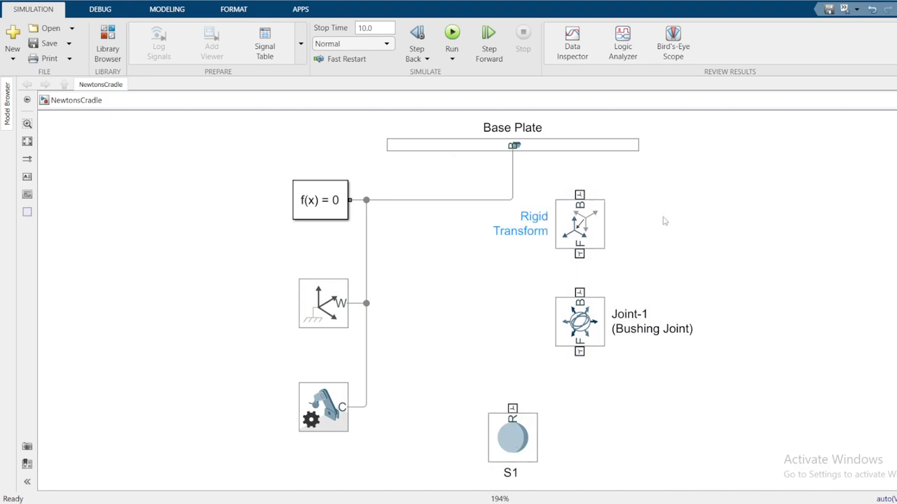
- Connect the base plate line to Rigid Transform port B, its port F to Joint-1, and Joint-1's port F to S1
{"action": "left_click_drag", "start_coordinate": [580, 195], "coordinate": [515, 200]}
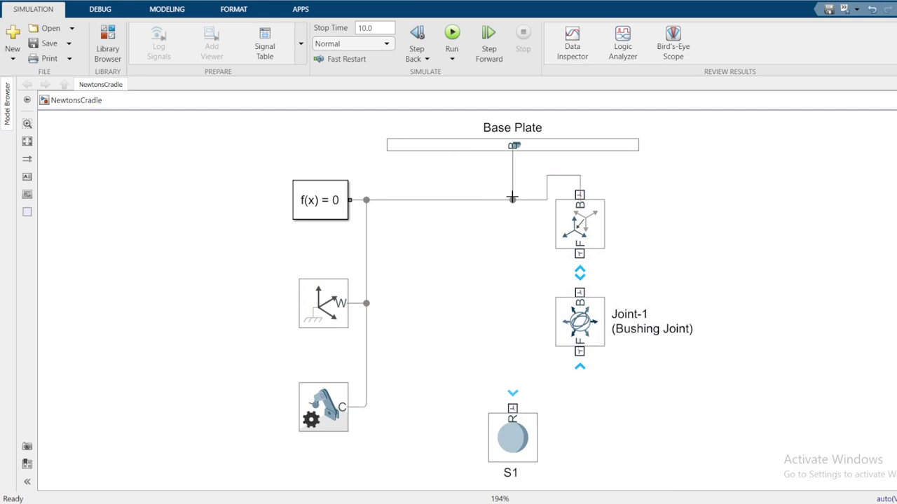
{"action": "left_click", "coordinate": [579, 273]}
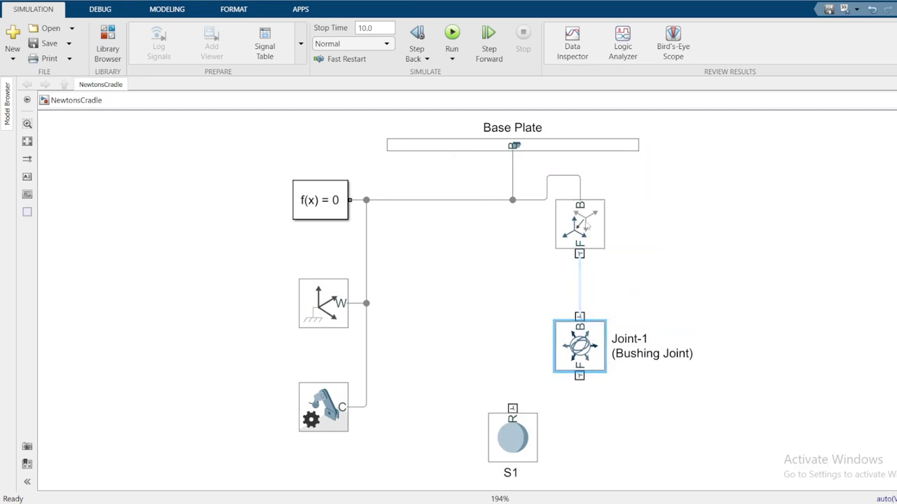
{"action": "left_click_drag", "start_coordinate": [585, 226], "coordinate": [586, 250]}
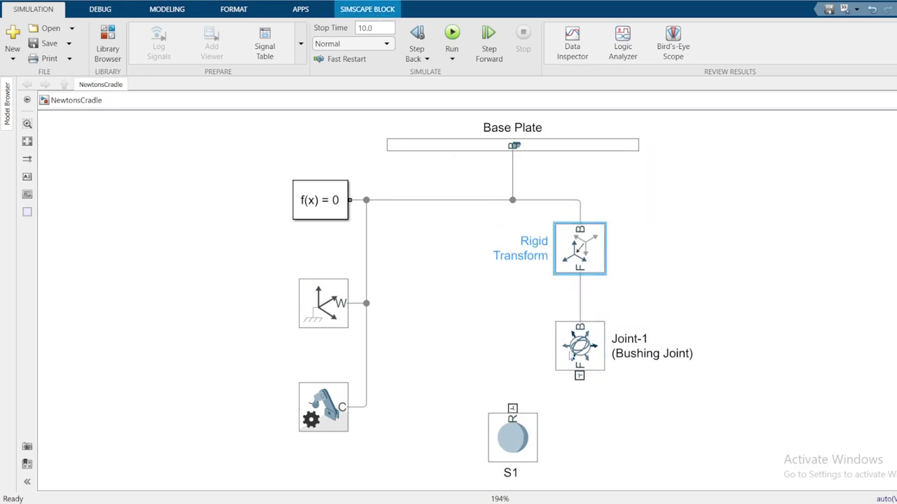
{"action": "mouse_move", "coordinate": [511, 435]}
{"action": "left_mouse_down"}
{"action": "mouse_move", "coordinate": [511, 447]}
{"action": "mouse_move", "coordinate": [575, 406]}
{"action": "mouse_move", "coordinate": [579, 376]}
{"action": "left_mouse_up"}
- Run the simulation, and close S1's solid properties window
{"action": "left_click", "coordinate": [454, 33]}
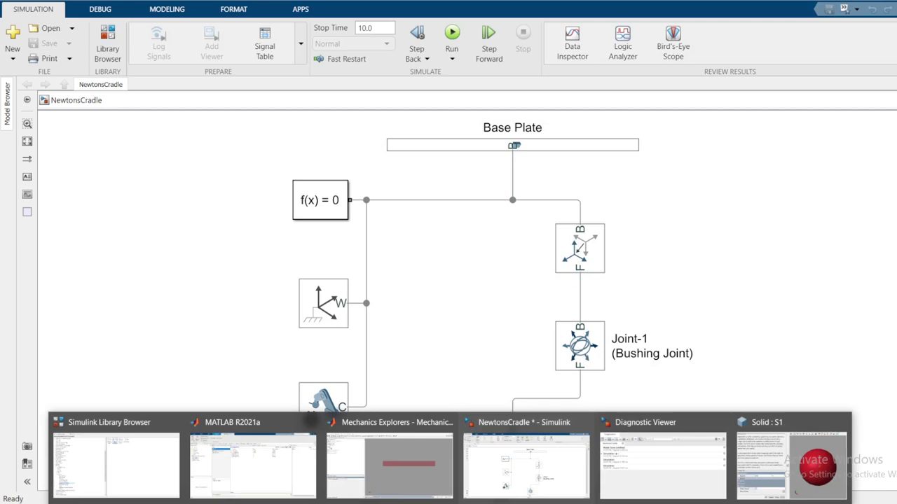
{"action": "left_click", "coordinate": [793, 464]}
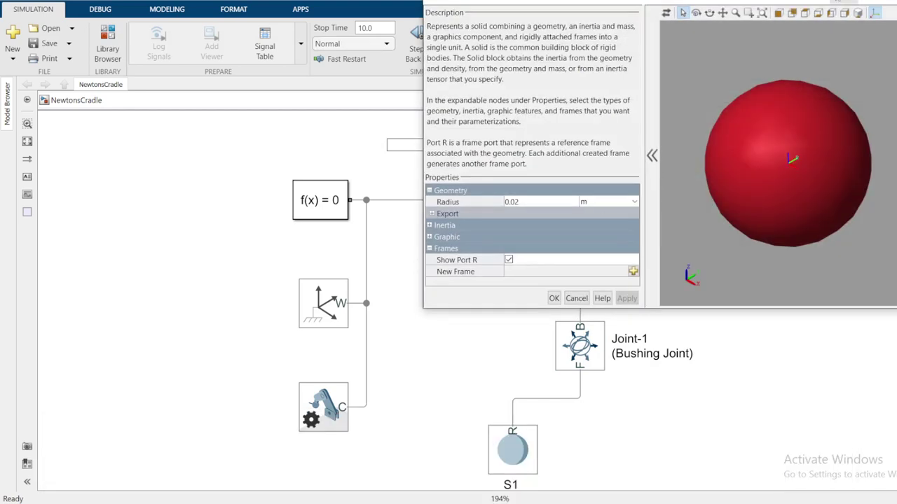
{"action": "left_click", "coordinate": [888, 7]}
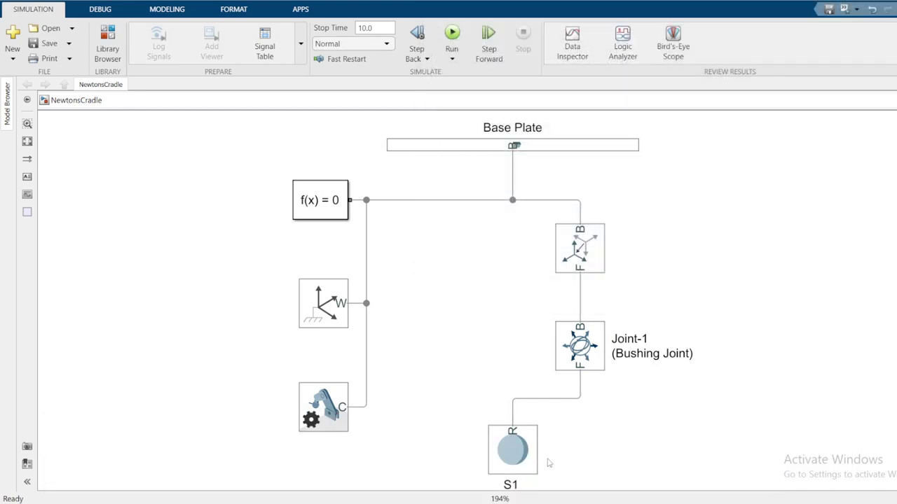
- Update the model in Mechanics Explorer, examine the sphere's position relative to the base plate, and return to the NewtonsCradle diagram
{"action": "mouse_move", "coordinate": [449, 498]}
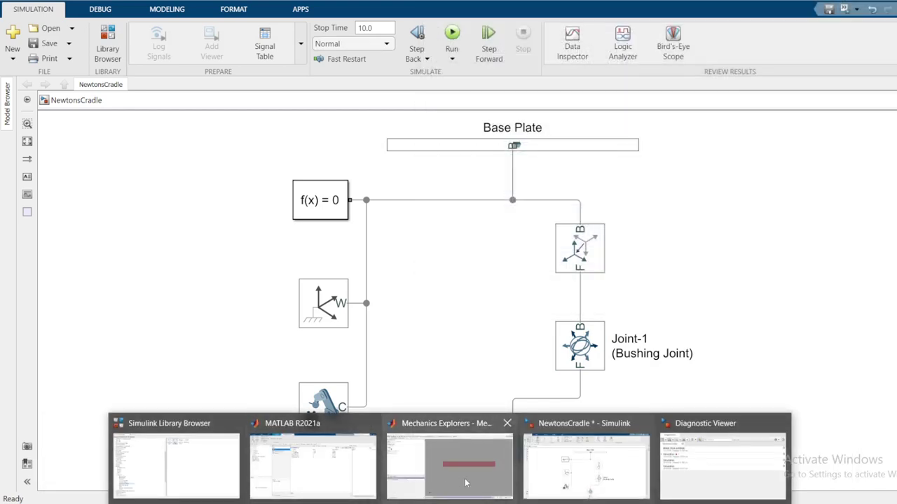
{"action": "left_click", "coordinate": [448, 466]}
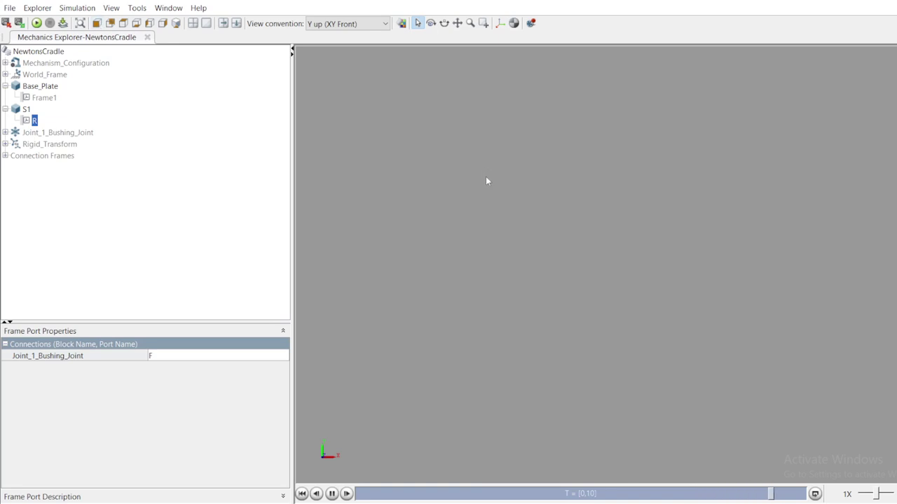
{"action": "left_click", "coordinate": [63, 23]}
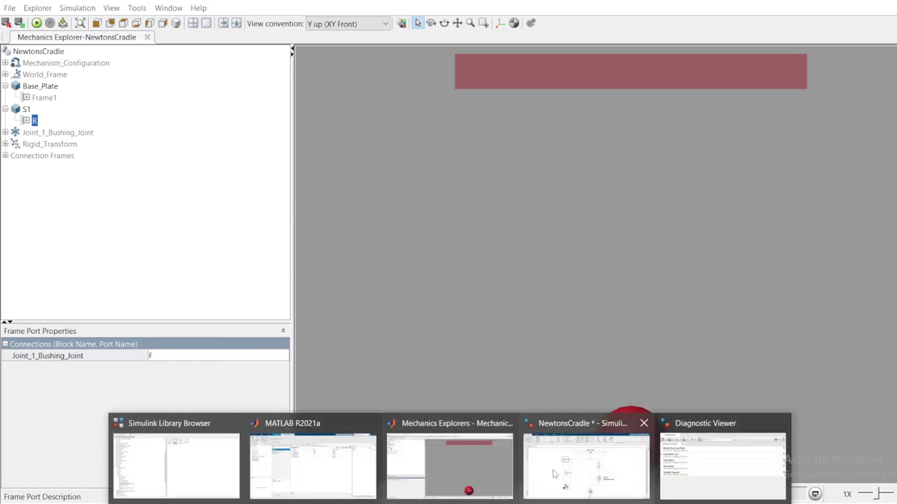
{"action": "left_click", "coordinate": [631, 428]}
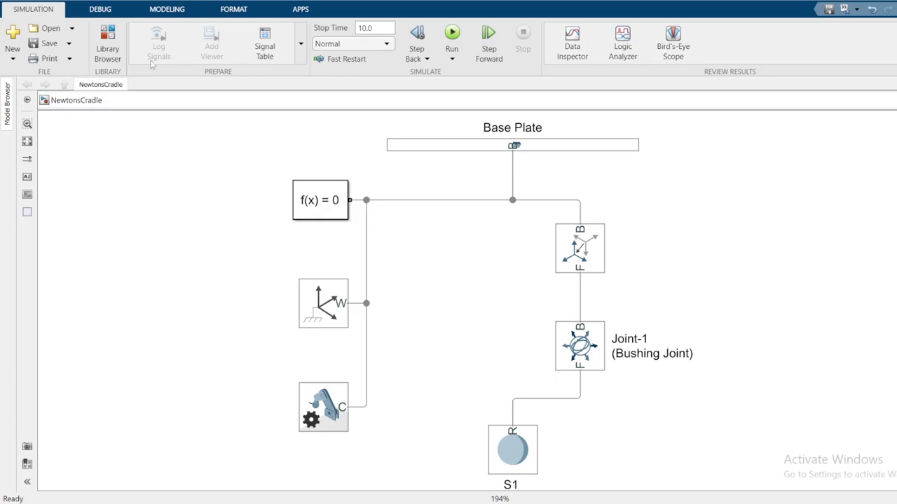
- Add a Belt-Cable End block from the Simscape Multibody Belts and Cables library beside the base plate
{"action": "left_click", "coordinate": [107, 44]}
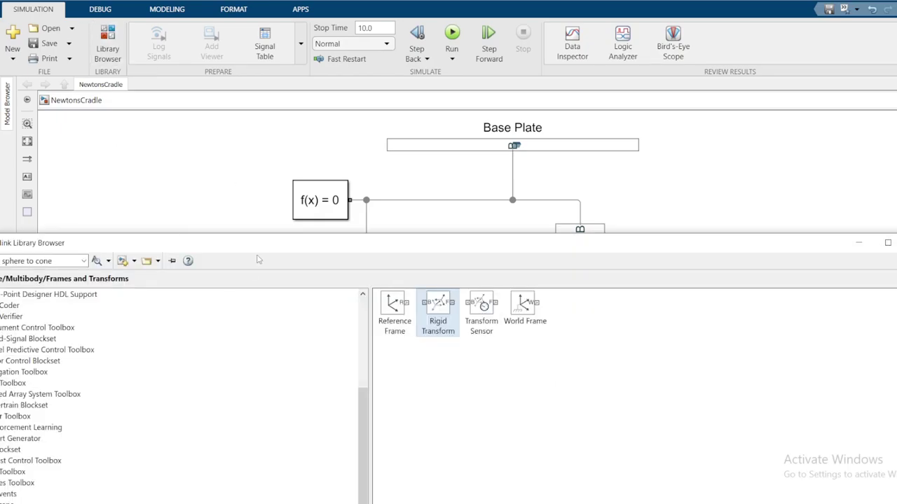
{"action": "left_click_drag", "start_coordinate": [265, 248], "coordinate": [375, 9]}
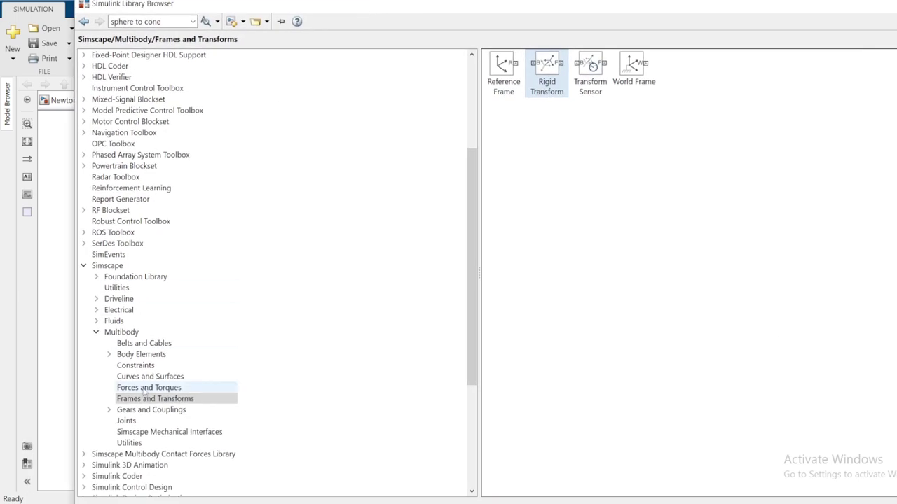
{"action": "left_click", "coordinate": [140, 344]}
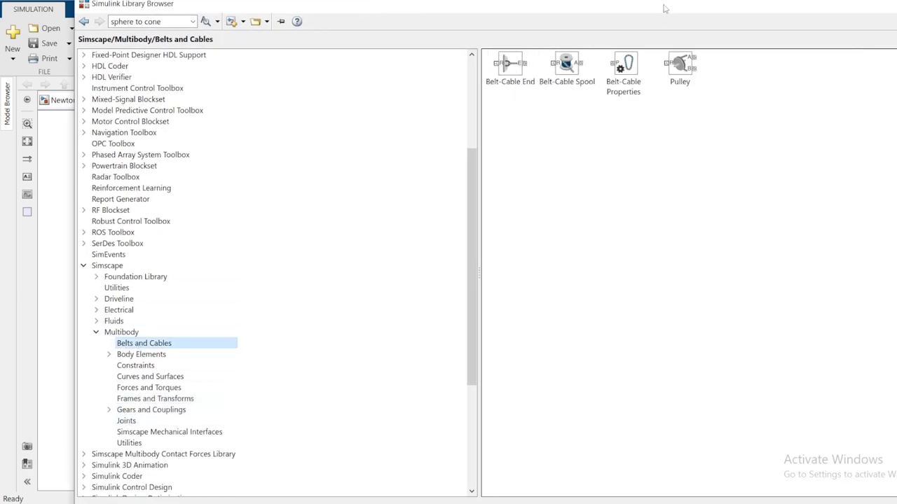
{"action": "left_click_drag", "start_coordinate": [664, 9], "coordinate": [573, 269]}
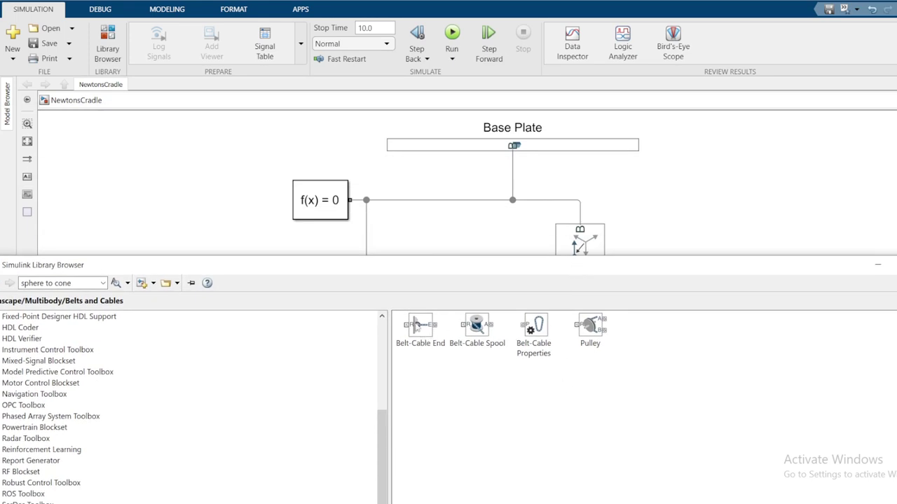
{"action": "left_click_drag", "start_coordinate": [419, 326], "coordinate": [708, 200]}
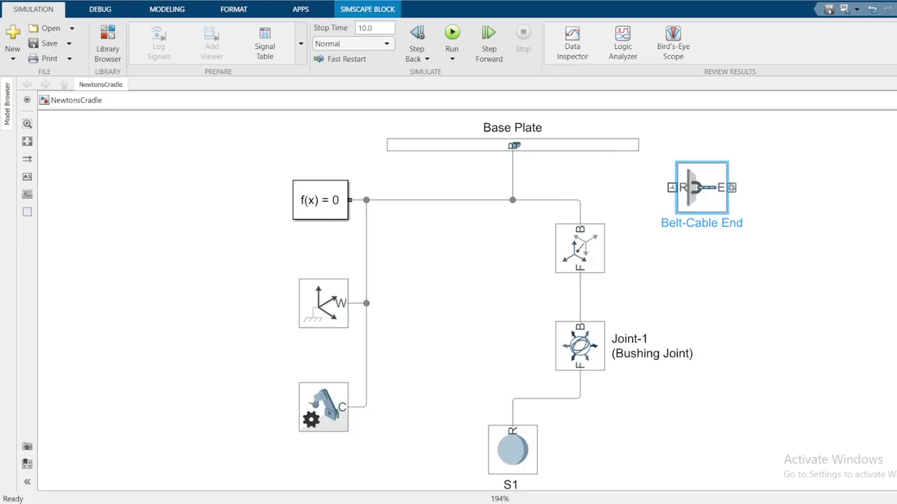
- Add a Belt-Cable Properties block from the same library beside the Belt-Cable End block
{"action": "mouse_move", "coordinate": [449, 503]}
{"action": "left_click", "coordinate": [232, 458]}
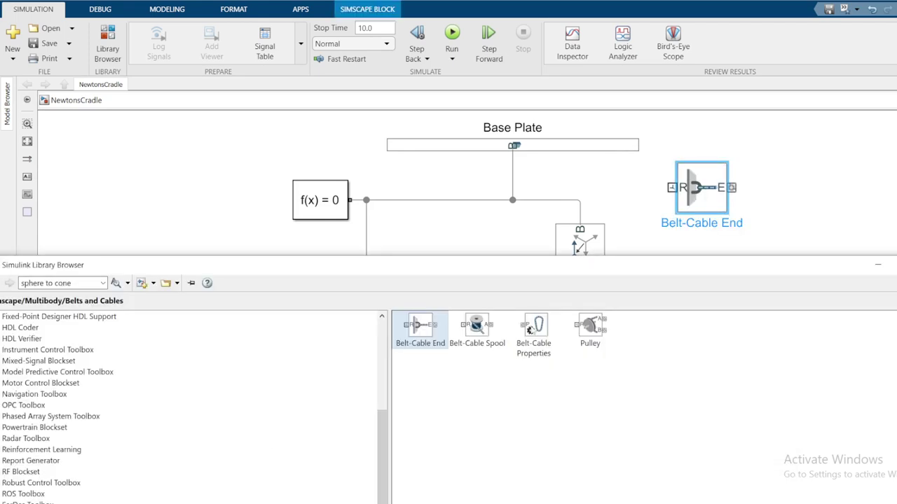
{"action": "left_click_drag", "start_coordinate": [531, 330], "coordinate": [806, 181]}
{"action": "left_click", "coordinate": [772, 283]}
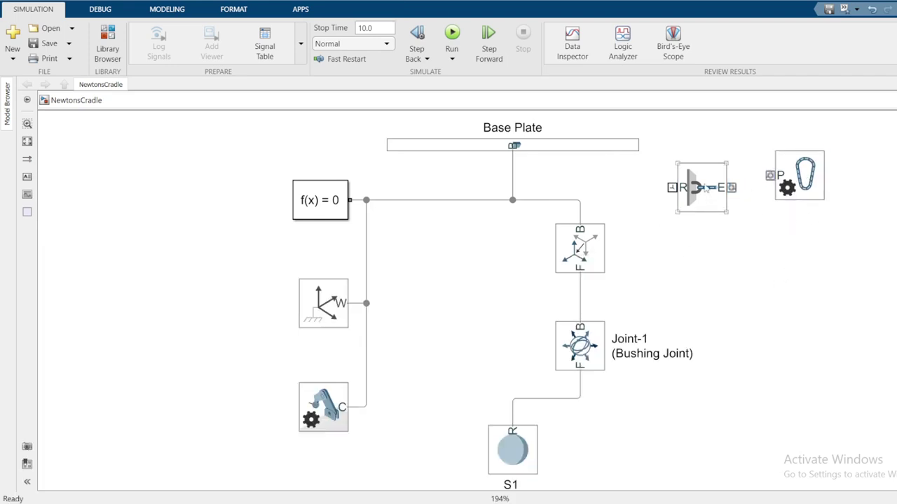
{"action": "left_click", "coordinate": [707, 187]}
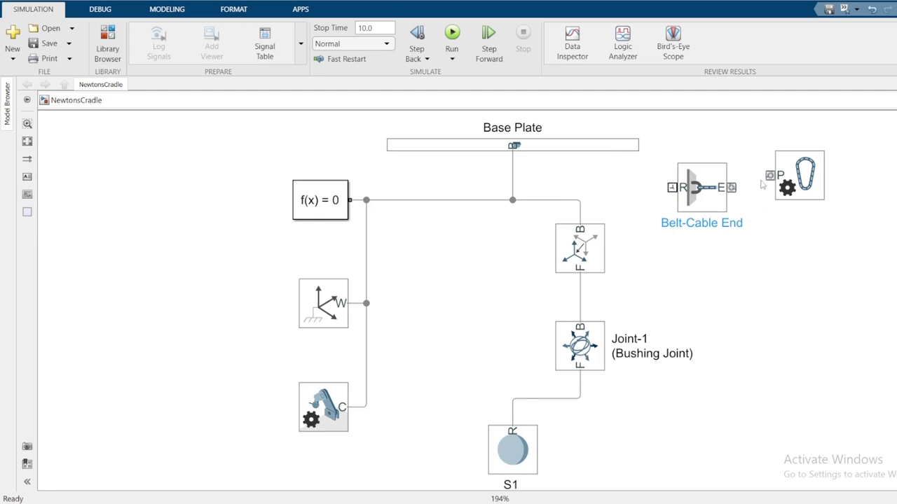
{"action": "left_click", "coordinate": [791, 180]}
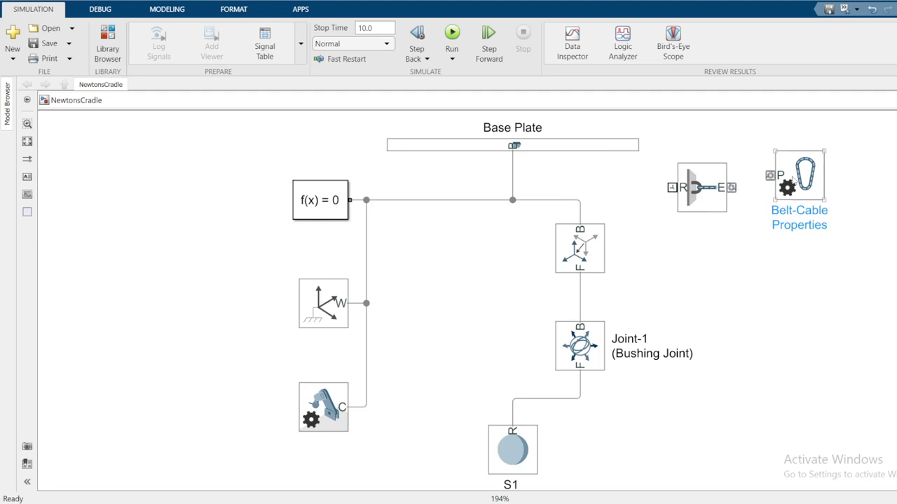
- Move the Belt-Cable End block under the base plate, and place a copy of it below
{"action": "left_click_drag", "start_coordinate": [702, 188], "coordinate": [488, 249]}
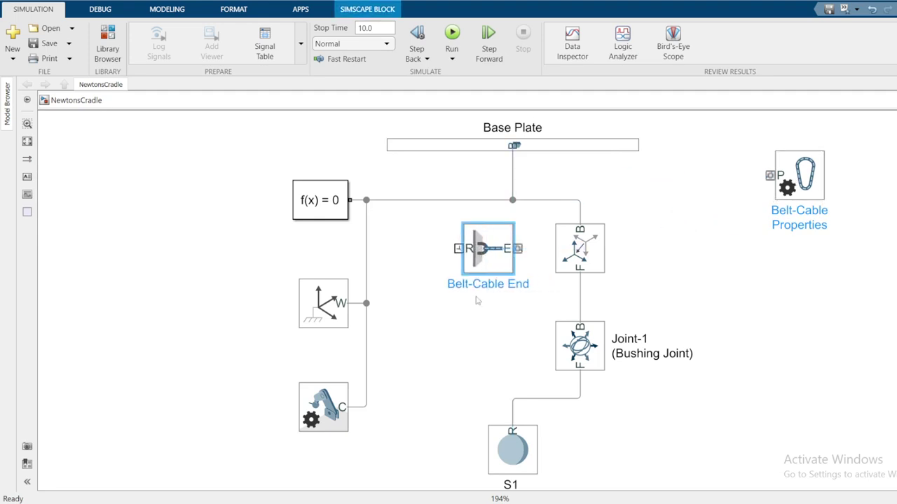
{"action": "left_click", "coordinate": [509, 145]}
{"action": "left_click", "coordinate": [495, 264]}
{"action": "left_click", "coordinate": [509, 461]}
{"action": "left_click", "coordinate": [487, 286]}
{"action": "left_click_drag", "start_coordinate": [494, 254], "coordinate": [488, 333]}
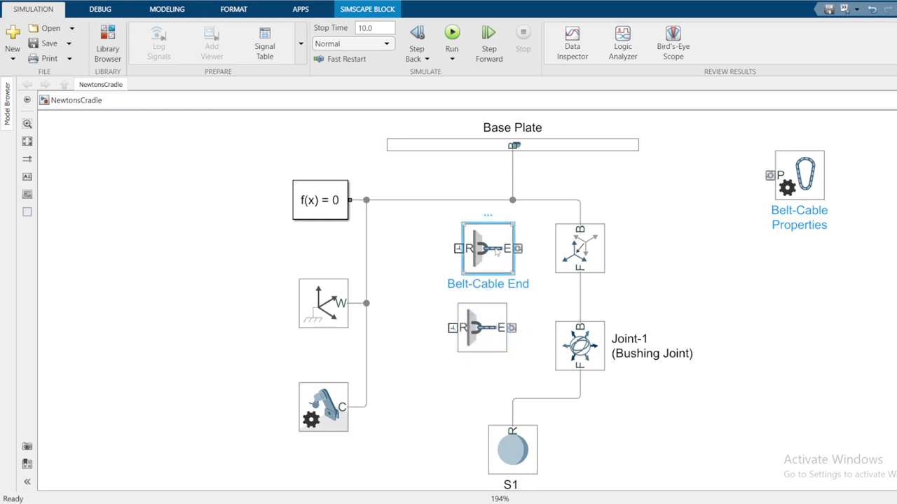
- Rotate the upper Belt-Cable End so port R faces up, align it under the base plate, and connect R to the base plate line
{"action": "key", "text": "ctrl+r"}
{"action": "left_click_drag", "start_coordinate": [497, 245], "coordinate": [522, 245]}
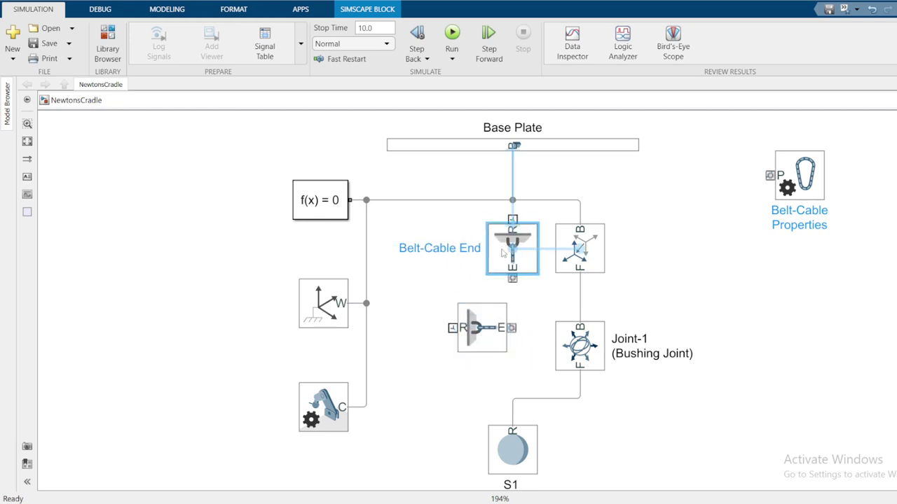
{"action": "left_click", "coordinate": [438, 321]}
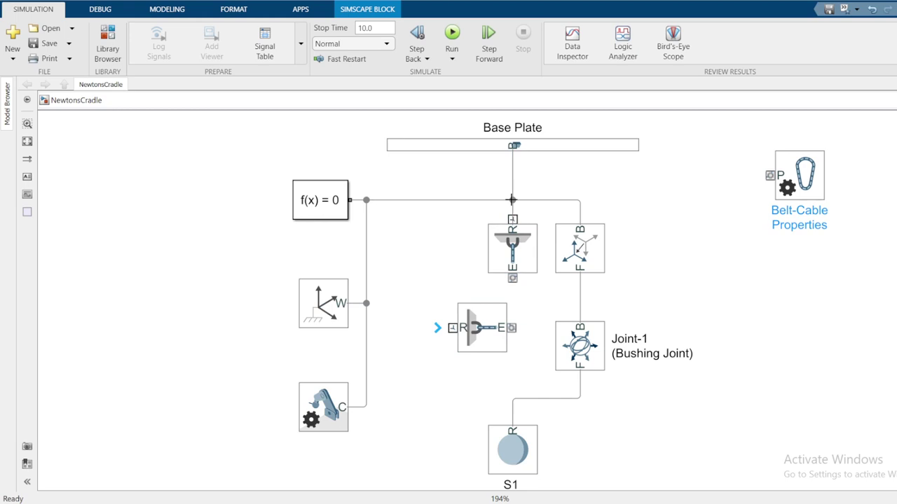
- Rotate the lower Belt-Cable End so port R faces down, and connect R to the S1 line and E to the upper cable end
{"action": "left_click_drag", "start_coordinate": [482, 337], "coordinate": [495, 355]}
{"action": "key", "text": "ctrl+r"}
{"action": "key", "text": "ctrl+r"}
{"action": "key", "text": "ctrl+r"}
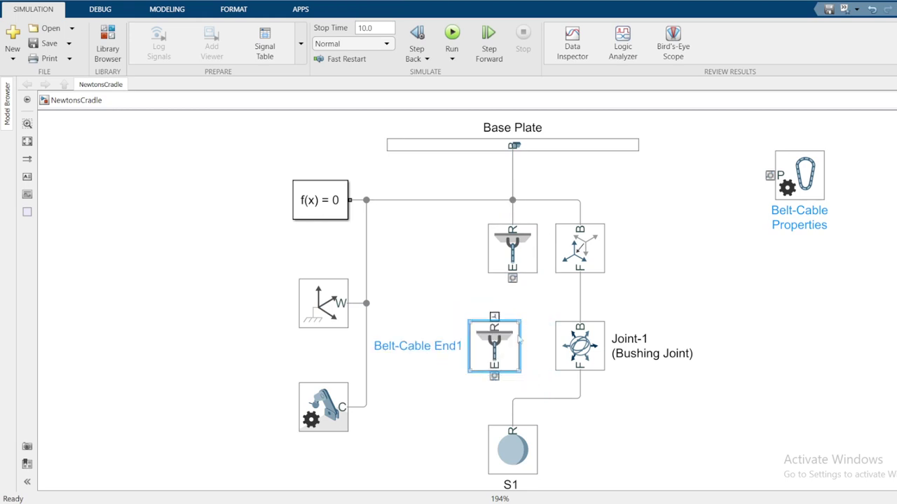
{"action": "left_click_drag", "start_coordinate": [494, 377], "coordinate": [512, 397]}
{"action": "left_click_drag", "start_coordinate": [494, 353], "coordinate": [513, 354]}
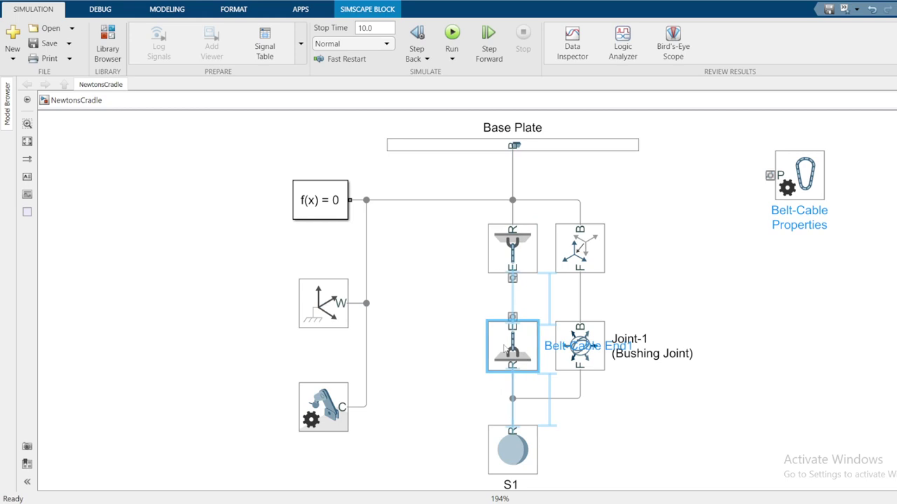
{"action": "mouse_move", "coordinate": [512, 317]}
{"action": "left_mouse_down"}
{"action": "mouse_move", "coordinate": [512, 281]}
{"action": "mouse_move", "coordinate": [512, 314]}
{"action": "left_mouse_up"}
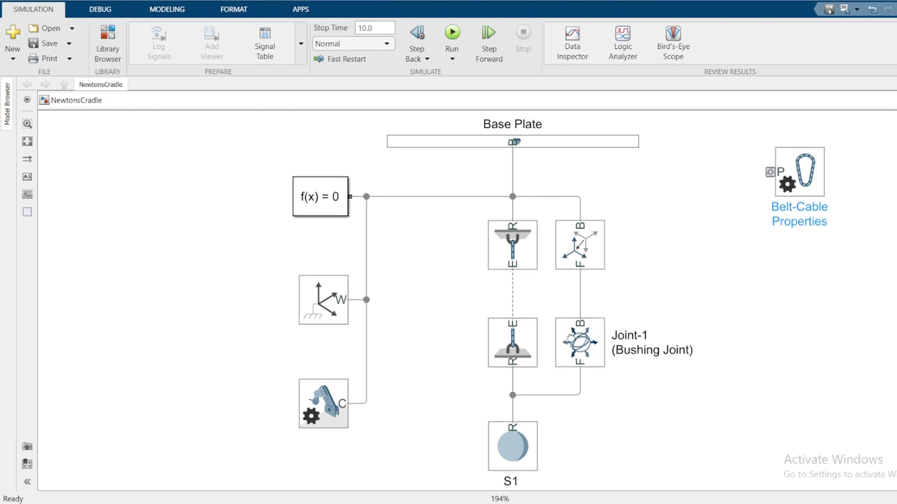
- Move S1, Joint-1 and the lower Belt-Cable End further down to lengthen the cable section
{"action": "scroll", "coordinate": [583, 384], "scroll_direction": "down", "scroll_amount": 3}
{"action": "scroll", "coordinate": [582, 384], "scroll_direction": "right", "scroll_amount": 1}
{"action": "left_click_drag", "start_coordinate": [488, 362], "coordinate": [488, 447]}
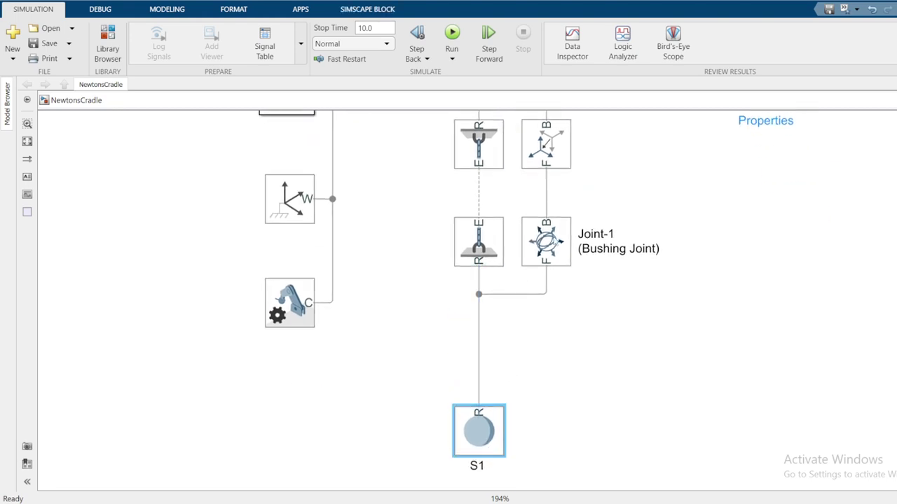
{"action": "left_click_drag", "start_coordinate": [546, 245], "coordinate": [545, 320]}
{"action": "left_click_drag", "start_coordinate": [471, 260], "coordinate": [454, 286]}
{"action": "left_click", "coordinate": [638, 265]}
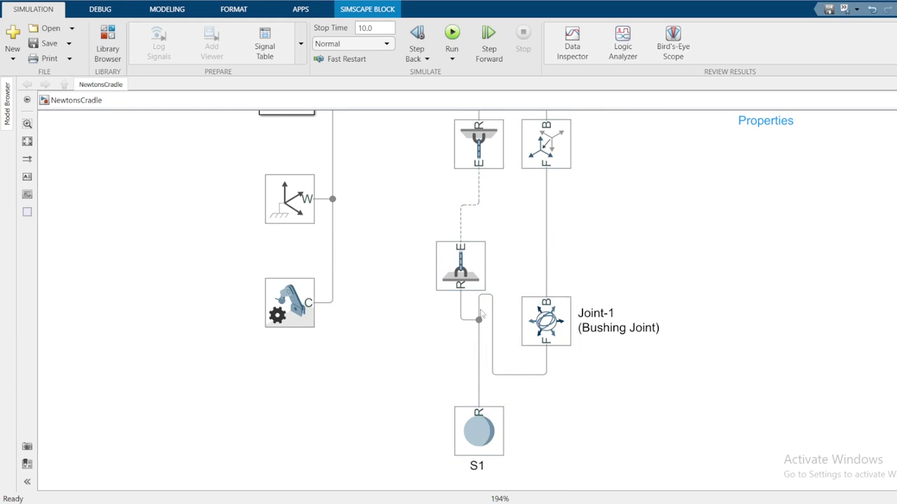
- Move the branch point to just above S1, and align the lower Belt-Cable End and Joint-1 side by side above it
{"action": "left_click_drag", "start_coordinate": [478, 320], "coordinate": [478, 388]}
{"action": "left_click_drag", "start_coordinate": [545, 335], "coordinate": [546, 293]}
{"action": "left_click", "coordinate": [471, 272]}
{"action": "left_click_drag", "start_coordinate": [470, 272], "coordinate": [489, 333]}
{"action": "left_click_drag", "start_coordinate": [548, 301], "coordinate": [549, 360]}
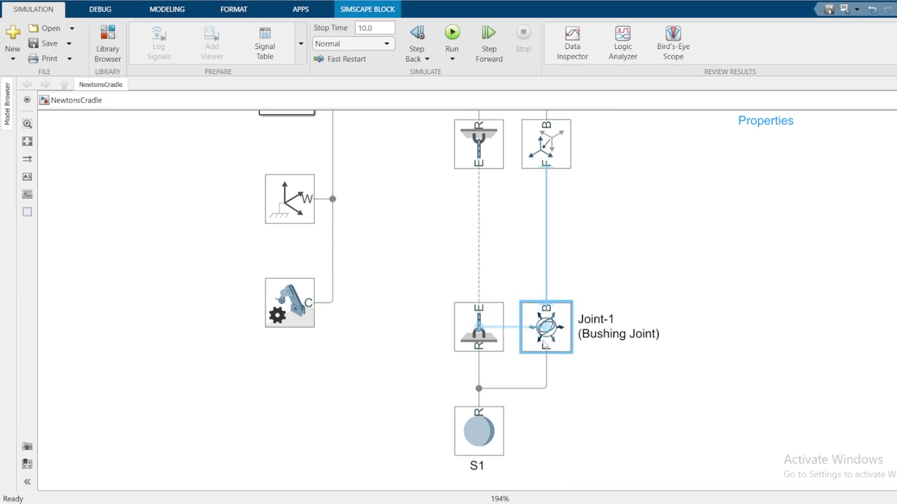
{"action": "left_click", "coordinate": [635, 273]}
{"action": "key", "text": "space"}
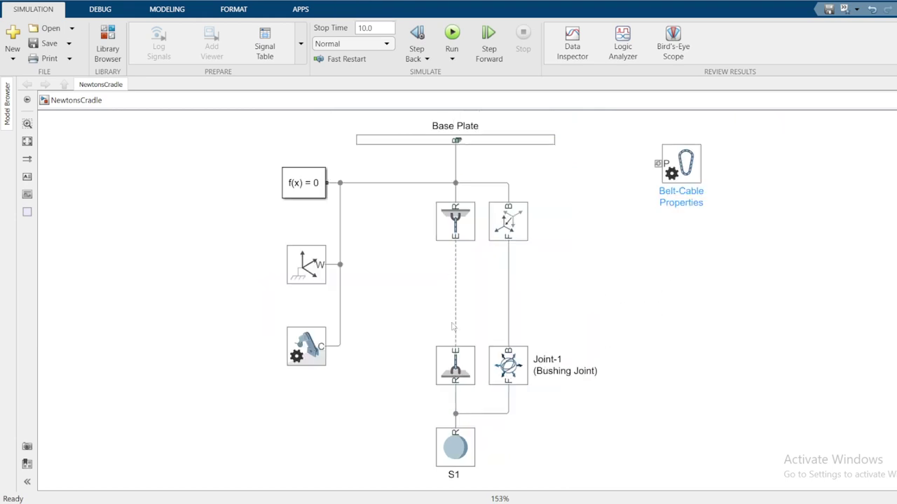
- Shift Rigid Transform and Joint-1 away from the cable ends, and connect Belt-Cable Properties port P to the dashed cable line between them
{"action": "left_click", "coordinate": [421, 142]}
{"action": "left_click", "coordinate": [524, 222]}
{"action": "left_click_drag", "start_coordinate": [525, 223], "coordinate": [577, 223]}
{"action": "left_click_drag", "start_coordinate": [517, 369], "coordinate": [568, 368]}
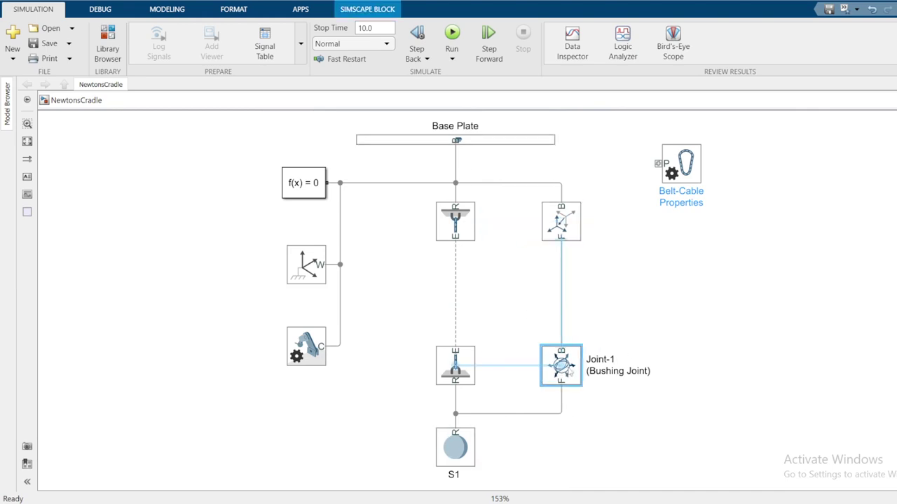
{"action": "left_click_drag", "start_coordinate": [685, 175], "coordinate": [460, 284]}
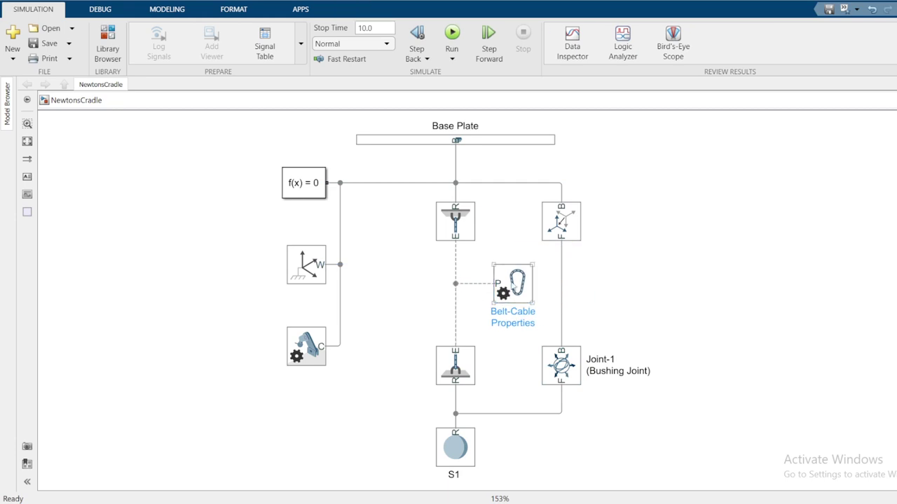
- Inspect the graphic type and visual properties of the Belt-Cable Properties block
{"action": "double_click", "coordinate": [517, 287]}
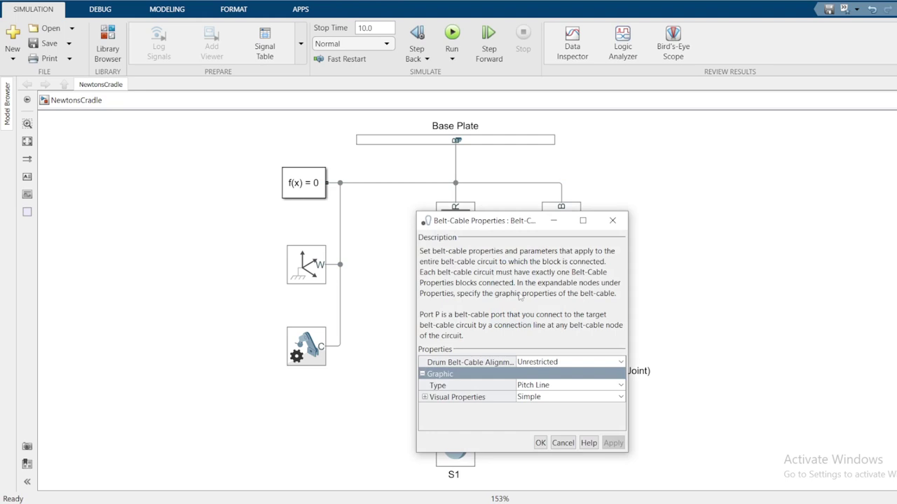
{"action": "left_click_drag", "start_coordinate": [479, 225], "coordinate": [248, 155]}
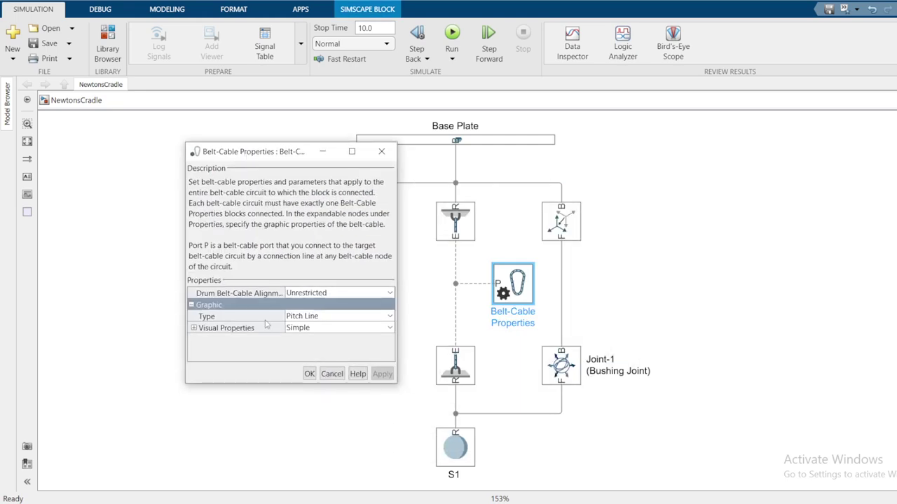
{"action": "left_click", "coordinate": [193, 328]}
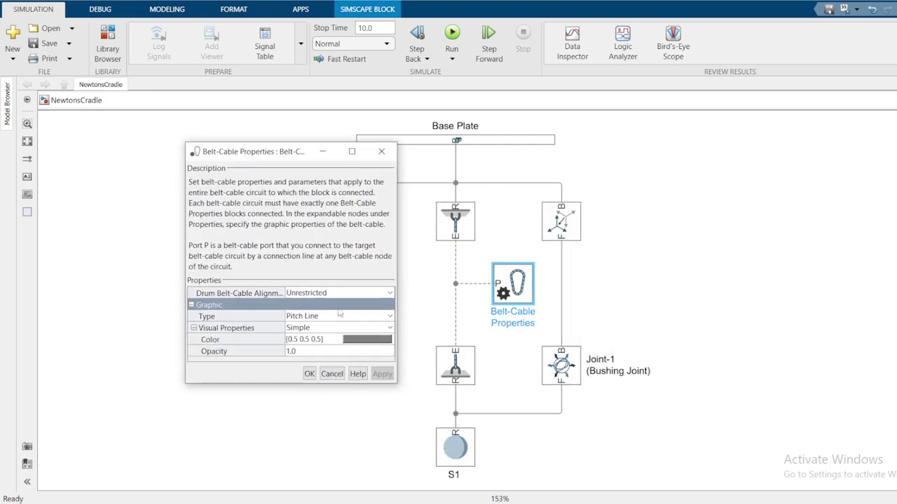
{"action": "left_click", "coordinate": [309, 373]}
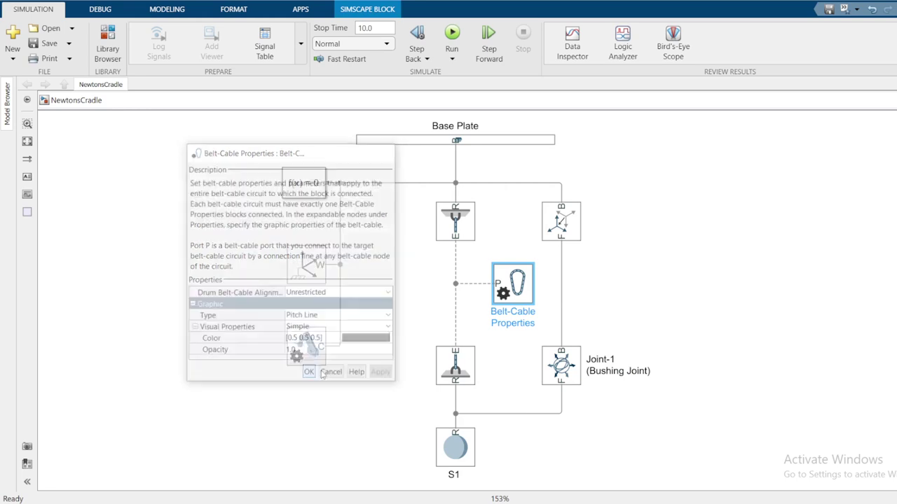
- Run the simulation, view the hanging string in Mechanics Explorer, and return to the block diagram
{"action": "left_click", "coordinate": [450, 35]}
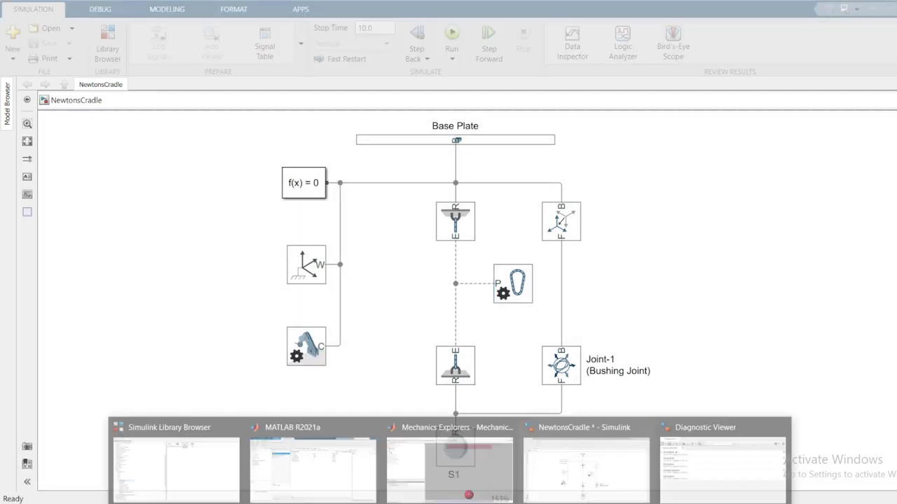
{"action": "left_click", "coordinate": [467, 470]}
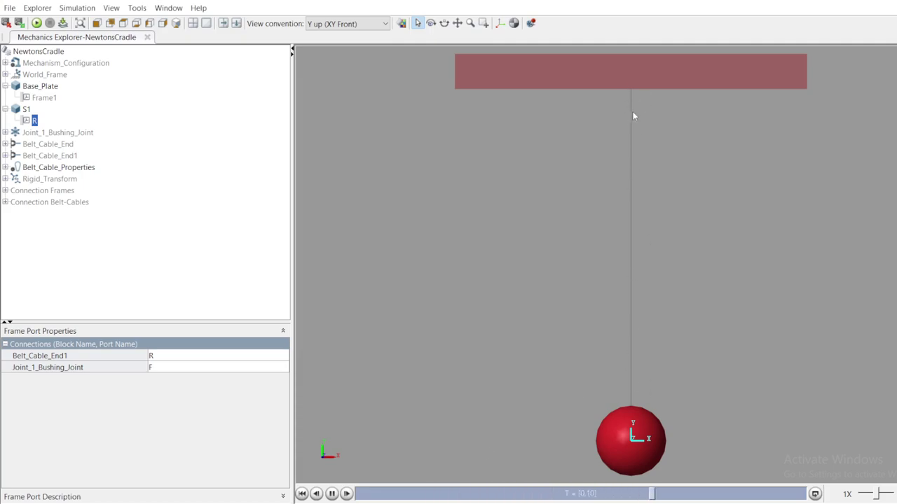
{"action": "left_click", "coordinate": [593, 465]}
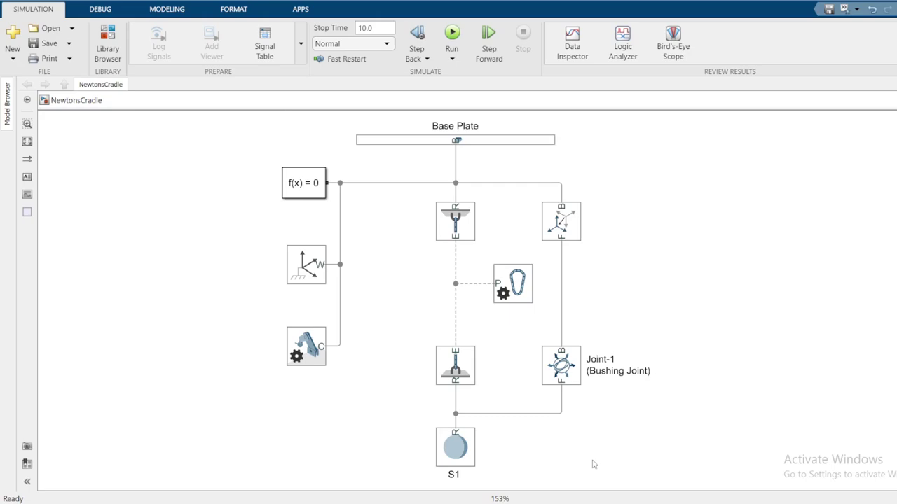
- Set the Belt-Cable Properties color to blue [0.2 0.2 1.0] and apply it
{"action": "double_click", "coordinate": [518, 287]}
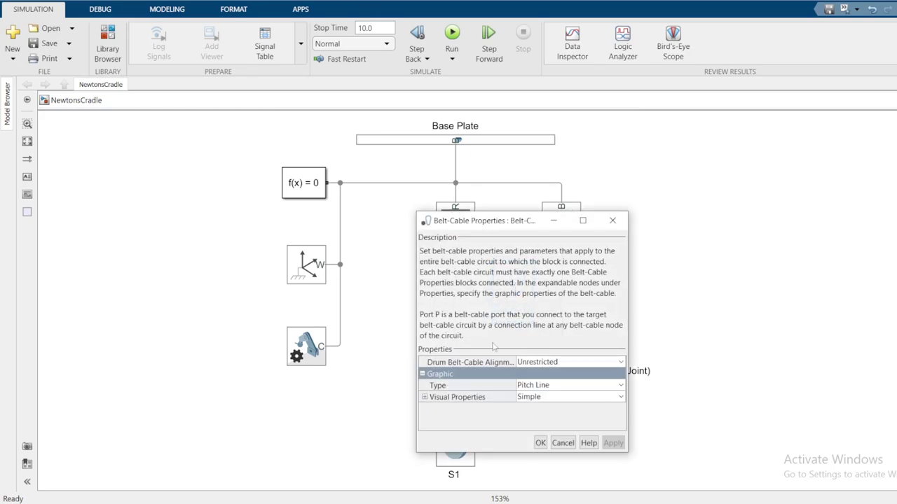
{"action": "left_click", "coordinate": [424, 397]}
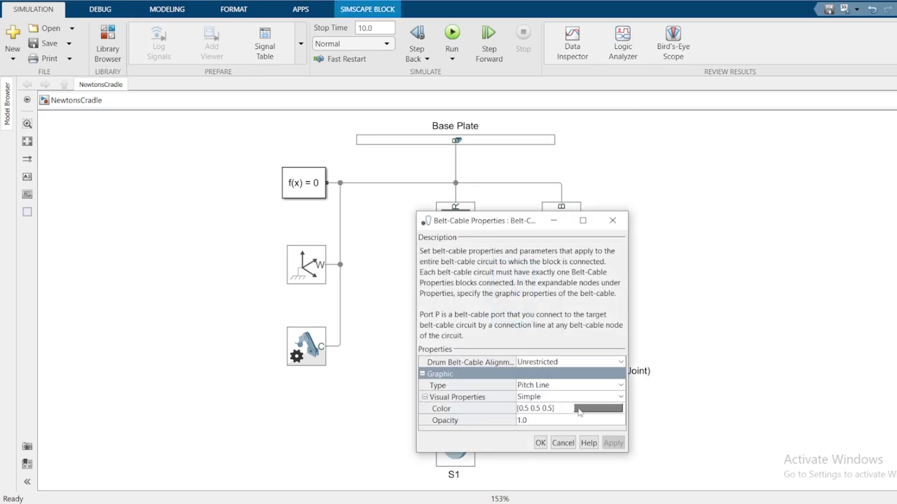
{"action": "left_click", "coordinate": [579, 412]}
{"action": "left_click", "coordinate": [454, 312]}
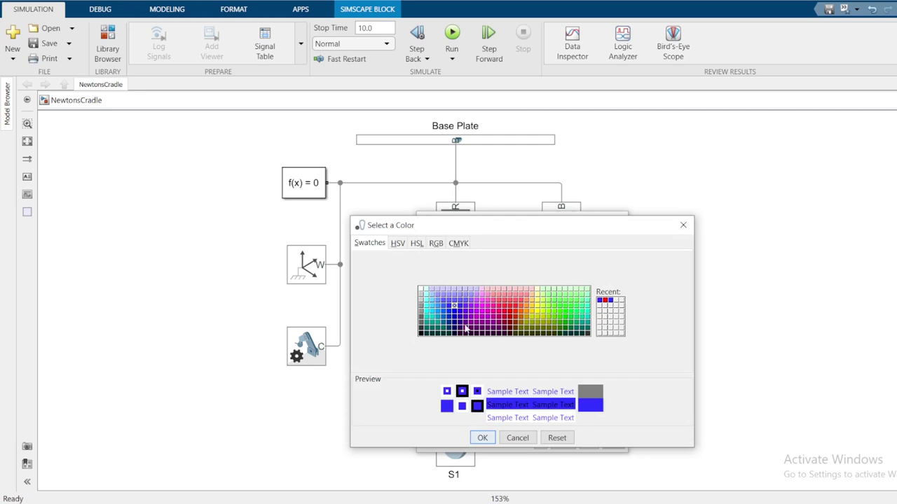
{"action": "left_click", "coordinate": [482, 437]}
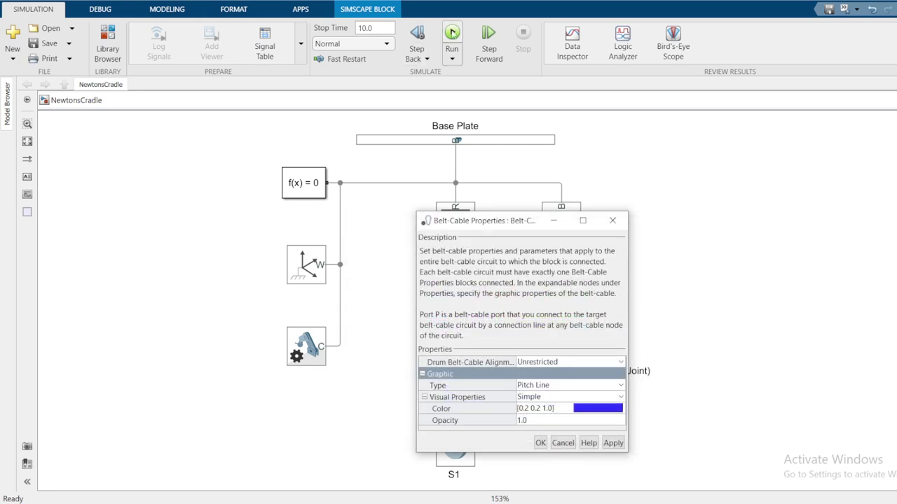
{"action": "left_click", "coordinate": [613, 443]}
- Rerun the simulation to check the string's new color in Mechanics Explorer, and return to the NewtonsCradle diagram
{"action": "left_click", "coordinate": [452, 35]}
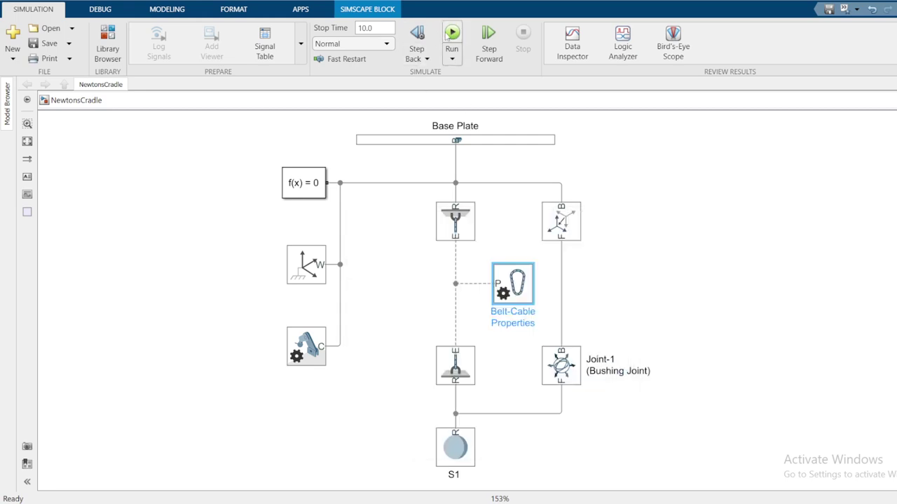
{"action": "mouse_move", "coordinate": [493, 477]}
{"action": "left_click", "coordinate": [448, 466]}
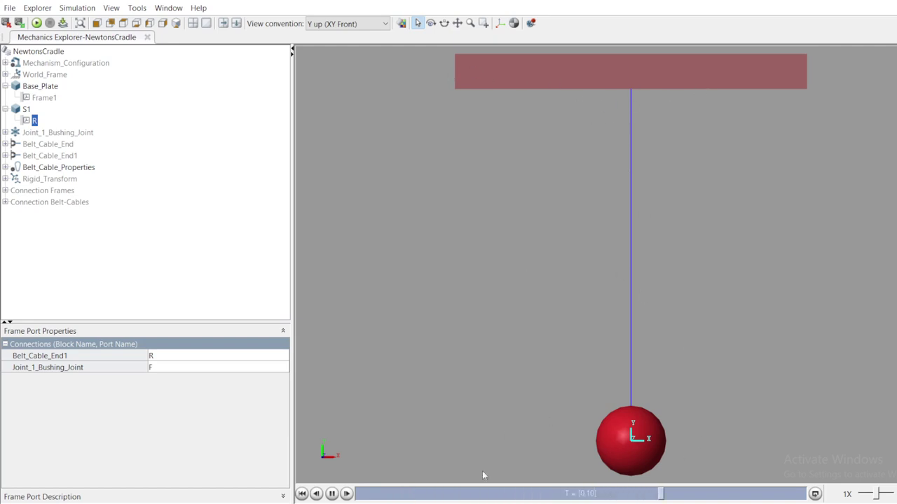
{"action": "mouse_move", "coordinate": [317, 476]}
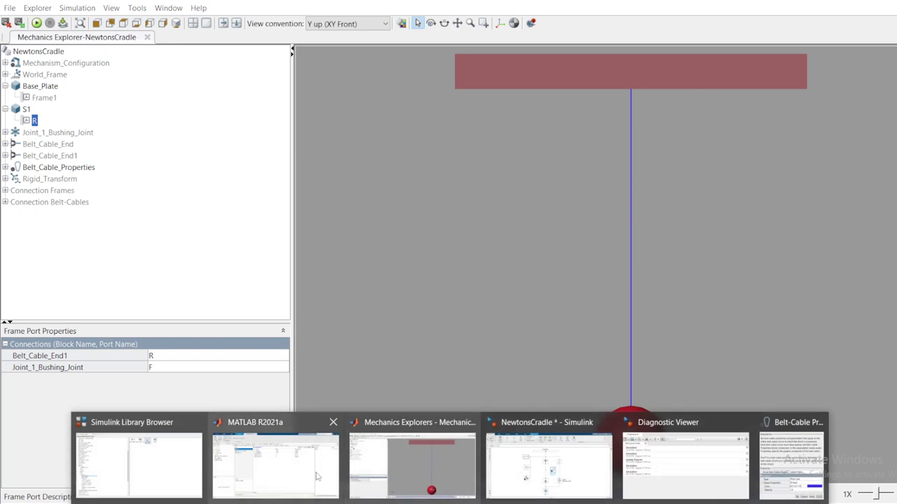
{"action": "left_click", "coordinate": [547, 464]}
- Set the Base Plate solid's graphic color to dark gray [0.4 0.4 0.4] and confirm the block settings
{"action": "double_click", "coordinate": [486, 141]}
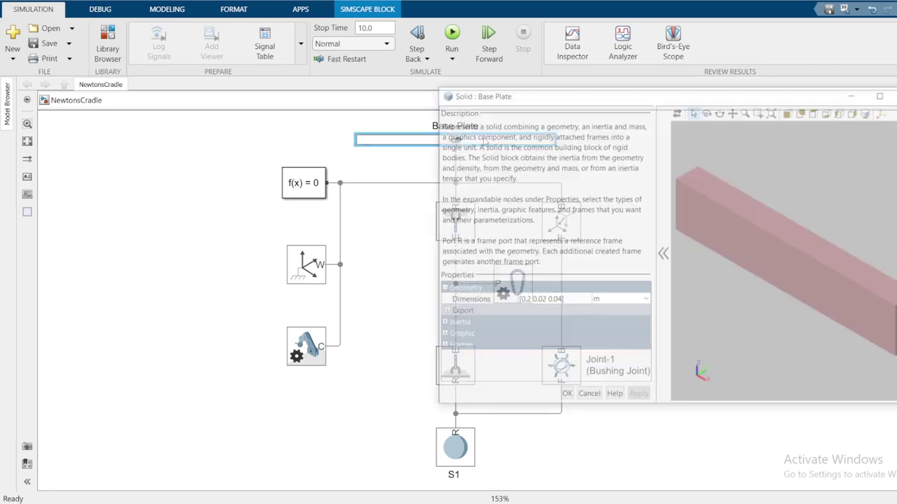
{"action": "left_click", "coordinate": [440, 336]}
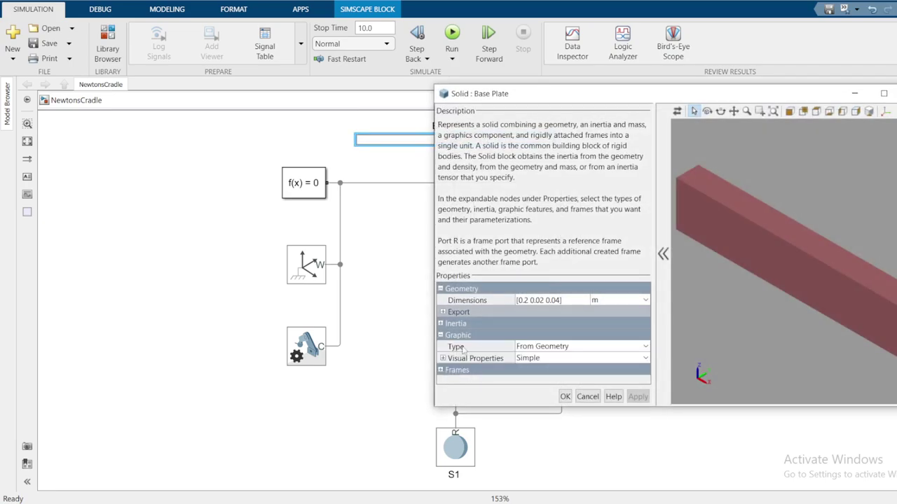
{"action": "left_click", "coordinate": [442, 358]}
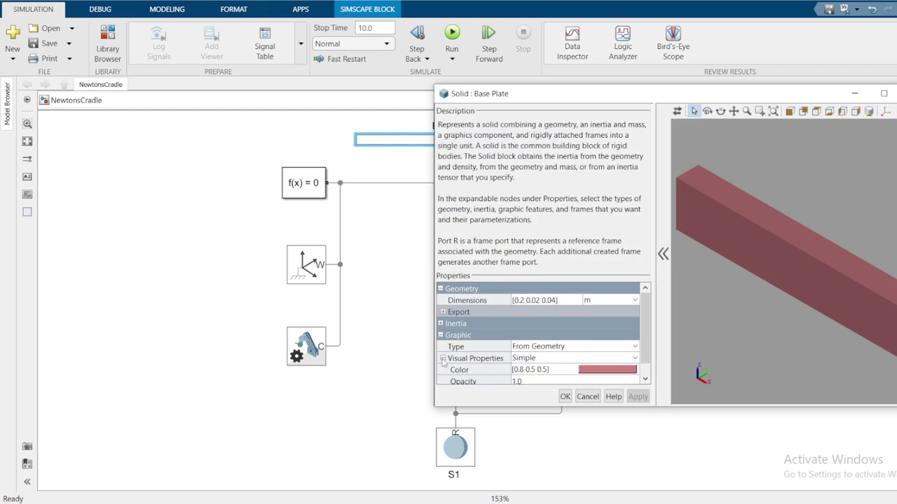
{"action": "left_click", "coordinate": [587, 370]}
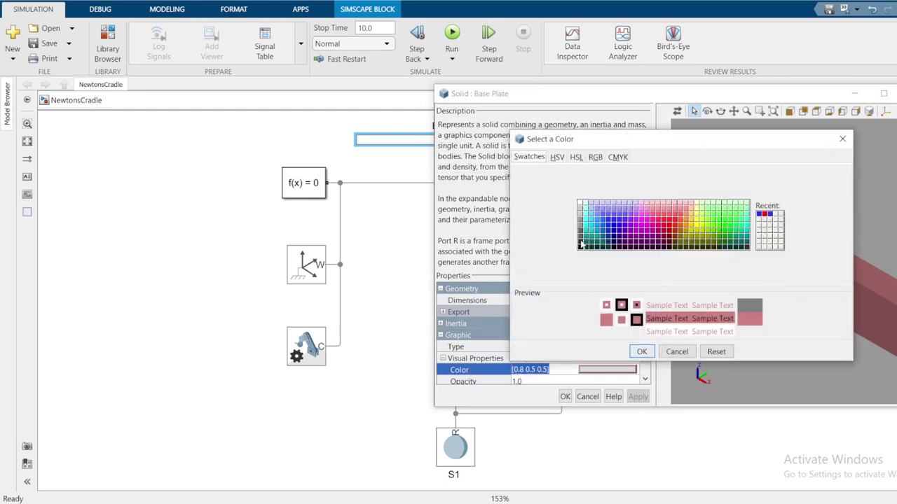
{"action": "left_click", "coordinate": [580, 243]}
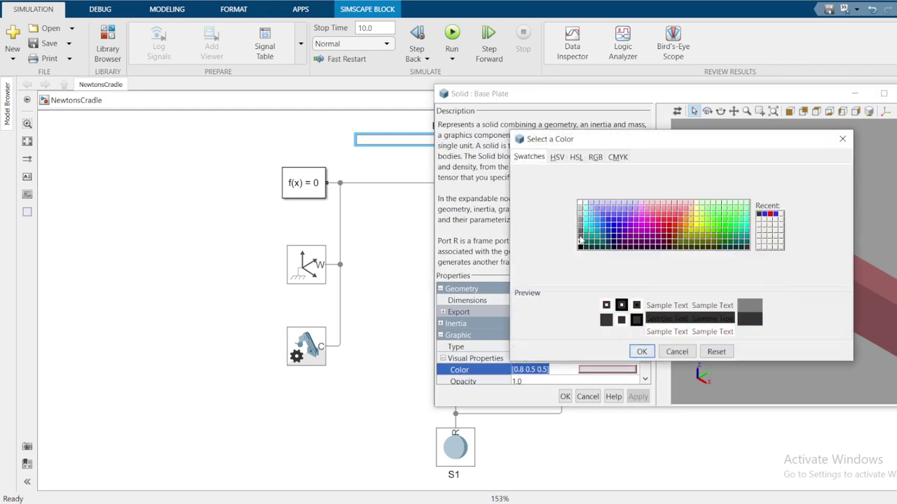
{"action": "left_click", "coordinate": [642, 354]}
{"action": "left_click", "coordinate": [635, 397]}
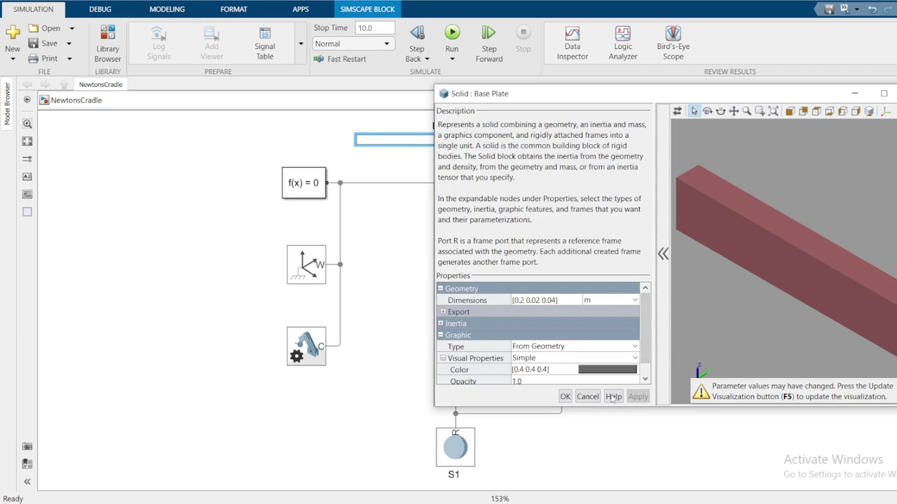
{"action": "left_click", "coordinate": [566, 396]}
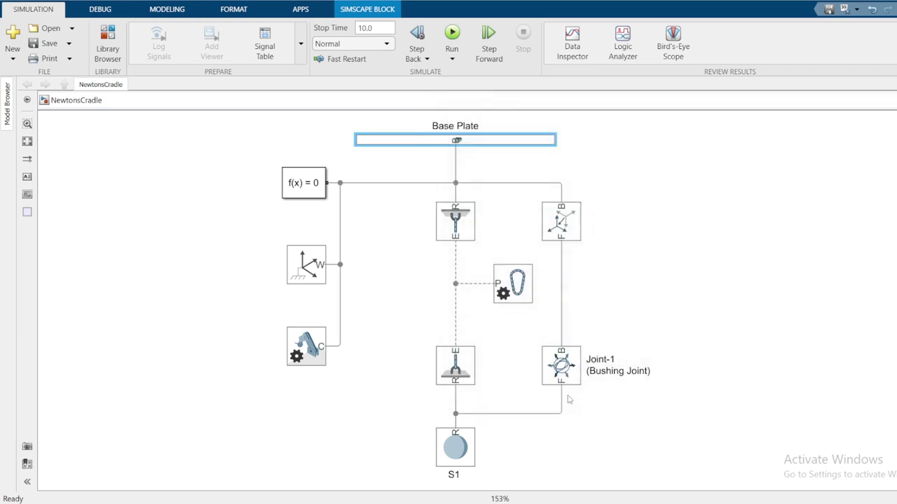
- Simulate the model again, examine the recolored base plate in Mechanics Explorer, and go back to the diagram
{"action": "left_click", "coordinate": [452, 34]}
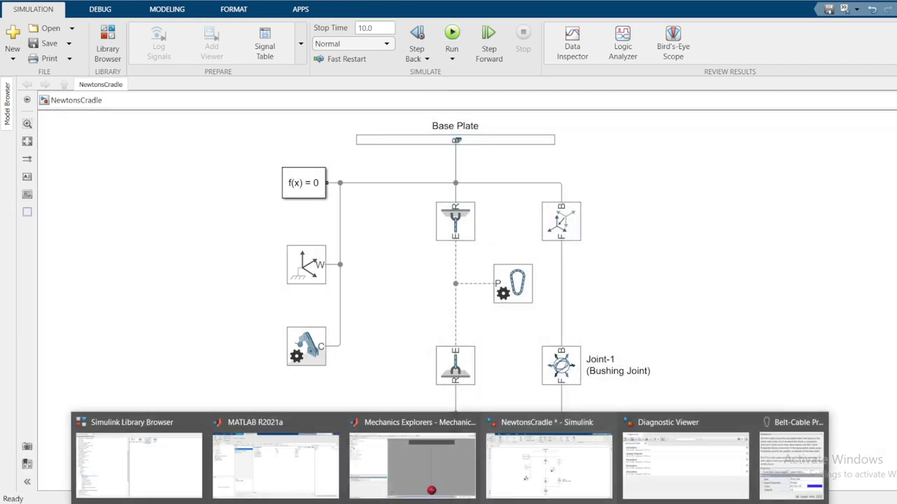
{"action": "left_click", "coordinate": [439, 471]}
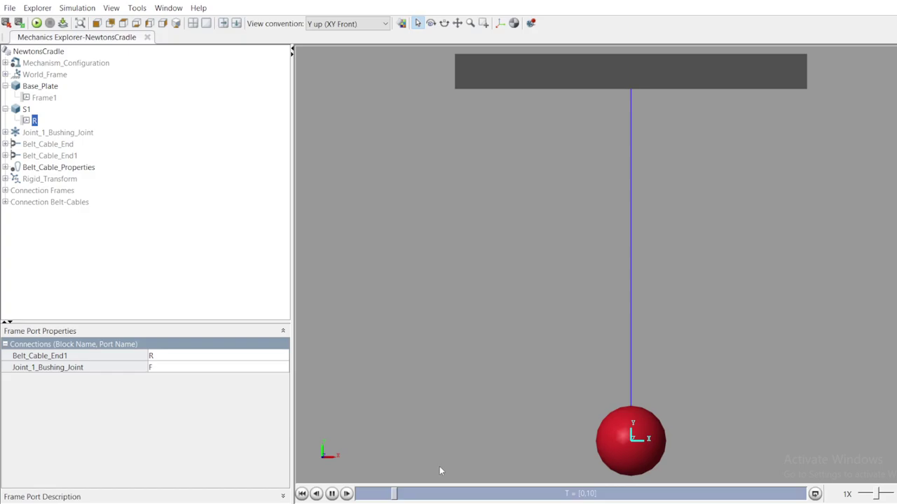
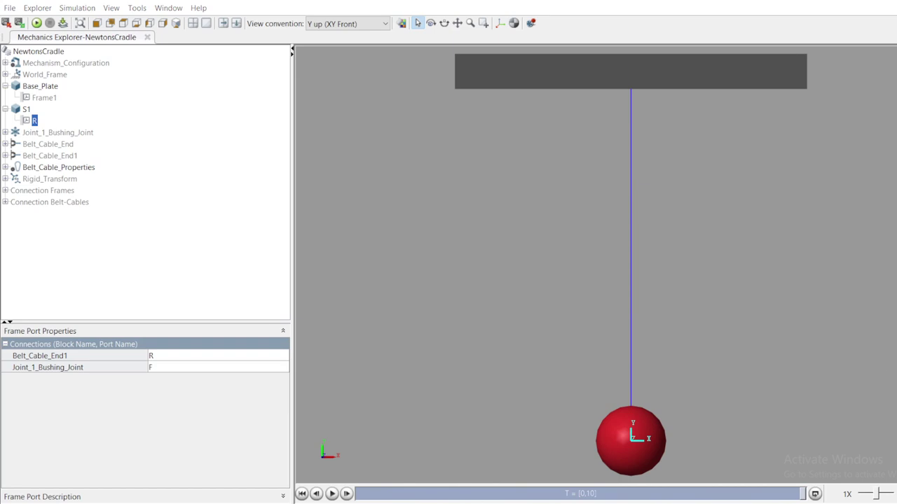
{"action": "left_click", "coordinate": [553, 477]}
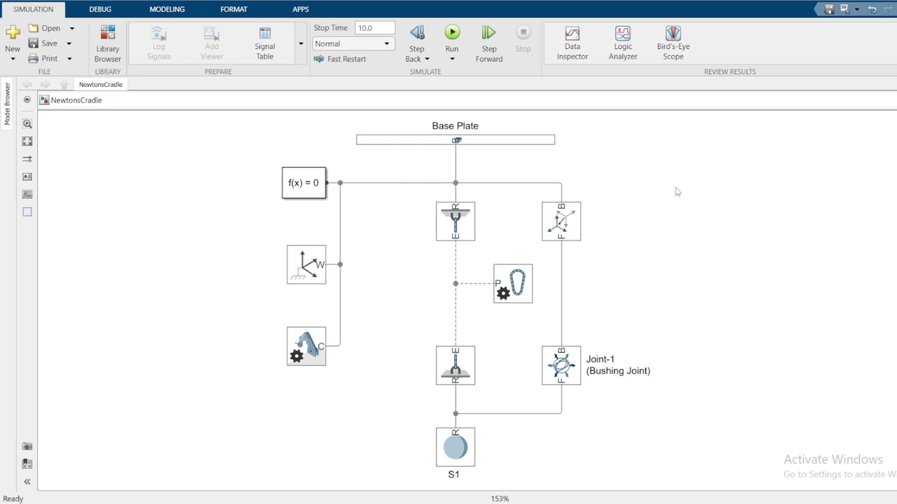
- Move Belt-Cable Properties, the upper Belt-Cable End and Rigid Transform slightly down to leave more room below the base plate connection line
{"action": "scroll", "coordinate": [660, 204], "scroll_direction": "down", "scroll_amount": 1}
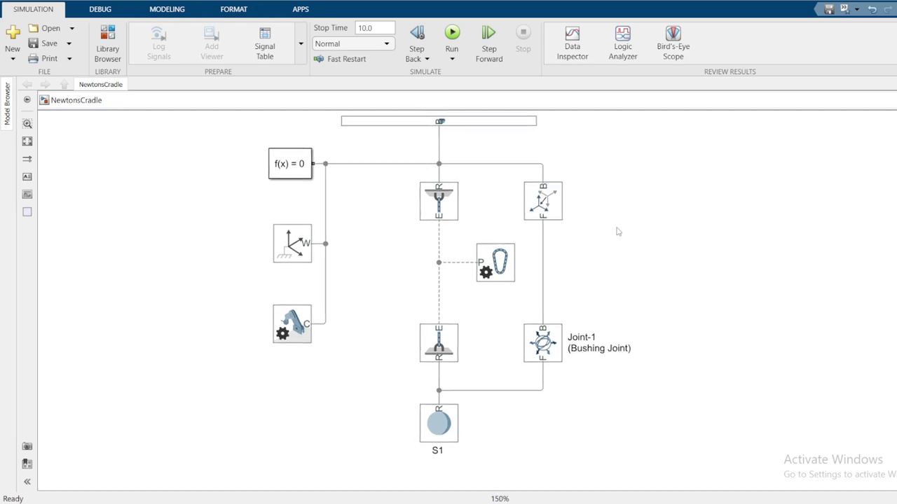
{"action": "left_click", "coordinate": [495, 265]}
{"action": "left_click_drag", "start_coordinate": [496, 264], "coordinate": [495, 283]}
{"action": "left_click_drag", "start_coordinate": [441, 208], "coordinate": [442, 231]}
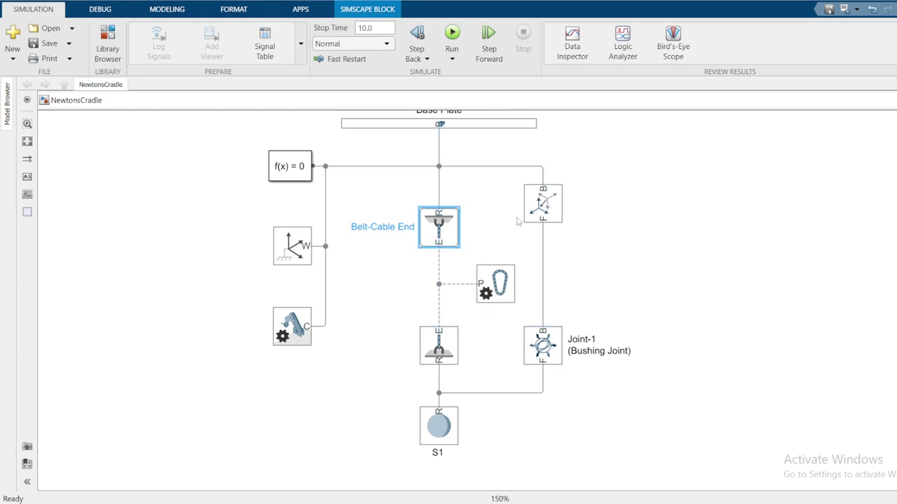
{"action": "left_click_drag", "start_coordinate": [543, 203], "coordinate": [542, 226]}
{"action": "left_click", "coordinate": [678, 260]}
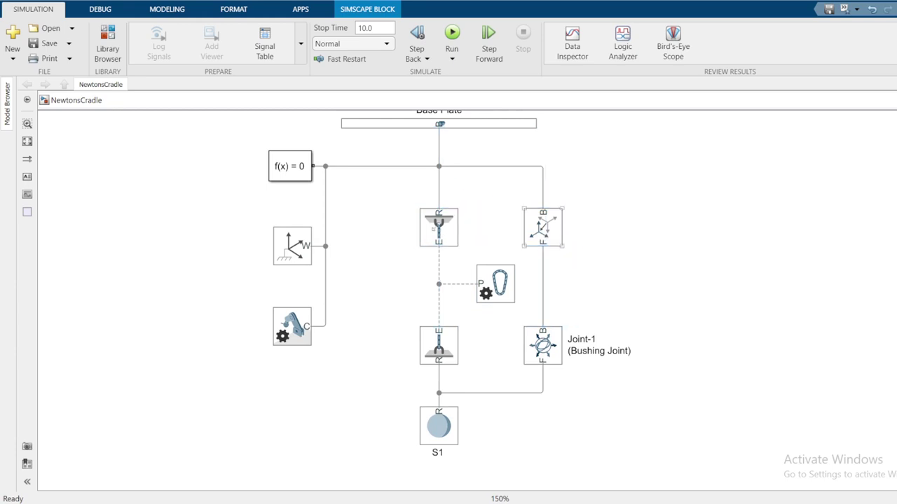
- Duplicate the S1 assembly of sphere, cable blocks, Rigid Transform and bushing joint twice to the right of the original
{"action": "left_click_drag", "start_coordinate": [388, 208], "coordinate": [660, 465]}
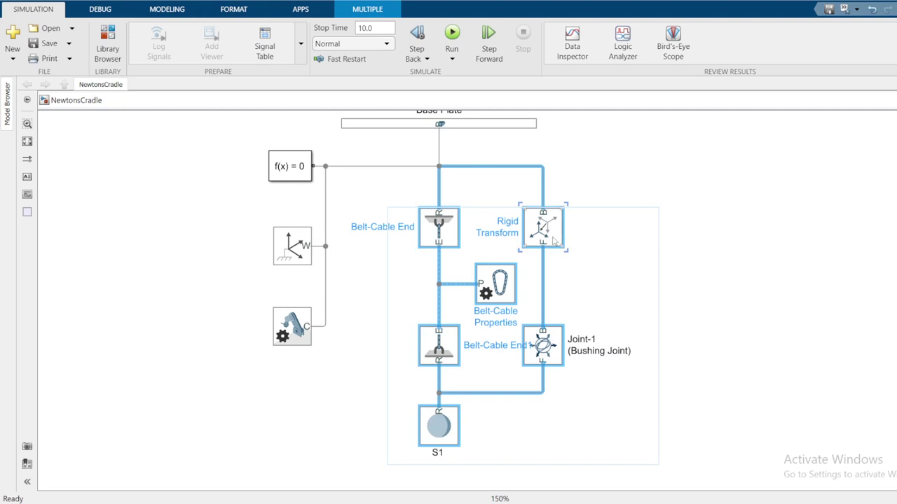
{"action": "left_click_drag", "start_coordinate": [554, 238], "coordinate": [741, 239]}
{"action": "scroll", "coordinate": [741, 240], "scroll_direction": "right", "scroll_amount": 3}
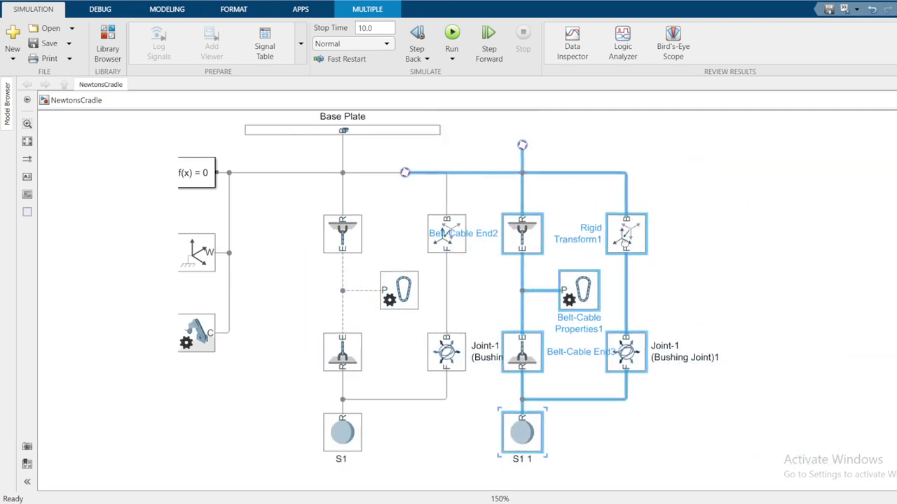
{"action": "left_click_drag", "start_coordinate": [652, 231], "coordinate": [816, 197]}
{"action": "left_click", "coordinate": [816, 198]}
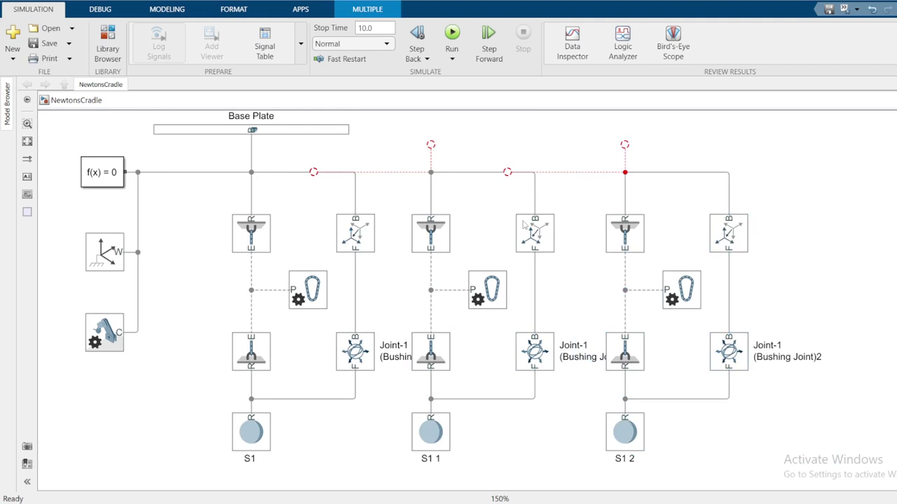
- Move the Solver Configuration, World Frame and Mechanism Configuration blocks far left of the S1 assembly, keeping them connected to the base plate
{"action": "scroll", "coordinate": [554, 239], "scroll_direction": "down", "scroll_amount": 1}
{"action": "scroll", "coordinate": [432, 269], "scroll_direction": "left", "scroll_amount": 3}
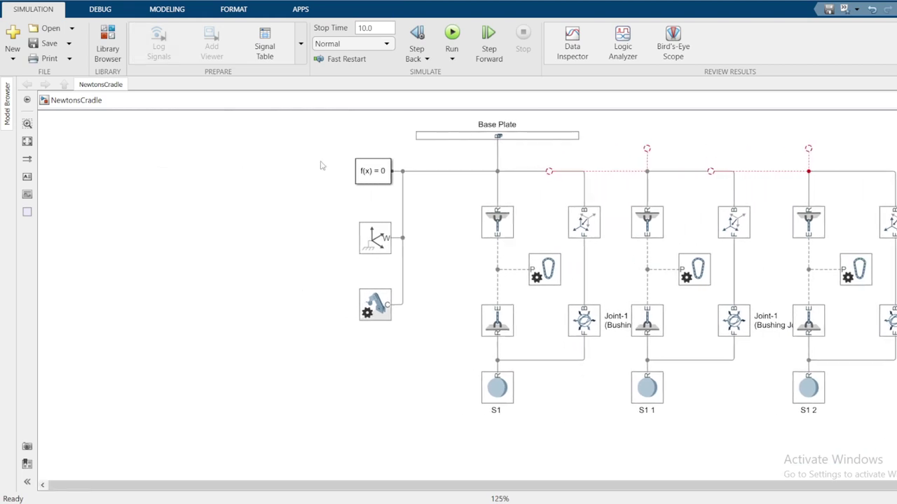
{"action": "left_click_drag", "start_coordinate": [319, 150], "coordinate": [413, 370]}
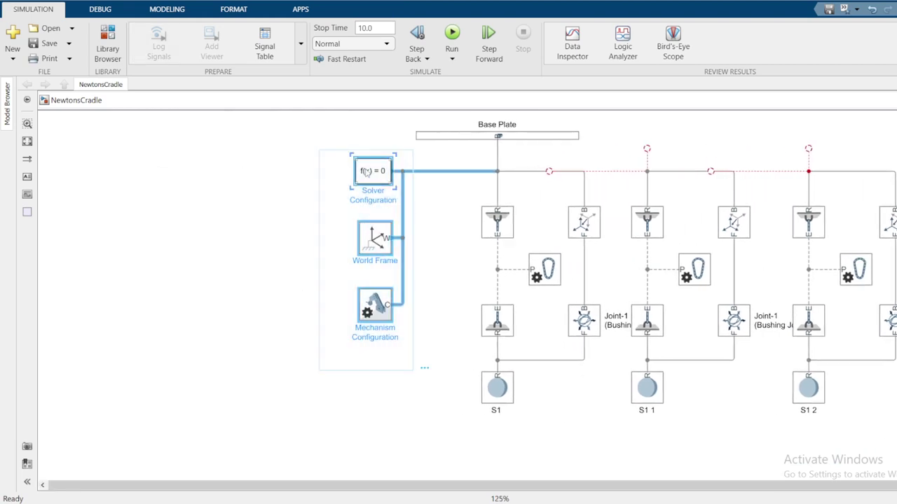
{"action": "left_click_drag", "start_coordinate": [367, 174], "coordinate": [103, 176]}
{"action": "left_click", "coordinate": [300, 223]}
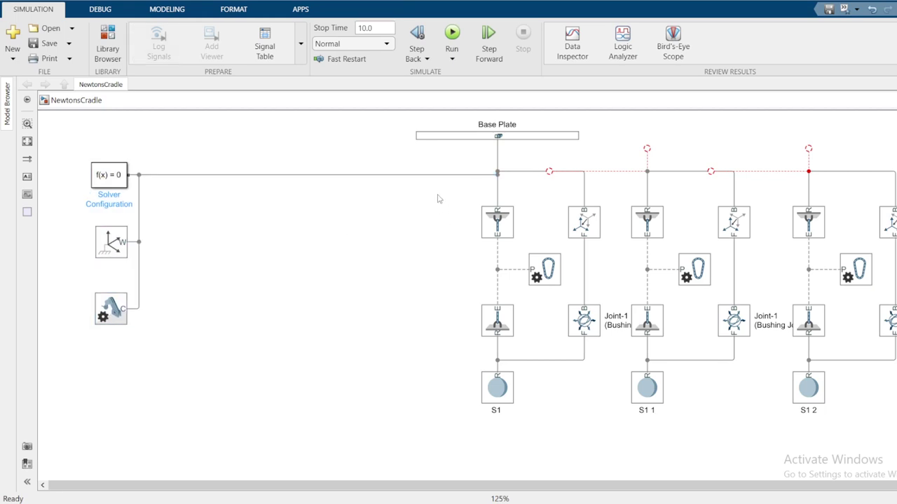
- Place two more copies of the S1 assembly between the configuration blocks and the original S1 assembly
{"action": "left_click_drag", "start_coordinate": [437, 197], "coordinate": [598, 449]}
{"action": "left_click_drag", "start_coordinate": [466, 238], "coordinate": [176, 232]}
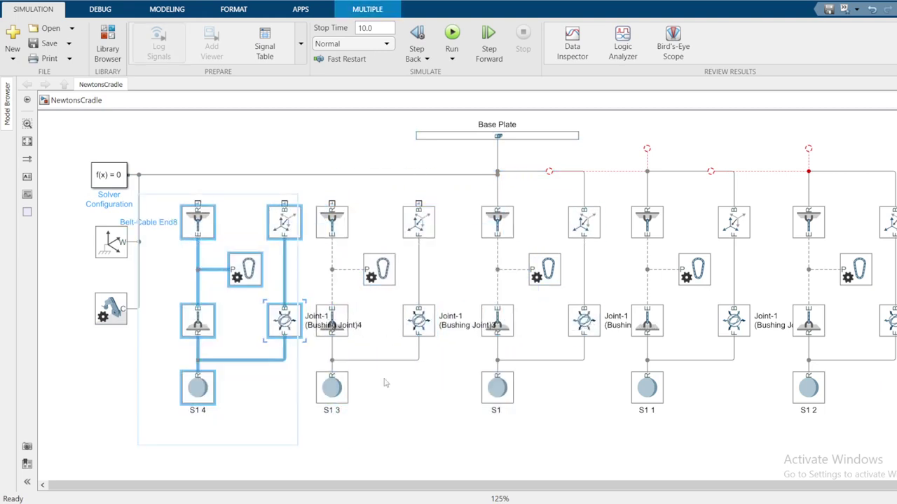
- Move the Solver Configuration, World Frame and Mechanism Configuration blocks farther left, away from the sphere assemblies
{"action": "left_click", "coordinate": [384, 382]}
{"action": "left_click_drag", "start_coordinate": [75, 153], "coordinate": [140, 345]}
{"action": "left_click_drag", "start_coordinate": [100, 174], "coordinate": [46, 174]}
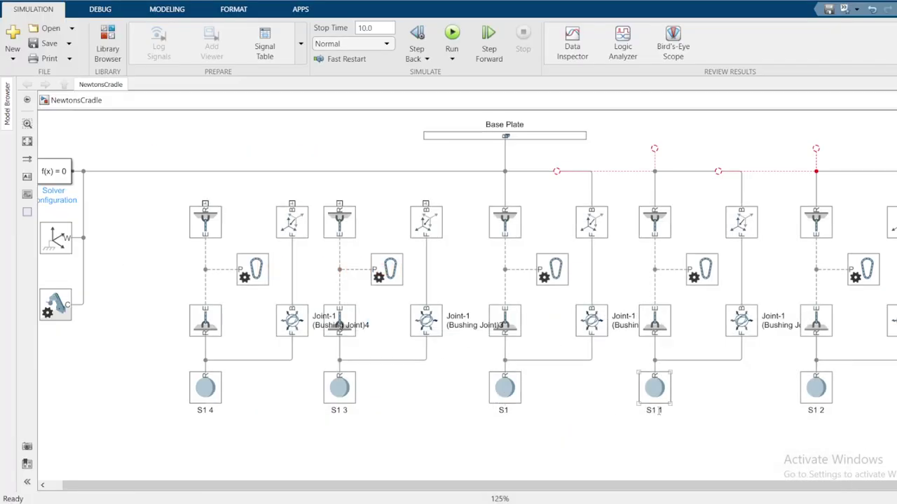
- Rename the copied spheres S1 1, S1 2, S1 3 and S1 4 as S2, 3, S4 and S5 respectively
{"action": "double_click", "coordinate": [659, 411]}
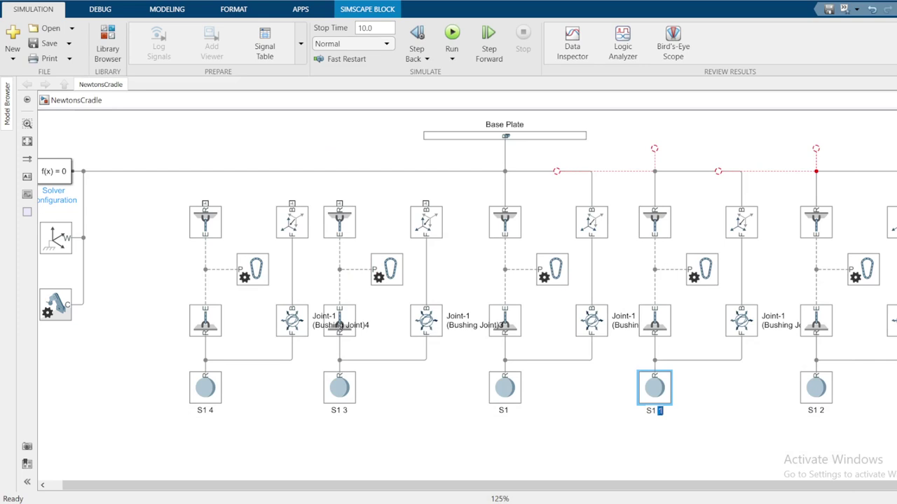
{"action": "key", "text": "BackSpace"}
{"action": "double_click", "coordinate": [814, 411]}
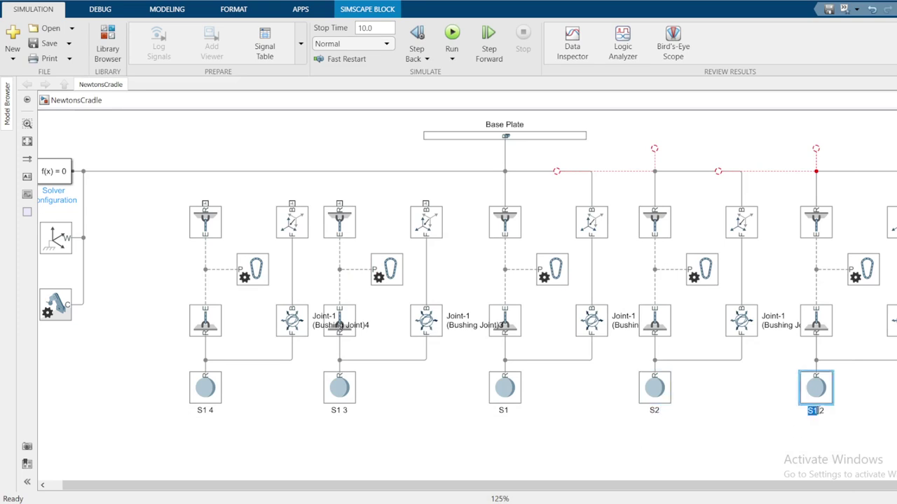
{"action": "key", "text": "BackSpace"}
{"action": "double_click", "coordinate": [335, 411]}
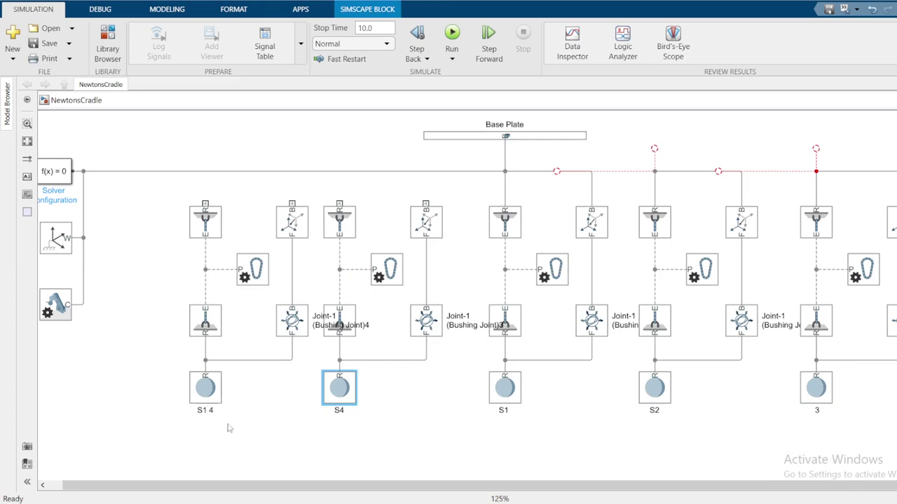
{"action": "double_click", "coordinate": [202, 412]}
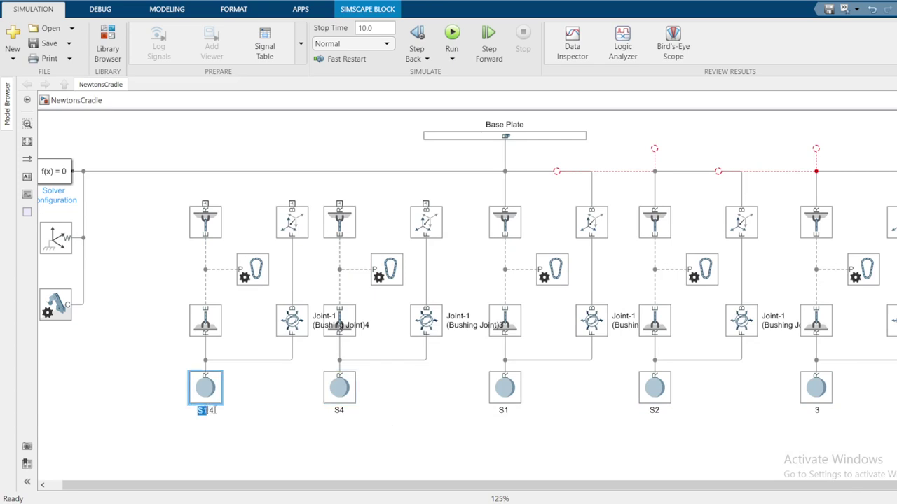
{"action": "left_click", "coordinate": [218, 414]}
- Move the whole S5 assembly slightly left to widen the gap to the S4 assembly
{"action": "left_click_drag", "start_coordinate": [171, 194], "coordinate": [283, 406]}
{"action": "left_click_drag", "start_coordinate": [255, 277], "coordinate": [224, 278]}
{"action": "left_click", "coordinate": [405, 421]}
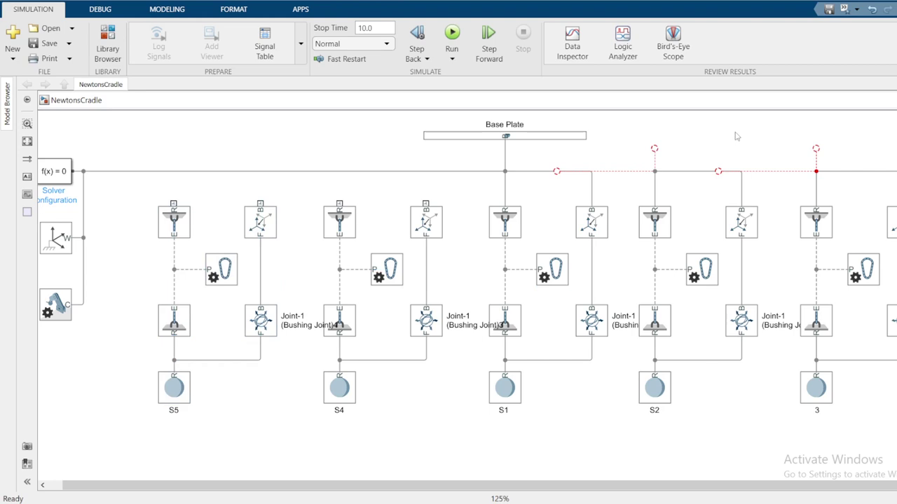
- Delete the dangling unconnected line segments above the S1, S2 and 3 assemblies
{"action": "left_click_drag", "start_coordinate": [655, 149], "coordinate": [562, 171]}
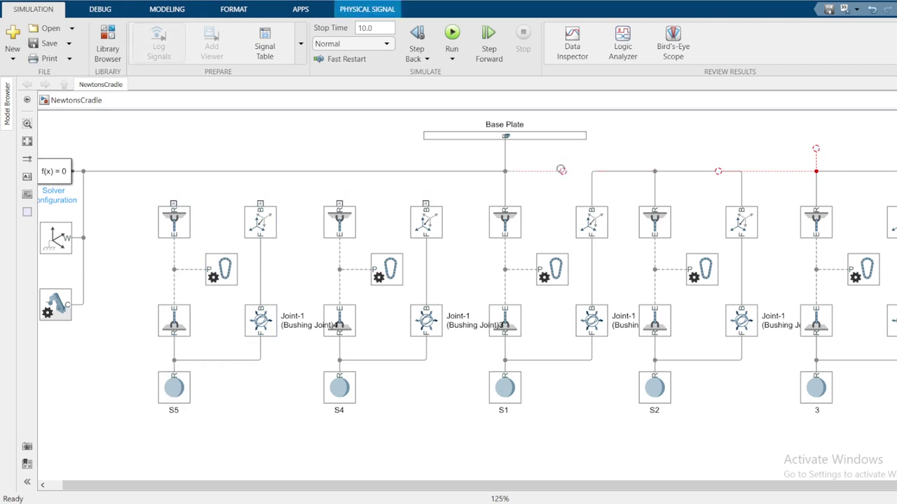
{"action": "left_click", "coordinate": [563, 171]}
{"action": "left_click_drag", "start_coordinate": [725, 147], "coordinate": [855, 165]}
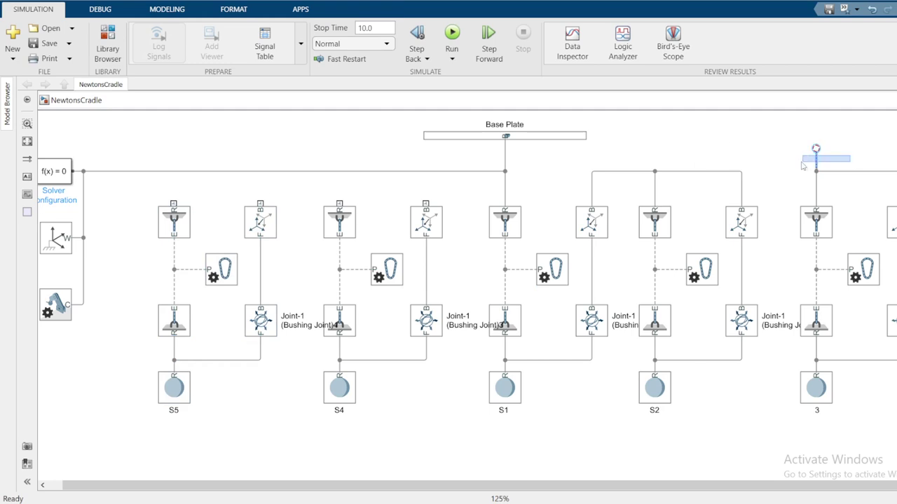
{"action": "key", "text": "Delete"}
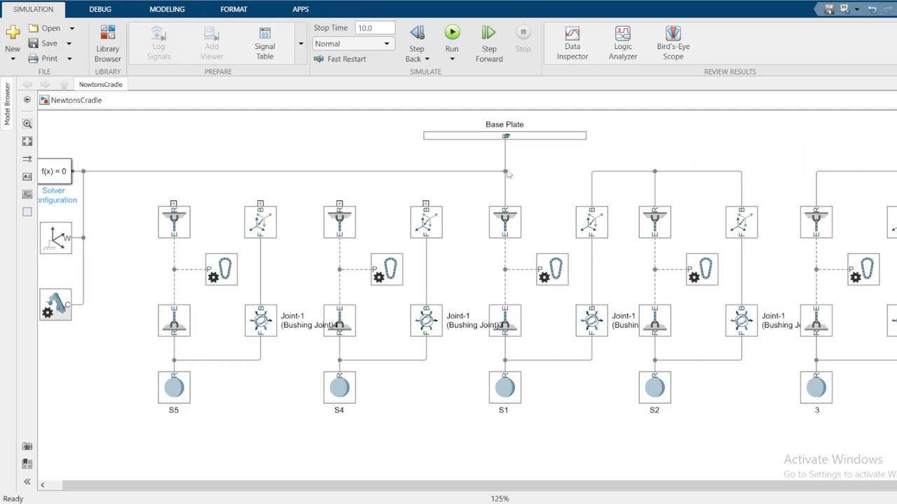
- Connect the upper line of the S2 assembly to the base plate line and straighten it into one level run
{"action": "mouse_move", "coordinate": [505, 170]}
{"action": "left_mouse_down"}
{"action": "mouse_move", "coordinate": [595, 169]}
{"action": "mouse_move", "coordinate": [567, 171]}
{"action": "mouse_move", "coordinate": [639, 150]}
{"action": "left_mouse_up"}
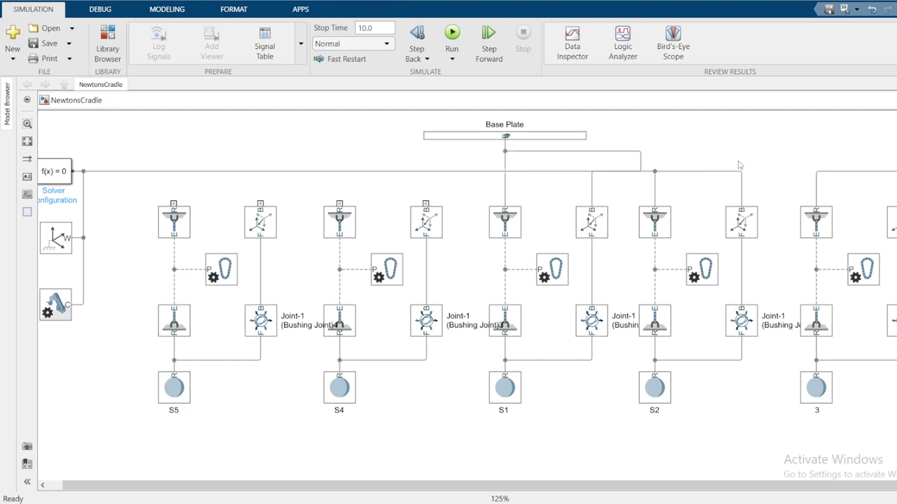
{"action": "key", "text": "ctrl+z"}
{"action": "left_click", "coordinate": [654, 171]}
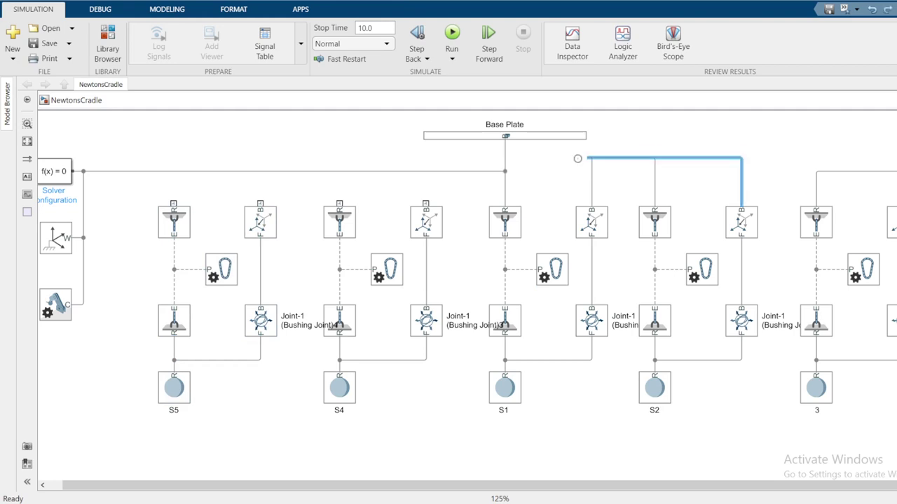
{"action": "mouse_move", "coordinate": [595, 171]}
{"action": "left_mouse_down"}
{"action": "mouse_move", "coordinate": [657, 183]}
{"action": "mouse_move", "coordinate": [650, 150]}
{"action": "mouse_move", "coordinate": [504, 171]}
{"action": "mouse_move", "coordinate": [546, 181]}
{"action": "mouse_move", "coordinate": [546, 171]}
{"action": "mouse_move", "coordinate": [606, 171]}
{"action": "left_mouse_up"}
{"action": "left_click", "coordinate": [585, 171]}
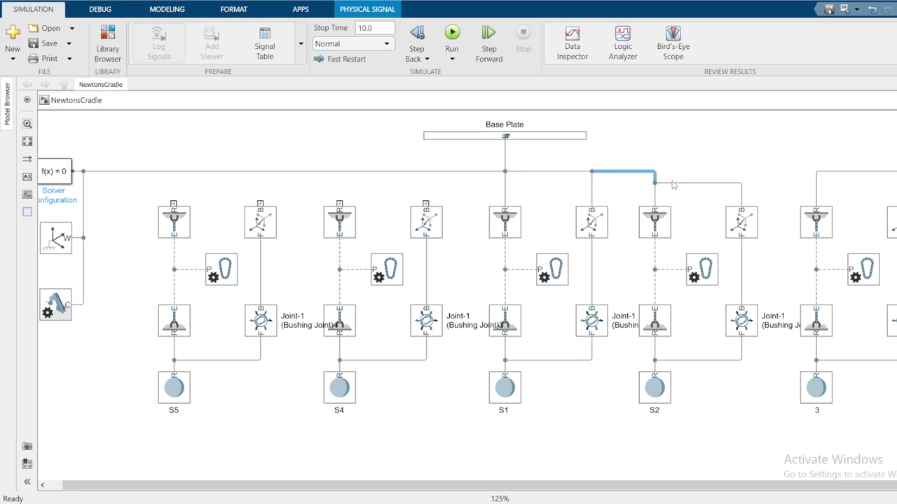
{"action": "left_click_drag", "start_coordinate": [672, 184], "coordinate": [677, 172]}
{"action": "left_click", "coordinate": [777, 148]}
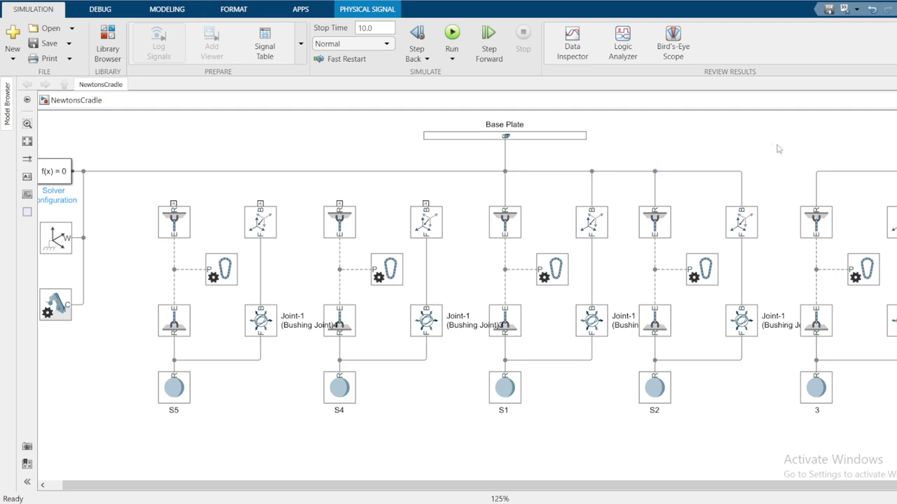
- Connect the upper line of sphere 3's assembly to the base plate line at S2's Rigid Transform
{"action": "left_click", "coordinate": [817, 173]}
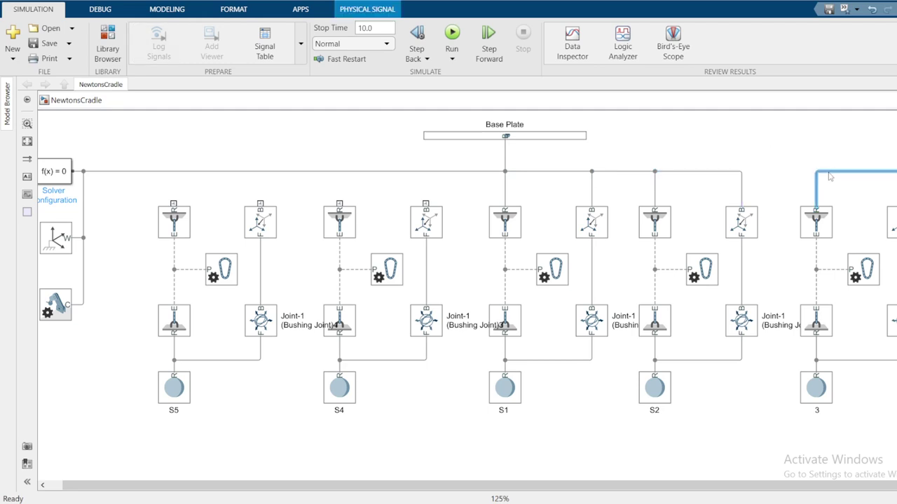
{"action": "left_click_drag", "start_coordinate": [817, 173], "coordinate": [742, 171]}
{"action": "key", "text": "Delete"}
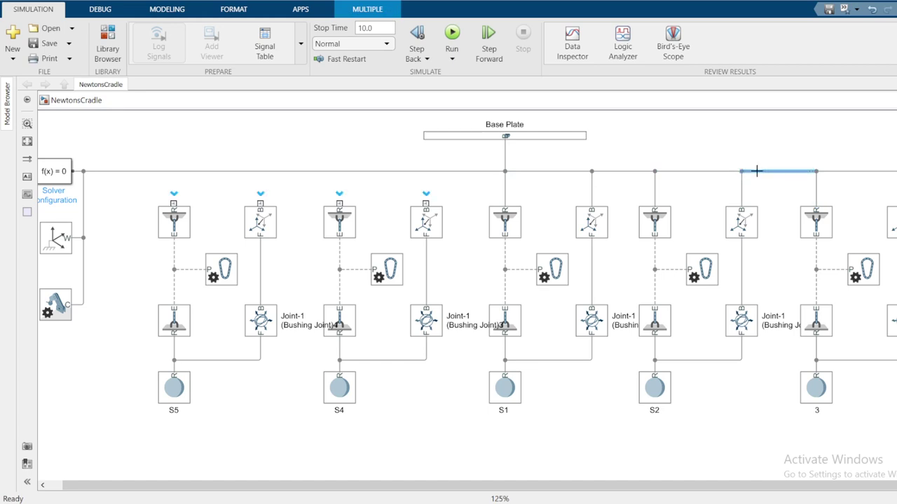
{"action": "left_click", "coordinate": [722, 157]}
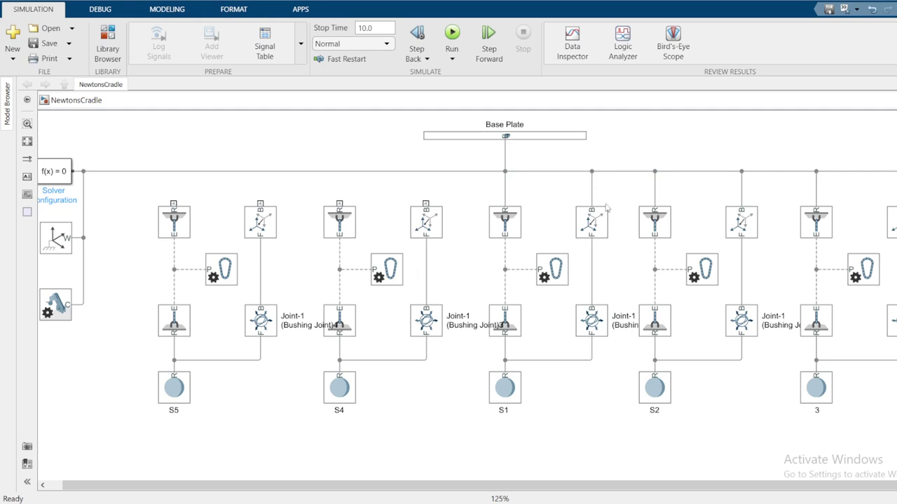
- Reroute the Rigid Transforms of the 3, S2 and S1 assemblies so each branches from its own upper Belt-Cable End line
{"action": "left_click", "coordinate": [861, 171]}
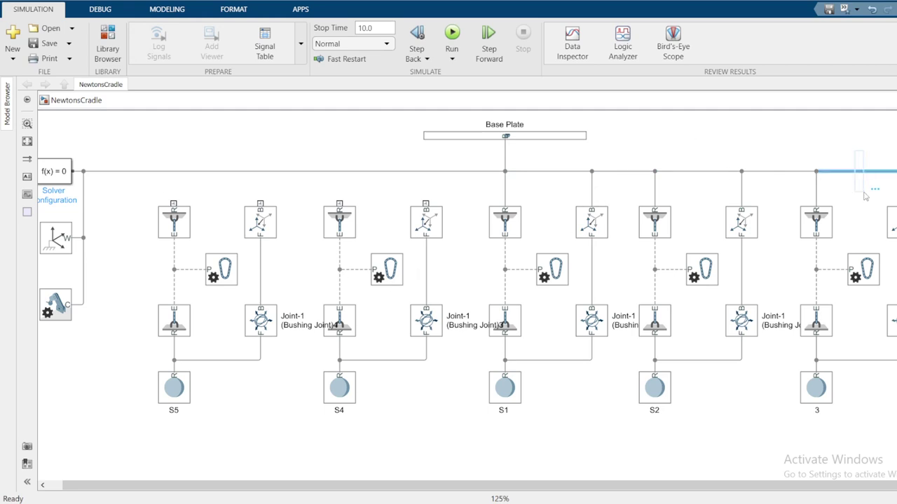
{"action": "key", "text": "Delete"}
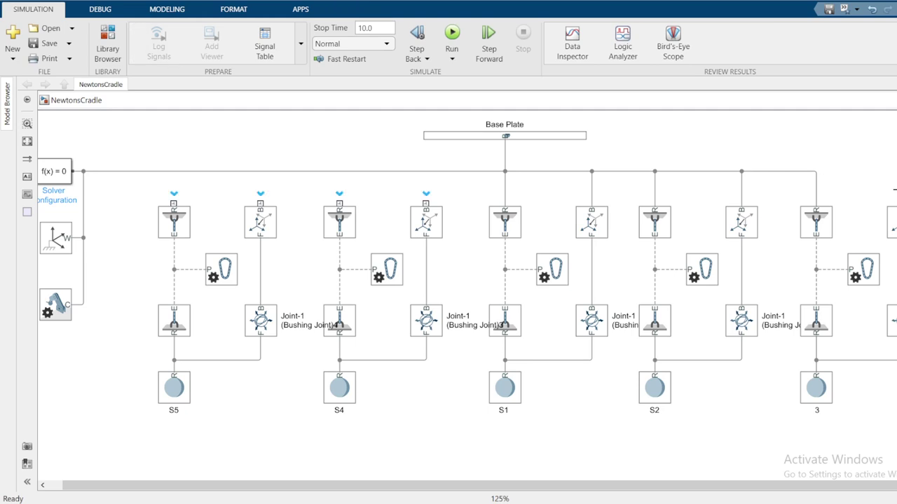
{"action": "left_click_drag", "start_coordinate": [893, 203], "coordinate": [816, 201]}
{"action": "left_click", "coordinate": [742, 202]}
{"action": "left_click_drag", "start_coordinate": [741, 202], "coordinate": [654, 190]}
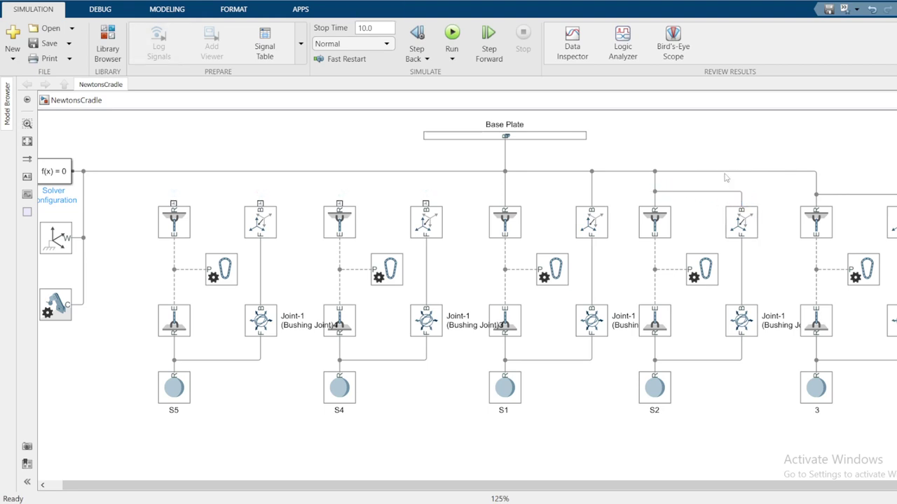
{"action": "left_click", "coordinate": [591, 188]}
{"action": "key", "text": "Delete"}
{"action": "left_click_drag", "start_coordinate": [592, 203], "coordinate": [506, 189]}
- Raise the base plate line segments running from S1 to S2 and from S2 to 3 to one common level
{"action": "left_click_drag", "start_coordinate": [587, 171], "coordinate": [588, 163]}
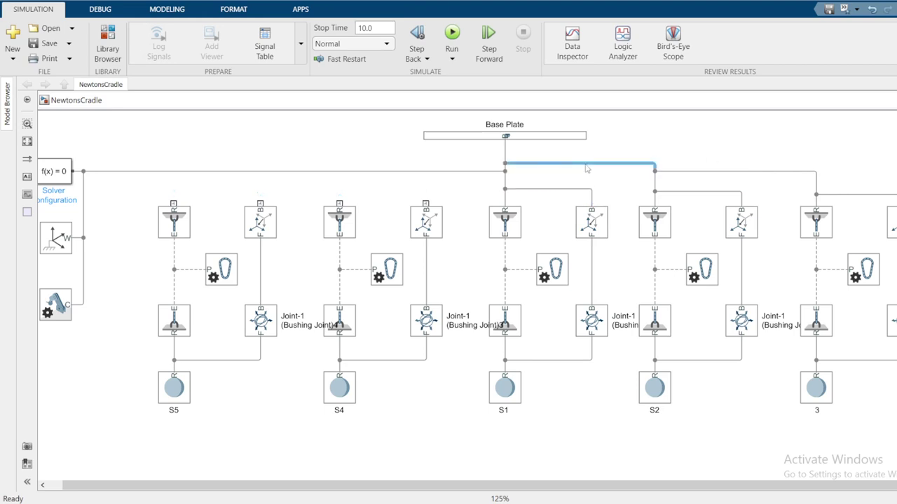
{"action": "left_click", "coordinate": [672, 170]}
{"action": "left_click_drag", "start_coordinate": [673, 171], "coordinate": [673, 168]}
{"action": "left_click", "coordinate": [648, 141]}
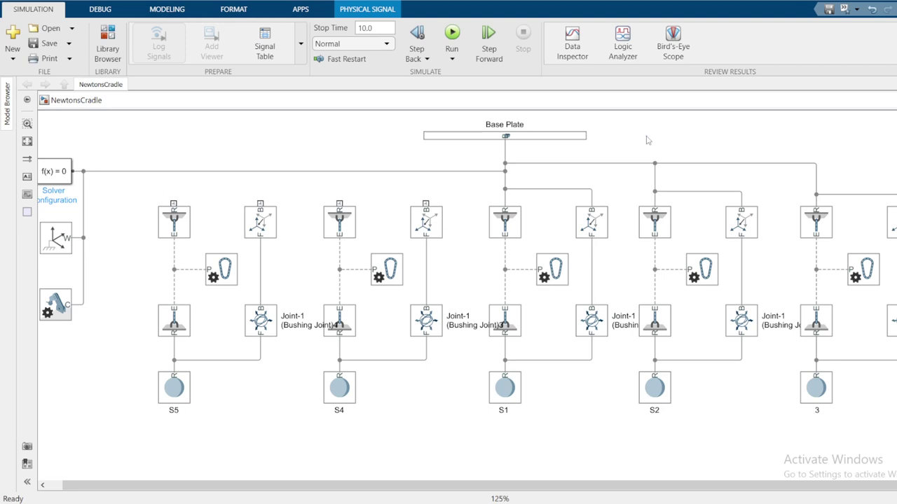
- Connect the upper Belt-Cable Ends of S4 and S5 to the base plate line, and branch each assembly's Rigid Transform from its own Belt-Cable End line
{"action": "left_click_drag", "start_coordinate": [425, 203], "coordinate": [504, 189]}
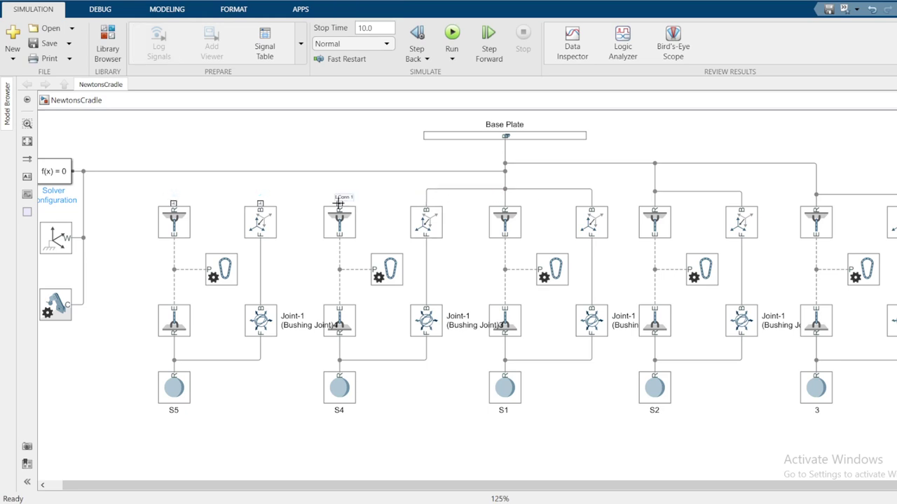
{"action": "left_click_drag", "start_coordinate": [339, 203], "coordinate": [339, 171]}
{"action": "left_click_drag", "start_coordinate": [175, 202], "coordinate": [174, 171]}
{"action": "left_click", "coordinate": [466, 190]}
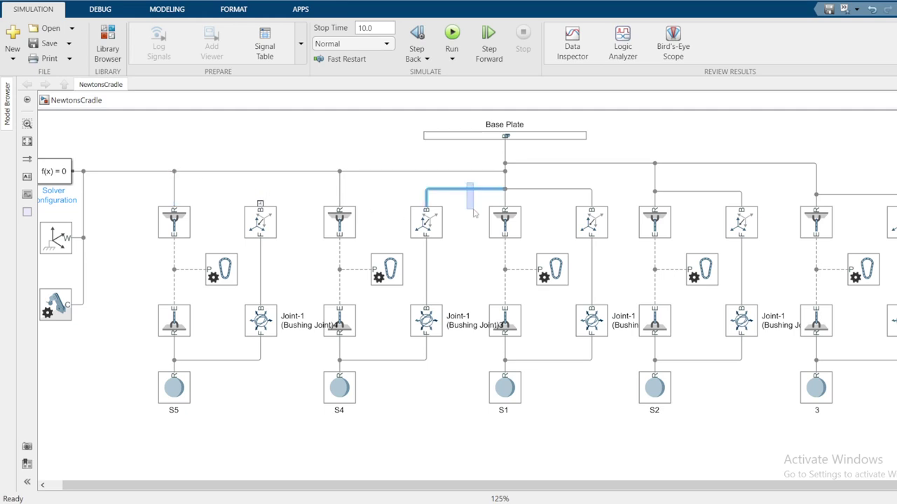
{"action": "key", "text": "Delete"}
{"action": "left_click_drag", "start_coordinate": [424, 199], "coordinate": [339, 189]}
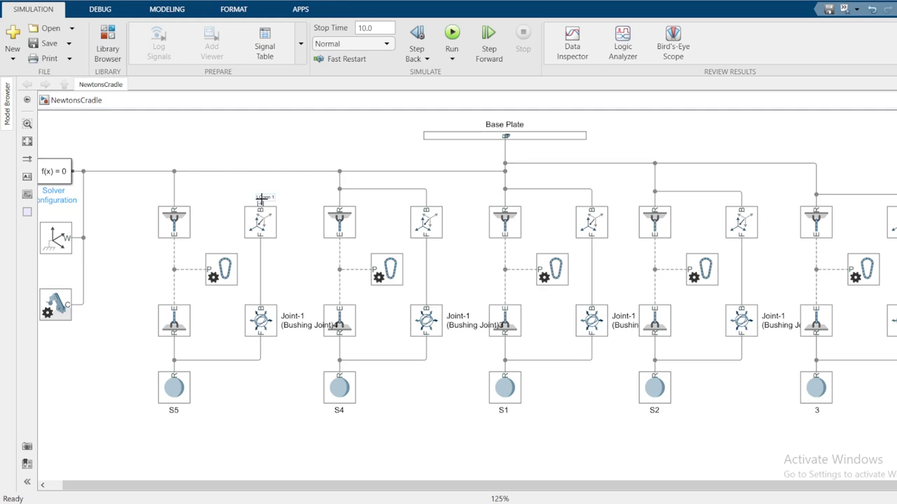
{"action": "left_click_drag", "start_coordinate": [261, 202], "coordinate": [176, 184]}
- Raise the base plate line segments across S4, S5 and the configuration blocks to the common level, and move Solver Configuration slightly up
{"action": "left_click_drag", "start_coordinate": [414, 172], "coordinate": [415, 165]}
{"action": "left_click_drag", "start_coordinate": [309, 172], "coordinate": [311, 166]}
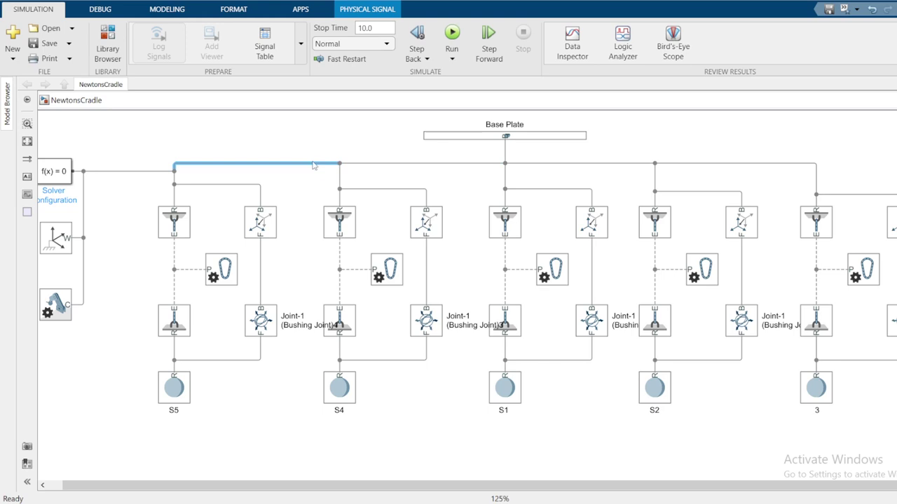
{"action": "left_click", "coordinate": [146, 170]}
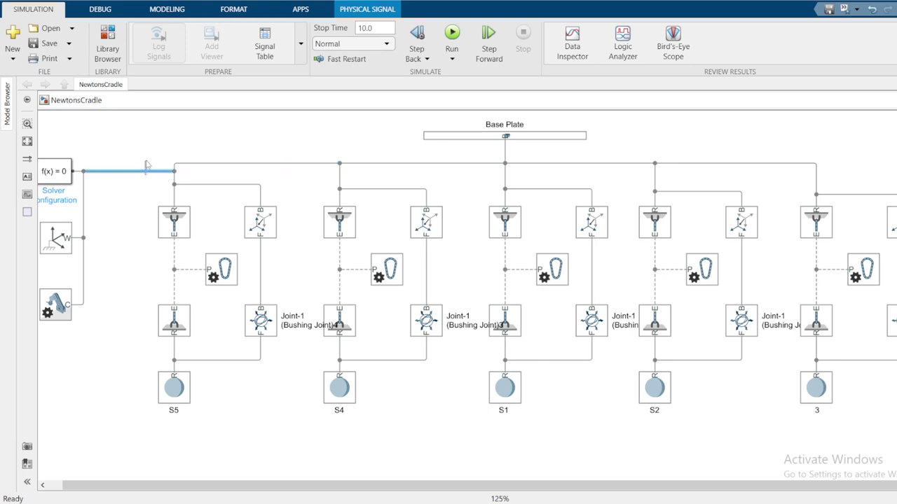
{"action": "left_click", "coordinate": [186, 141]}
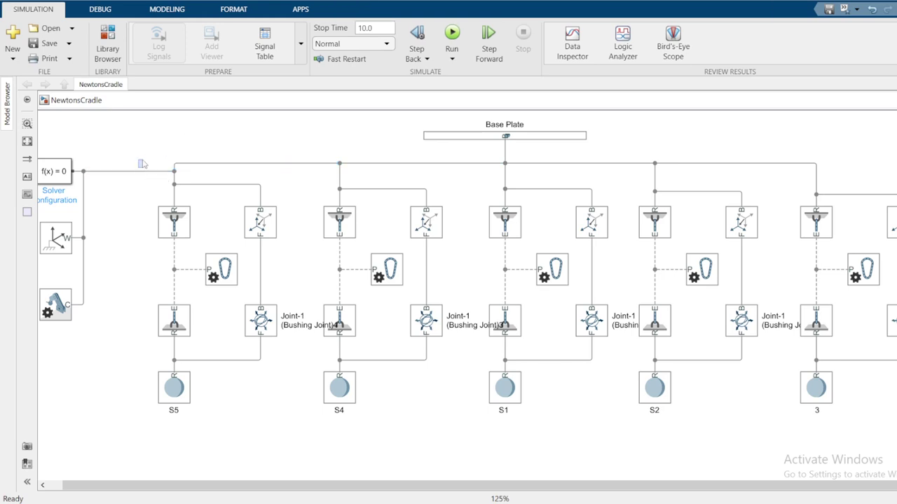
{"action": "left_click_drag", "start_coordinate": [150, 175], "coordinate": [149, 168]}
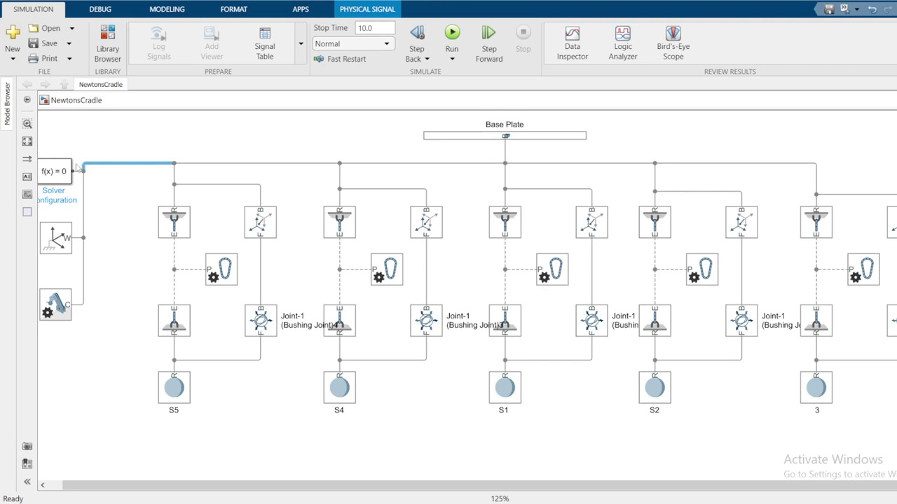
{"action": "left_click_drag", "start_coordinate": [56, 171], "coordinate": [57, 145]}
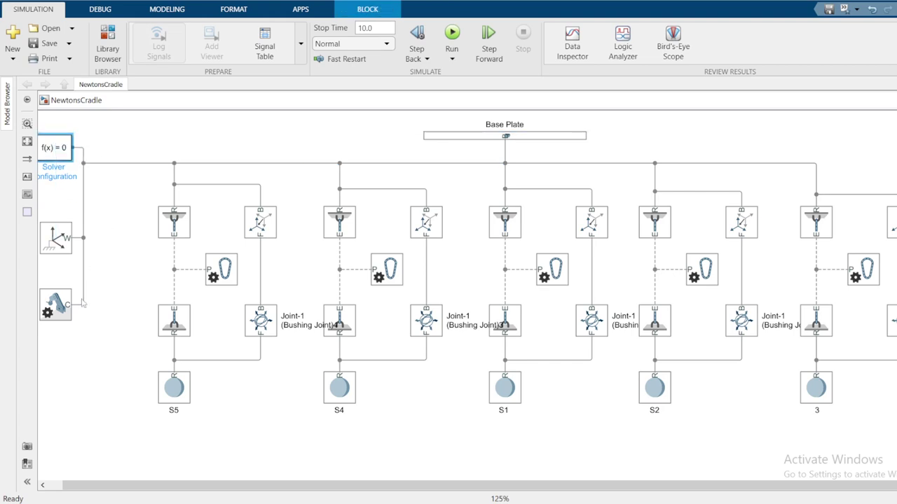
{"action": "left_click", "coordinate": [88, 356]}
{"action": "key", "text": "space"}
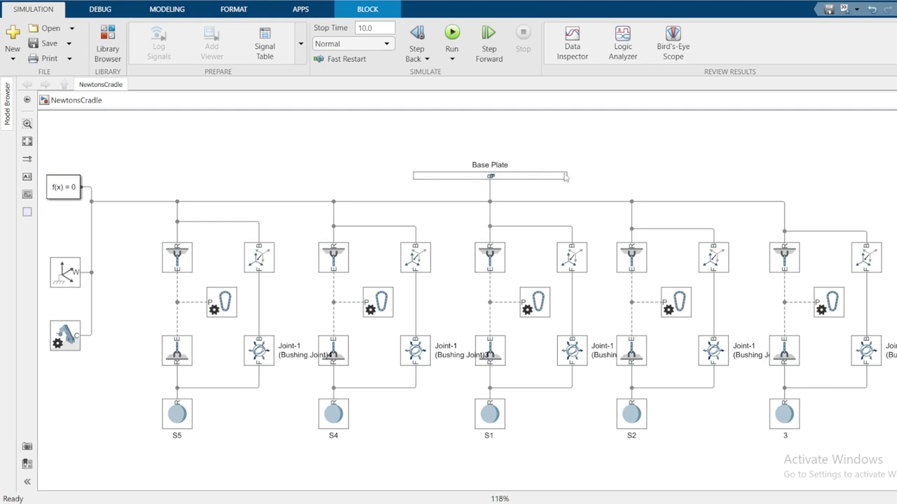
- Enlarge the Base Plate block upward and widen it, centring it above the S1 assembly's connection line
{"action": "left_click_drag", "start_coordinate": [568, 171], "coordinate": [604, 133]}
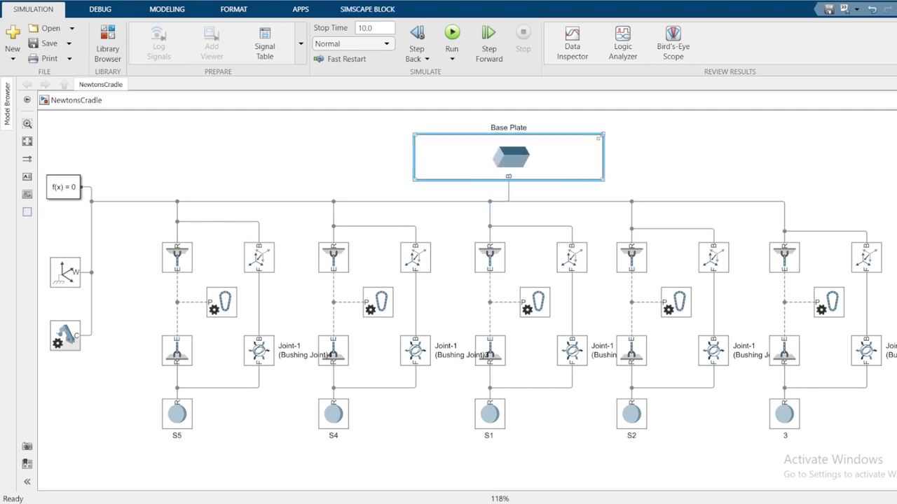
{"action": "left_click_drag", "start_coordinate": [449, 158], "coordinate": [431, 158]}
{"action": "left_click", "coordinate": [679, 159]}
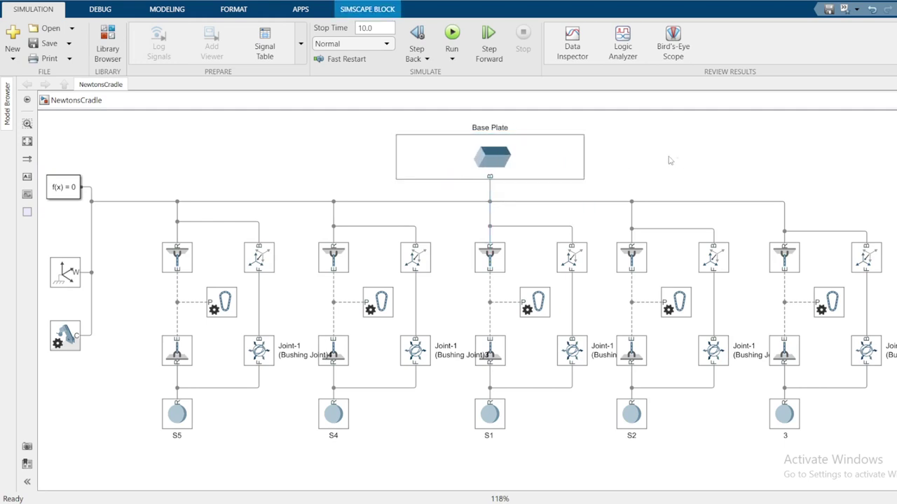
{"action": "left_click", "coordinate": [394, 468]}
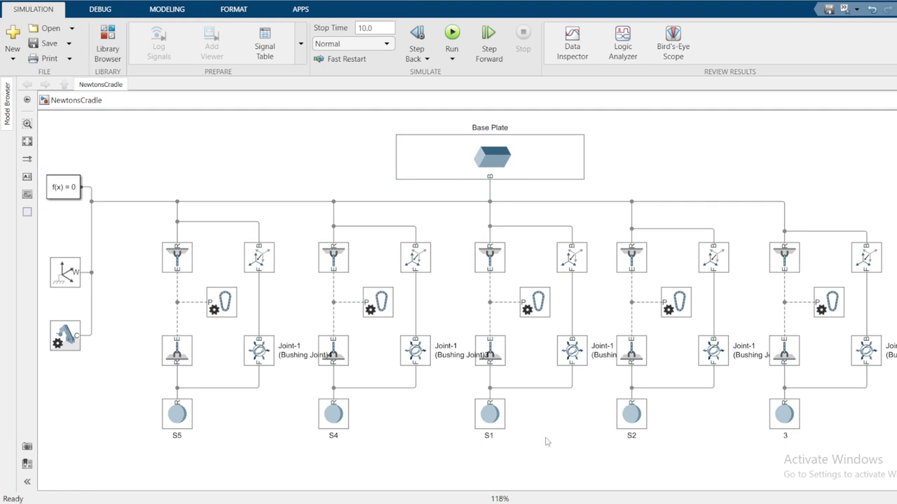
- Set the S2 sphere's graphic color to green [0.2 1.0 0.2], apply it, and refresh its visualization
{"action": "left_click", "coordinate": [489, 429]}
{"action": "left_click", "coordinate": [641, 423]}
{"action": "double_click", "coordinate": [640, 420]}
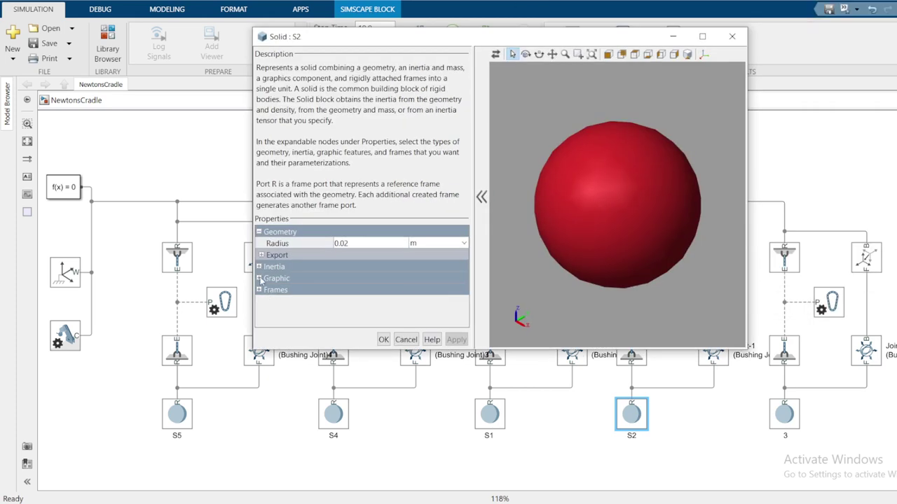
{"action": "left_click", "coordinate": [259, 278]}
{"action": "left_click", "coordinate": [261, 301]}
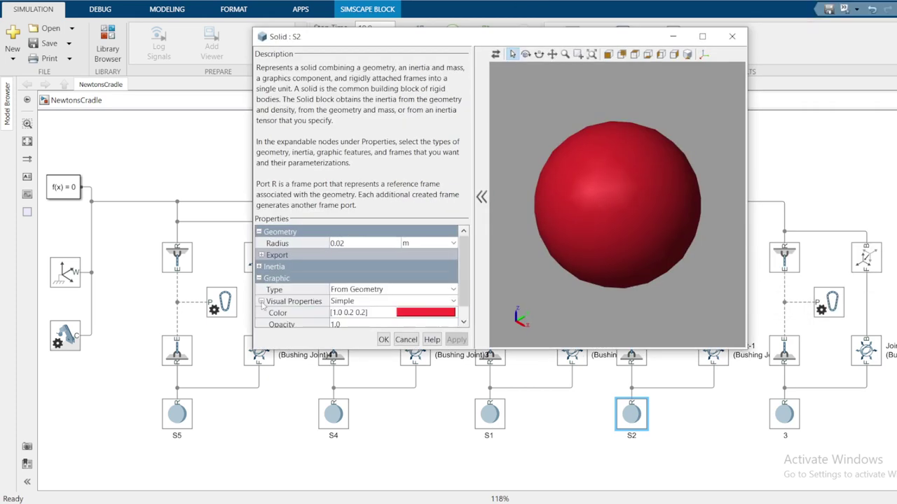
{"action": "left_click", "coordinate": [428, 313]}
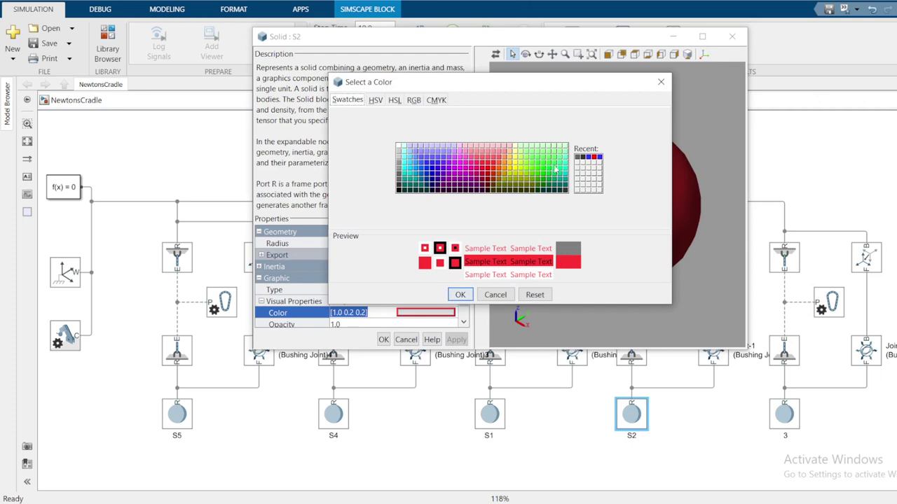
{"action": "left_click", "coordinate": [549, 163]}
{"action": "left_click", "coordinate": [460, 294]}
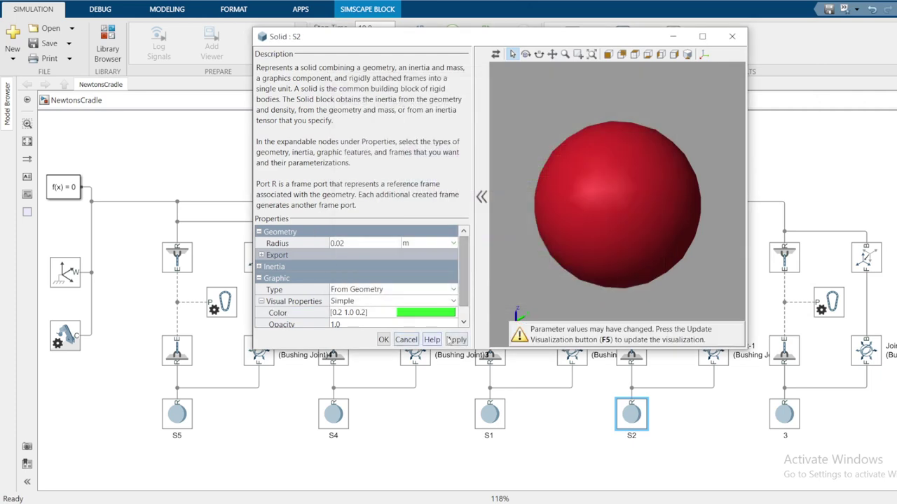
{"action": "left_click", "coordinate": [456, 340]}
{"action": "left_click", "coordinate": [495, 54]}
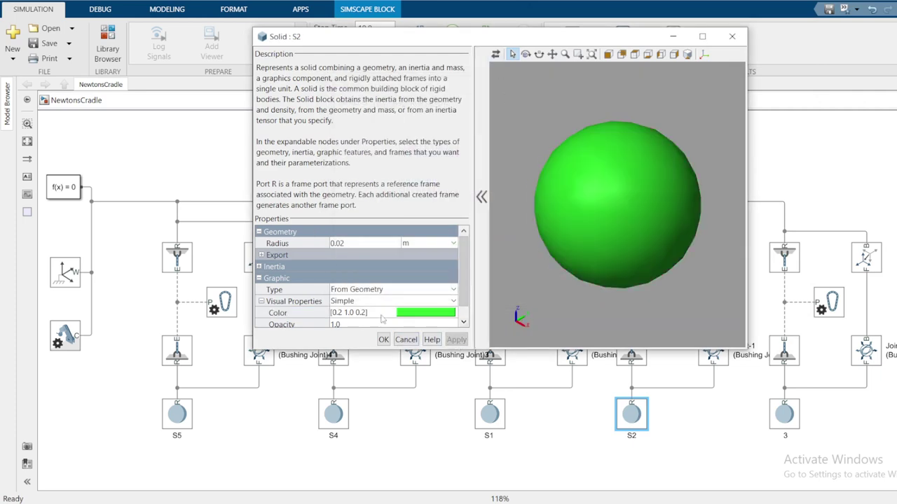
{"action": "left_click", "coordinate": [383, 339]}
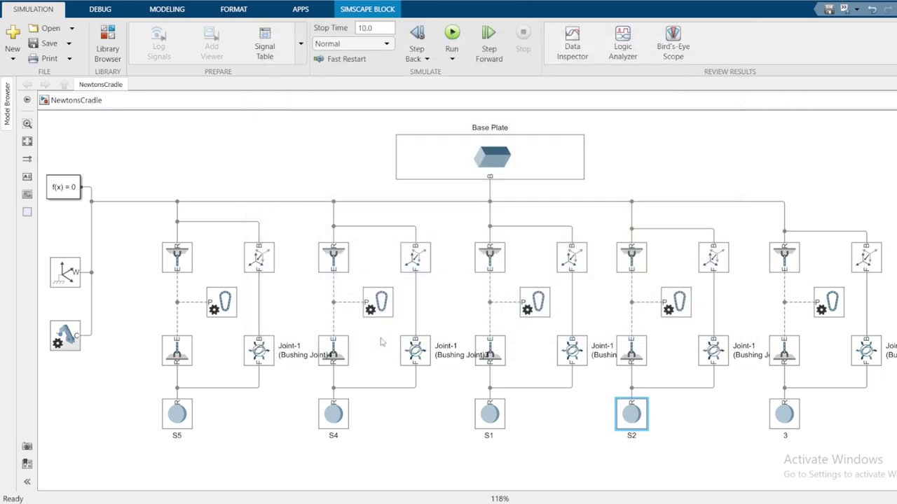
- Rename the sphere block labelled 3 as S3
{"action": "double_click", "coordinate": [786, 436]}
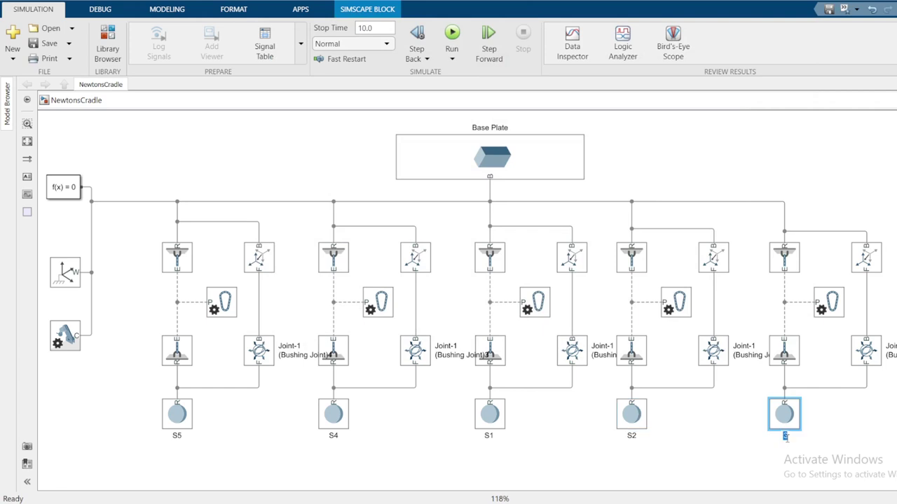
{"action": "type", "text": "S3"}
- Open the S3 sphere's solid properties and move the dialog fully into view
{"action": "double_click", "coordinate": [786, 415]}
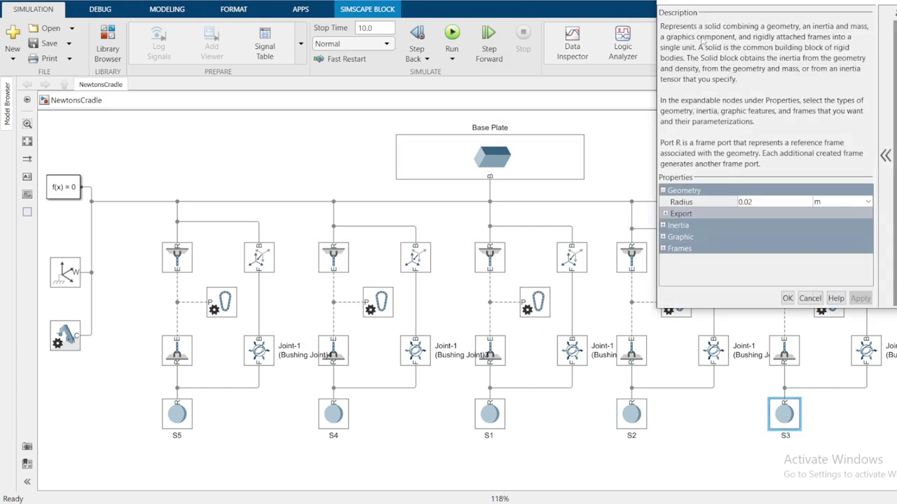
{"action": "left_click_drag", "start_coordinate": [731, 4], "coordinate": [378, 83]}
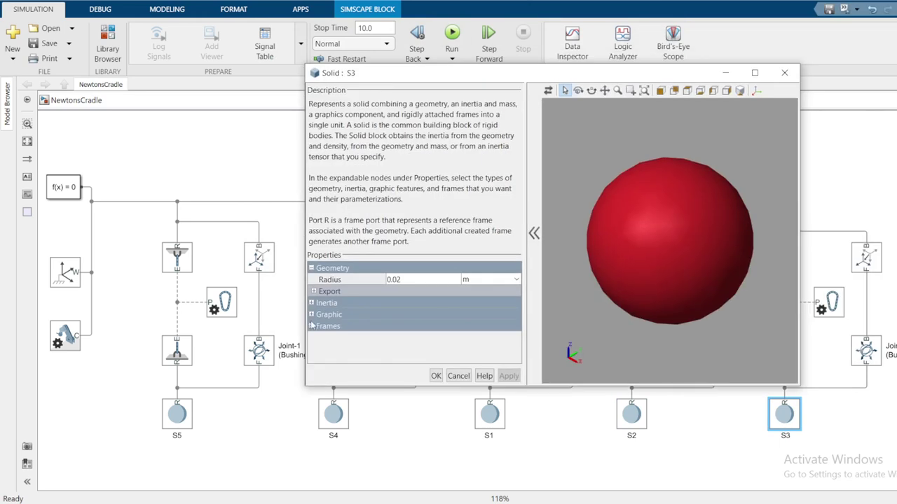
- Set the S3 sphere's graphic colour to yellow [1.0 0.8 0.0], update its visualization and accept the block settings
{"action": "left_click", "coordinate": [311, 314]}
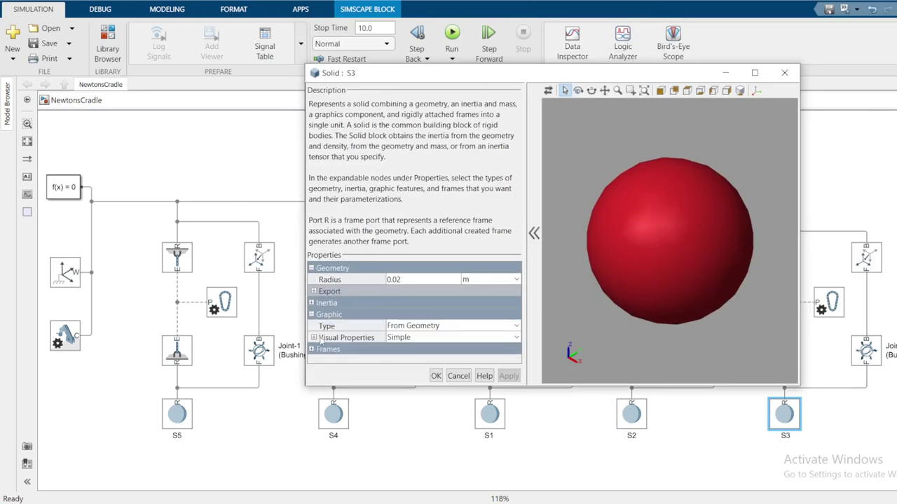
{"action": "left_click", "coordinate": [314, 338]}
{"action": "left_click", "coordinate": [462, 350]}
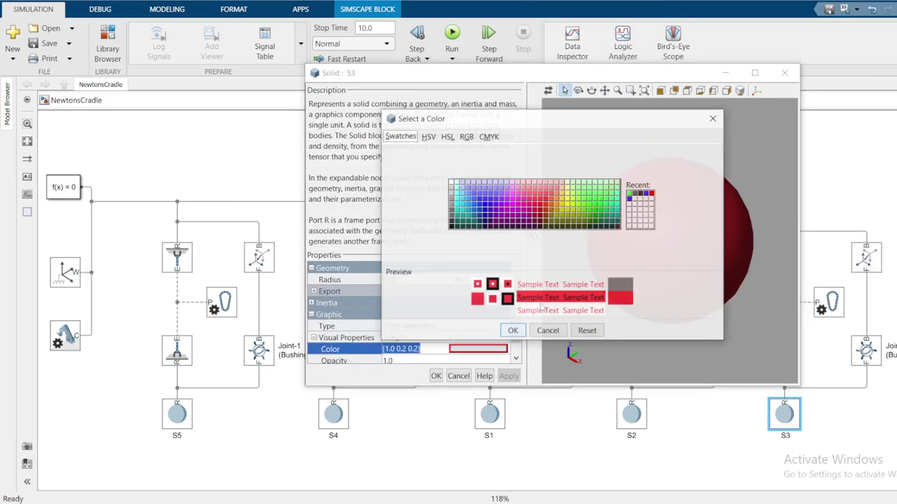
{"action": "left_click", "coordinate": [562, 208]}
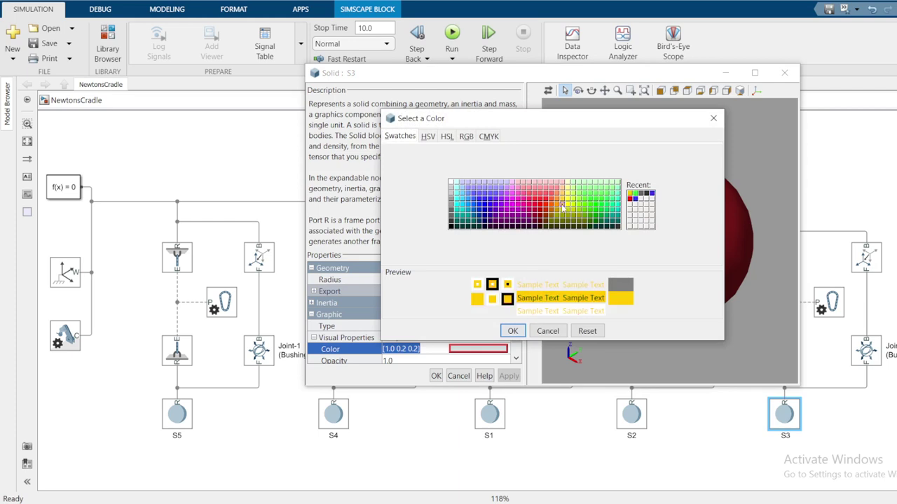
{"action": "left_click", "coordinate": [512, 331]}
{"action": "left_click", "coordinate": [510, 376]}
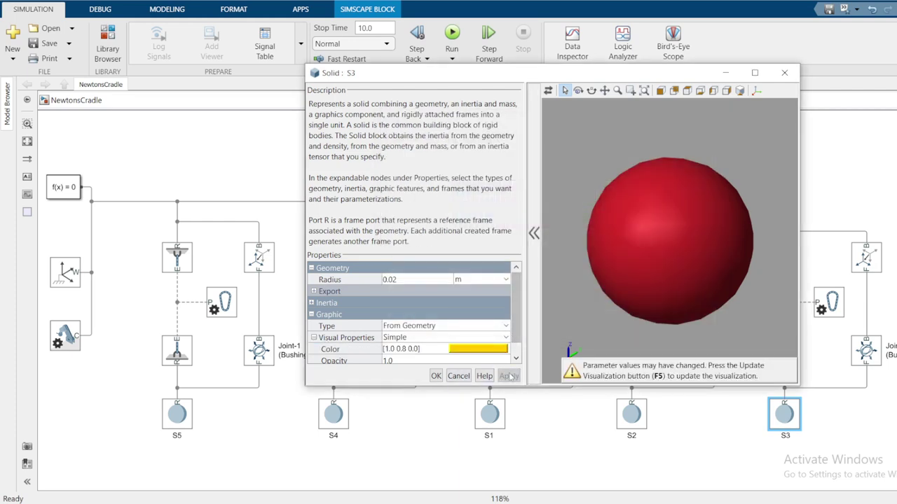
{"action": "left_click", "coordinate": [547, 91]}
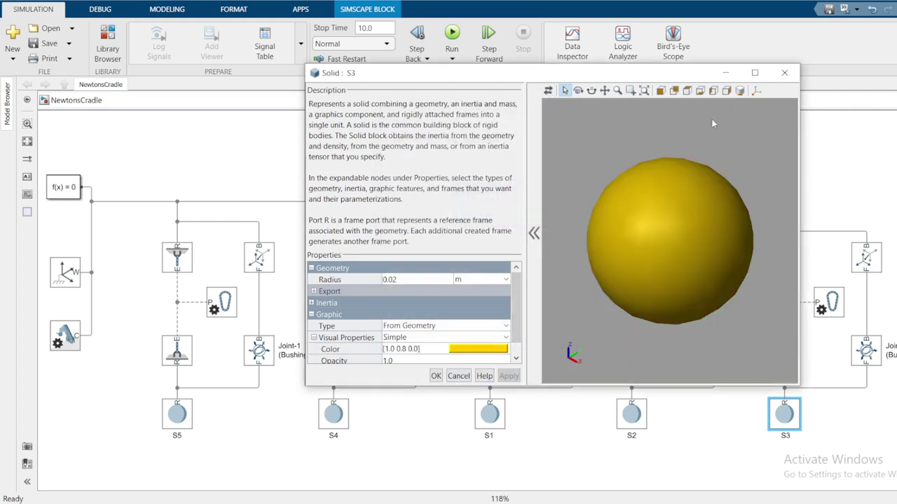
{"action": "left_click", "coordinate": [435, 376]}
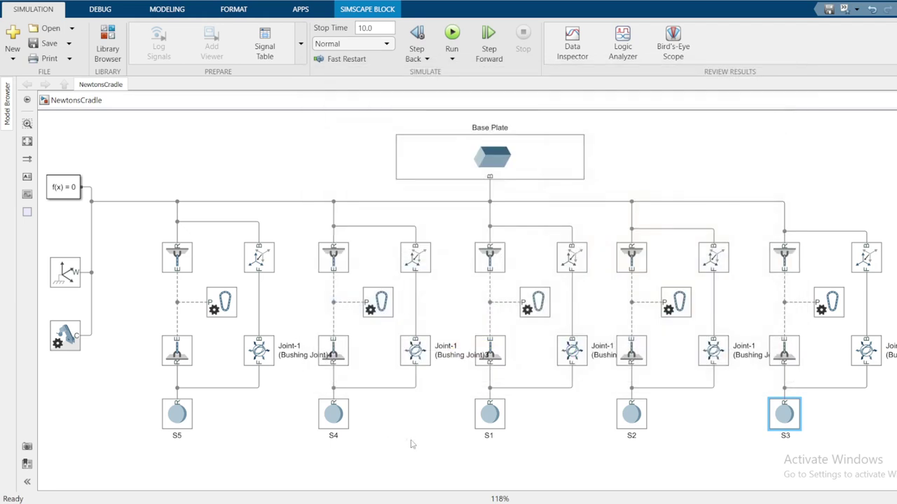
{"action": "left_click", "coordinate": [413, 444]}
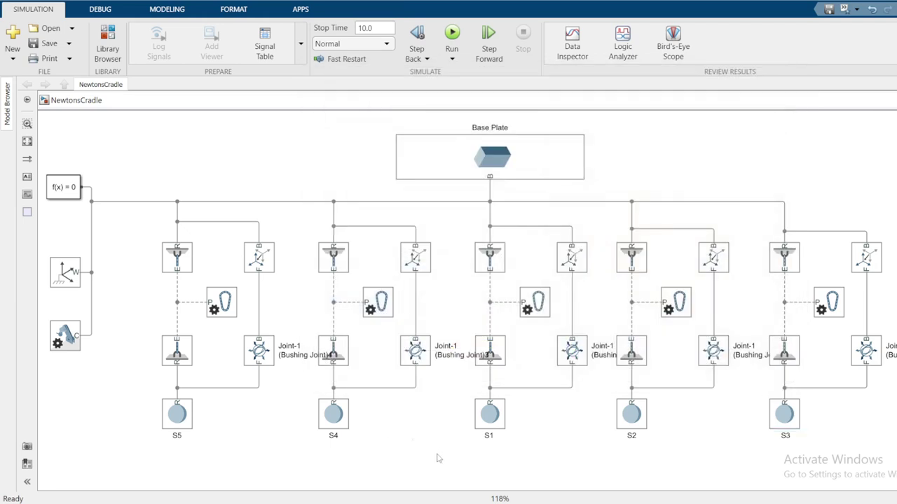
- Set the S4 sphere's graphic colour to the light blue-violet swatch [0.4 0.4 1.0] and accept the block settings
{"action": "left_click", "coordinate": [339, 416]}
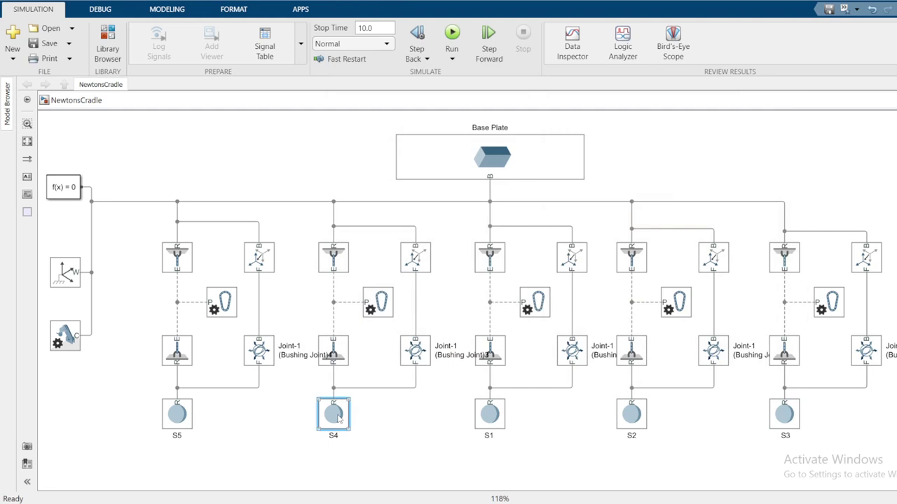
{"action": "double_click", "coordinate": [339, 416]}
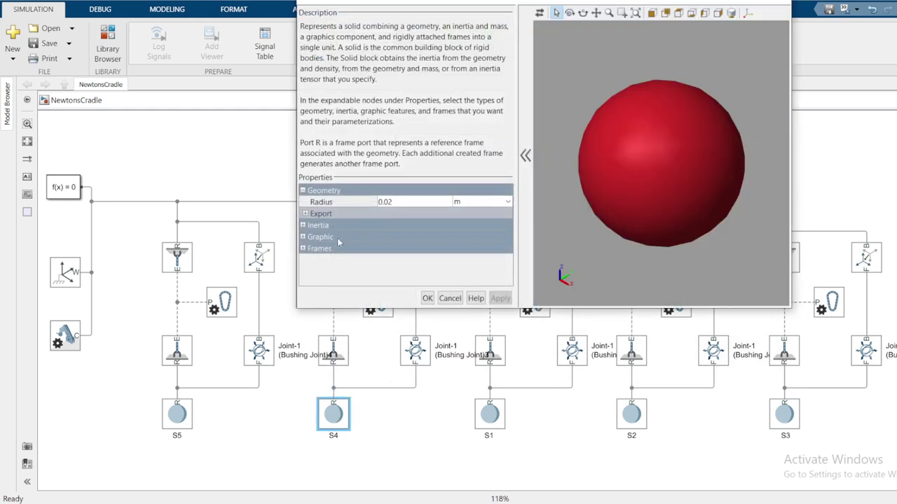
{"action": "left_click", "coordinate": [304, 238]}
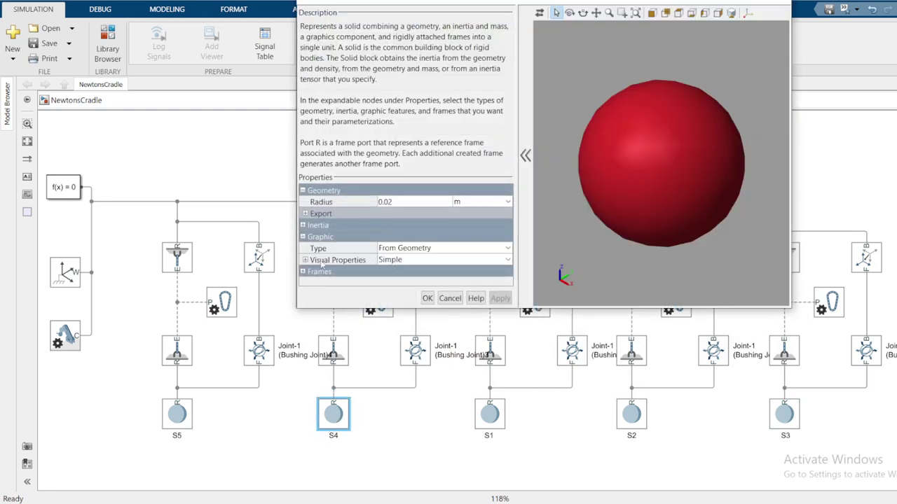
{"action": "left_click", "coordinate": [307, 260]}
{"action": "left_click", "coordinate": [450, 275]}
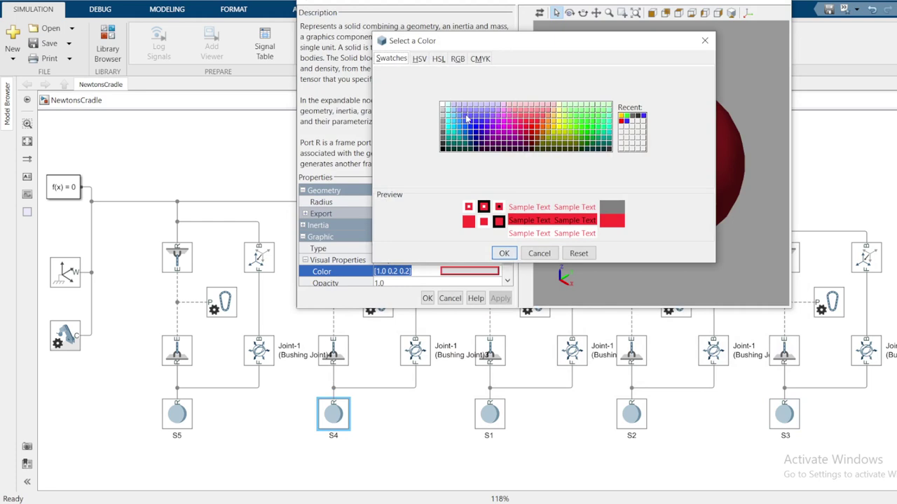
{"action": "left_click", "coordinate": [468, 119]}
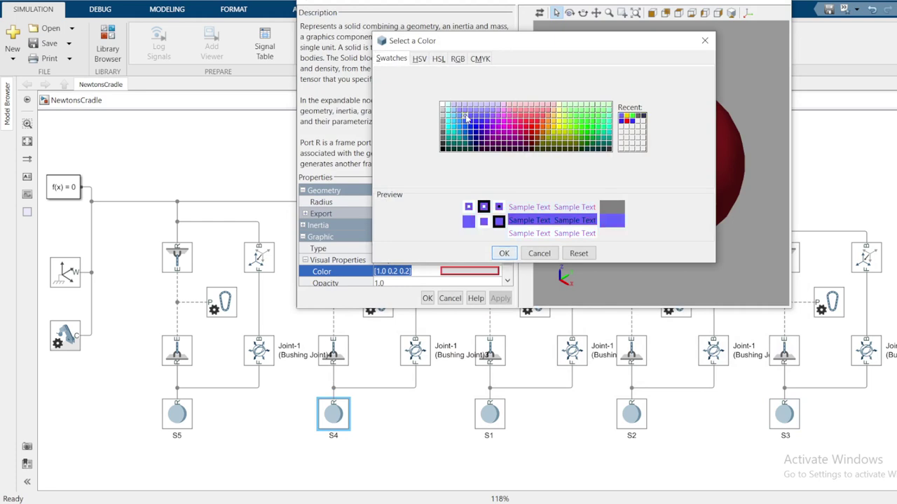
{"action": "left_click", "coordinate": [505, 253]}
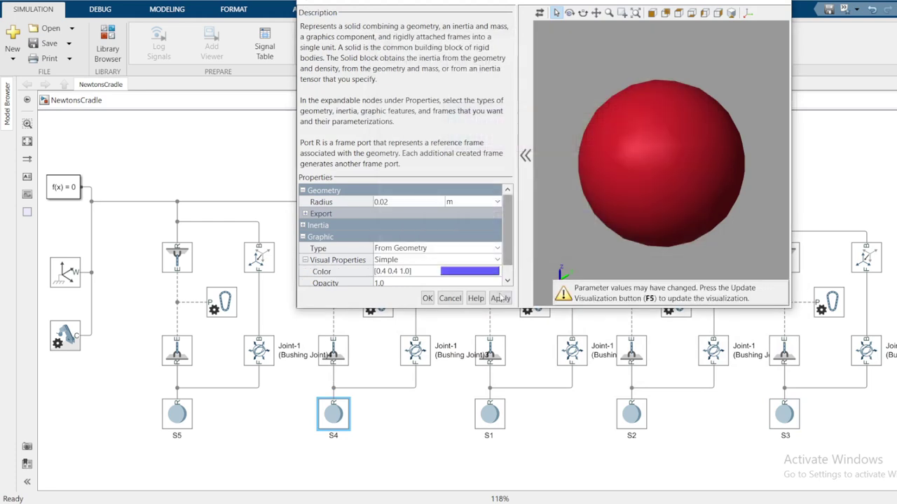
{"action": "left_click", "coordinate": [427, 298]}
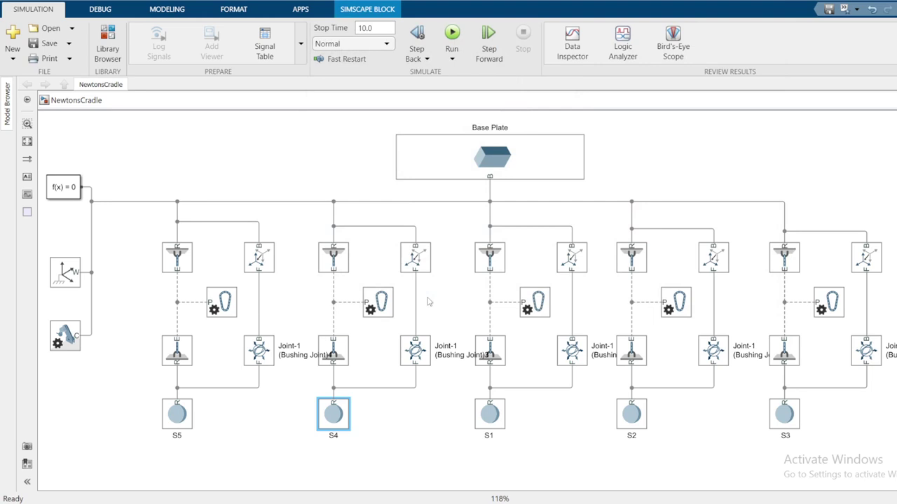
- Open the S5 sphere's visual properties and apply the colour [.70 0.2 0.2]
{"action": "double_click", "coordinate": [177, 415]}
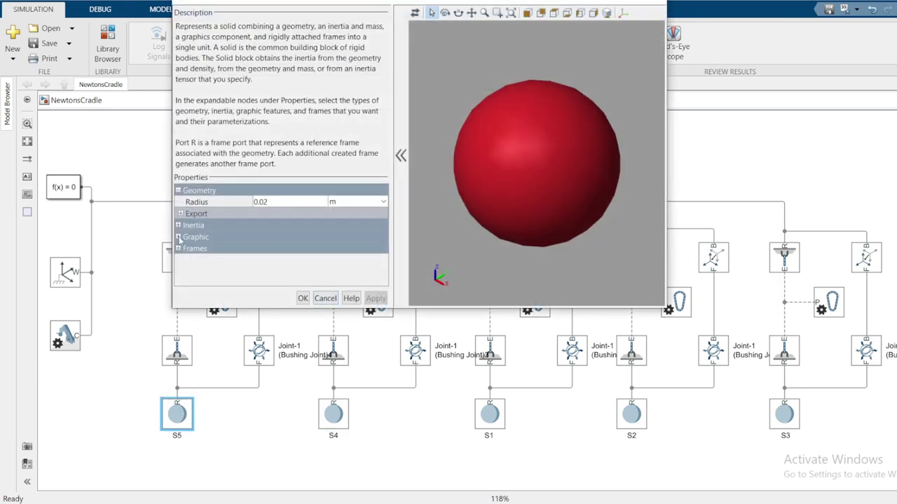
{"action": "left_click", "coordinate": [179, 237]}
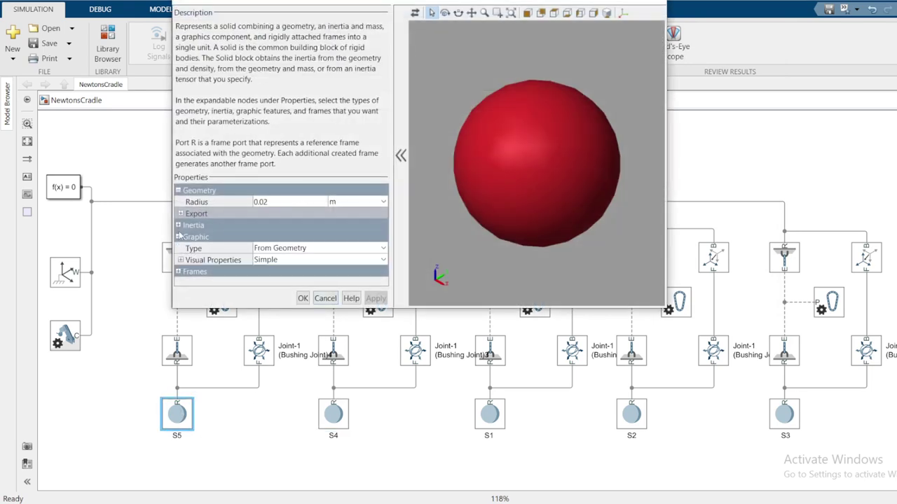
{"action": "left_click", "coordinate": [181, 260]}
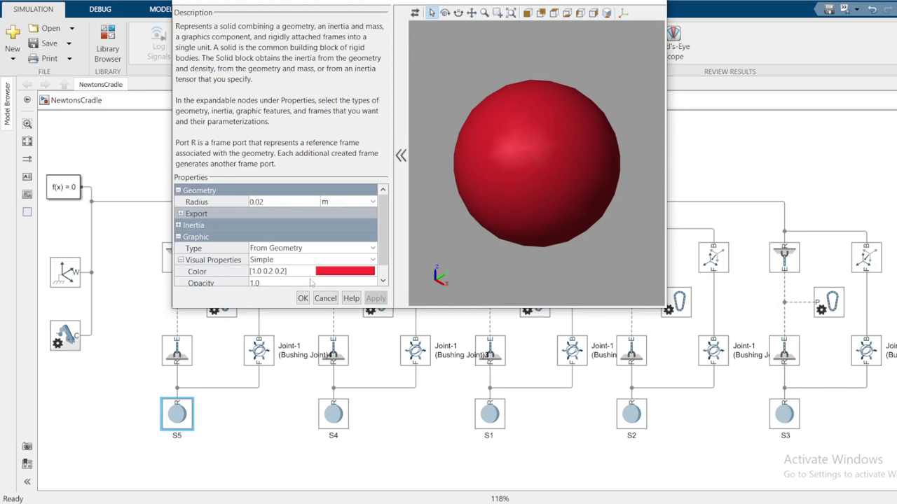
{"action": "left_click", "coordinate": [259, 272]}
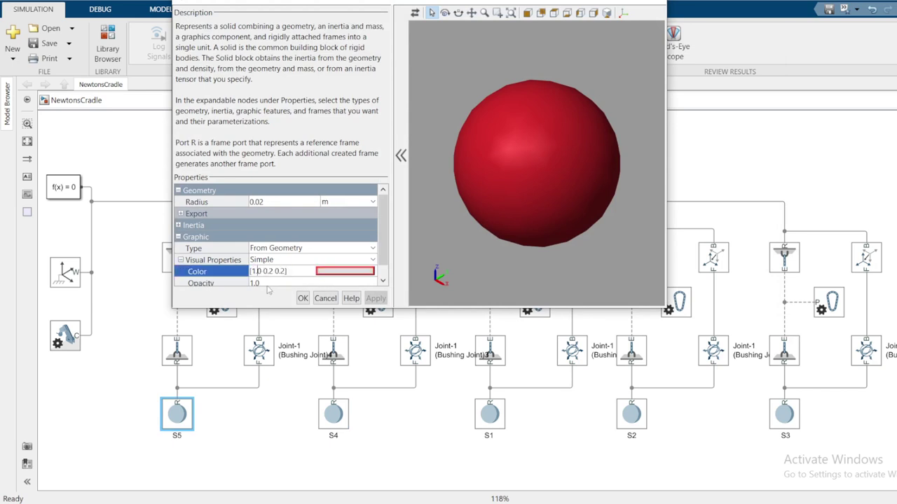
{"action": "key", "text": "BackSpace"}
{"action": "key", "text": "BackSpace"}
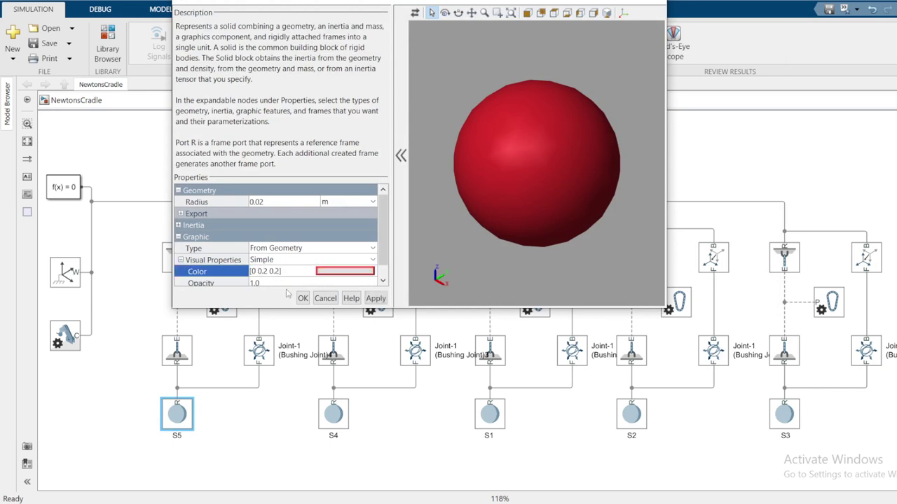
{"action": "type", "text": ".7"}
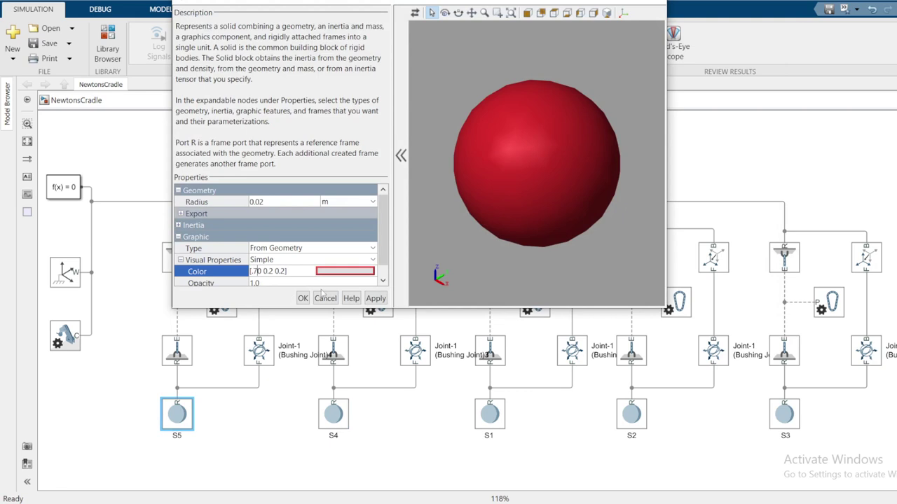
{"action": "left_click", "coordinate": [375, 299]}
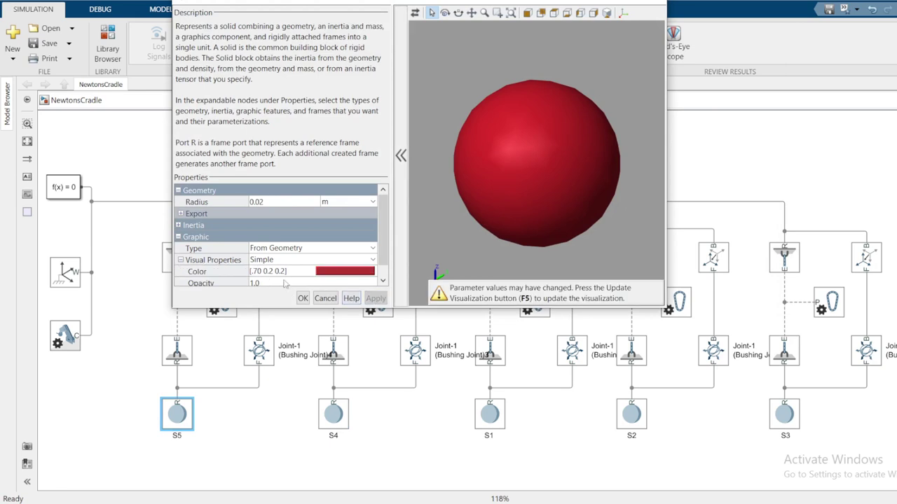
- Change the S5 sphere's colour to [.50 0.3 0.2] and accept the block settings
{"action": "left_click", "coordinate": [258, 272]}
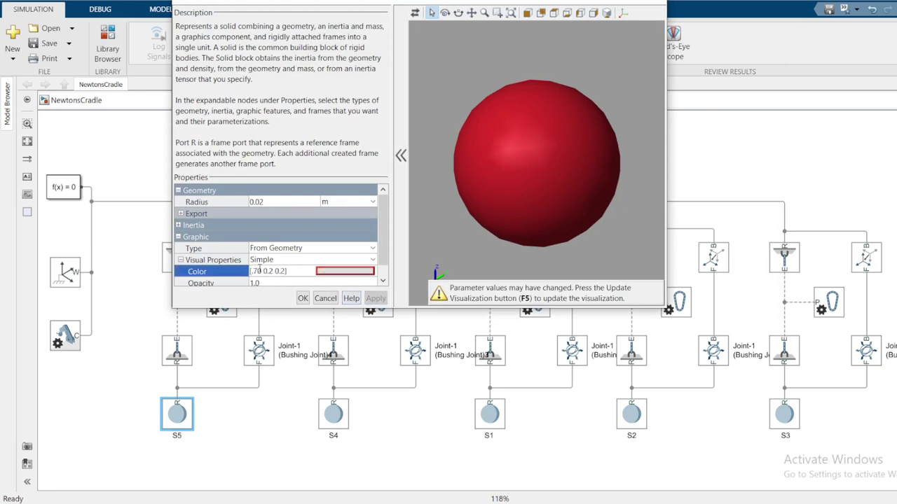
{"action": "key", "text": "BackSpace"}
{"action": "type", "text": "5"}
{"action": "left_click", "coordinate": [376, 299]}
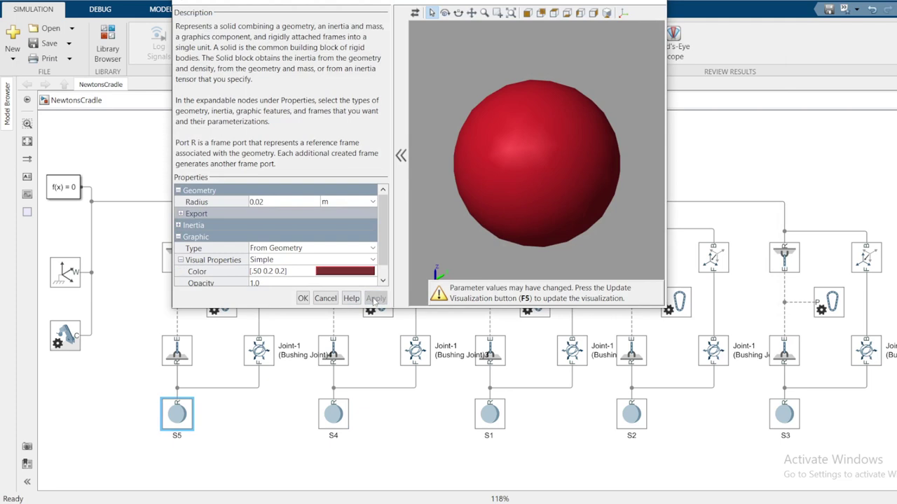
{"action": "left_click", "coordinate": [272, 272]}
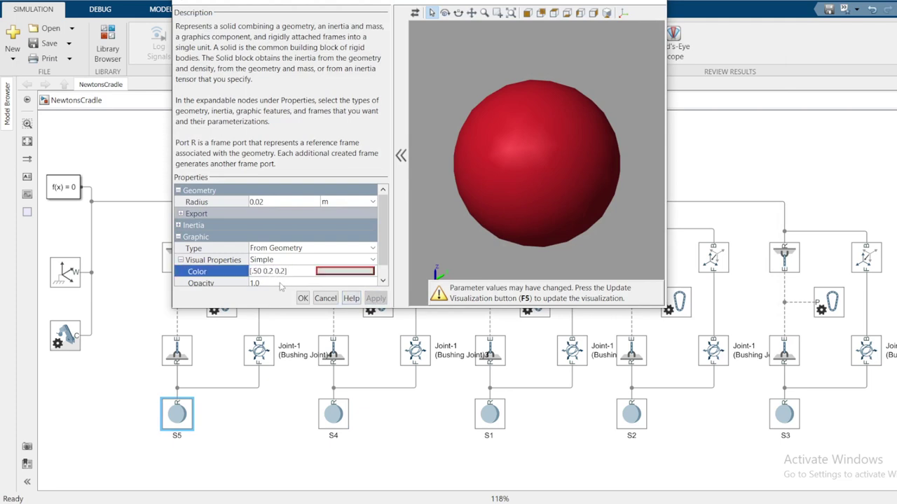
{"action": "key", "text": "BackSpace"}
{"action": "type", "text": "3"}
{"action": "left_click", "coordinate": [376, 298]}
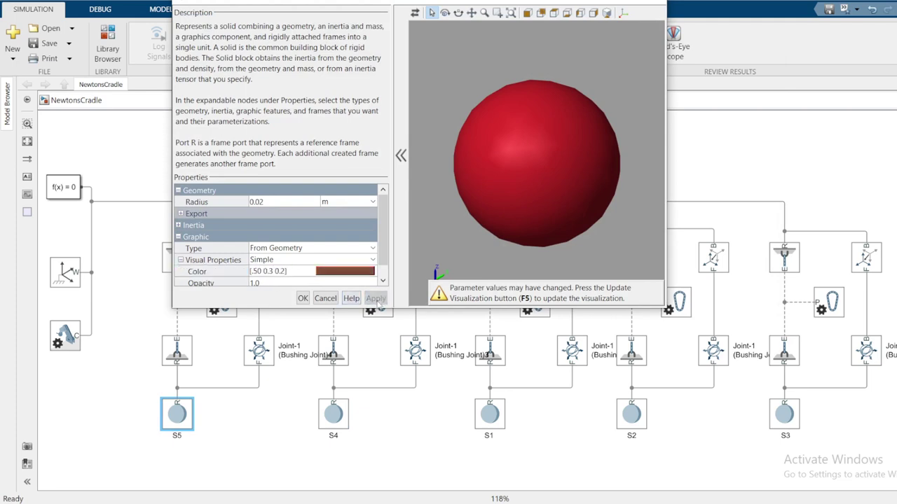
{"action": "left_click", "coordinate": [301, 298]}
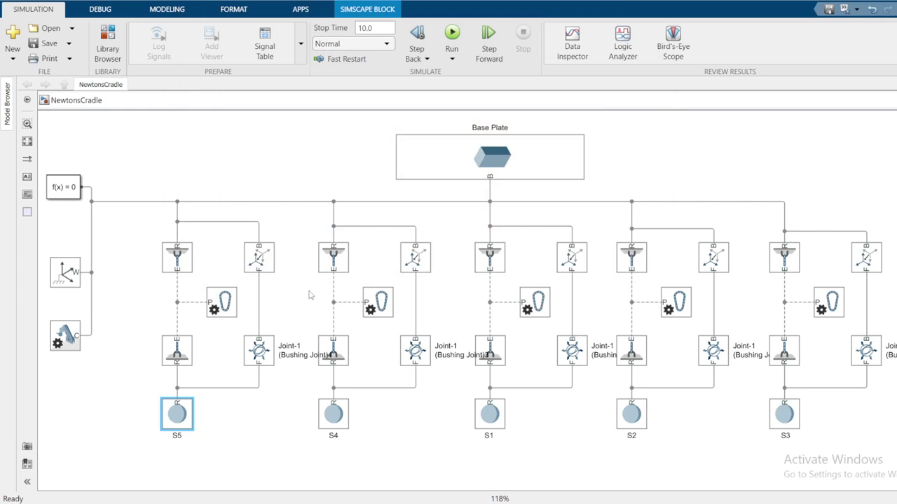
- Run the NewtonsCradle simulation and bring up its Mechanics Explorer view
{"action": "left_click", "coordinate": [256, 430]}
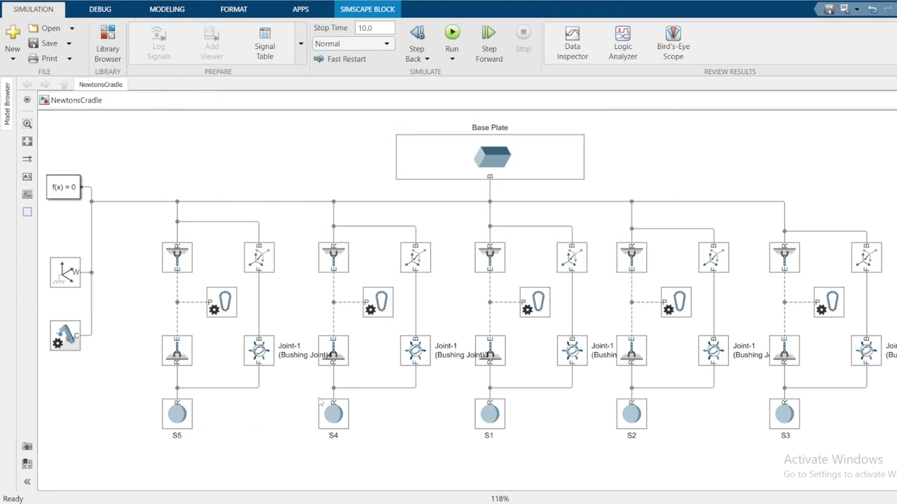
{"action": "left_click", "coordinate": [452, 40]}
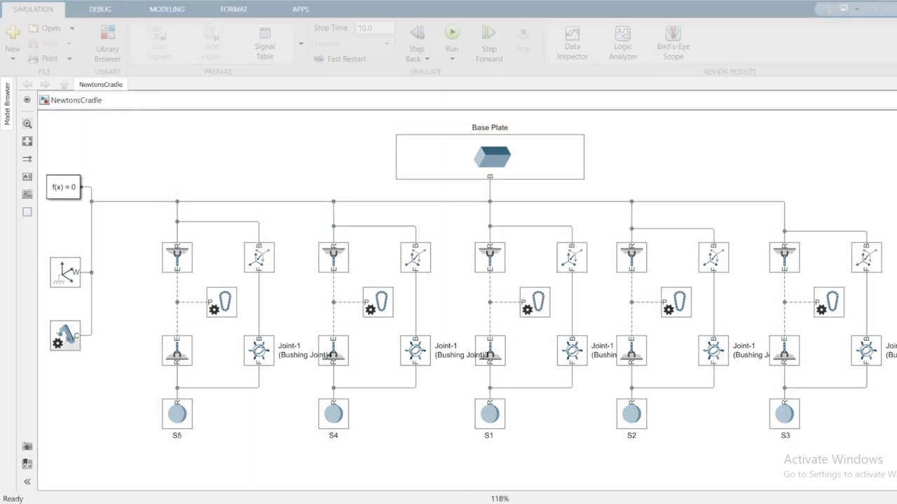
{"action": "left_click", "coordinate": [431, 463]}
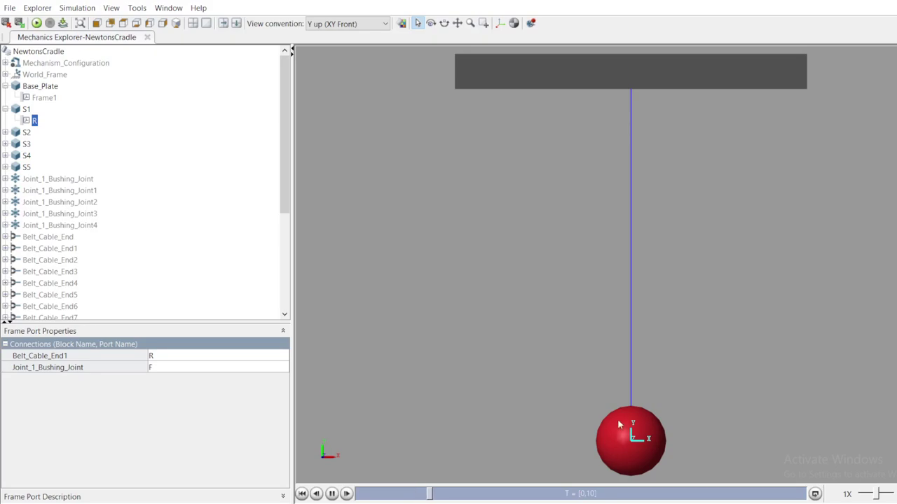
- Collapse S1 in the model tree, check where solids S1 to S5 sit in the 3D view, and return to the Simulink model
{"action": "double_click", "coordinate": [20, 110]}
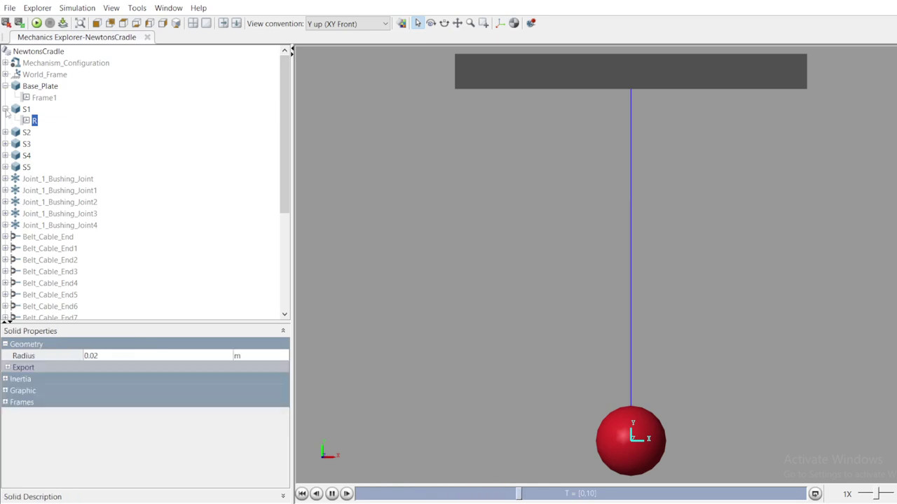
{"action": "key", "text": "Down"}
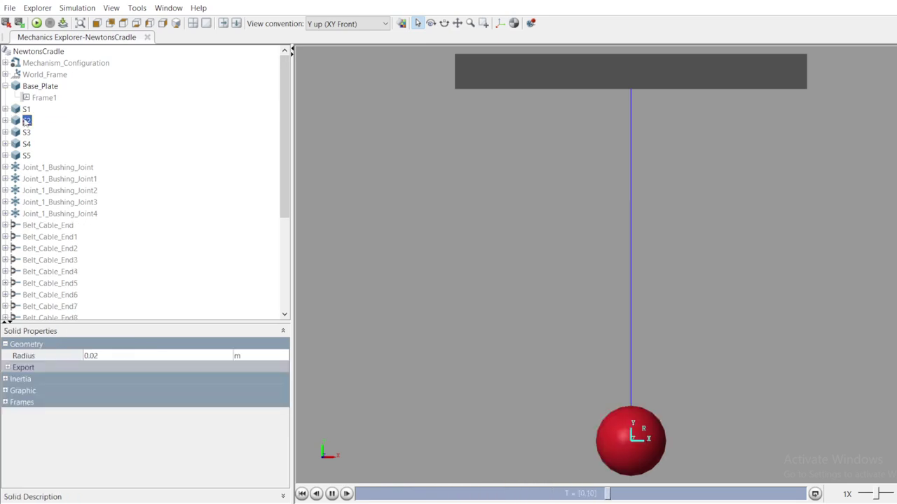
{"action": "key", "text": "Down"}
{"action": "key", "text": "Down"}
{"action": "key", "text": "Down"}
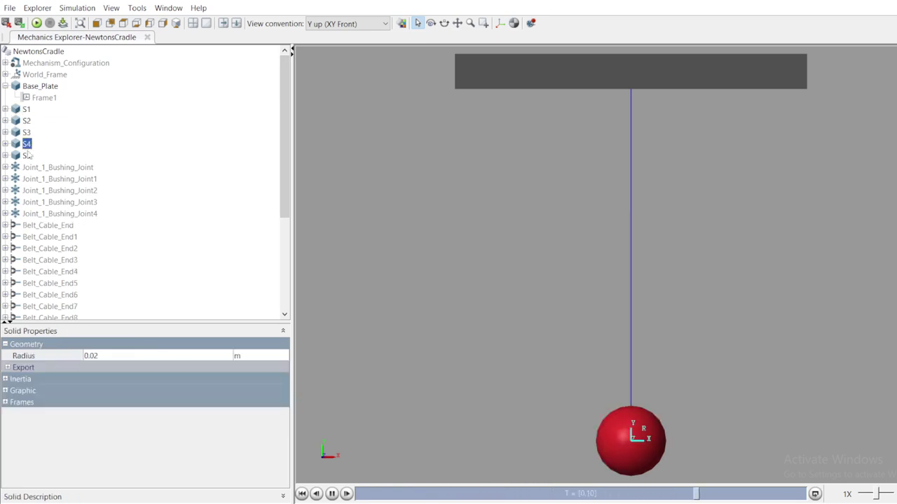
{"action": "key", "text": "Up"}
{"action": "key", "text": "Up"}
{"action": "key", "text": "Up"}
{"action": "key", "text": "Up"}
{"action": "key", "text": "Down"}
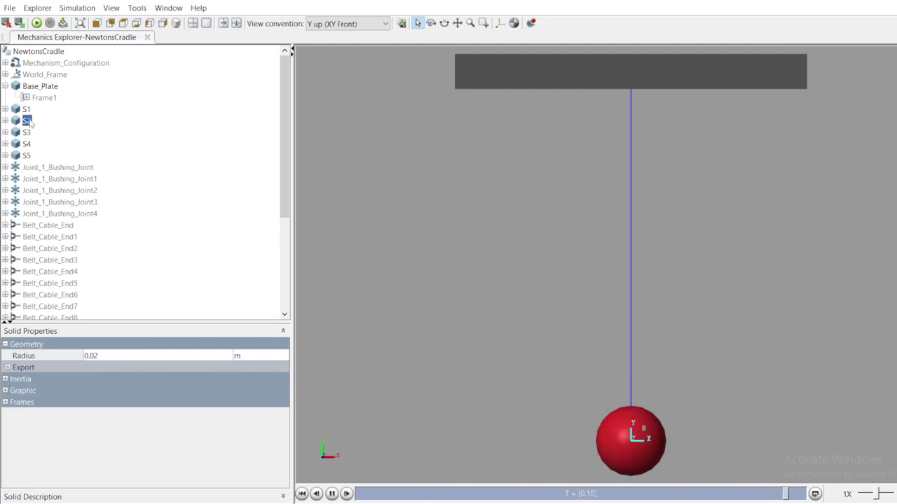
{"action": "key", "text": "Down"}
{"action": "key", "text": "Down"}
{"action": "key", "text": "Down"}
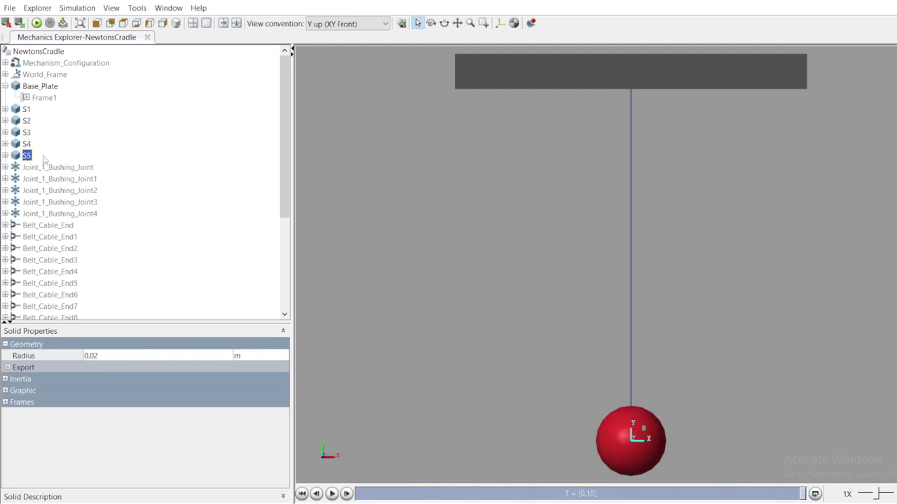
{"action": "key", "text": "alt+Tab"}
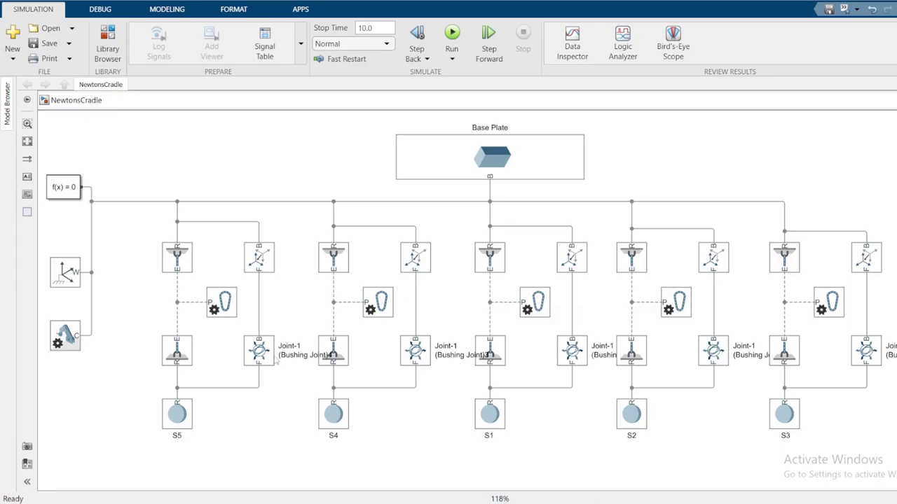
- Check the colours of spheres S5, S4, S1, S2 and S3 in their block previews, leaving the settings unchanged
{"action": "double_click", "coordinate": [183, 423]}
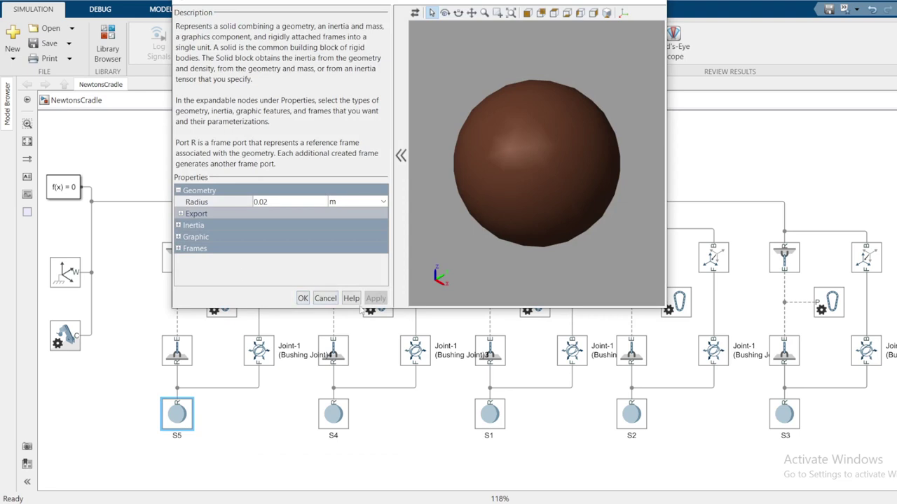
{"action": "left_click", "coordinate": [306, 300]}
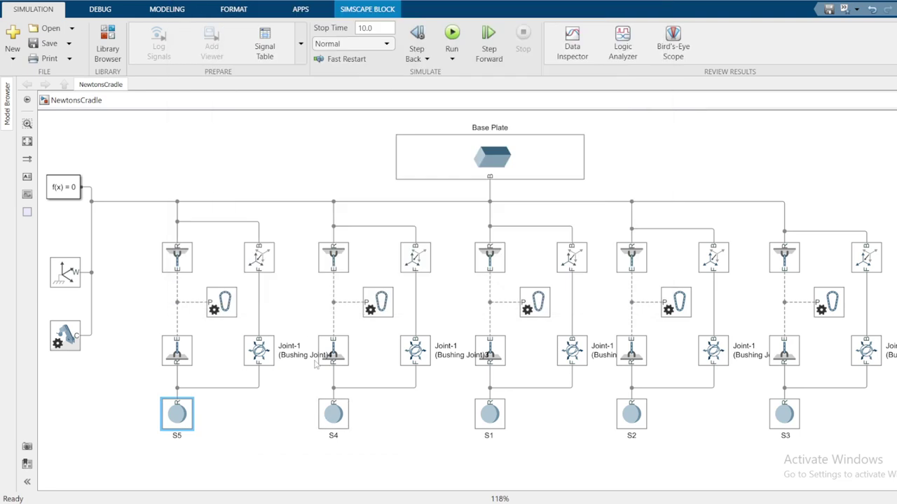
{"action": "double_click", "coordinate": [331, 413]}
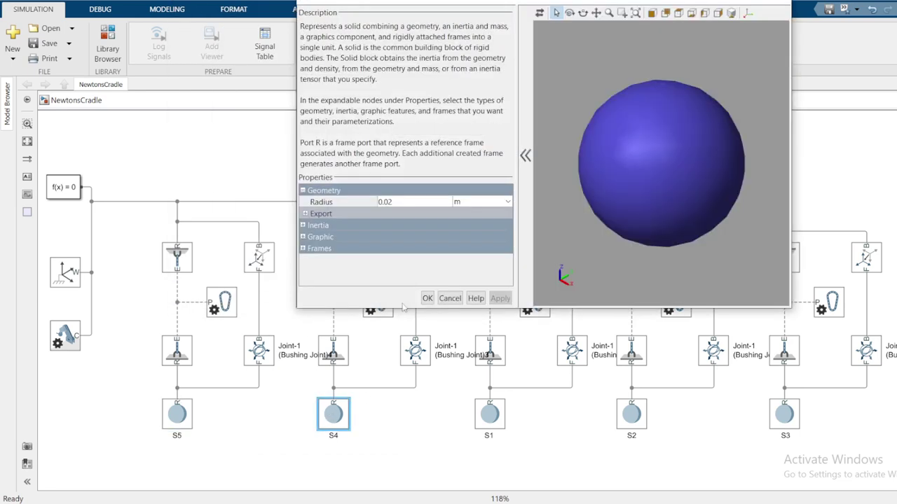
{"action": "left_click", "coordinate": [429, 299]}
{"action": "double_click", "coordinate": [481, 410]}
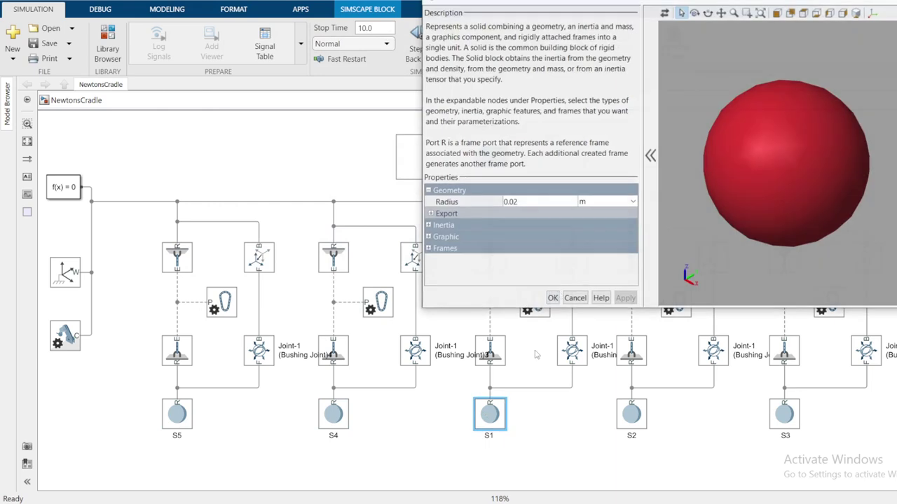
{"action": "left_click", "coordinate": [553, 298]}
{"action": "left_click", "coordinate": [623, 414]}
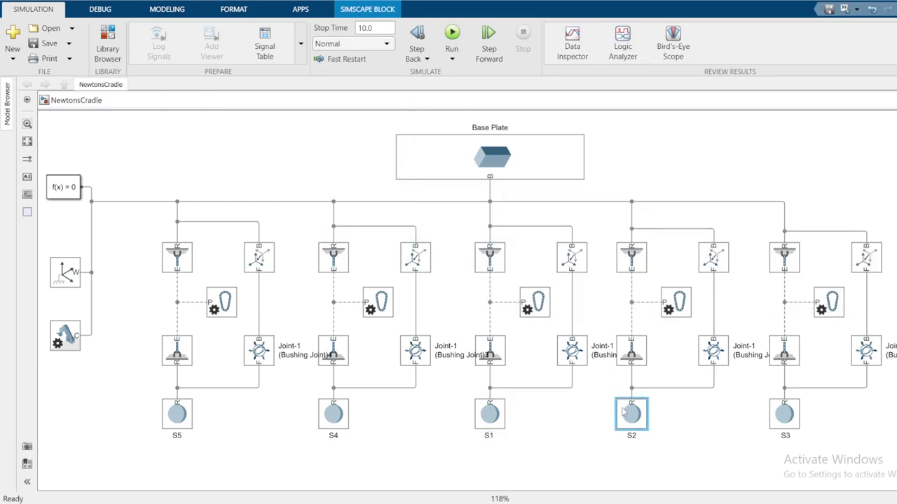
{"action": "double_click", "coordinate": [624, 414]}
{"action": "left_click", "coordinate": [664, 299]}
{"action": "double_click", "coordinate": [788, 418]}
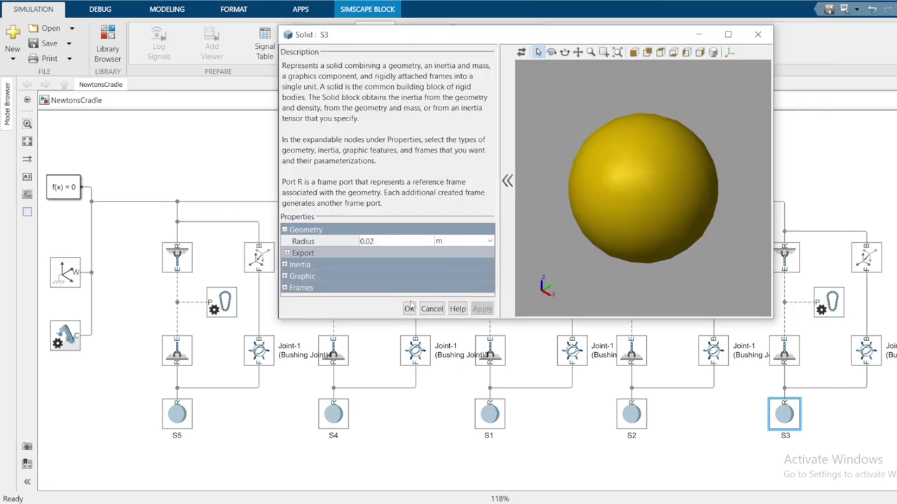
{"action": "left_click", "coordinate": [409, 308]}
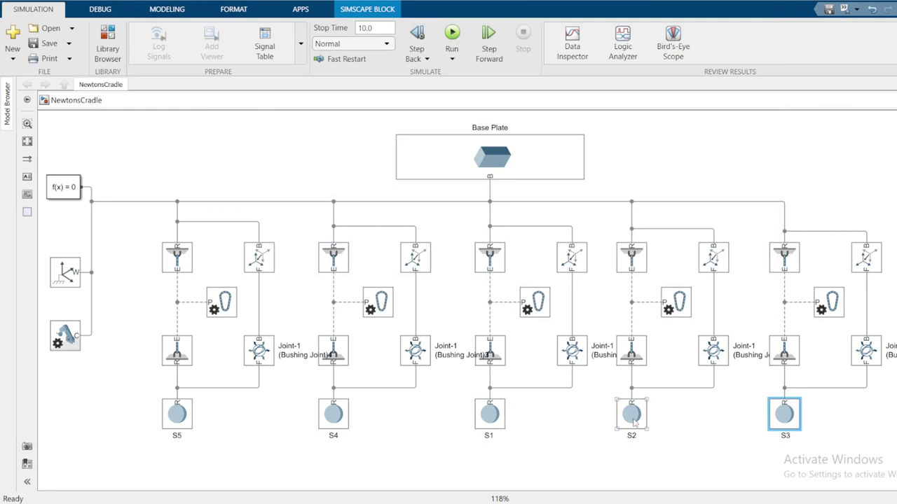
{"action": "key", "text": "alt+Tab"}
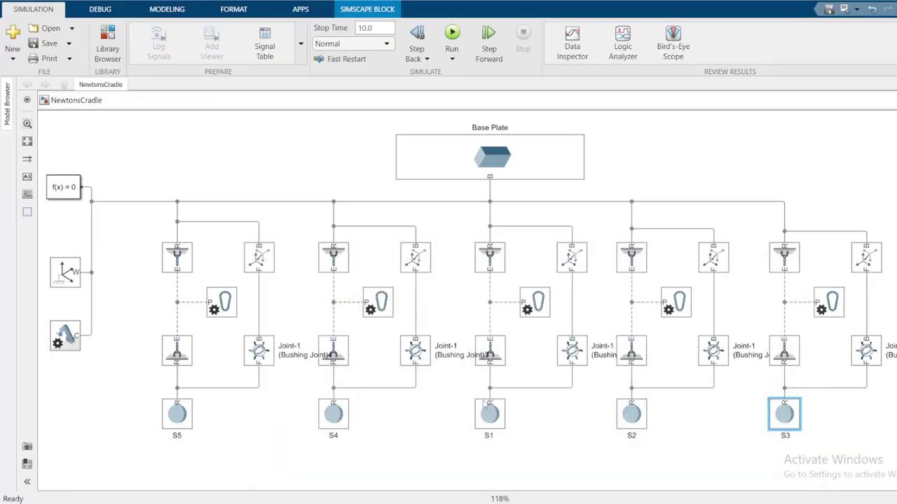
- Recheck the S1 sphere's colour in its block preview and close it without changes
{"action": "left_click", "coordinate": [487, 414]}
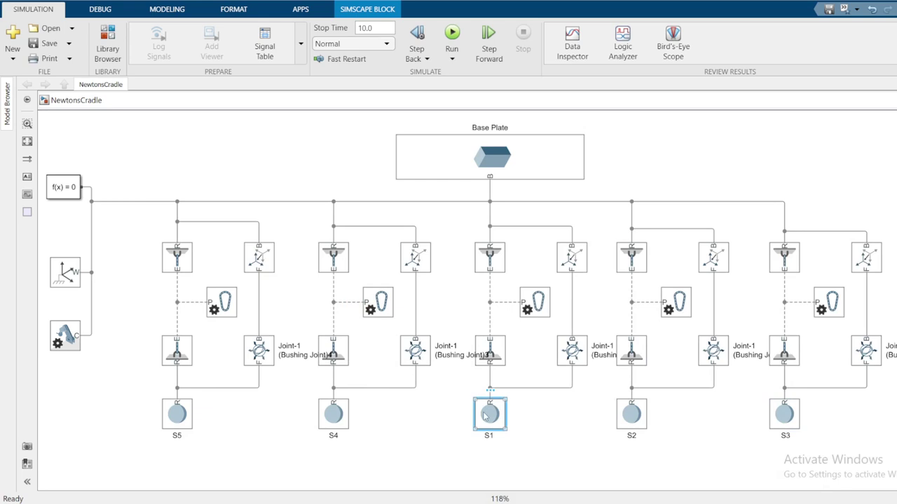
{"action": "double_click", "coordinate": [488, 415]}
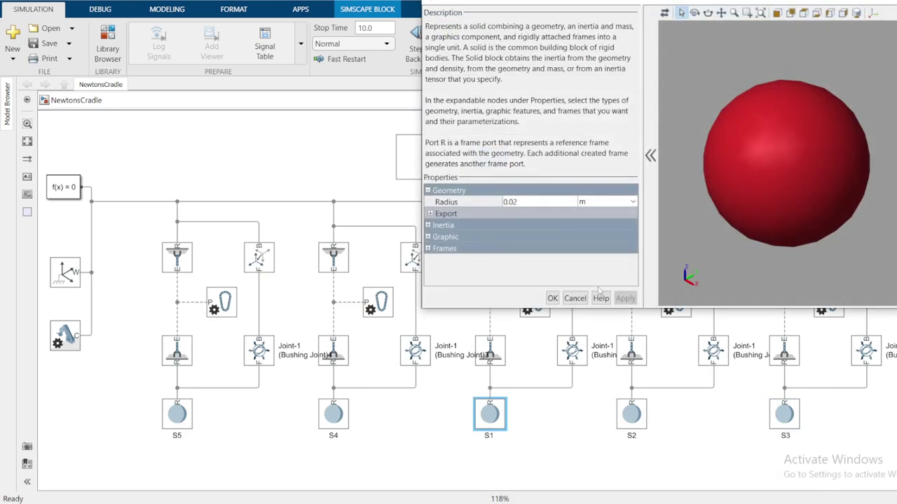
{"action": "left_click", "coordinate": [574, 299]}
- Add a Rigid Transform block and insert it into the frame line between the S1 and S2 branches
{"action": "double_click", "coordinate": [660, 141]}
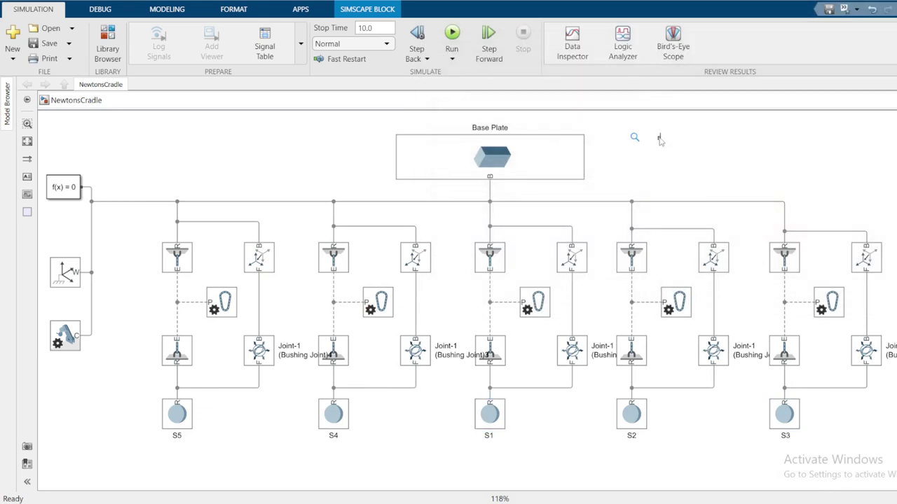
{"action": "type", "text": "rigid"}
{"action": "key", "text": "Return"}
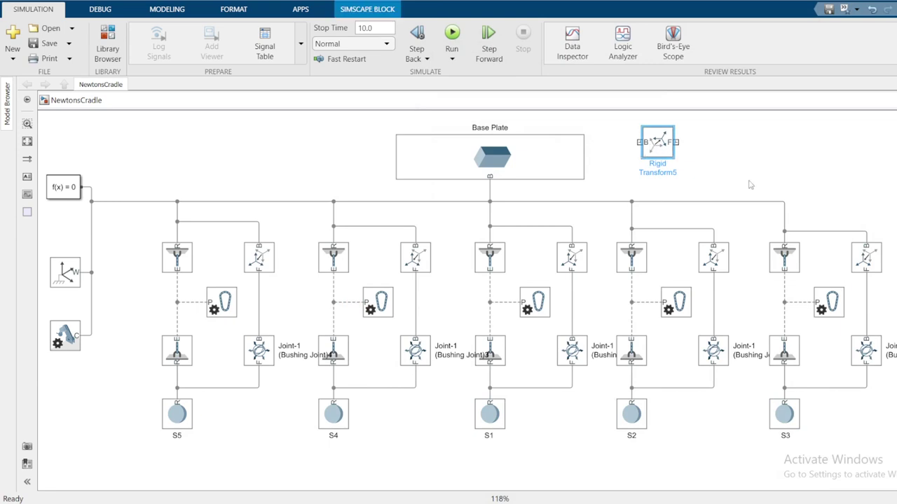
{"action": "left_click_drag", "start_coordinate": [657, 142], "coordinate": [703, 203]}
{"action": "left_click", "coordinate": [573, 202]}
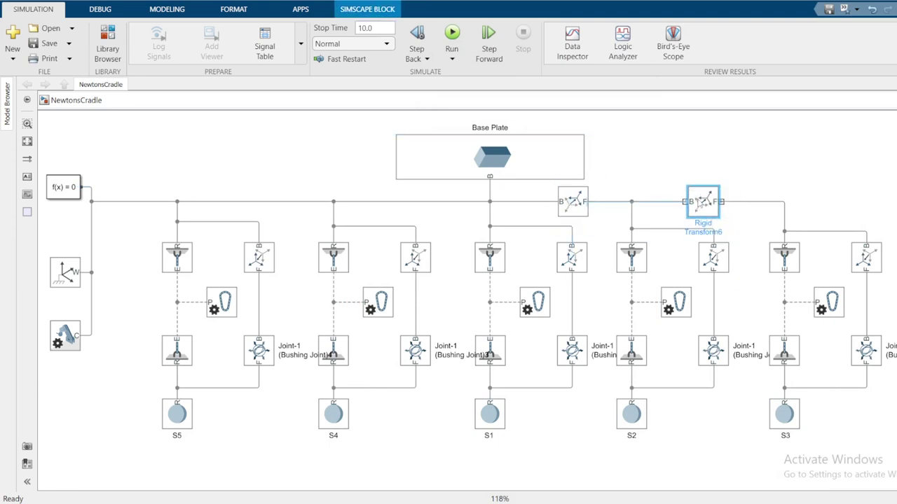
- Undo inserting the extra Rigid Transform between the S2 and S3 branches and delete that copy
{"action": "left_click", "coordinate": [750, 154]}
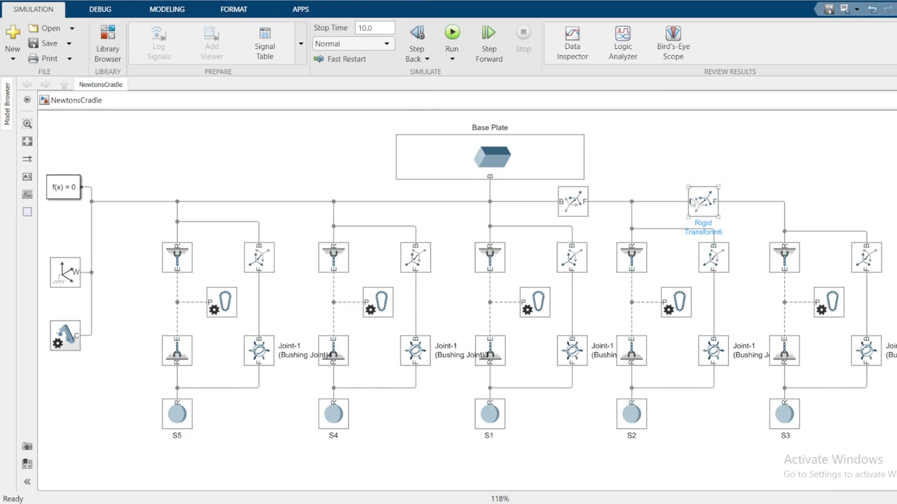
{"action": "key", "text": "ctrl+z"}
{"action": "left_click", "coordinate": [725, 153]}
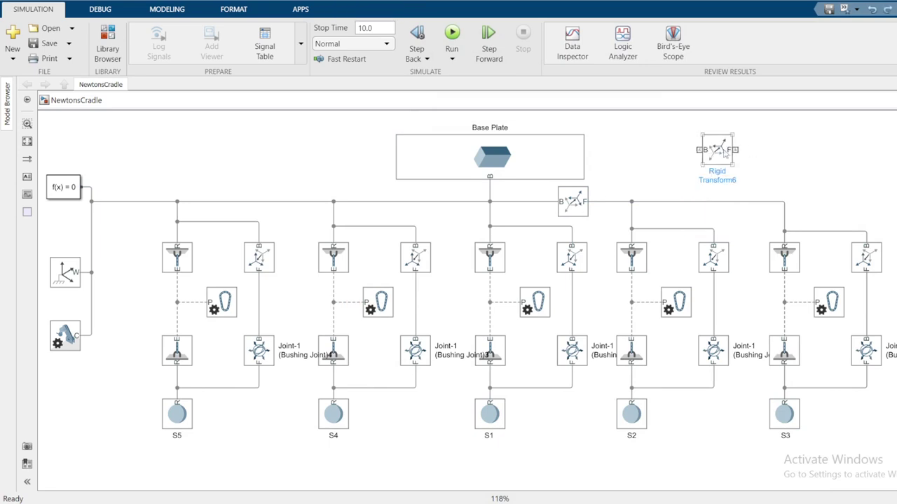
{"action": "key", "text": "Delete"}
- Set the translation method of the Rigid Transform between the S1 and S2 branches to Standard Axis
{"action": "left_click", "coordinate": [571, 203]}
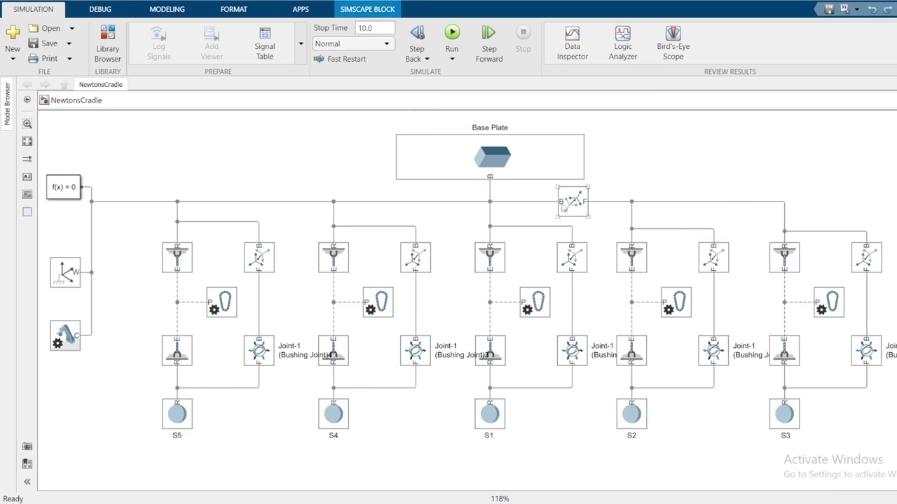
{"action": "double_click", "coordinate": [571, 203]}
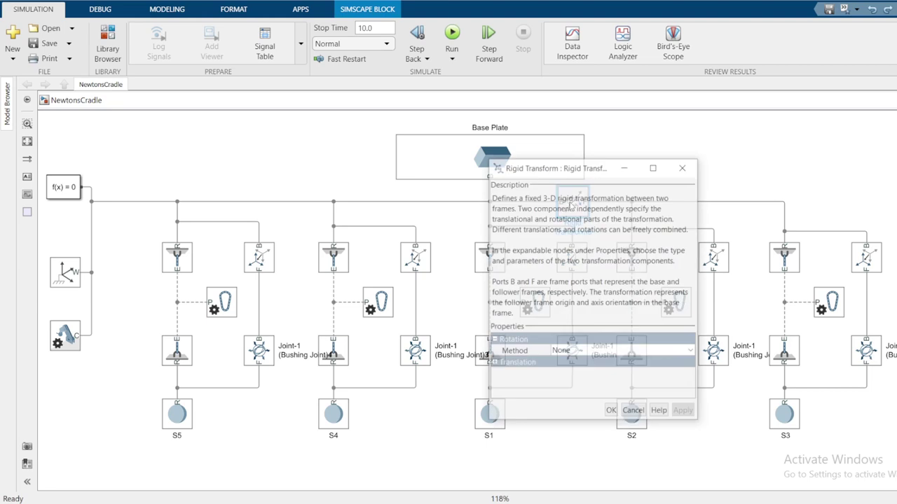
{"action": "left_click", "coordinate": [493, 364]}
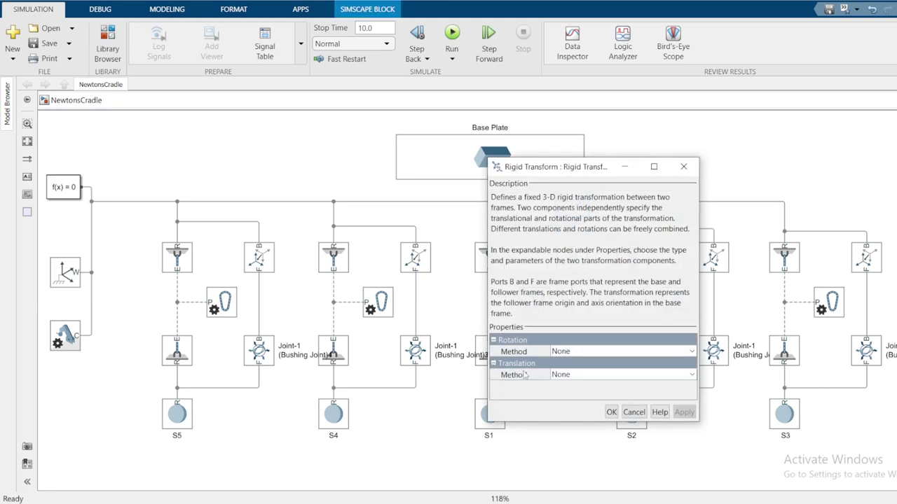
{"action": "left_click", "coordinate": [556, 375]}
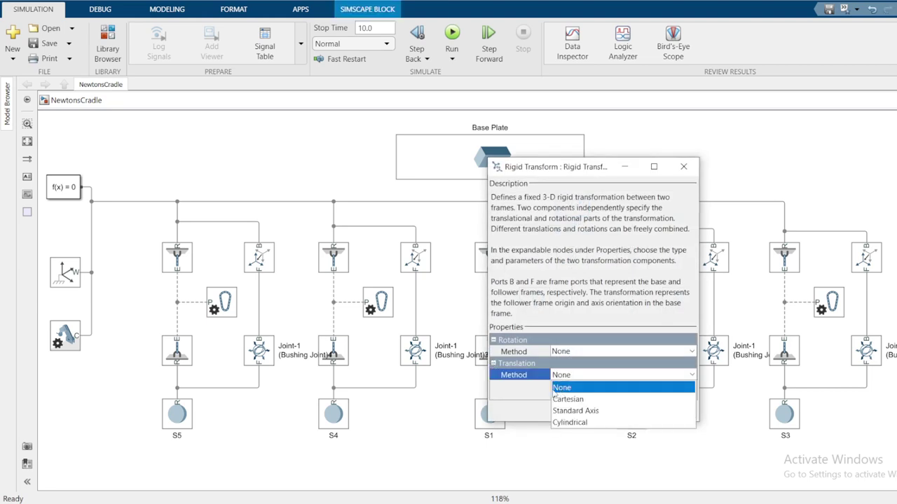
{"action": "left_click", "coordinate": [569, 411]}
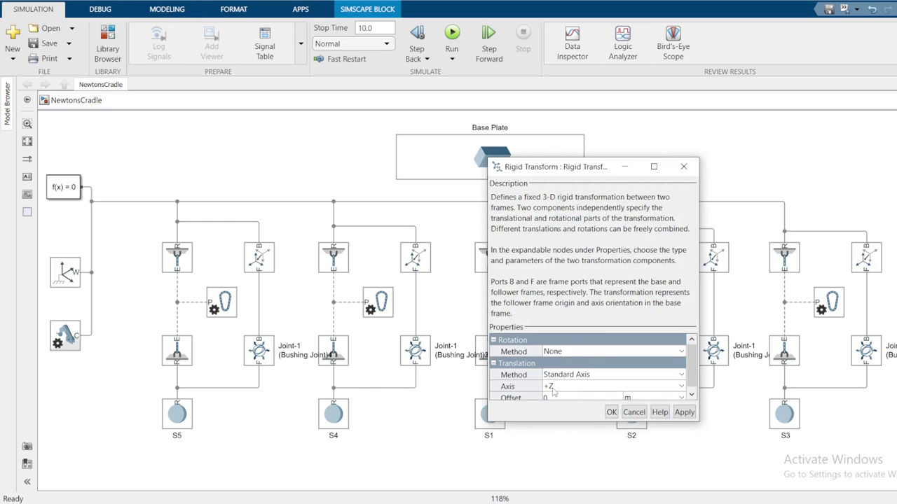
- Set this transform's translation axis to +X, enter its offset in metres and accept the block settings
{"action": "left_click", "coordinate": [553, 390]}
{"action": "left_click", "coordinate": [559, 401]}
{"action": "left_click_drag", "start_coordinate": [555, 425], "coordinate": [556, 479]}
{"action": "left_click", "coordinate": [548, 398]}
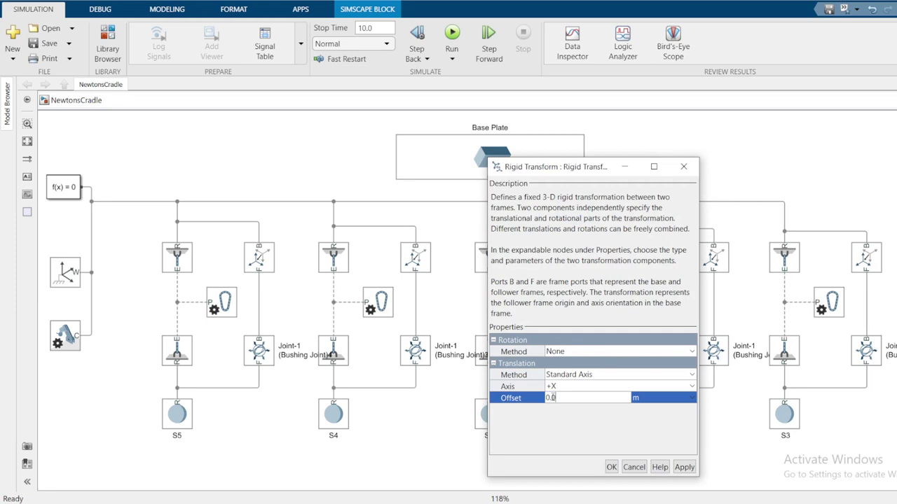
{"action": "left_click", "coordinate": [611, 468]}
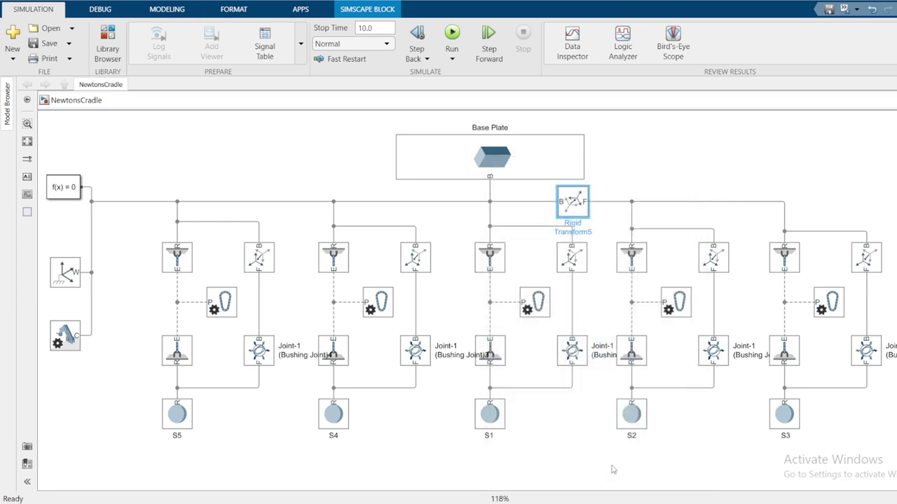
- Run the NewtonsCradle simulation and check the shifted spheres in Mechanics Explorer
{"action": "left_click", "coordinate": [451, 35]}
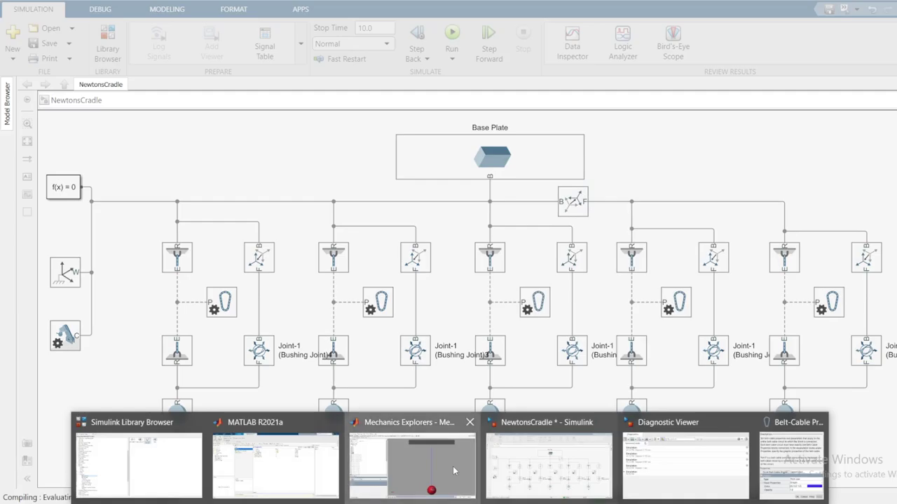
{"action": "left_click", "coordinate": [452, 466]}
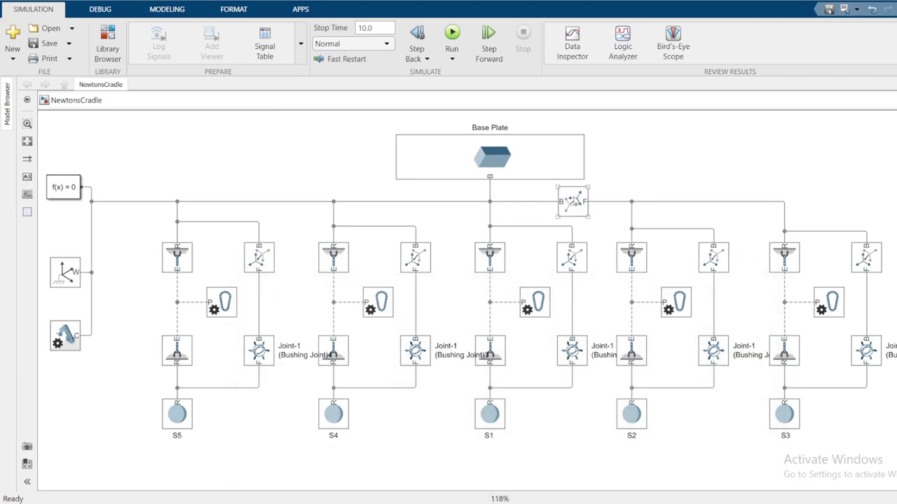
- Copy the Rigid Transform into the line between S2 and S3, and place copies rotated 180° between S1 and S4 and between S4 and S5
{"action": "left_click_drag", "start_coordinate": [573, 202], "coordinate": [719, 197]}
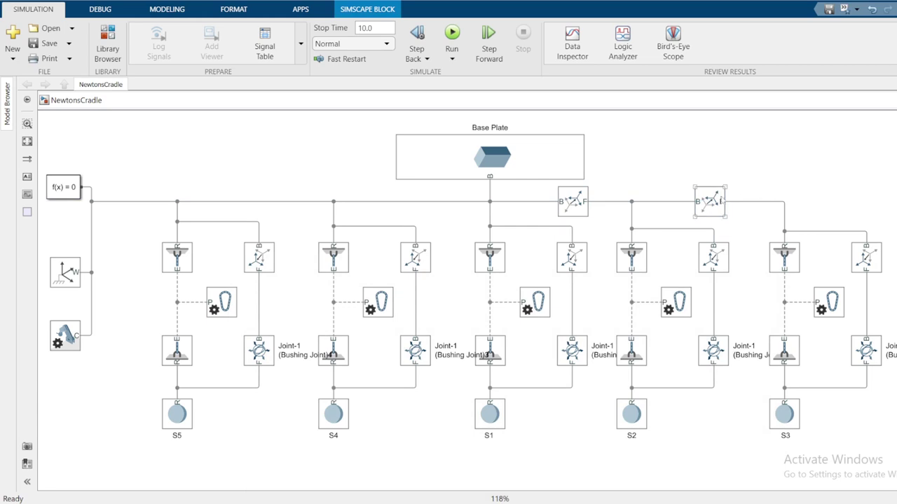
{"action": "left_click", "coordinate": [698, 149]}
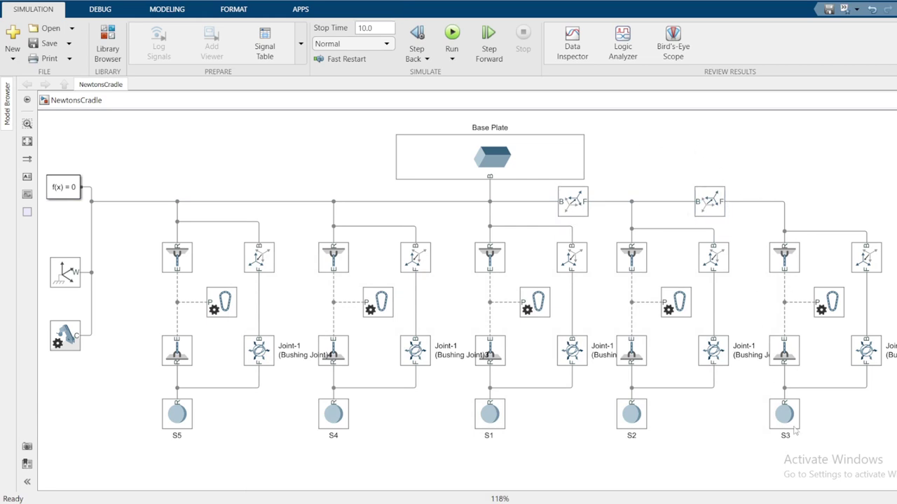
{"action": "left_click", "coordinate": [582, 204]}
{"action": "left_click_drag", "start_coordinate": [581, 203], "coordinate": [290, 145]}
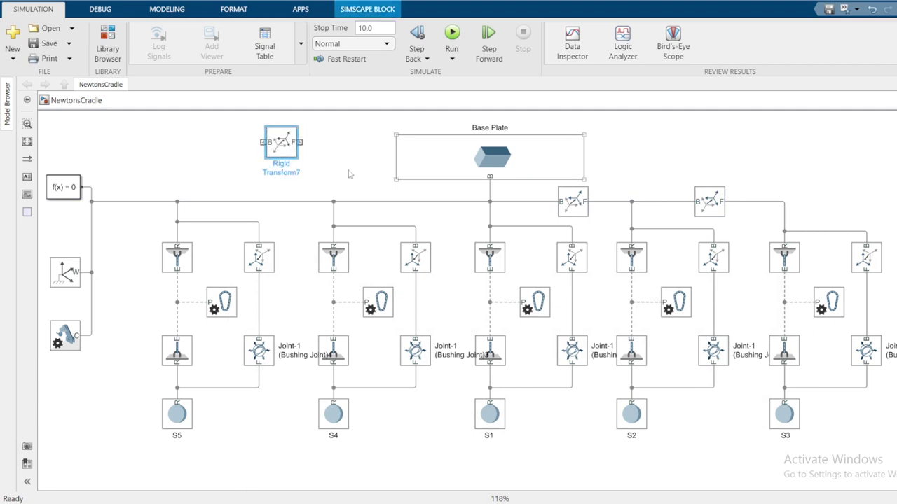
{"action": "key", "text": "ctrl+r"}
{"action": "key", "text": "ctrl+r"}
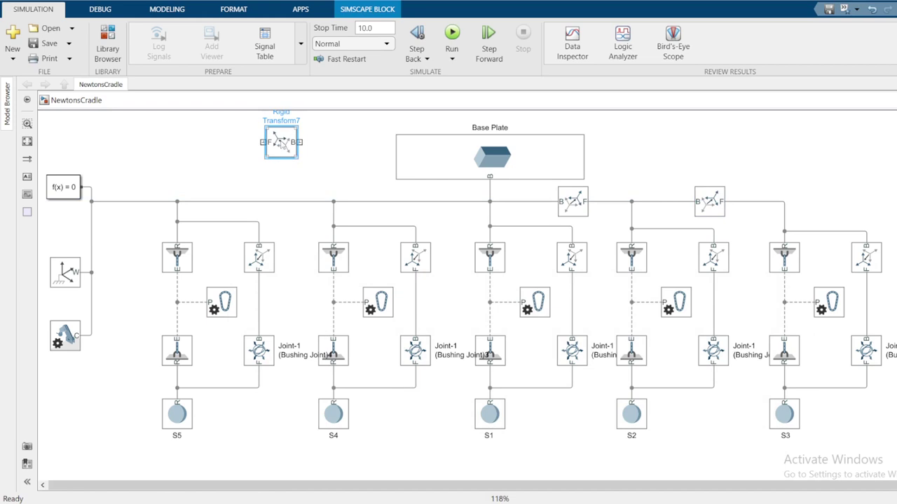
{"action": "left_click_drag", "start_coordinate": [281, 140], "coordinate": [262, 203]}
{"action": "left_click", "coordinate": [317, 165]}
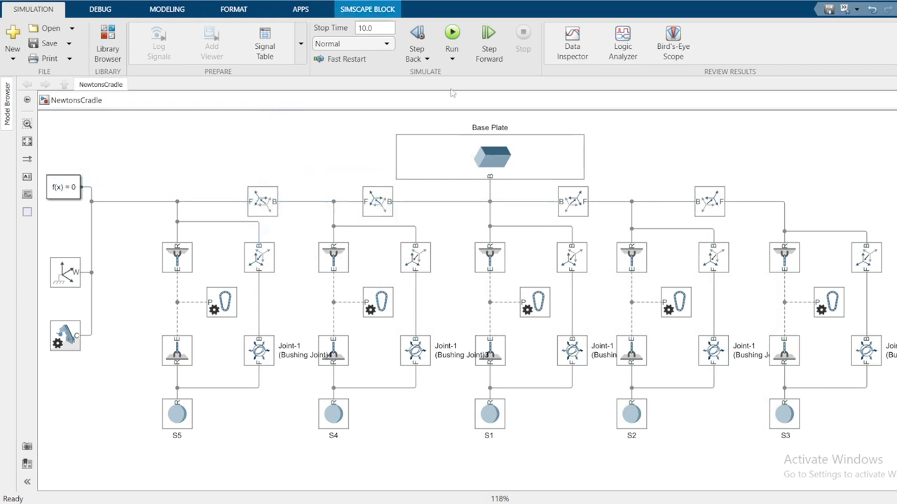
- Rerun the simulation and check where solids S1 to S5 sit in the Mechanics Explorer view
{"action": "left_click", "coordinate": [452, 35]}
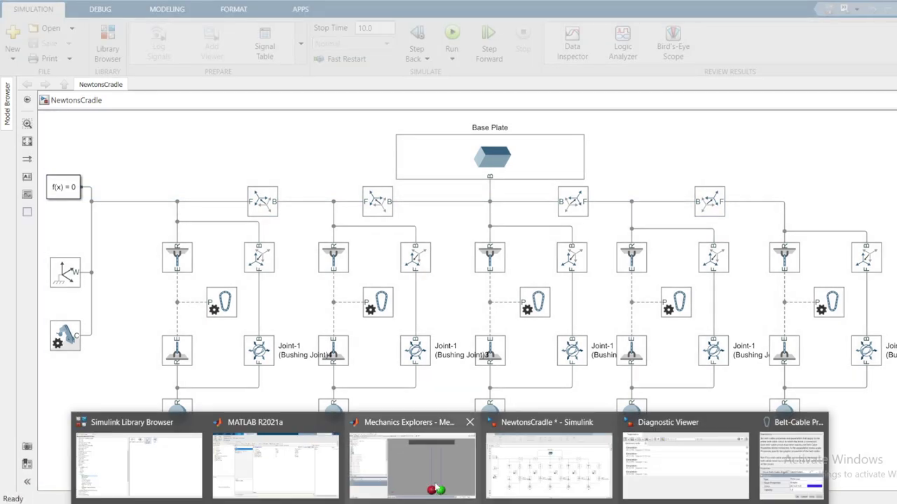
{"action": "left_click", "coordinate": [434, 481]}
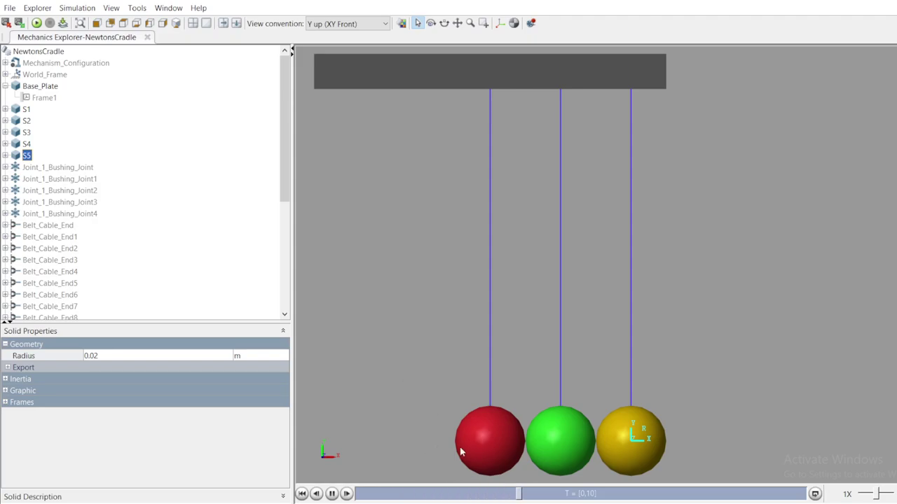
{"action": "left_click", "coordinate": [26, 109]}
{"action": "left_click", "coordinate": [25, 121]}
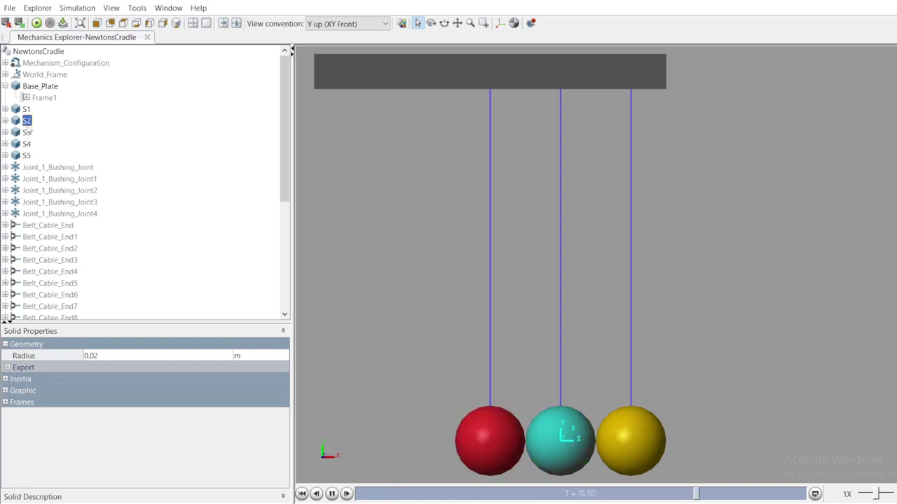
{"action": "left_click", "coordinate": [27, 133]}
{"action": "left_click", "coordinate": [33, 149]}
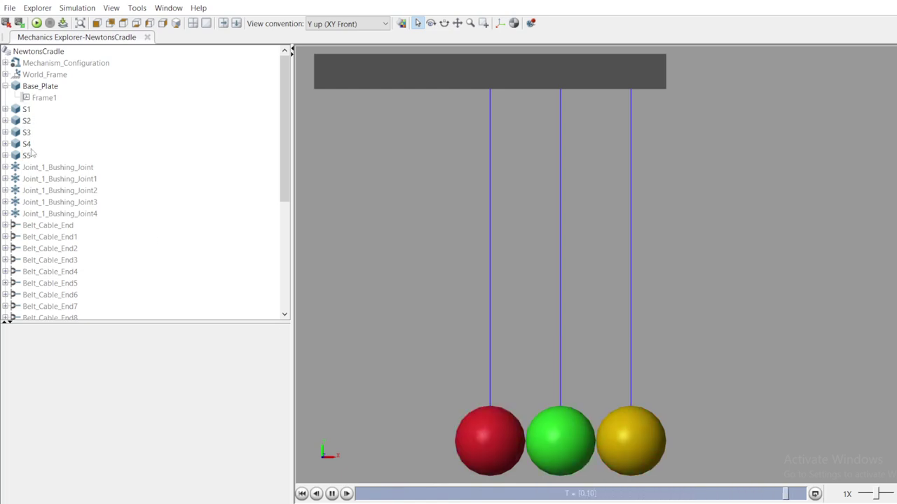
{"action": "left_click", "coordinate": [36, 155]}
{"action": "left_click", "coordinate": [37, 136]}
- Set the X-axis offset of the Rigid Transform between S5 and S4 to -0.04 m and accept the settings
{"action": "left_click", "coordinate": [892, 3]}
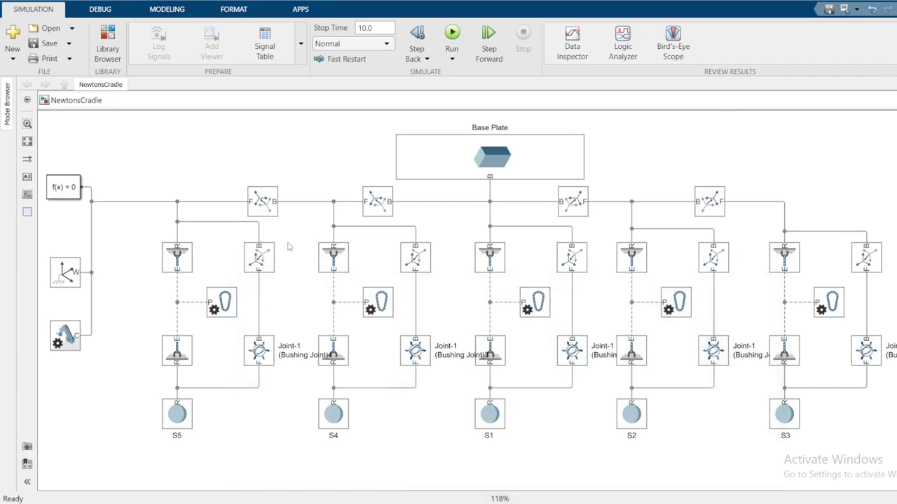
{"action": "left_click", "coordinate": [265, 205]}
{"action": "double_click", "coordinate": [265, 204]}
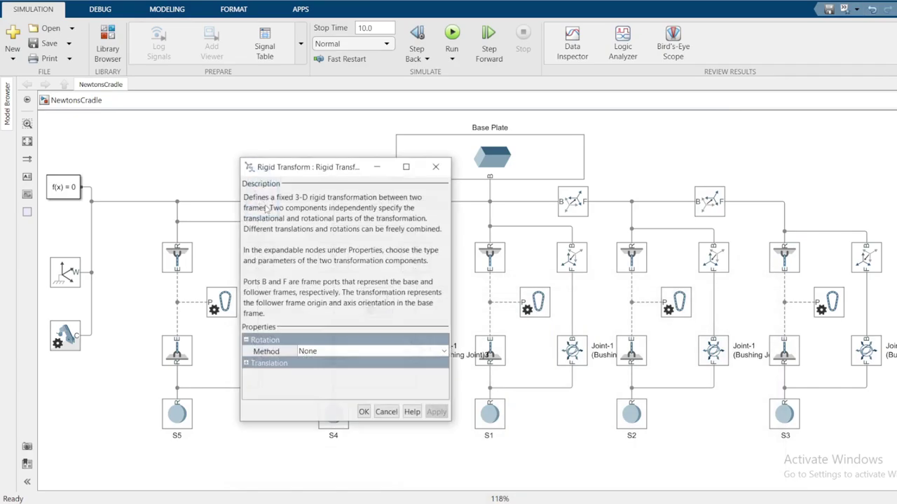
{"action": "left_click", "coordinate": [246, 363]}
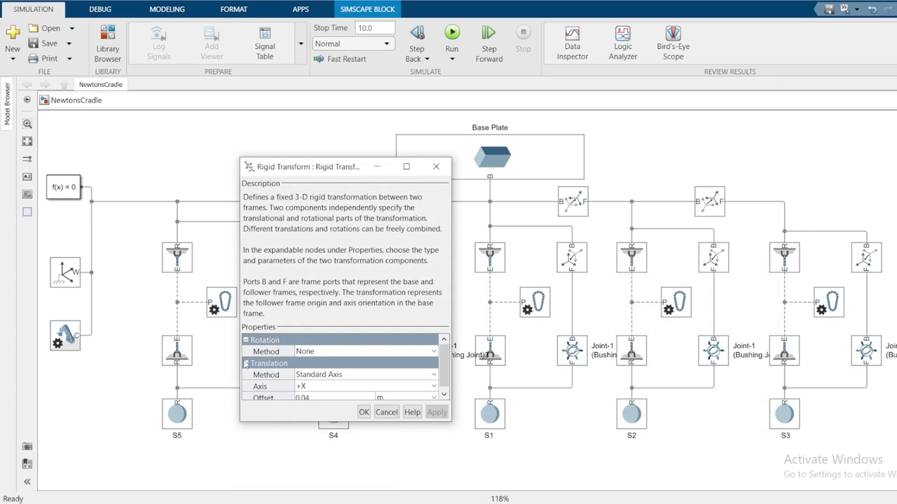
{"action": "left_click_drag", "start_coordinate": [322, 421], "coordinate": [319, 464]}
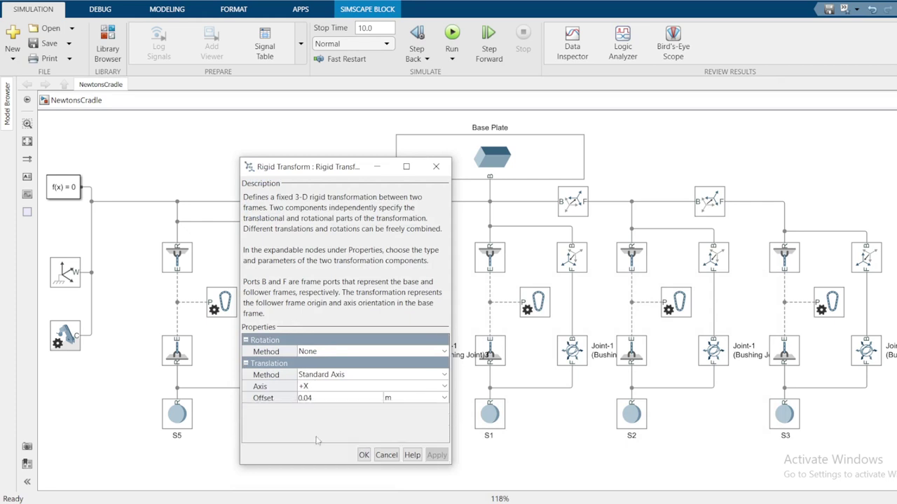
{"action": "left_click", "coordinate": [294, 398]}
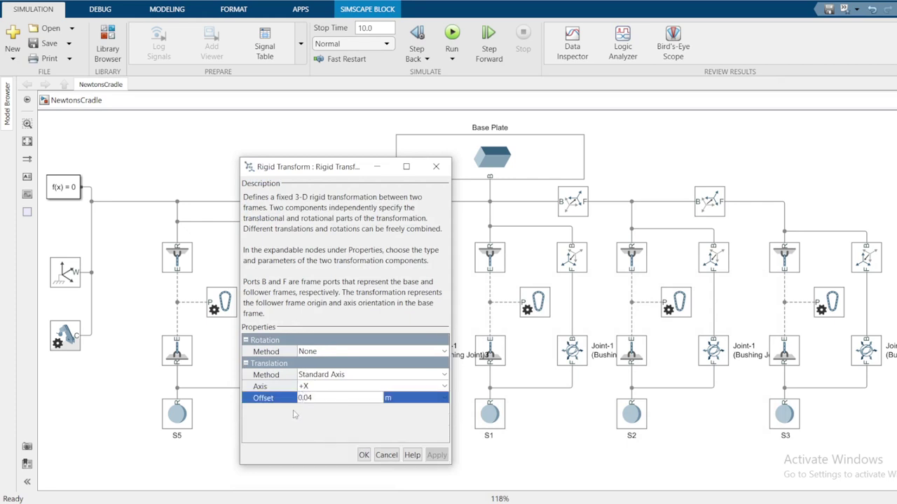
{"action": "left_click", "coordinate": [364, 454]}
- Set the X-axis offset of the Rigid Transform between S4 and S1 to -0.04 m and accept the settings
{"action": "double_click", "coordinate": [376, 202]}
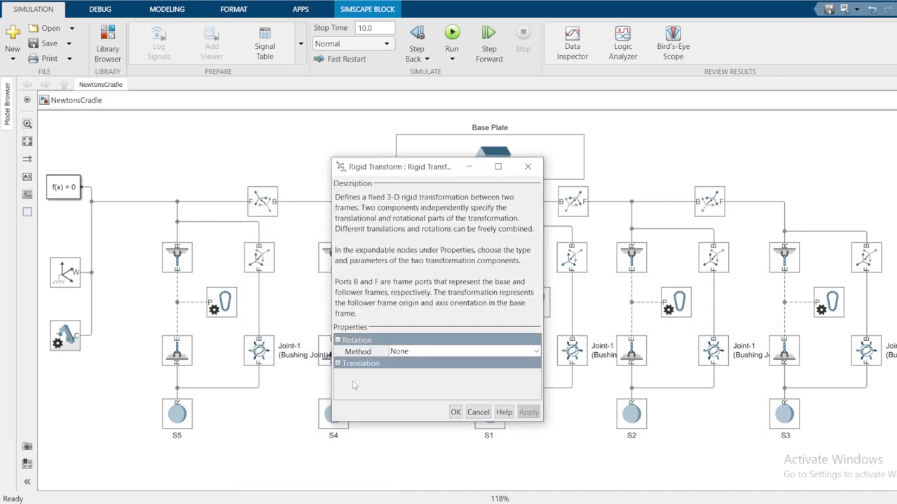
{"action": "left_click", "coordinate": [338, 364]}
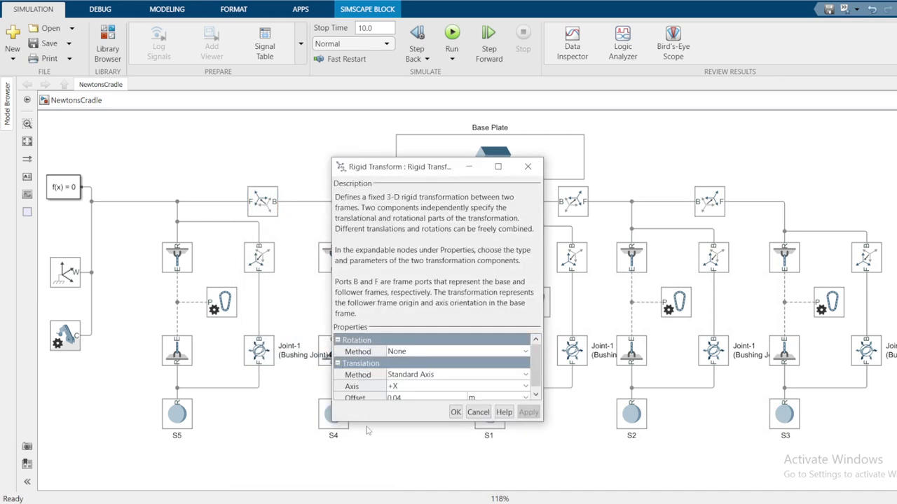
{"action": "left_click_drag", "start_coordinate": [366, 421], "coordinate": [367, 468]}
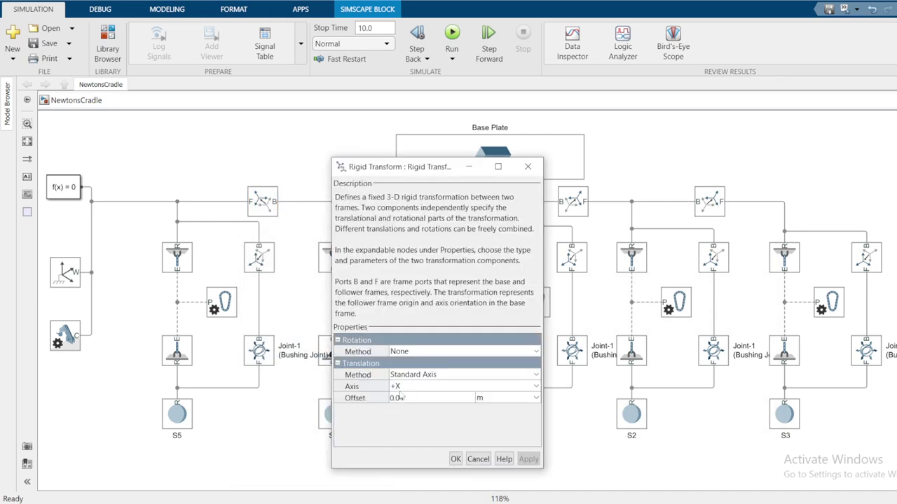
{"action": "left_click", "coordinate": [398, 389]}
{"action": "left_click", "coordinate": [403, 408]}
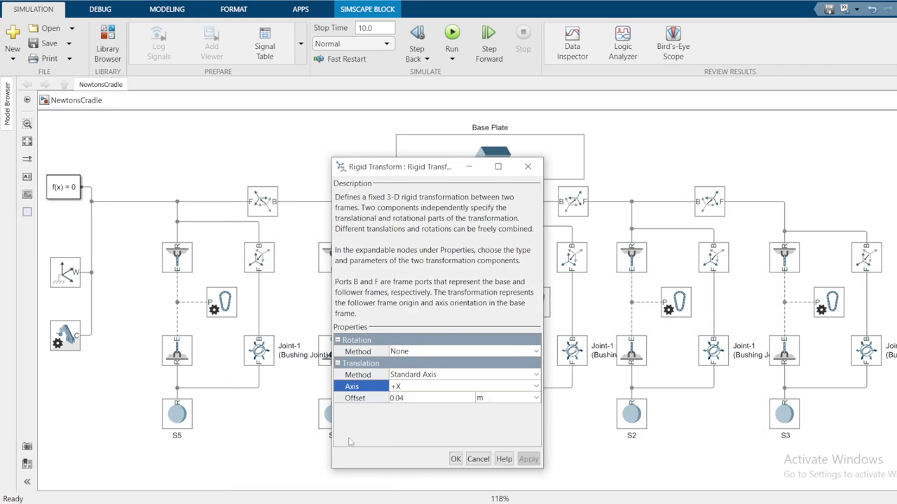
{"action": "left_click", "coordinate": [395, 399]}
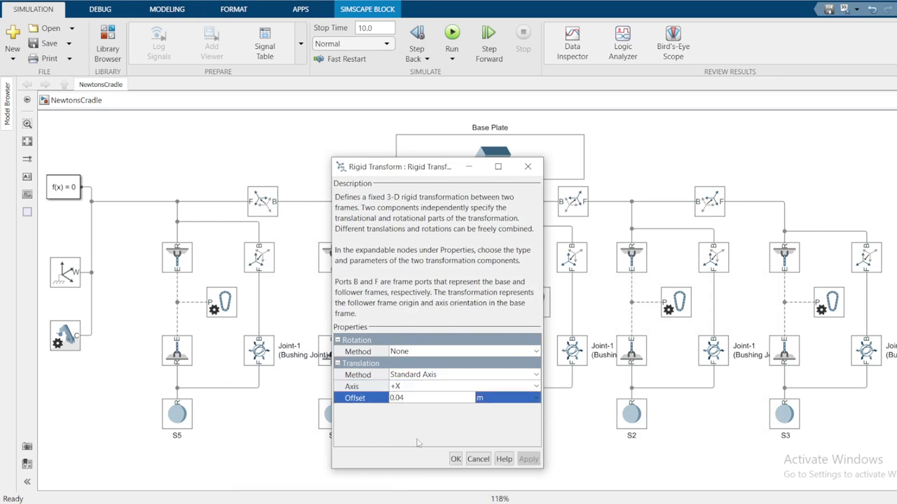
{"action": "type", "text": "-"}
{"action": "left_click", "coordinate": [460, 461]}
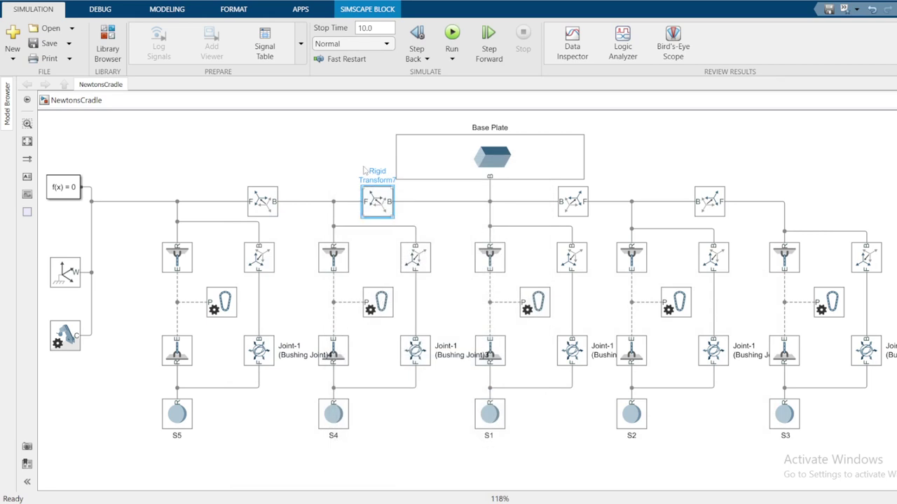
- Run the simulation, check the spacing of all five spheres in Mechanics Explorer's front view, and return to the block diagram
{"action": "left_click", "coordinate": [451, 33]}
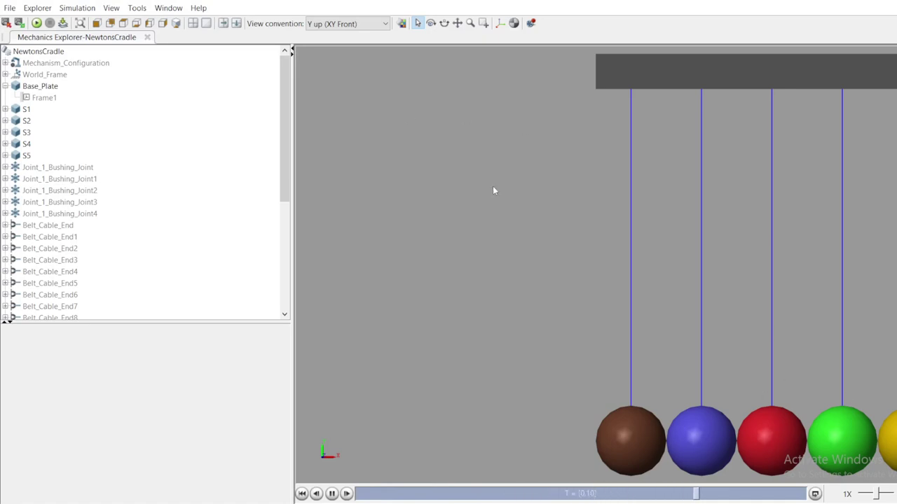
{"action": "key", "text": "alt+Tab"}
{"action": "key", "text": "alt+Tab"}
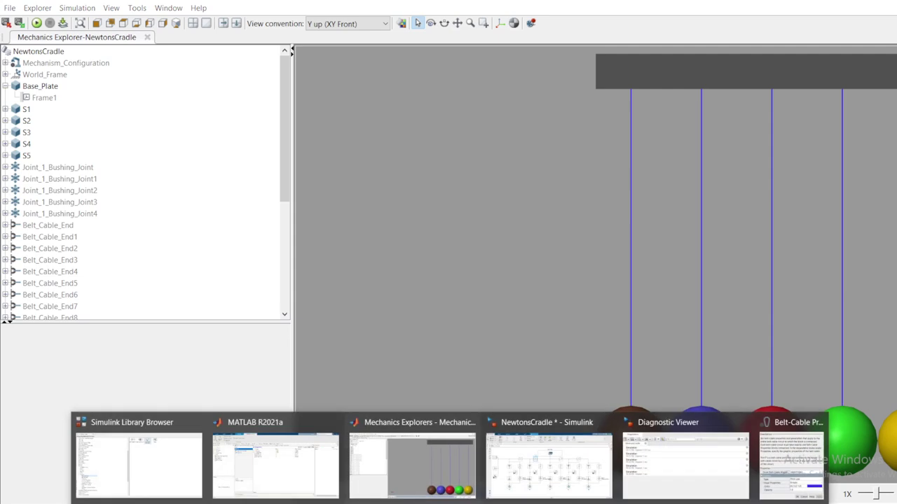
{"action": "left_click", "coordinate": [564, 480]}
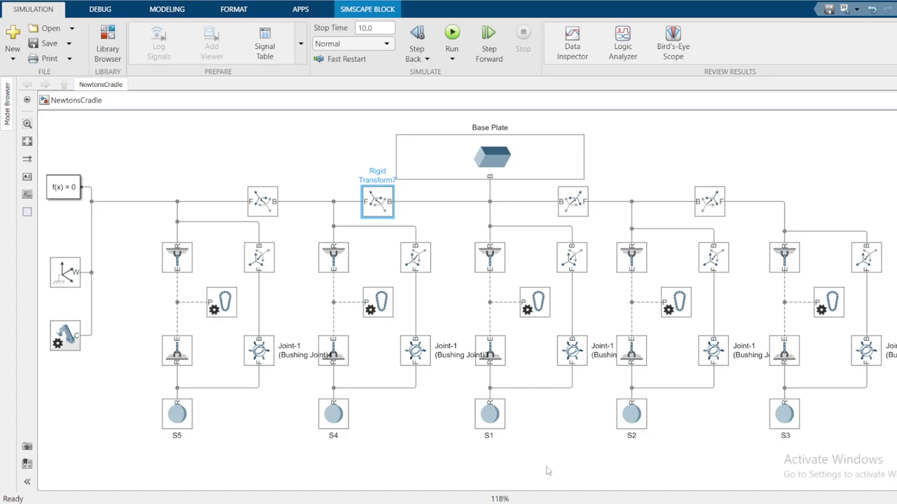
{"action": "left_click", "coordinate": [674, 143]}
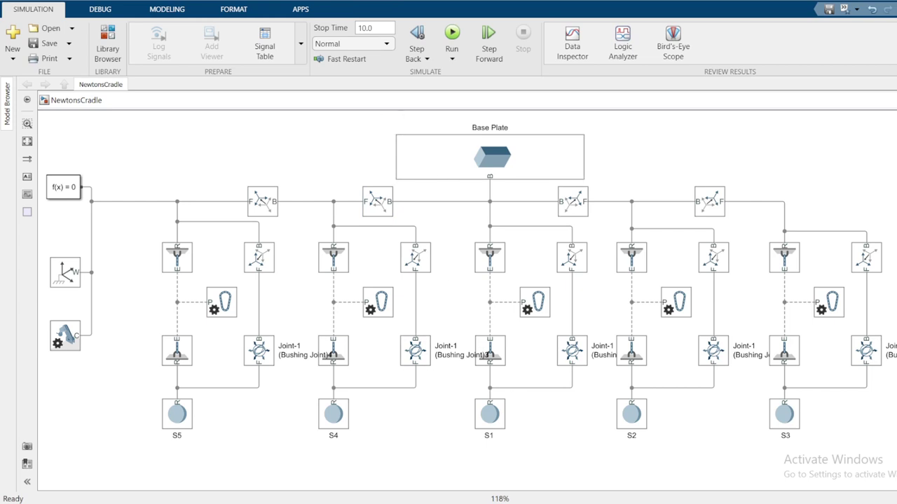
{"action": "left_click", "coordinate": [443, 465]}
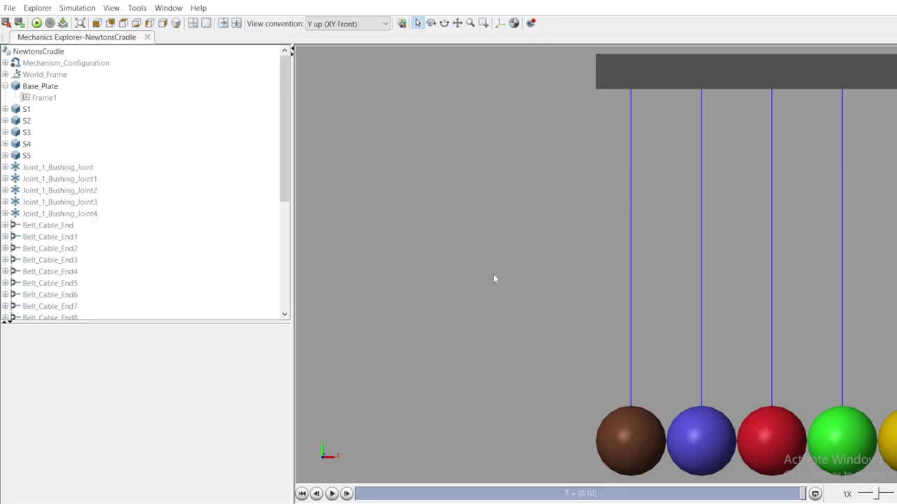
{"action": "left_click", "coordinate": [97, 23]}
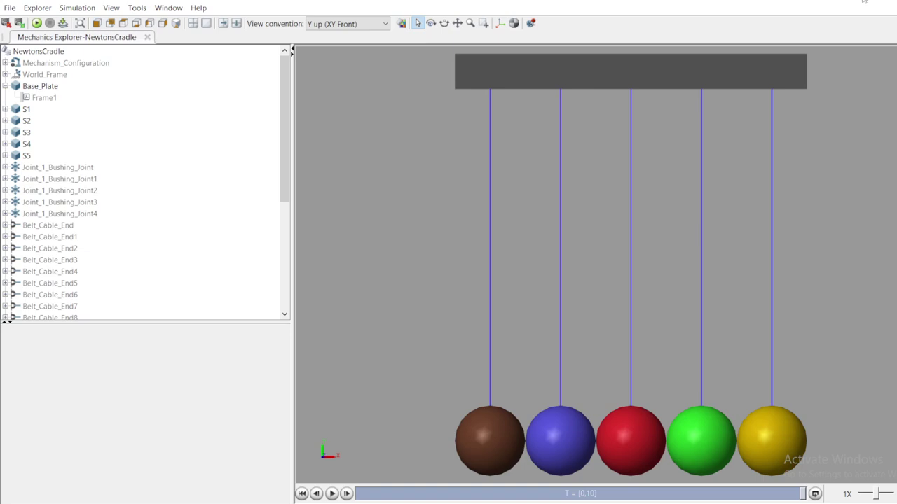
{"action": "left_click", "coordinate": [887, 6]}
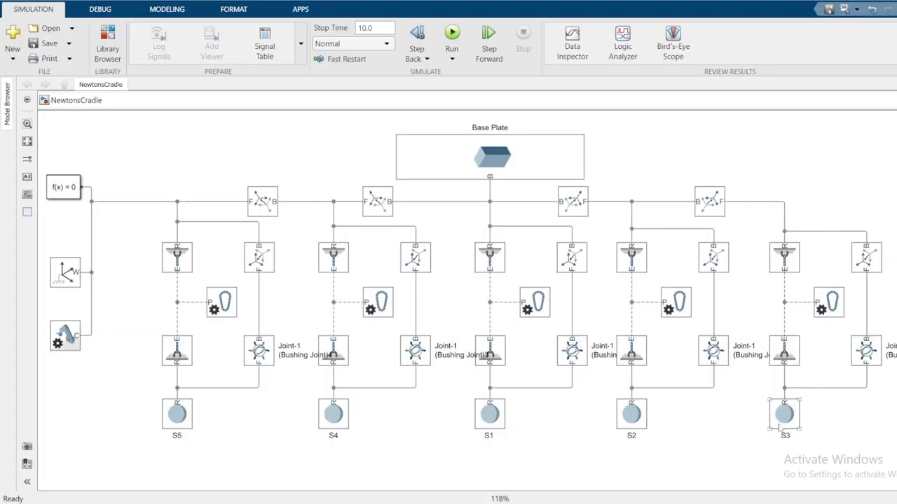
- Switch to the Snipping Tool to review the pendulum sketch with the -30° angle, and return to the model
{"action": "left_click", "coordinate": [785, 413]}
{"action": "left_click", "coordinate": [585, 475]}
{"action": "key", "text": "alt+Tab"}
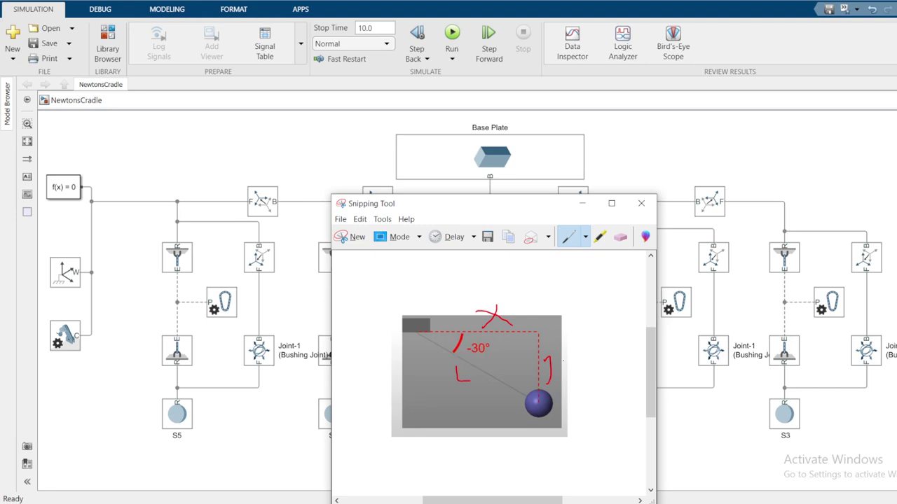
{"action": "left_click", "coordinate": [581, 203]}
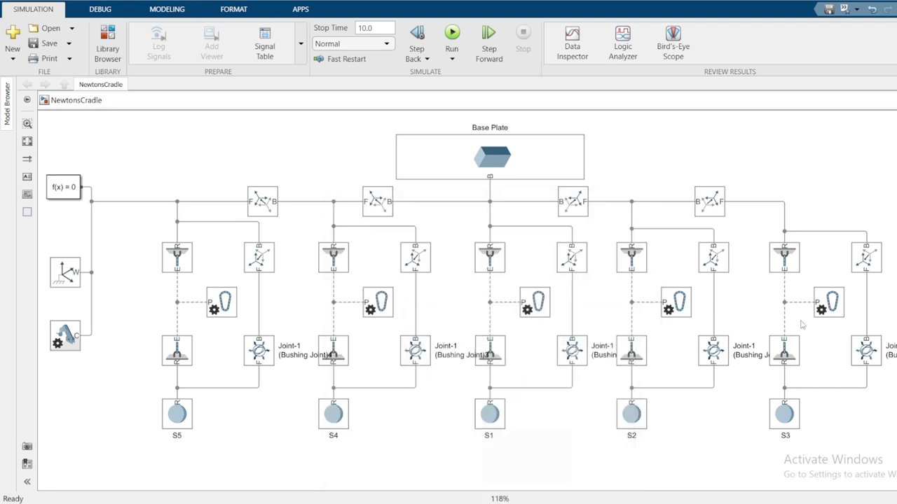
- Open the Rigid Transform above S3's bushing joint and change its translation method to Cartesian
{"action": "double_click", "coordinate": [868, 261]}
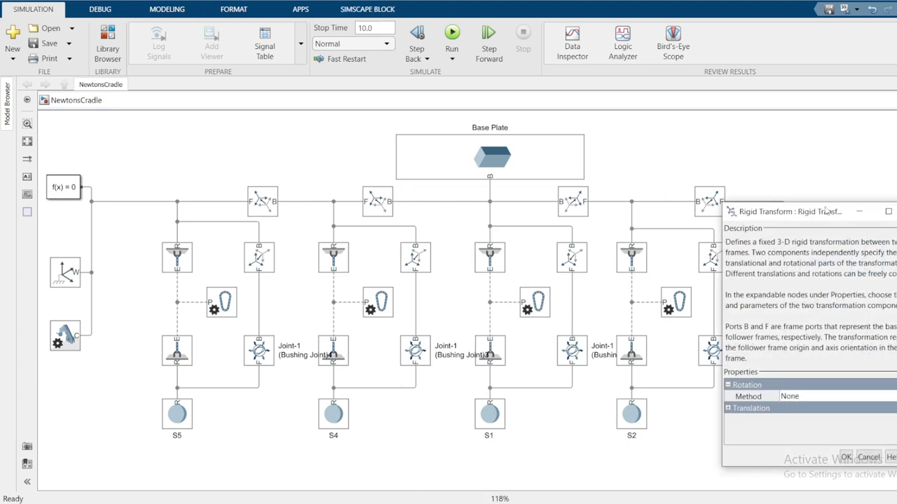
{"action": "left_click_drag", "start_coordinate": [815, 214], "coordinate": [616, 154]}
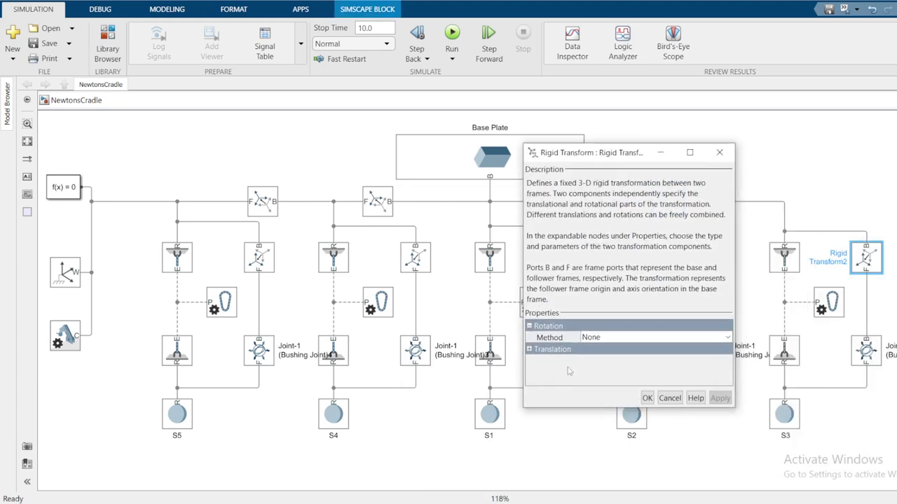
{"action": "left_click", "coordinate": [529, 350]}
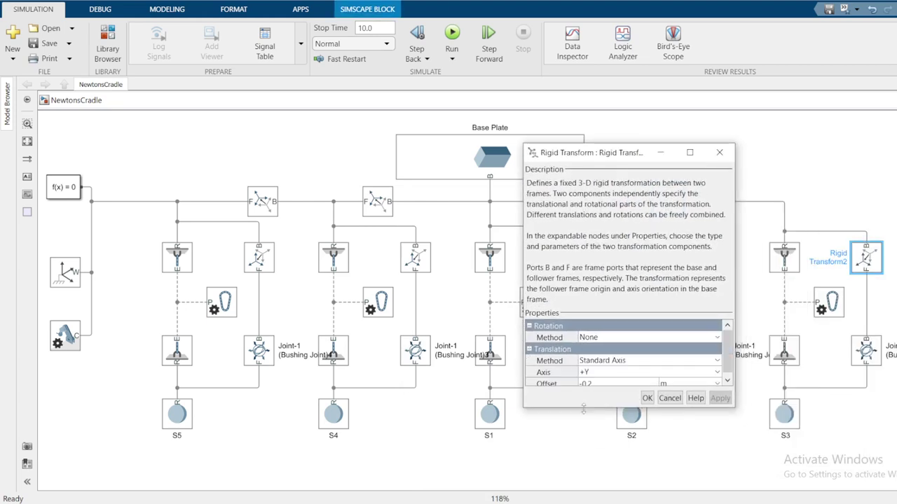
{"action": "left_click_drag", "start_coordinate": [583, 407], "coordinate": [585, 491]}
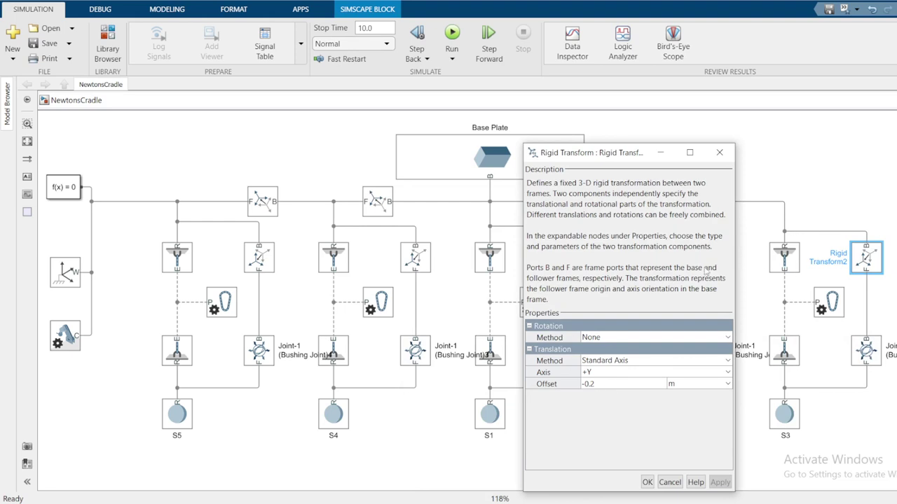
{"action": "left_click_drag", "start_coordinate": [623, 160], "coordinate": [424, 139]}
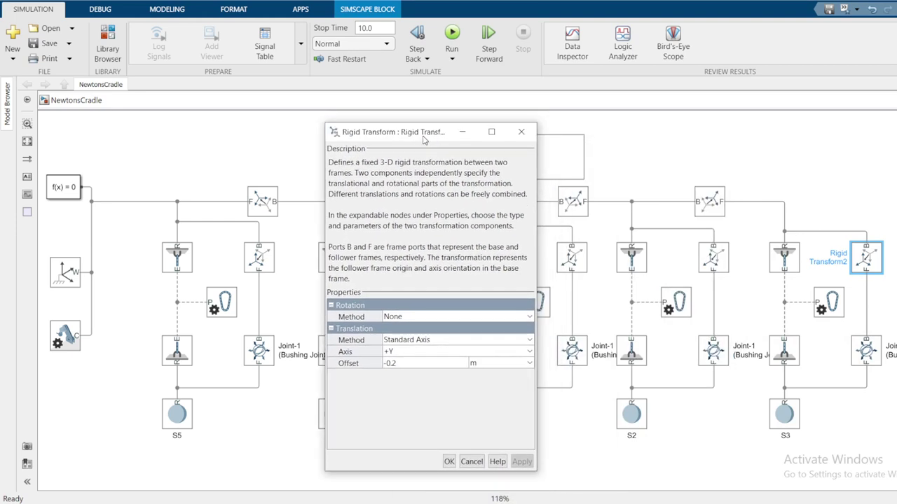
{"action": "left_click", "coordinate": [413, 341]}
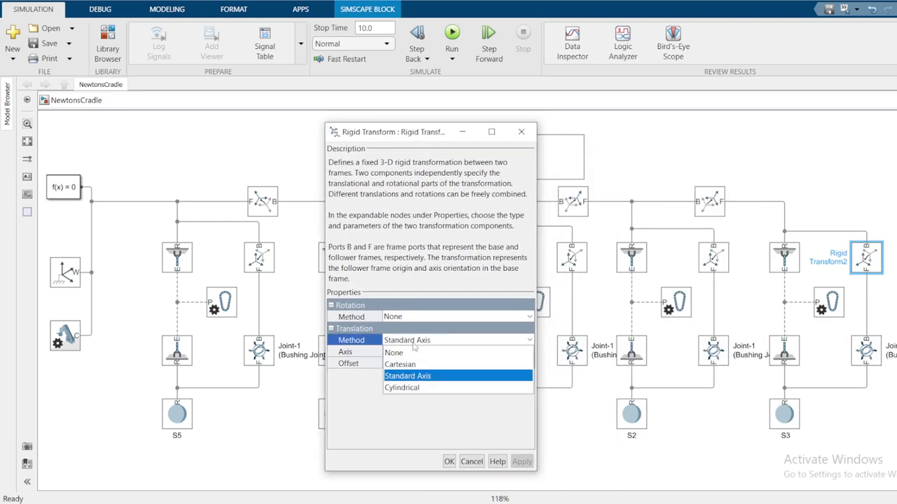
{"action": "left_click", "coordinate": [404, 377]}
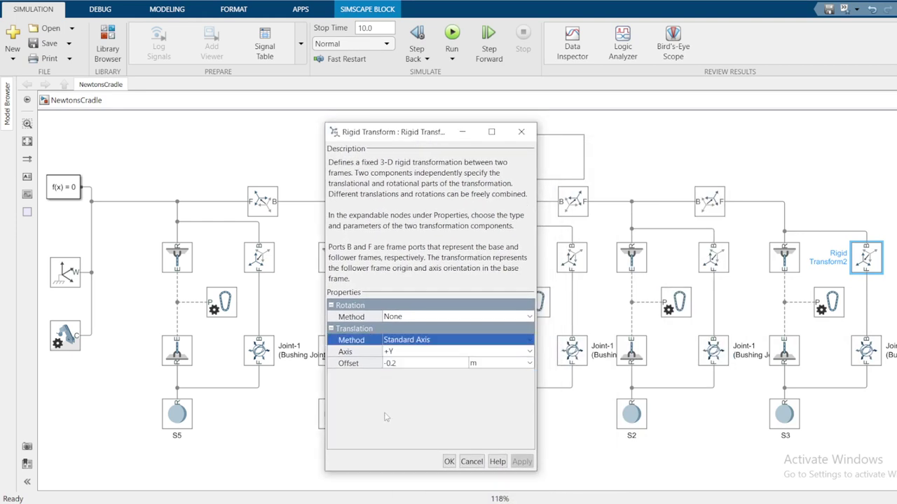
{"action": "left_click", "coordinate": [404, 342]}
{"action": "left_click", "coordinate": [412, 364]}
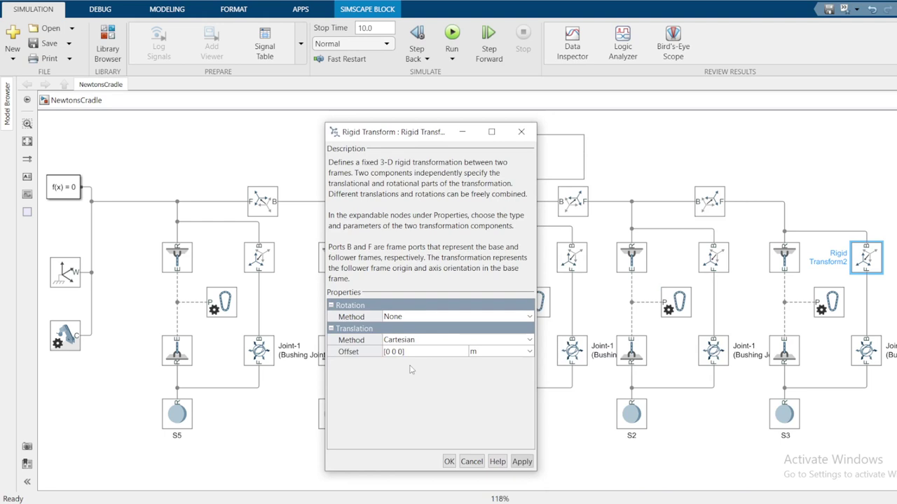
- Enter 0.2*cos(pi/6) as the X component and -0.2*sin(pi/6) as the Y component of the Cartesian offset, in metres
{"action": "left_click", "coordinate": [396, 353]}
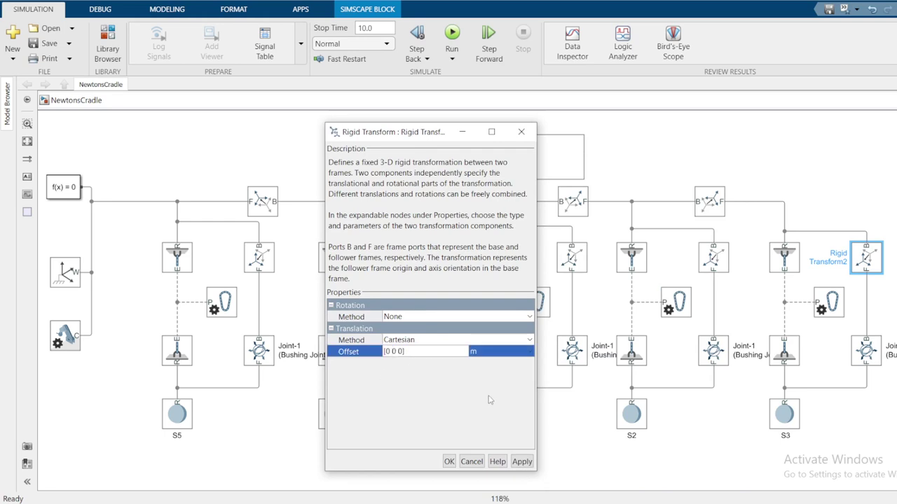
{"action": "key", "text": "BackSpace"}
{"action": "key", "text": "BackSpace"}
{"action": "type", "text": "0.2 "}
{"action": "type", "text": "*"}
{"action": "type", "text": "cos"}
{"action": "type", "text": "("}
{"action": "type", "text": "pi"}
{"action": "type", "text": "/"}
{"action": "type", "text": "6)"}
{"action": "type", "text": " -"}
{"action": "type", "text": "0.2"}
{"action": "type", "text": "*"}
{"action": "type", "text": "sin("}
{"action": "type", "text": "p"}
{"action": "type", "text": "i/6"}
{"action": "type", "text": ")"}
{"action": "key", "text": "Return"}
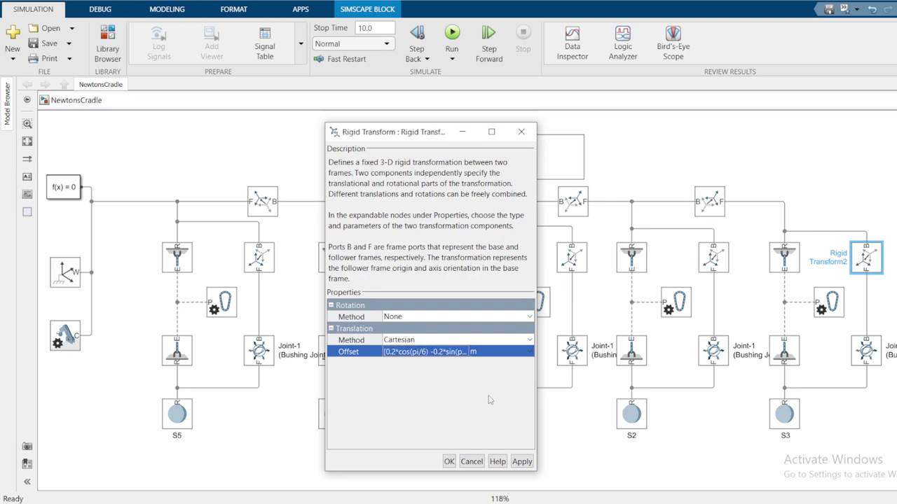
- Remove the surplus zero so the offset vector is [0.2*cos(pi/6) -0.2*sin(pi/6) 0], and accept the block settings
{"action": "left_click", "coordinate": [412, 353]}
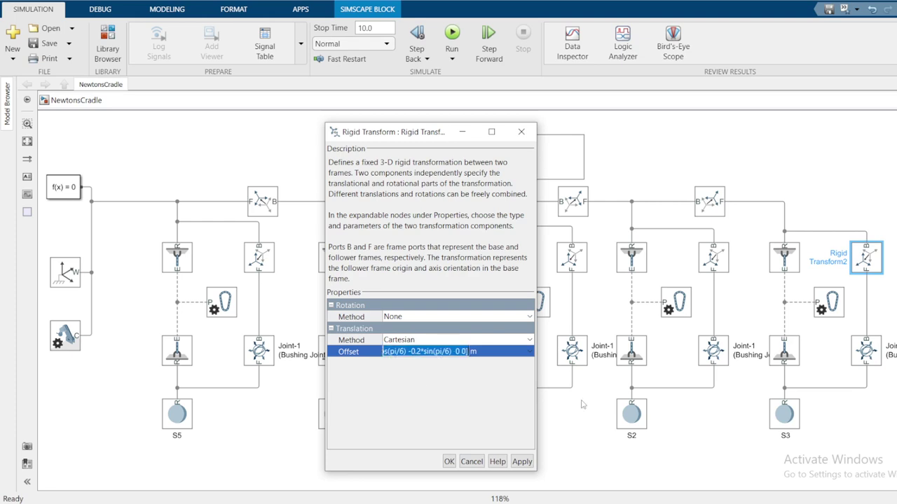
{"action": "left_click", "coordinate": [461, 354]}
{"action": "key", "text": "BackSpace"}
{"action": "key", "text": "BackSpace"}
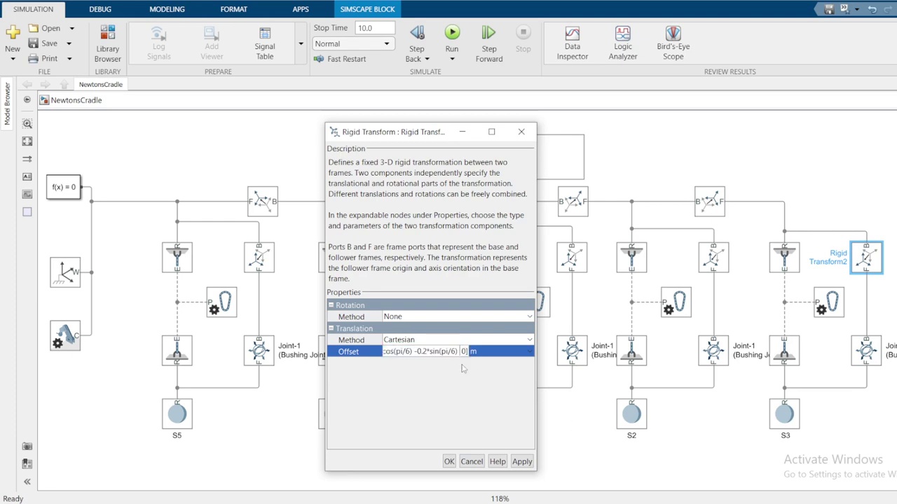
{"action": "left_click", "coordinate": [522, 464]}
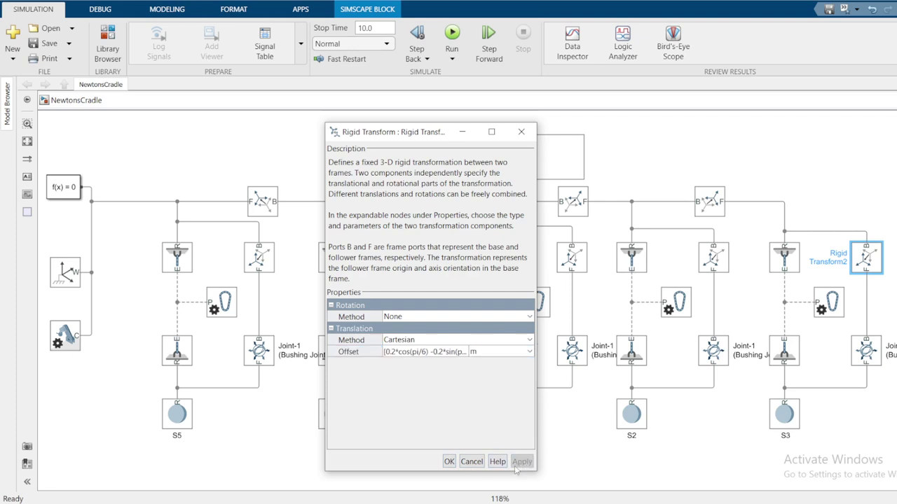
{"action": "left_click", "coordinate": [449, 462]}
- Run the NewtonsCradle simulation and check how the raised sphere S3 swings in Mechanics Explorer
{"action": "left_click", "coordinate": [503, 142]}
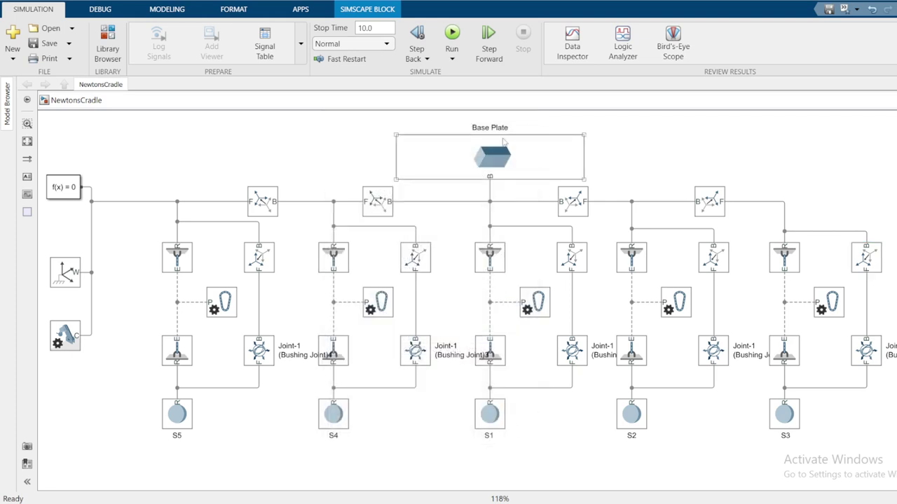
{"action": "left_click", "coordinate": [451, 36]}
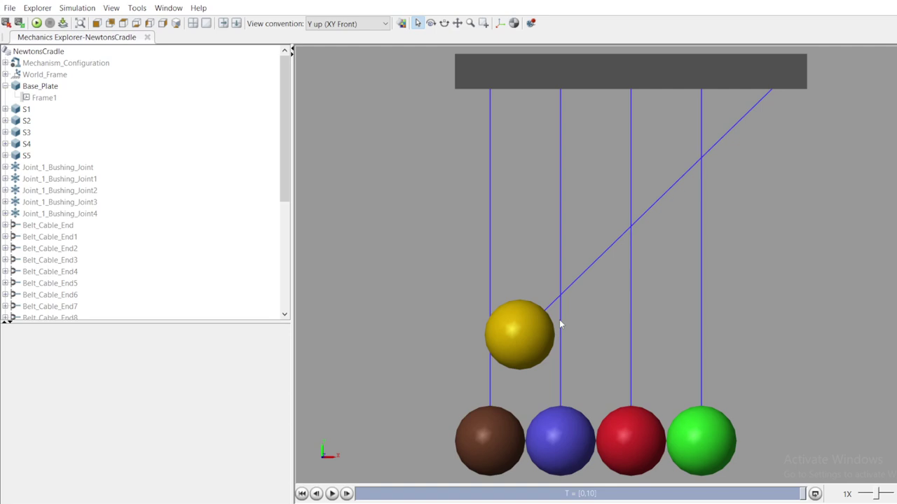
- Return to the NewtonsCradle model and open the 3D section of the Simscape Multibody Contact Forces Library in the Library Browser
{"action": "left_click_drag", "start_coordinate": [285, 195], "coordinate": [414, 201]}
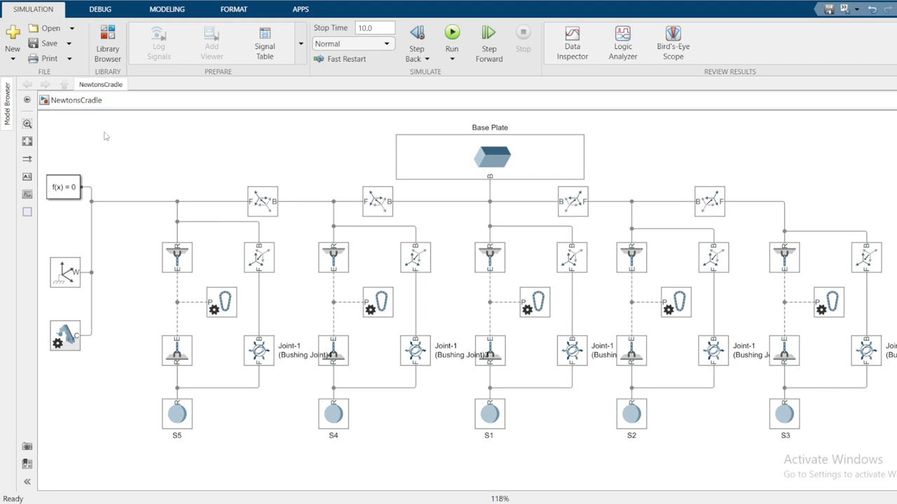
{"action": "left_click", "coordinate": [102, 48]}
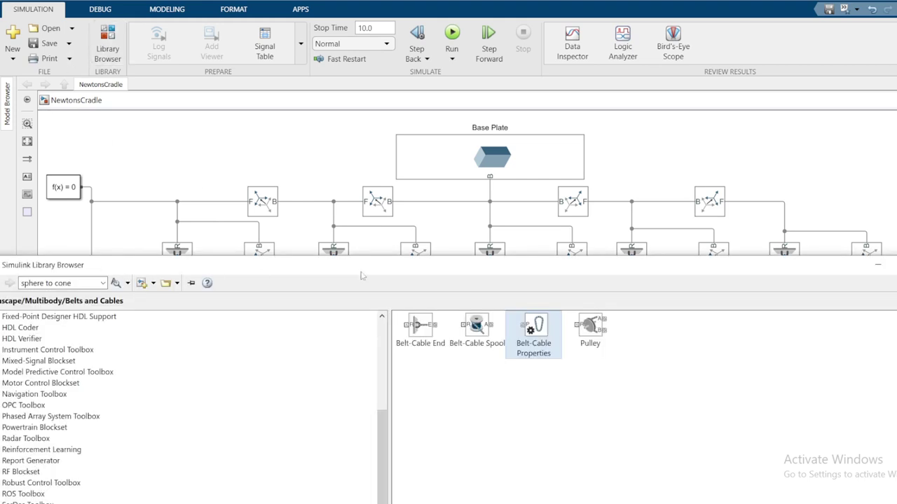
{"action": "left_click", "coordinate": [889, 264]}
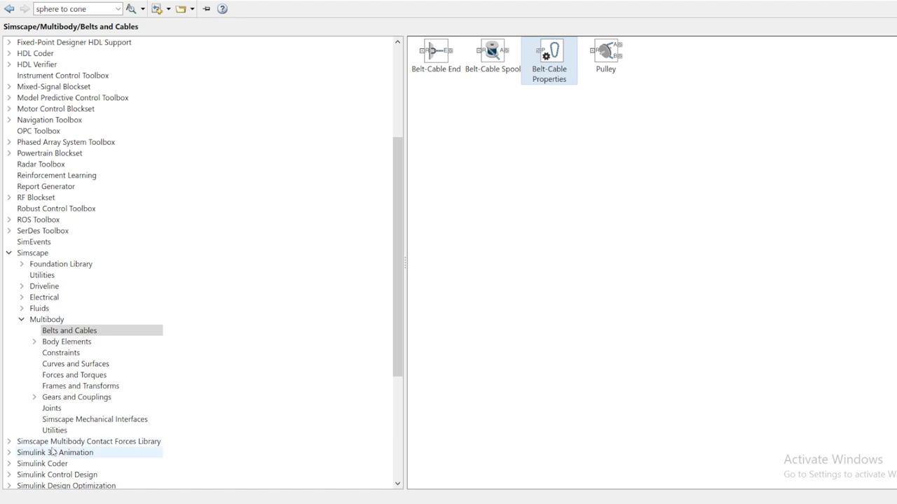
{"action": "left_click", "coordinate": [9, 443]}
{"action": "left_click", "coordinate": [35, 465]}
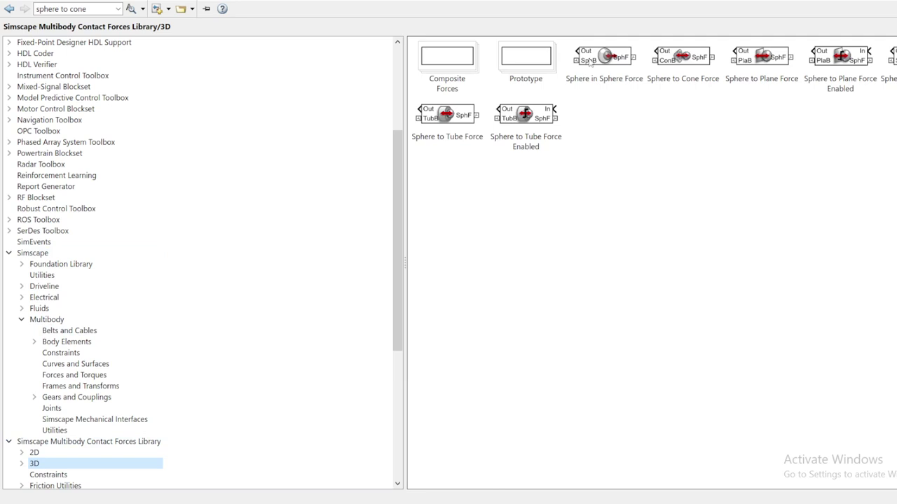
- Add a Sphere in Sphere Force block and a Sphere to Sphere Force block from the library to the NewtonsCradle model
{"action": "left_click", "coordinate": [884, 126]}
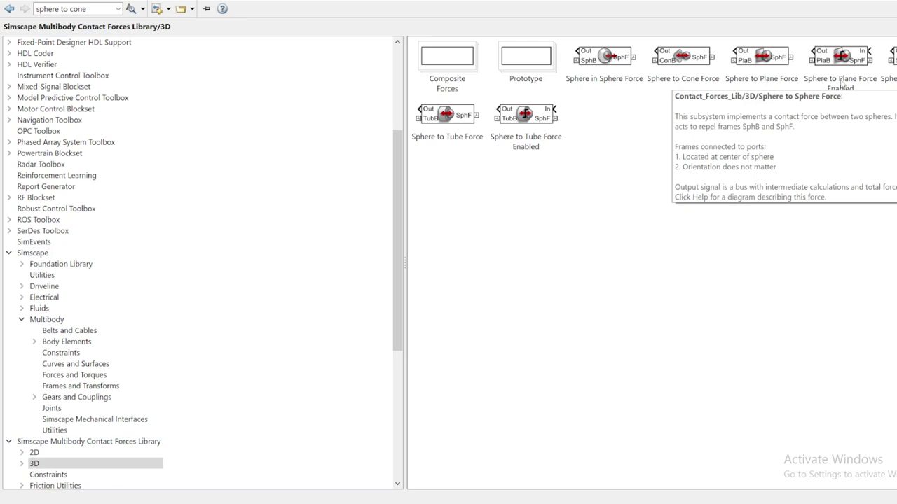
{"action": "mouse_move", "coordinate": [618, 63]}
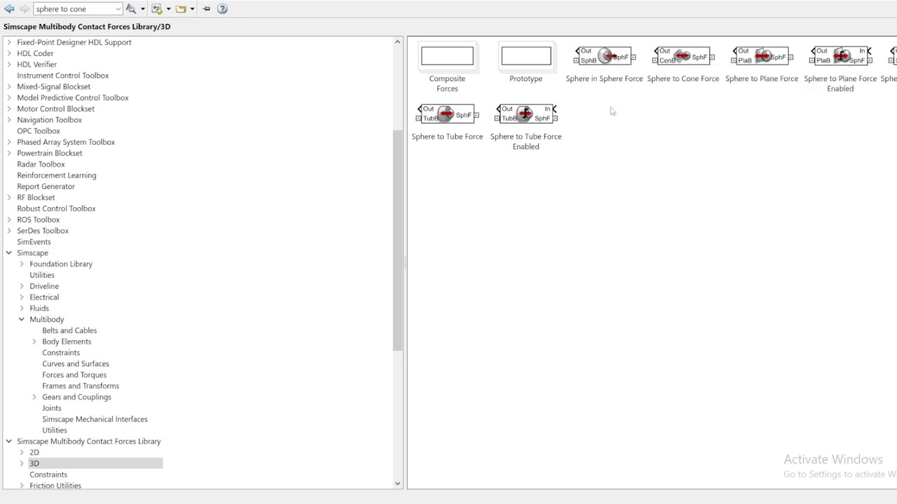
{"action": "right_click", "coordinate": [610, 59]}
{"action": "key", "text": "Escape"}
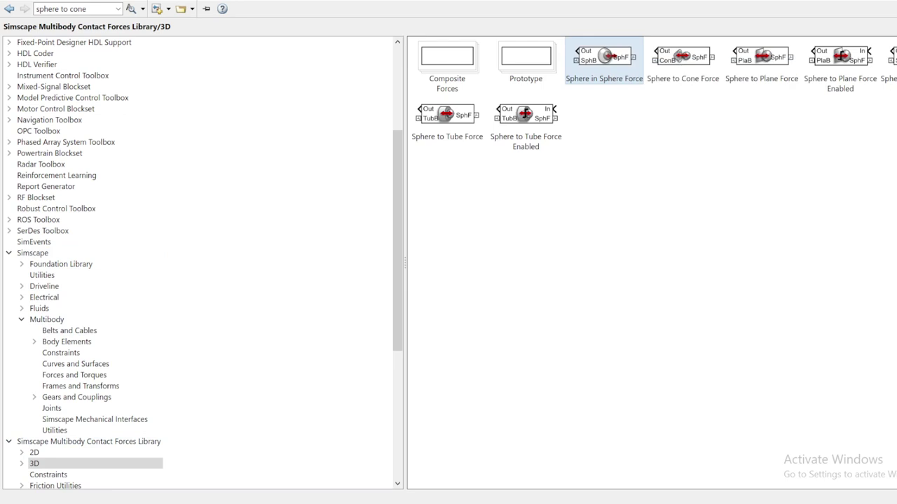
{"action": "right_click", "coordinate": [888, 59]}
{"action": "left_click", "coordinate": [820, 62]}
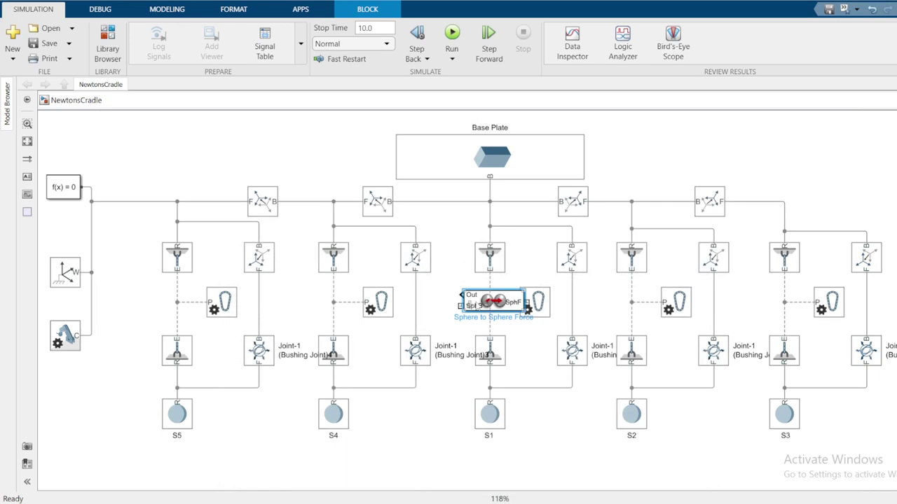
- Move the two contact force blocks off the S1 cable into free space, Sphere in Sphere below S1 and Sphere to Sphere below S2
{"action": "left_click_drag", "start_coordinate": [494, 301], "coordinate": [583, 452]}
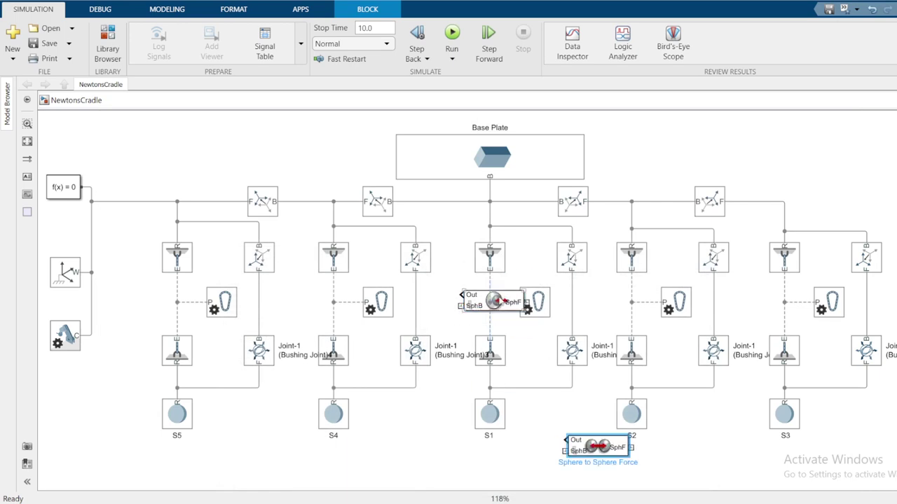
{"action": "left_click_drag", "start_coordinate": [494, 301], "coordinate": [454, 451]}
{"action": "left_click_drag", "start_coordinate": [610, 449], "coordinate": [598, 460]}
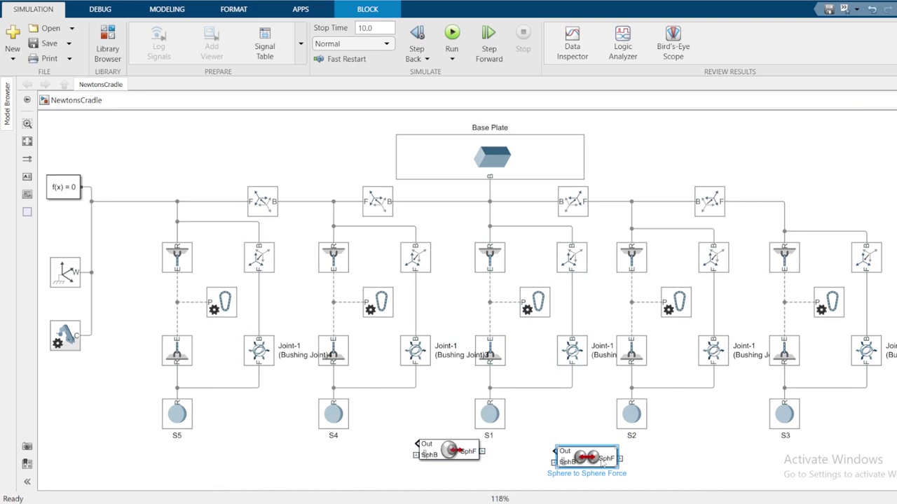
- Compare the two contact force blocks and delete the Sphere in Sphere Force block below S1
{"action": "scroll", "coordinate": [610, 466], "scroll_direction": "down", "scroll_amount": 2}
{"action": "scroll", "coordinate": [606, 445], "scroll_direction": "up", "scroll_amount": 3}
{"action": "scroll", "coordinate": [600, 392], "scroll_direction": "down", "scroll_amount": 1}
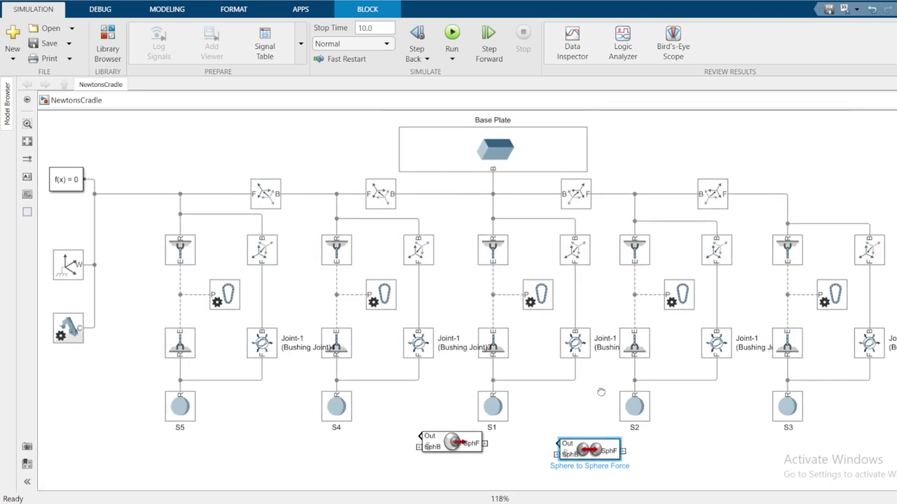
{"action": "scroll", "coordinate": [600, 392], "scroll_direction": "down", "scroll_amount": 3}
{"action": "scroll", "coordinate": [545, 286], "scroll_direction": "up", "scroll_amount": 2}
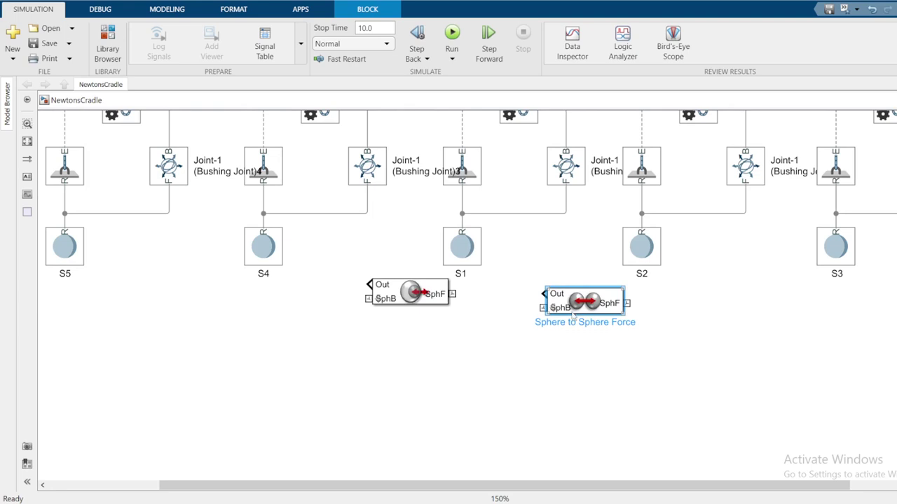
{"action": "scroll", "coordinate": [594, 308], "scroll_direction": "up", "scroll_amount": 6}
{"action": "scroll", "coordinate": [615, 278], "scroll_direction": "down", "scroll_amount": 3}
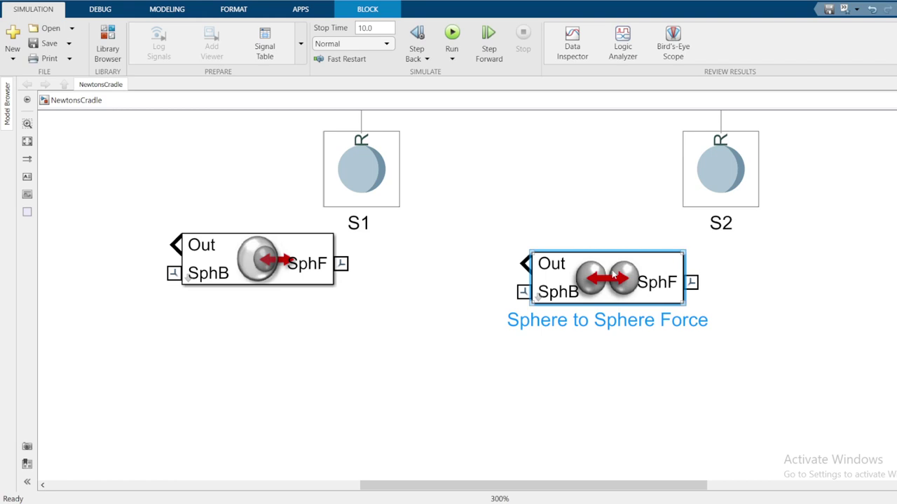
{"action": "left_click", "coordinate": [254, 284]}
{"action": "key", "text": "Delete"}
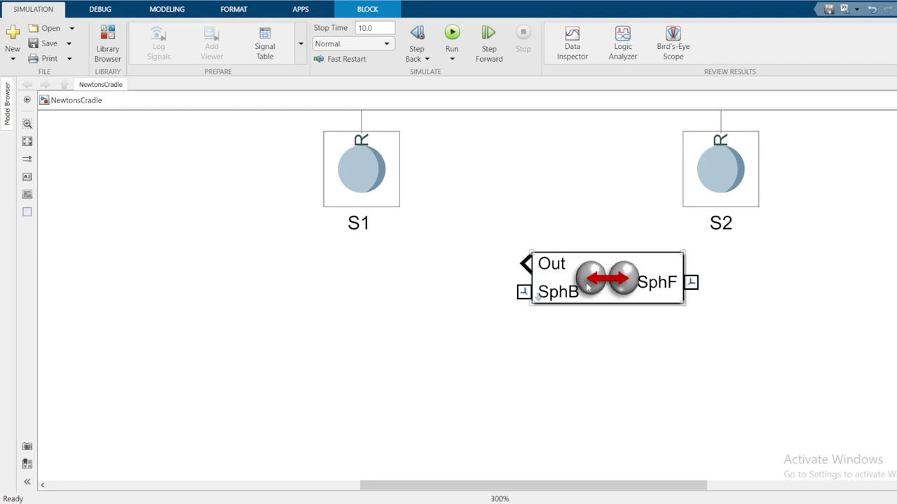
- Set both the base and follower sphere radius of the Sphere to Sphere Force block to 0.02 m
{"action": "left_click", "coordinate": [617, 278]}
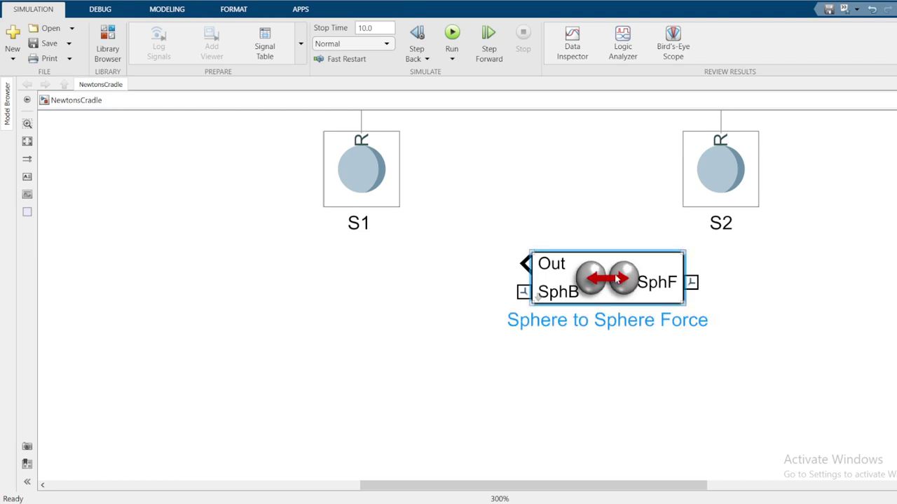
{"action": "double_click", "coordinate": [617, 279]}
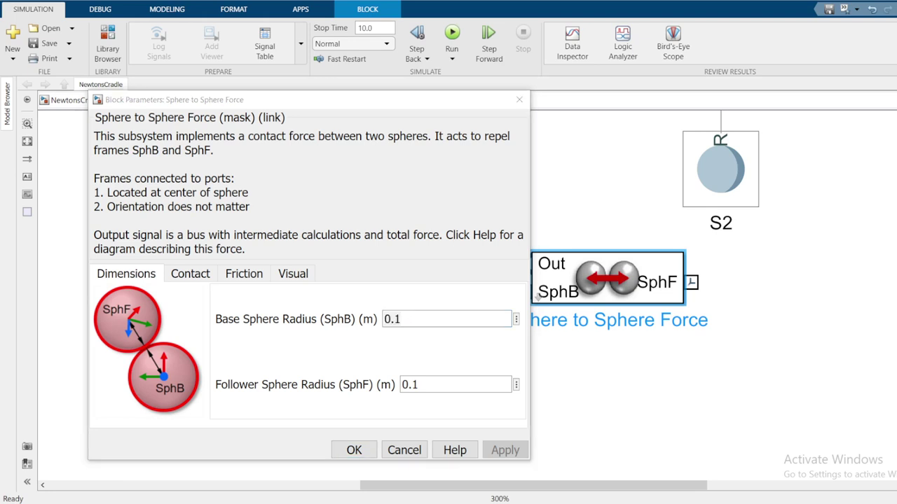
{"action": "left_click", "coordinate": [328, 322]}
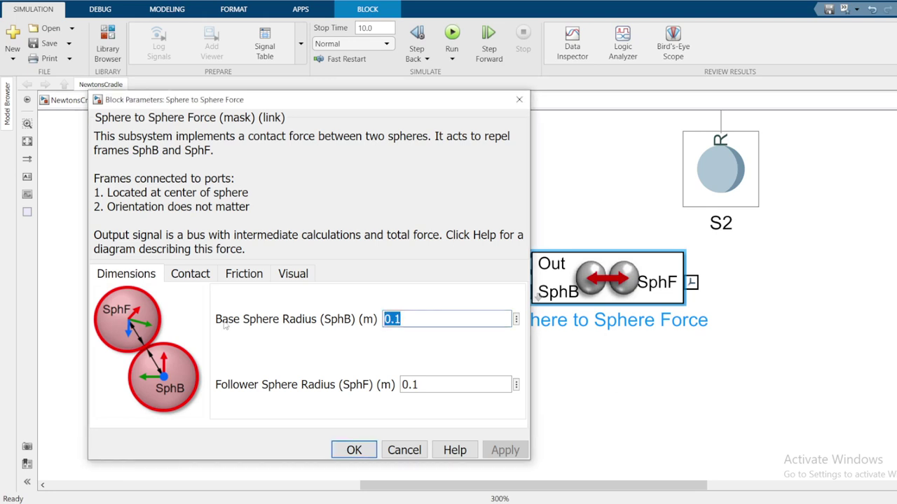
{"action": "type", "text": "0"}
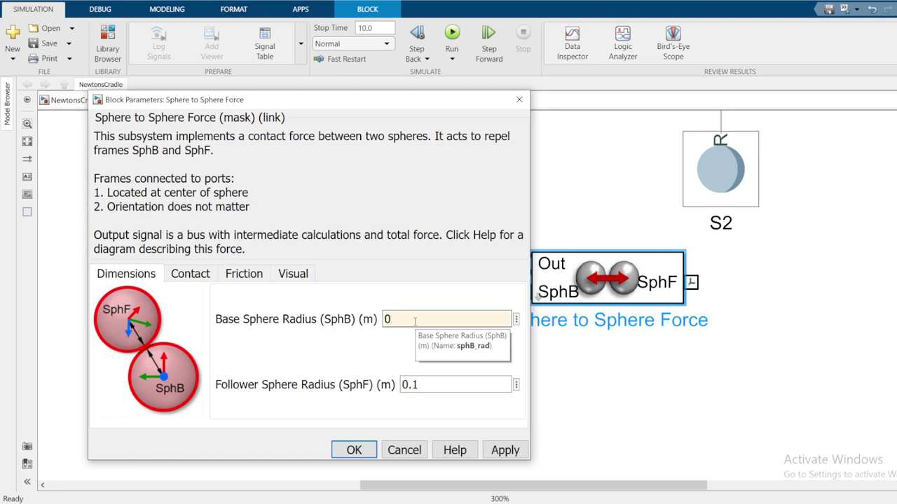
{"action": "type", "text": "..02"}
{"action": "double_click", "coordinate": [414, 385]}
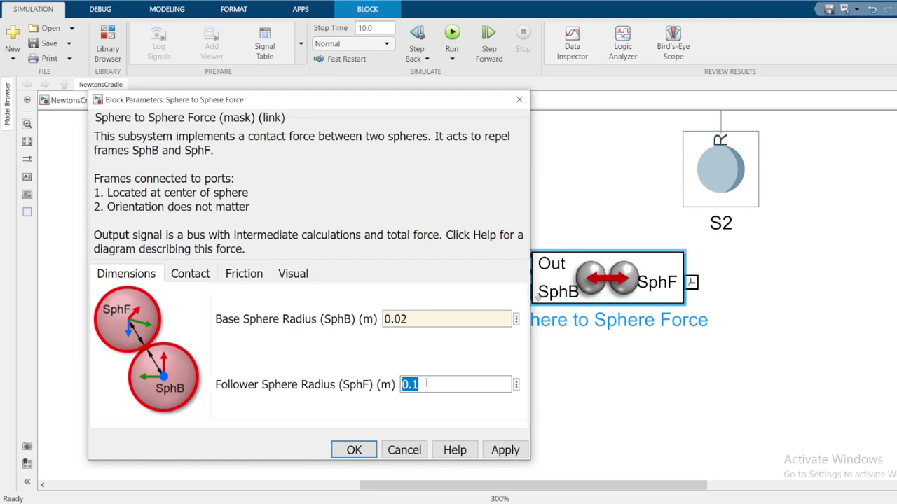
{"action": "type", "text": "0.02"}
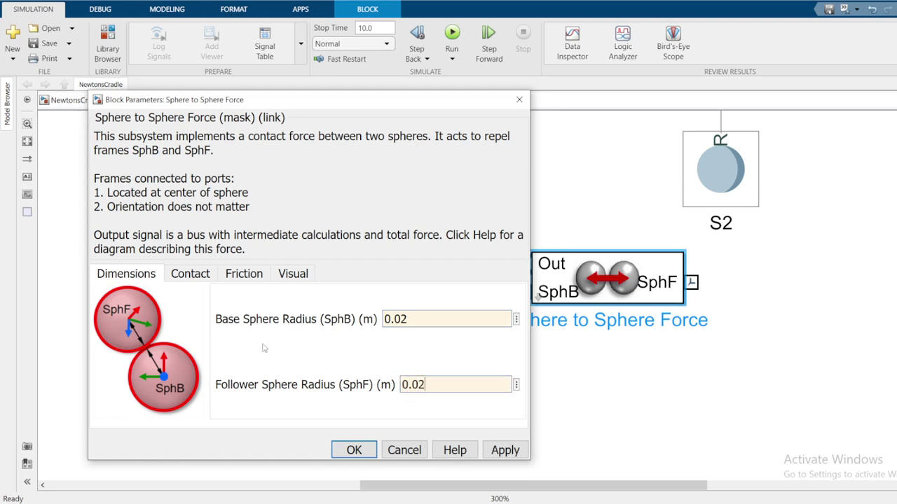
- Change the contact force law of the Sphere to Sphere Force block to Nonlinear
{"action": "left_click", "coordinate": [190, 274]}
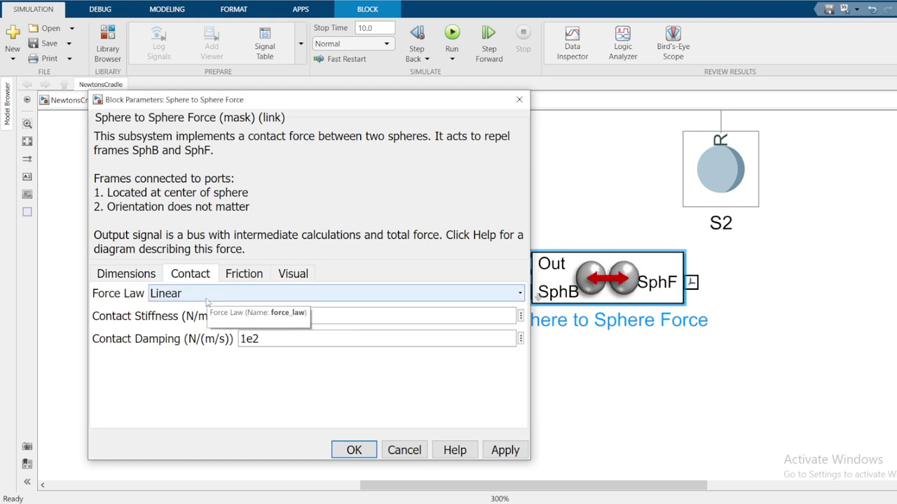
{"action": "left_click", "coordinate": [207, 299]}
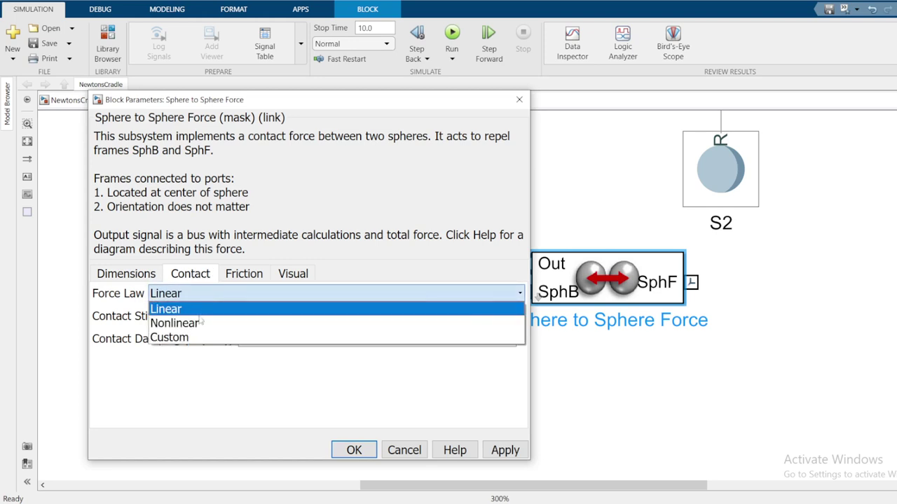
{"action": "left_click", "coordinate": [201, 322]}
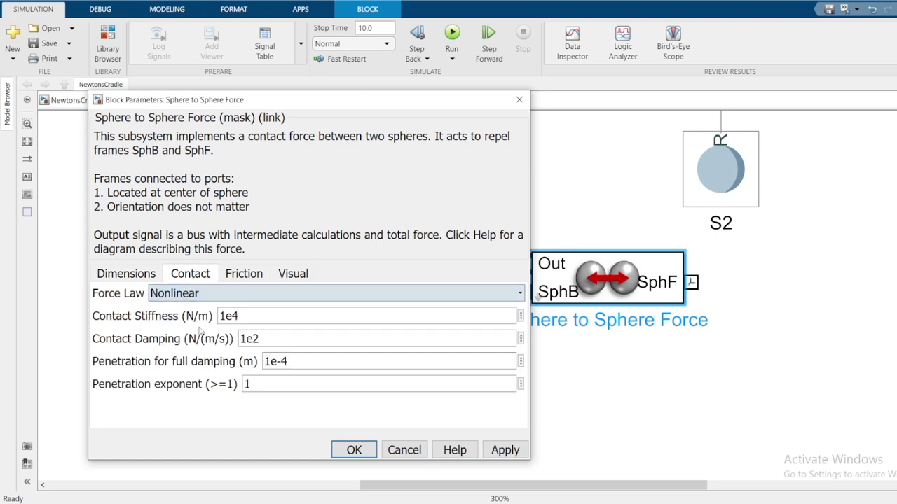
{"action": "left_click", "coordinate": [201, 295]}
{"action": "left_click", "coordinate": [190, 323]}
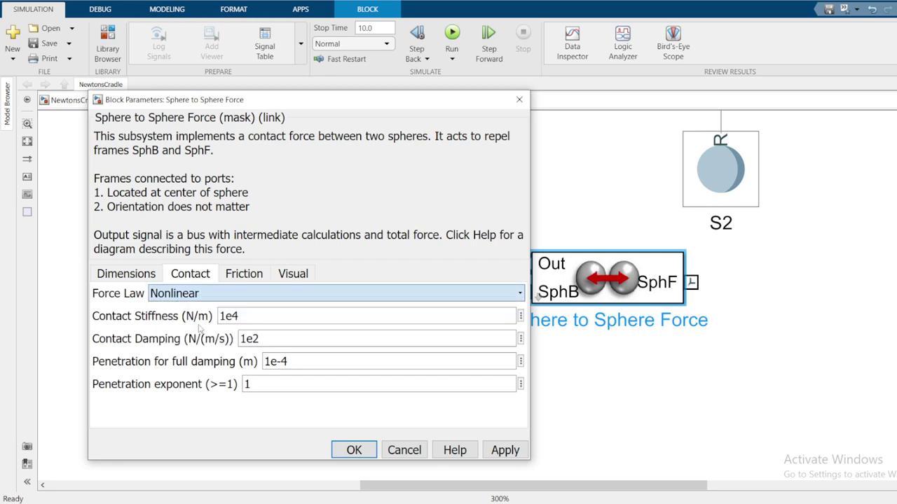
- Set the contact stiffness to 1e8 N/m and the contact damping to 1e-6 N/(m/s)
{"action": "double_click", "coordinate": [259, 319]}
{"action": "left_click", "coordinate": [260, 315]}
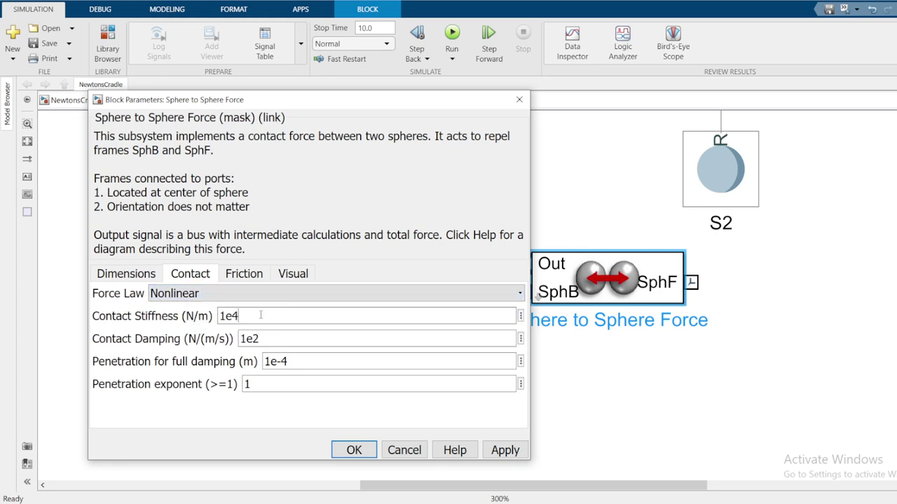
{"action": "key", "text": "BackSpace"}
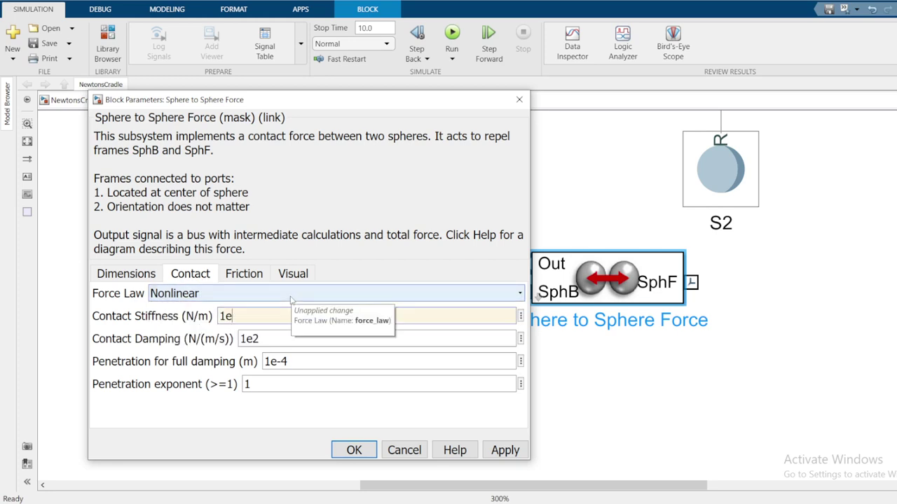
{"action": "type", "text": "8"}
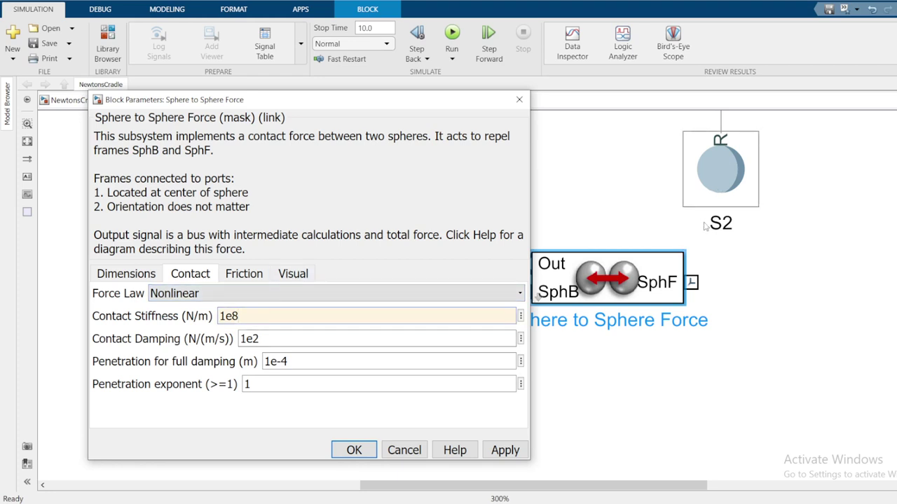
{"action": "left_click", "coordinate": [286, 335]}
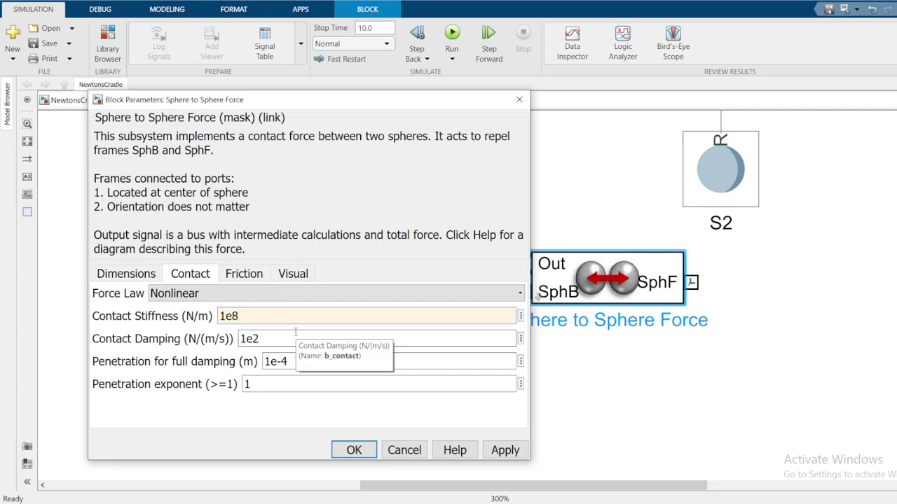
{"action": "key", "text": "BackSpace"}
{"action": "type", "text": "-8"}
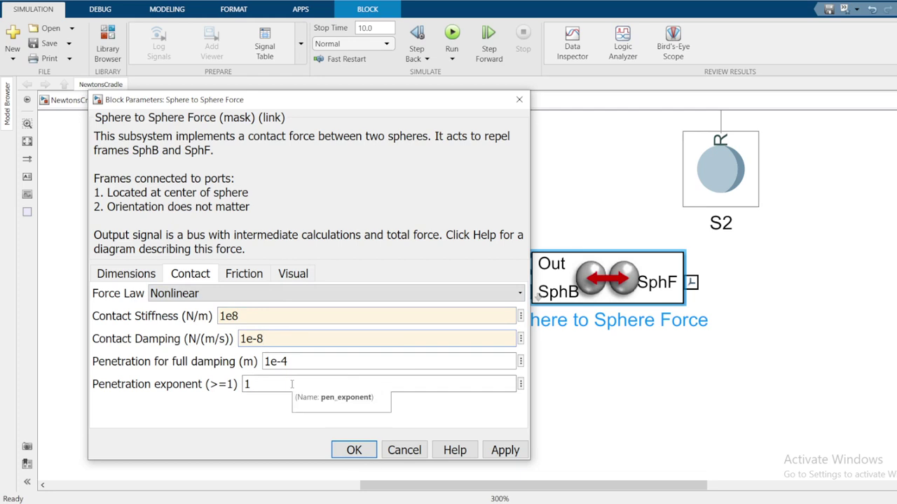
{"action": "key", "text": "BackSpace"}
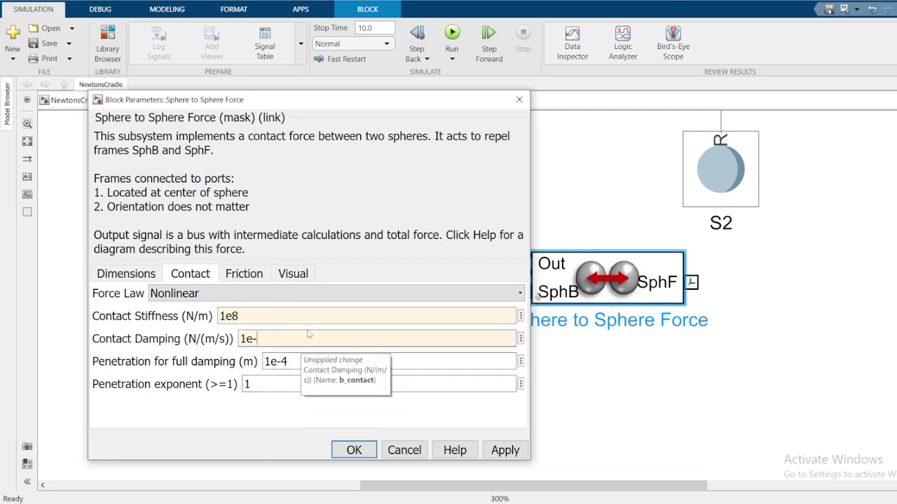
{"action": "type", "text": "6"}
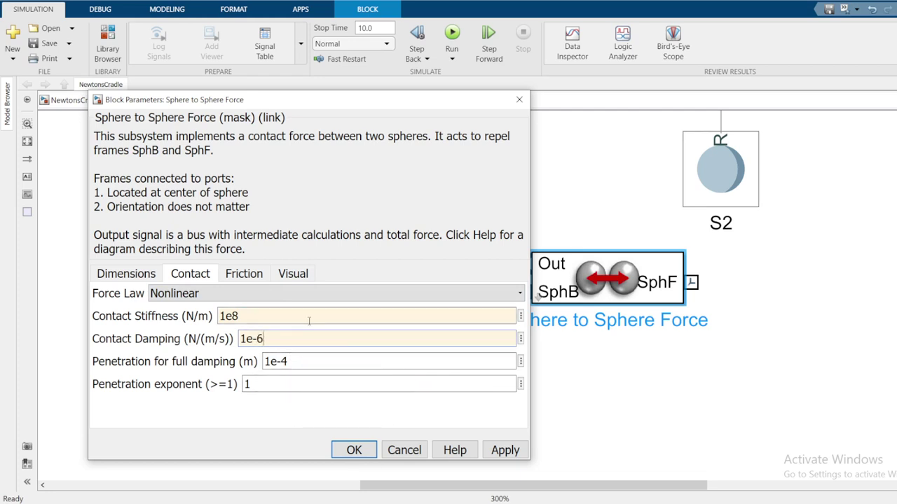
- Set the penetration for full damping to 1e-5 m and the penetration exponent to 2
{"action": "key", "text": "Tab"}
{"action": "left_click", "coordinate": [358, 365]}
{"action": "key", "text": "BackSpace"}
{"action": "left_click", "coordinate": [246, 384]}
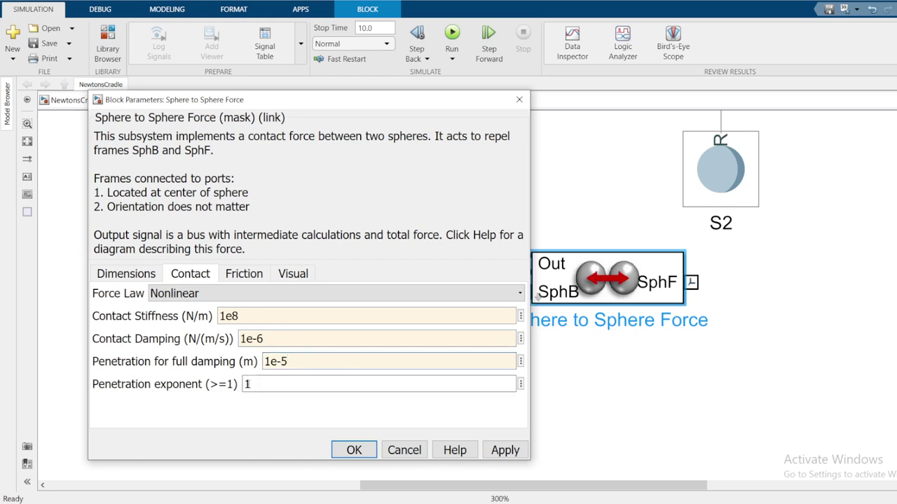
{"action": "double_click", "coordinate": [262, 384]}
{"action": "type", "text": "2"}
- Choose the friction law for the sphere contact, check the contact surface visualization option, and accept the block settings
{"action": "left_click", "coordinate": [245, 280]}
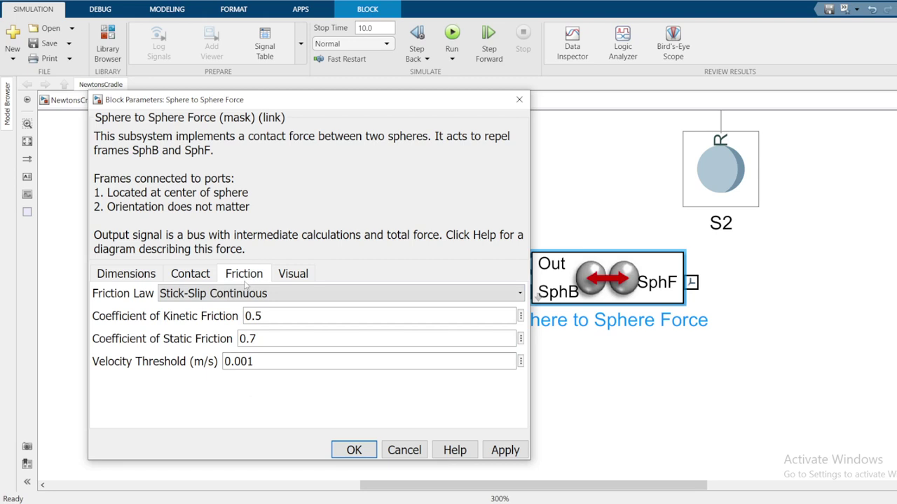
{"action": "left_click", "coordinate": [248, 293]}
{"action": "left_click", "coordinate": [210, 306]}
{"action": "left_click", "coordinate": [293, 279]}
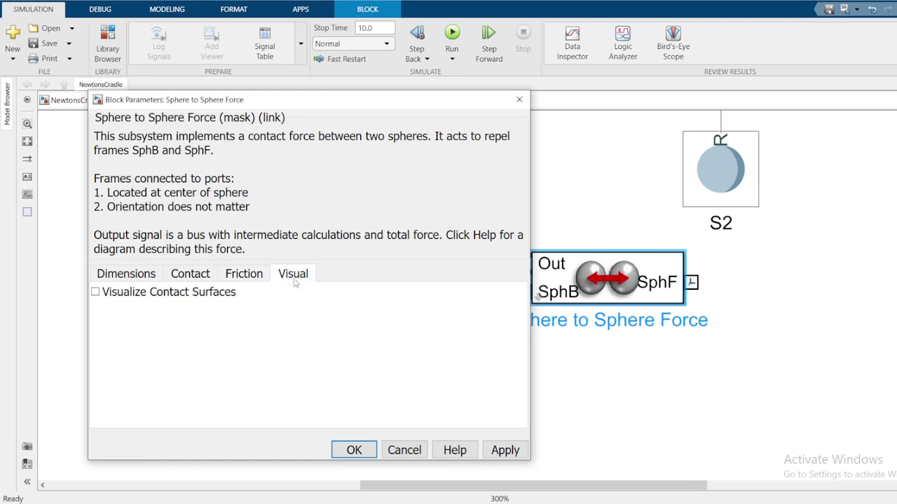
{"action": "left_click", "coordinate": [354, 450]}
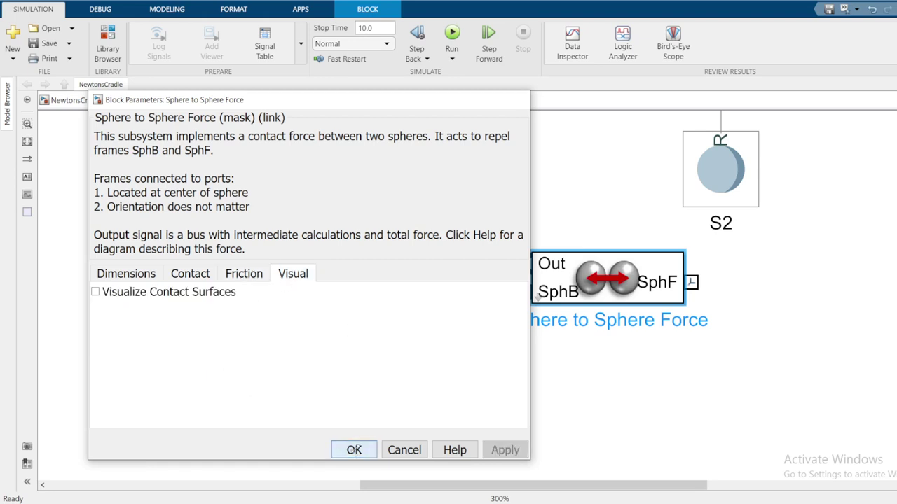
- Place the Sphere to Sphere Force block below S2 and S3, connecting SphF to the S3 line and SphB to the S2 line
{"action": "left_click", "coordinate": [431, 384]}
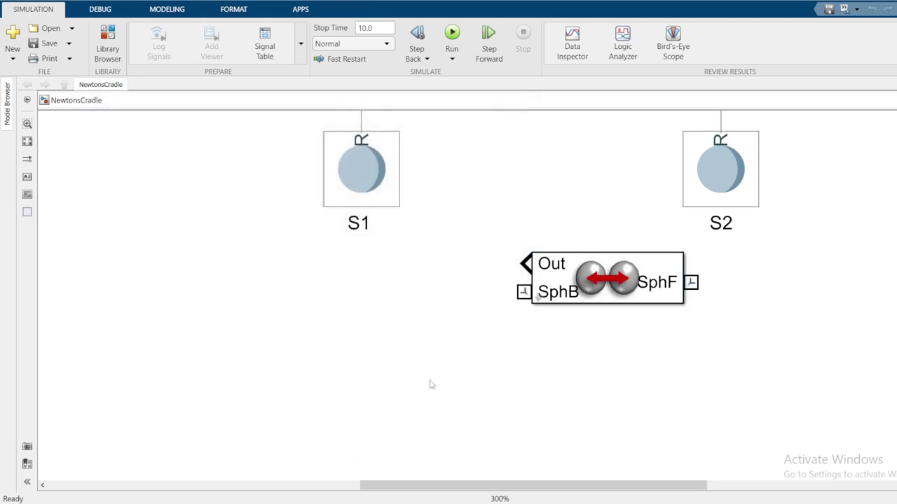
{"action": "key", "text": "space"}
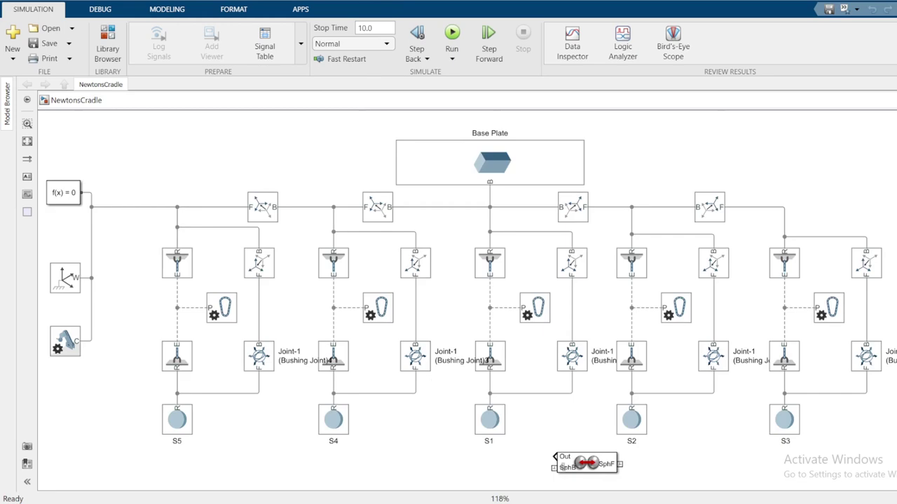
{"action": "left_click_drag", "start_coordinate": [640, 349], "coordinate": [577, 288]}
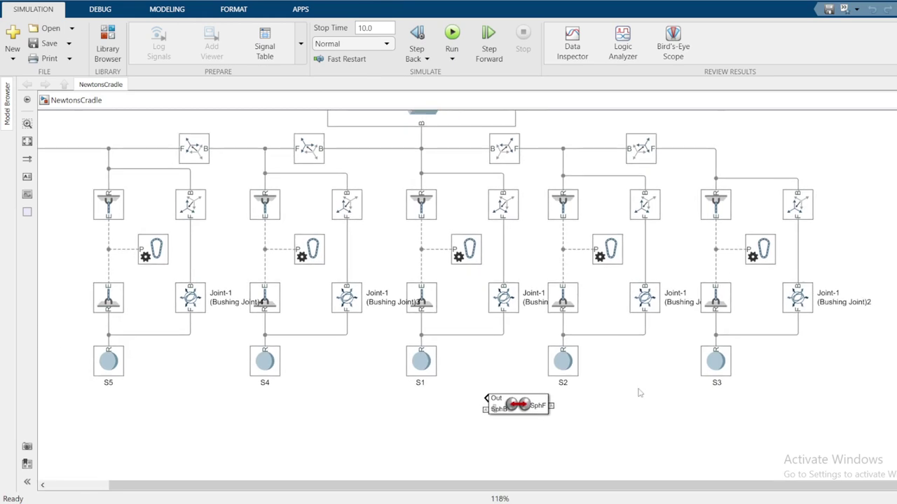
{"action": "left_click", "coordinate": [544, 412]}
{"action": "mouse_move", "coordinate": [550, 413]}
{"action": "left_mouse_down"}
{"action": "mouse_move", "coordinate": [579, 423]}
{"action": "mouse_move", "coordinate": [606, 415]}
{"action": "mouse_move", "coordinate": [634, 430]}
{"action": "mouse_move", "coordinate": [633, 419]}
{"action": "mouse_move", "coordinate": [665, 405]}
{"action": "mouse_move", "coordinate": [736, 413]}
{"action": "mouse_move", "coordinate": [789, 354]}
{"action": "mouse_move", "coordinate": [776, 335]}
{"action": "left_mouse_up"}
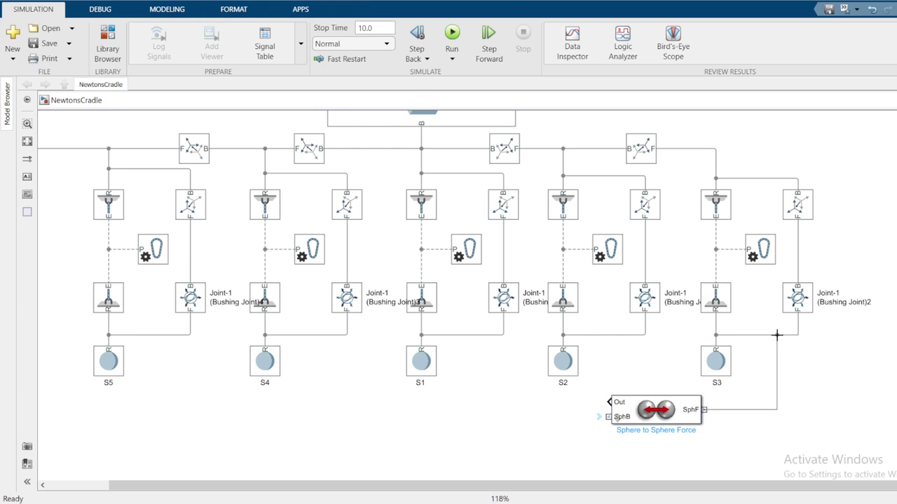
{"action": "left_click", "coordinate": [609, 405]}
{"action": "mouse_move", "coordinate": [608, 402]}
{"action": "left_mouse_down"}
{"action": "mouse_move", "coordinate": [599, 372]}
{"action": "mouse_move", "coordinate": [607, 335]}
{"action": "left_mouse_up"}
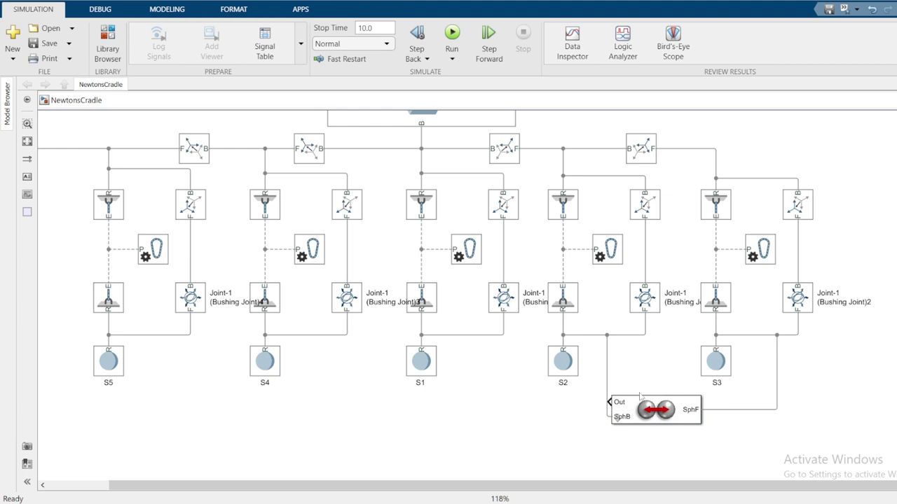
- Copy the Sphere to Sphere Force block and connect the copy's SphF to the S2 line and SphB to the S1 line
{"action": "mouse_move", "coordinate": [655, 413]}
{"action": "left_mouse_down"}
{"action": "mouse_move", "coordinate": [684, 420]}
{"action": "mouse_move", "coordinate": [466, 429]}
{"action": "mouse_move", "coordinate": [532, 424]}
{"action": "mouse_move", "coordinate": [601, 397]}
{"action": "mouse_move", "coordinate": [601, 339]}
{"action": "mouse_move", "coordinate": [581, 394]}
{"action": "mouse_move", "coordinate": [607, 423]}
{"action": "left_mouse_up"}
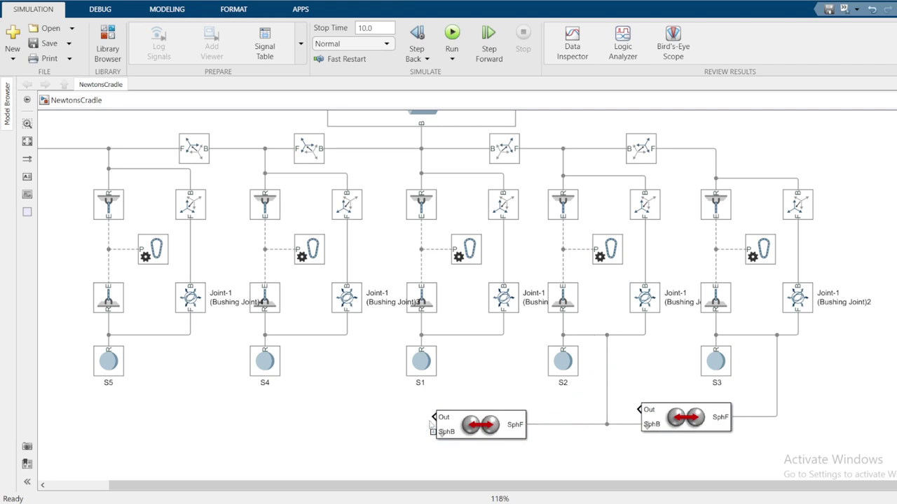
{"action": "left_click_drag", "start_coordinate": [432, 430], "coordinate": [468, 334]}
{"action": "left_click_drag", "start_coordinate": [473, 430], "coordinate": [507, 437]}
- Straighten the line between S1 and the second Sphere to Sphere Force block, and run the simulation
{"action": "left_click", "coordinate": [469, 354]}
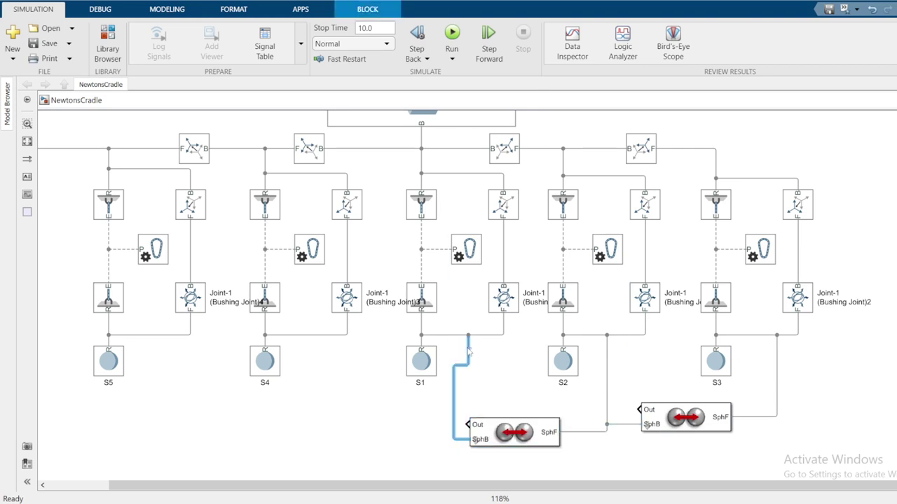
{"action": "left_click", "coordinate": [473, 359]}
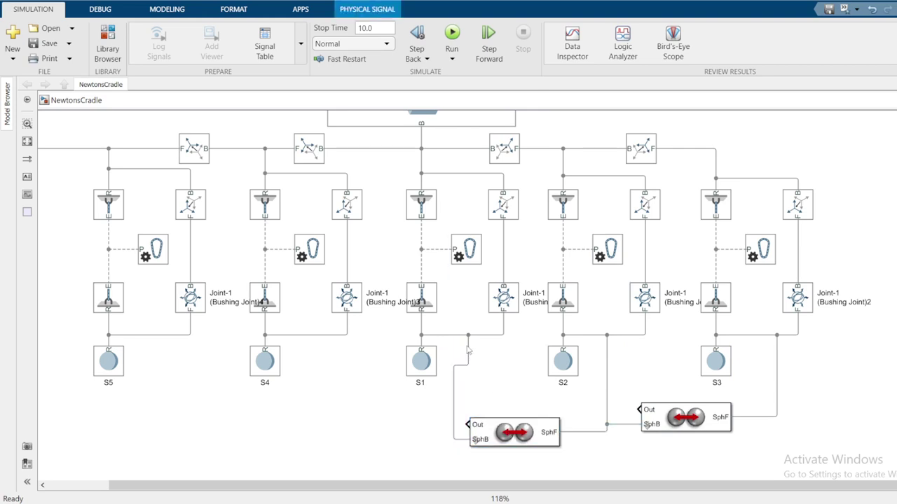
{"action": "left_click_drag", "start_coordinate": [468, 350], "coordinate": [455, 348]}
{"action": "mouse_move", "coordinate": [530, 436]}
{"action": "left_mouse_down"}
{"action": "mouse_move", "coordinate": [522, 429]}
{"action": "mouse_move", "coordinate": [537, 431]}
{"action": "left_mouse_up"}
{"action": "left_click", "coordinate": [350, 405]}
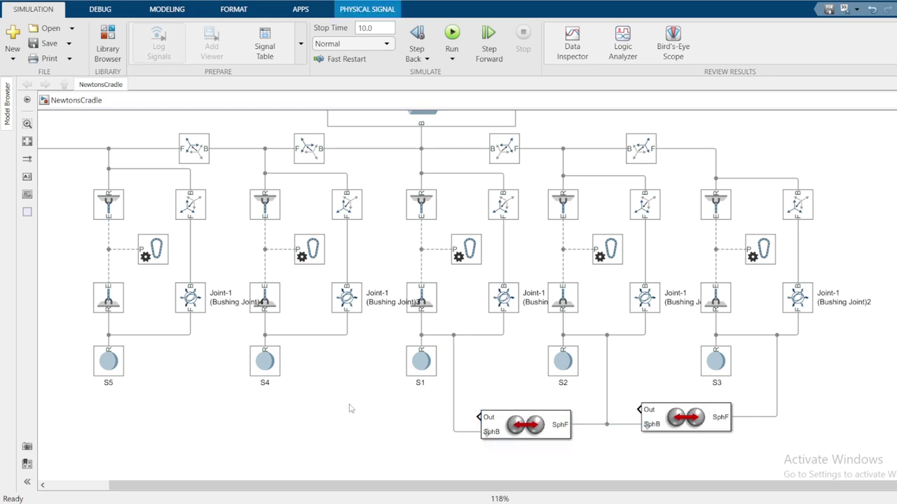
{"action": "left_click", "coordinate": [452, 35]}
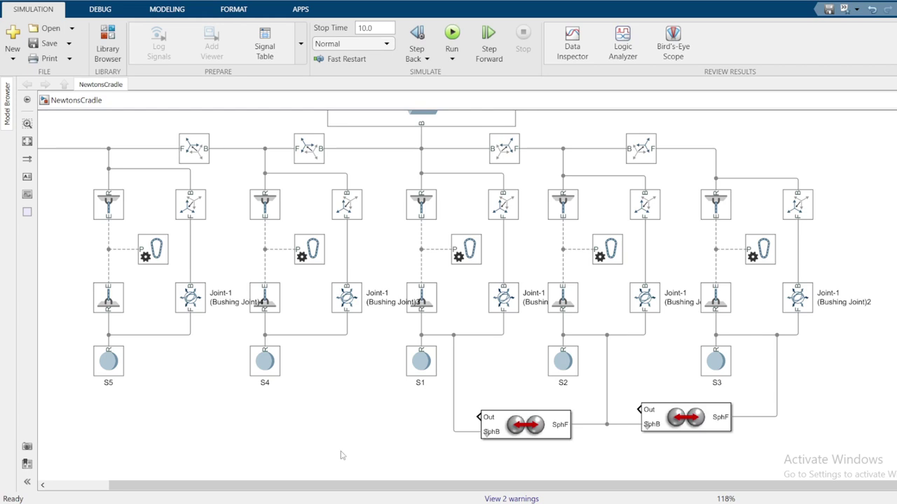
- Add a third Sphere to Sphere Force block, connecting SphF to the S1 line and SphB to the S4 line
{"action": "left_click_drag", "start_coordinate": [507, 431], "coordinate": [315, 440]}
{"action": "left_click_drag", "start_coordinate": [388, 439], "coordinate": [454, 433]}
{"action": "left_click_drag", "start_coordinate": [354, 448], "coordinate": [385, 443]}
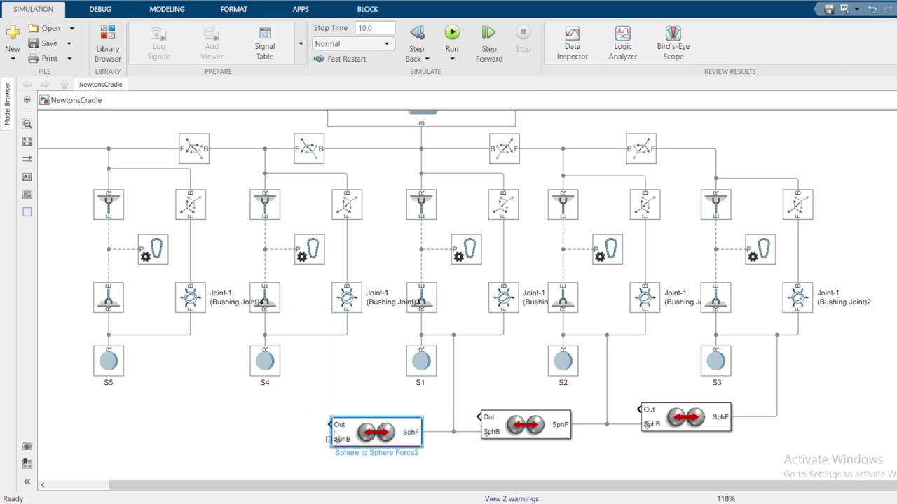
{"action": "mouse_move", "coordinate": [324, 439]}
{"action": "left_mouse_down"}
{"action": "mouse_move", "coordinate": [304, 390]}
{"action": "mouse_move", "coordinate": [296, 336]}
{"action": "mouse_move", "coordinate": [307, 335]}
{"action": "left_mouse_up"}
- Add a fourth Sphere to Sphere Force block, connecting SphF to the S4 line and SphB to the S5 line, and align it
{"action": "left_click_drag", "start_coordinate": [370, 432], "coordinate": [165, 428]}
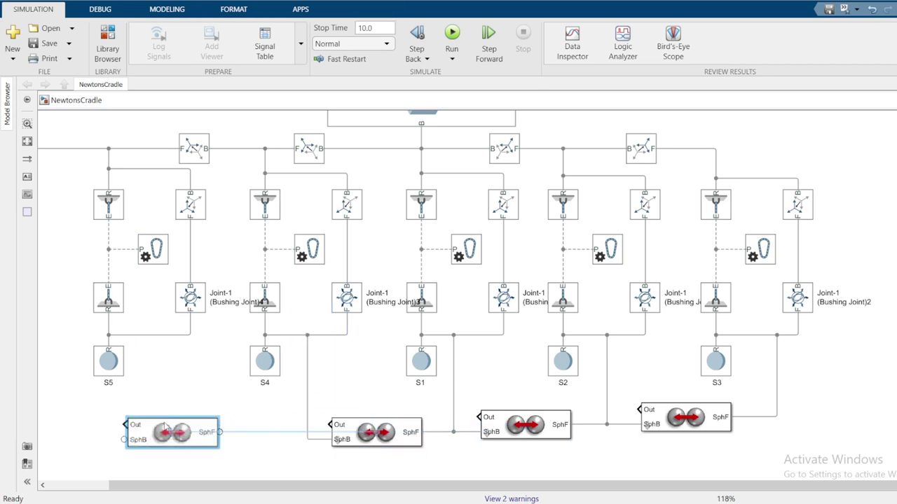
{"action": "left_click_drag", "start_coordinate": [220, 432], "coordinate": [307, 436]}
{"action": "left_click", "coordinate": [206, 434]}
{"action": "left_click_drag", "start_coordinate": [206, 435], "coordinate": [235, 442]}
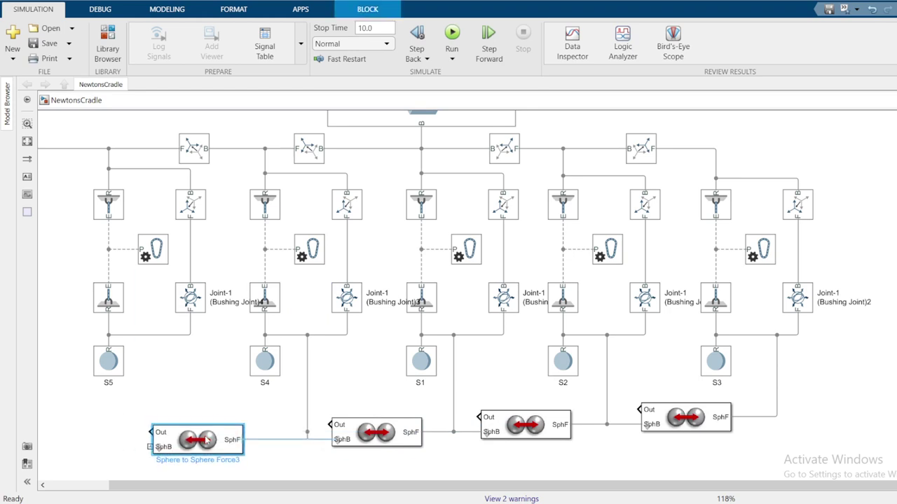
{"action": "left_click_drag", "start_coordinate": [149, 443], "coordinate": [149, 335]}
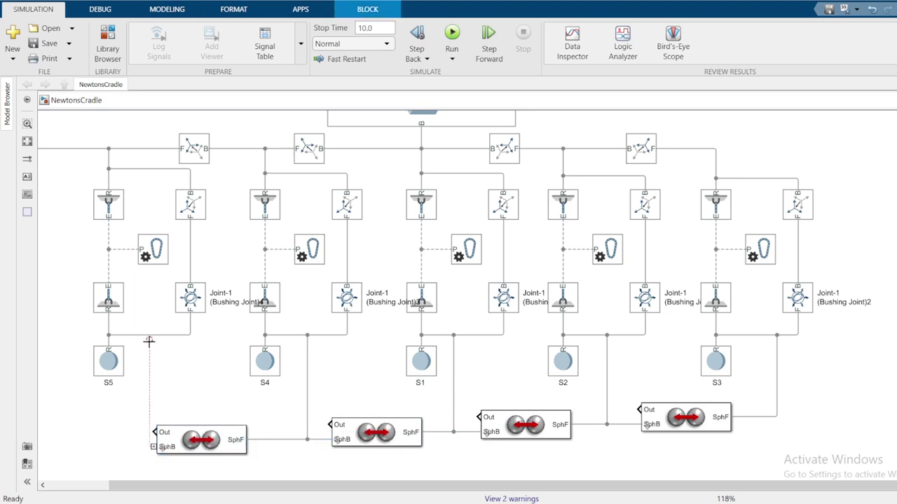
{"action": "left_click_drag", "start_coordinate": [191, 438], "coordinate": [216, 435]}
{"action": "left_click", "coordinate": [832, 403]}
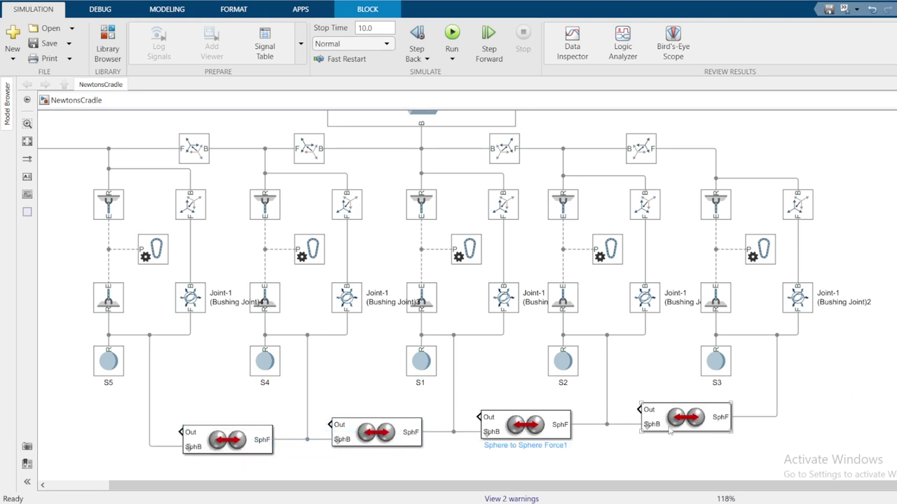
- Run the simulation with all four contact forces and start the cradle's motion in Mechanics Explorer
{"action": "left_click", "coordinate": [534, 434]}
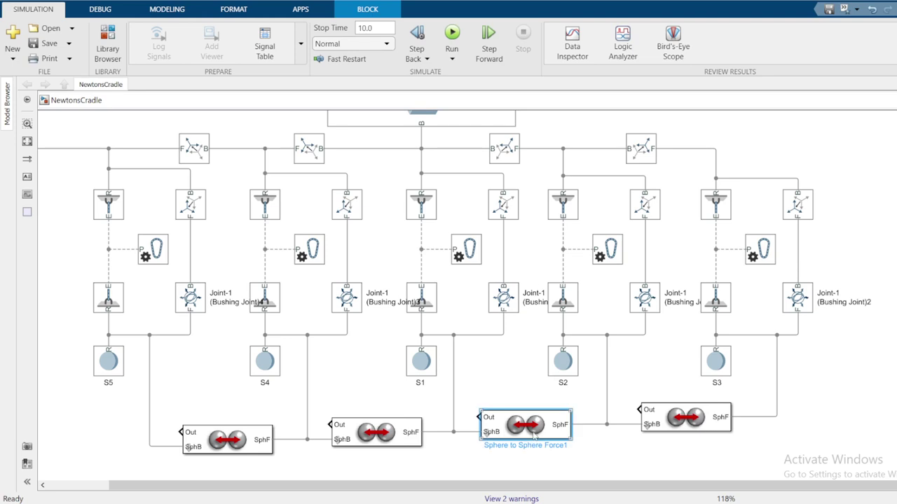
{"action": "left_click", "coordinate": [452, 40]}
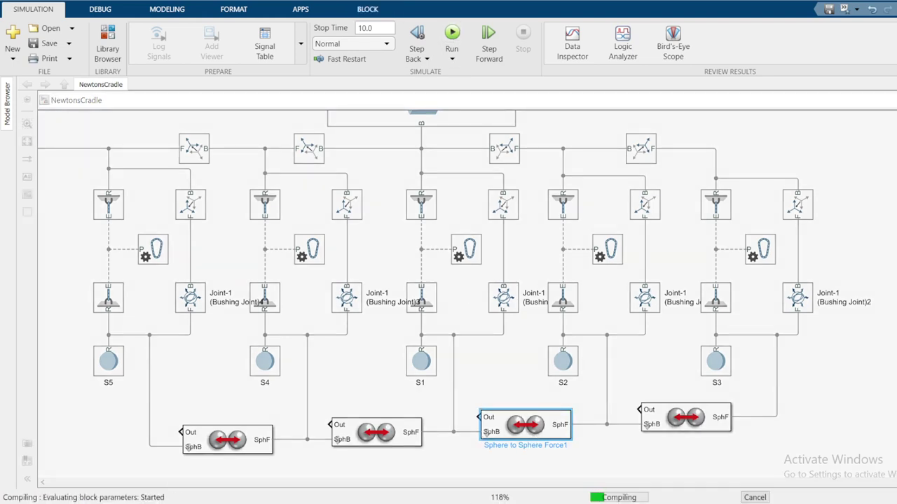
{"action": "left_click", "coordinate": [443, 457]}
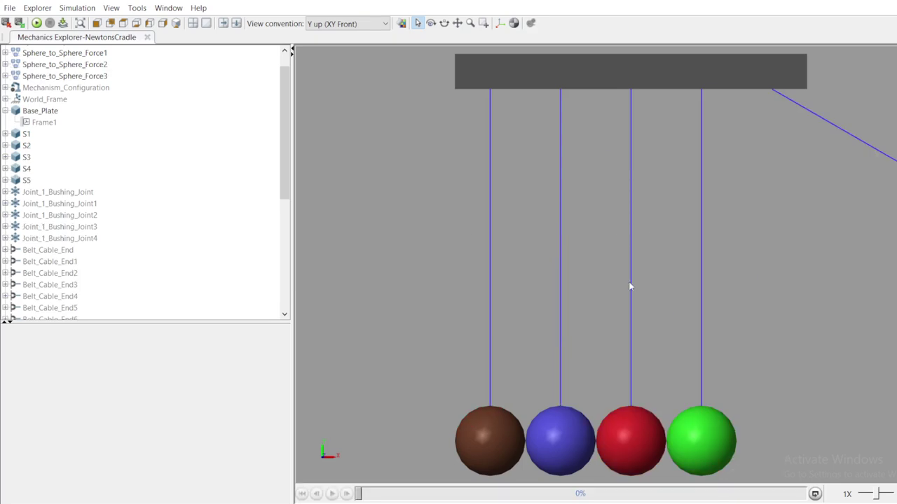
{"action": "left_click", "coordinate": [37, 24]}
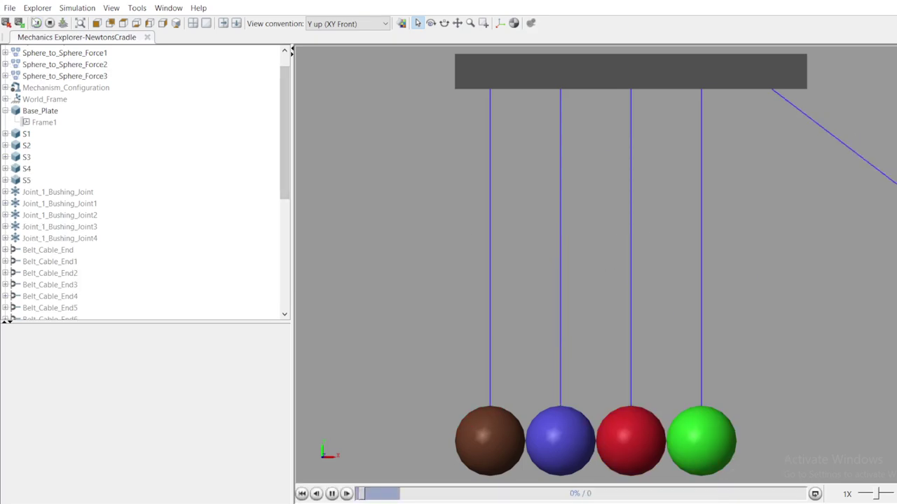
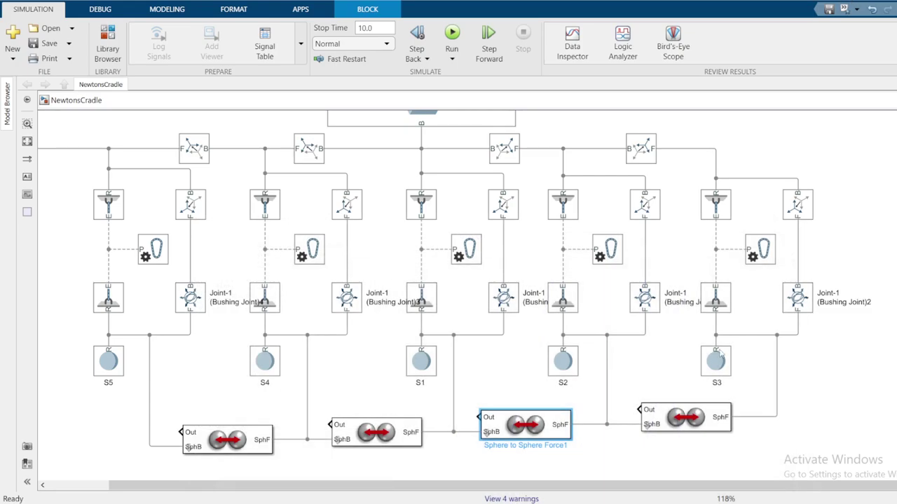
- Set the solver's max step size to 0.001 in the model's configuration parameters and accept the settings
{"action": "left_click", "coordinate": [824, 391]}
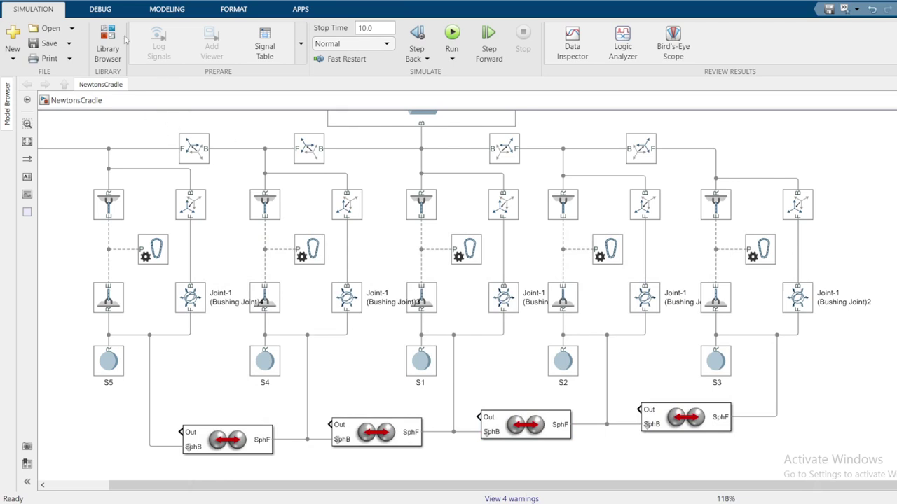
{"action": "left_click", "coordinate": [167, 10]}
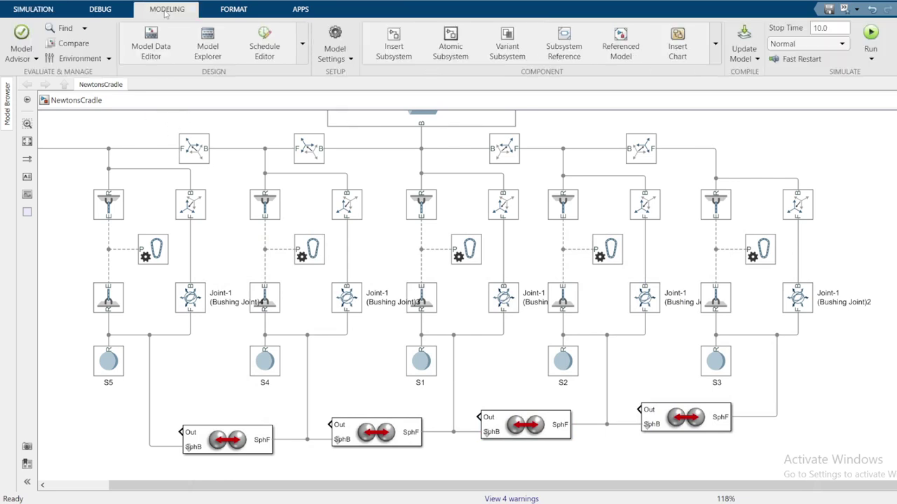
{"action": "left_click", "coordinate": [347, 59]}
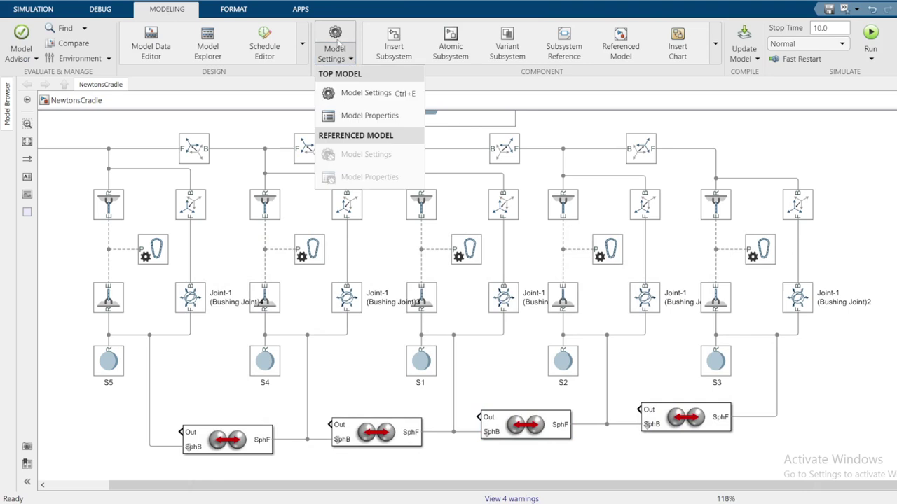
{"action": "left_click", "coordinate": [366, 94]}
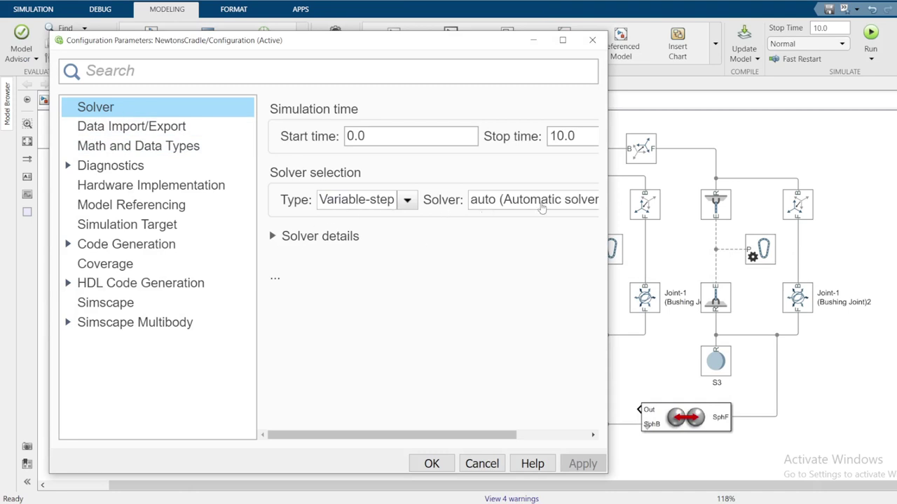
{"action": "left_click", "coordinate": [279, 238]}
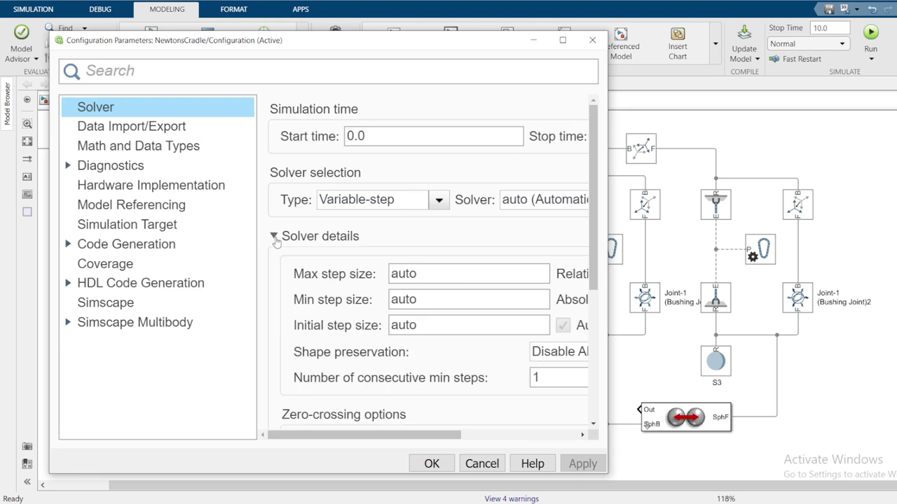
{"action": "left_click", "coordinate": [429, 274]}
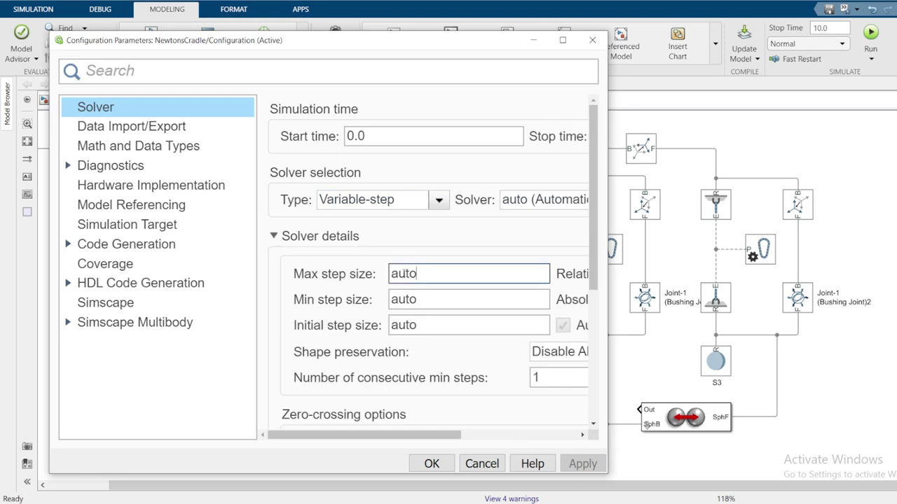
{"action": "left_click_drag", "start_coordinate": [417, 274], "coordinate": [388, 274]}
{"action": "type", "text": "0"}
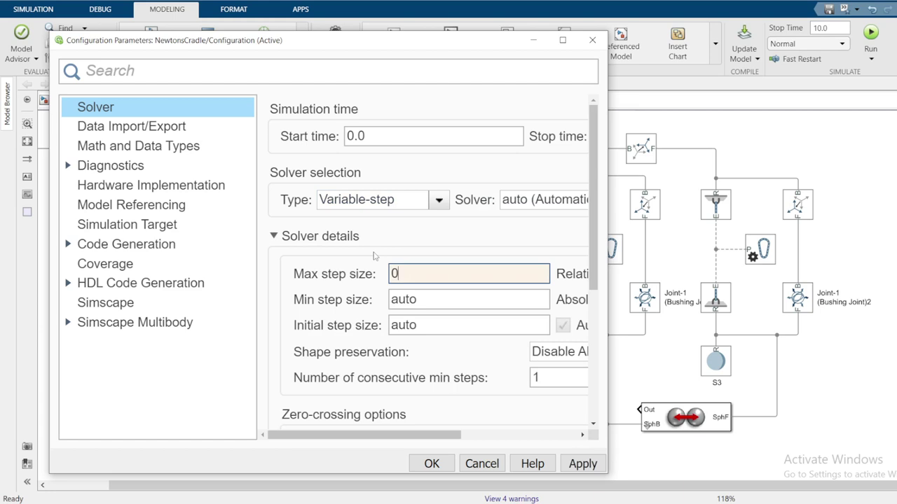
{"action": "type", "text": ".001"}
{"action": "double_click", "coordinate": [424, 299]}
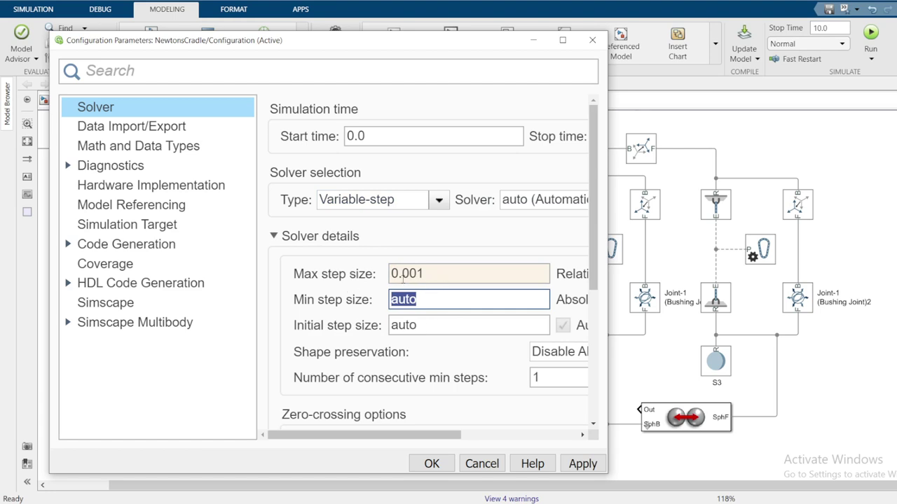
{"action": "double_click", "coordinate": [418, 272]}
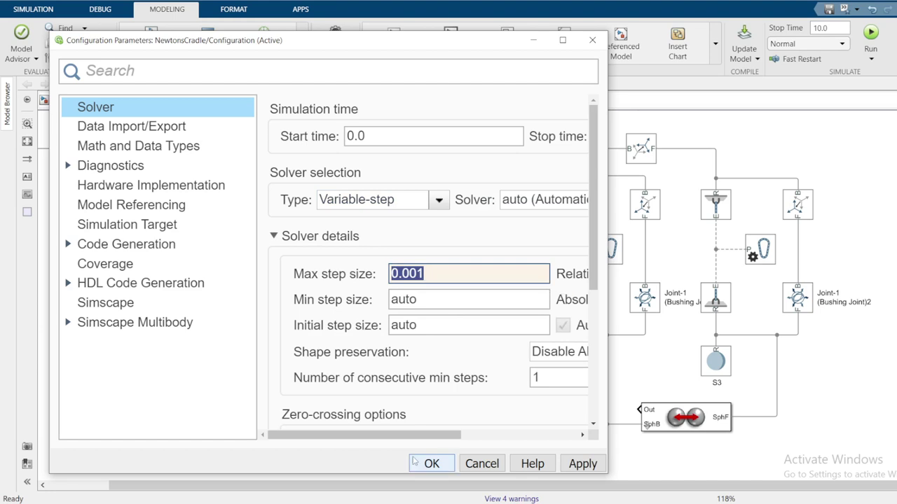
{"action": "left_click", "coordinate": [428, 464]}
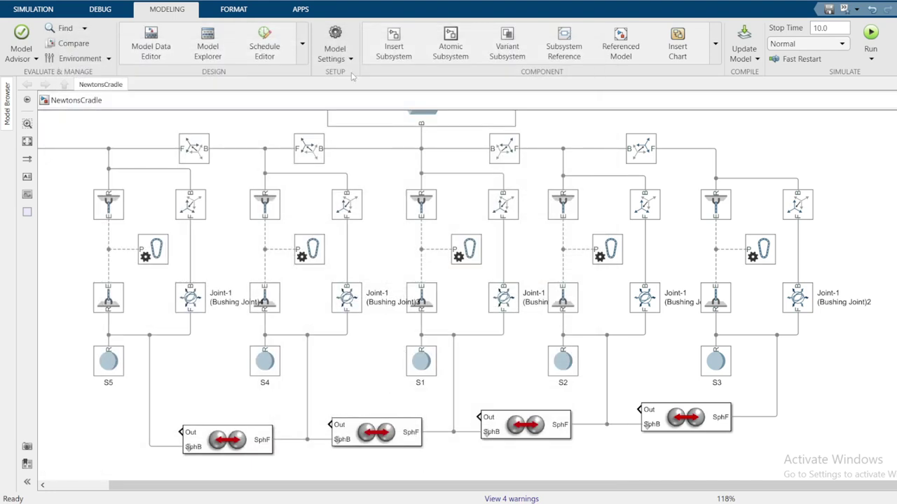
- Rerun the simulation with the reduced step size, watch the spheres collide in Mechanics Explorer, and return to the model diagram
{"action": "left_click", "coordinate": [32, 9]}
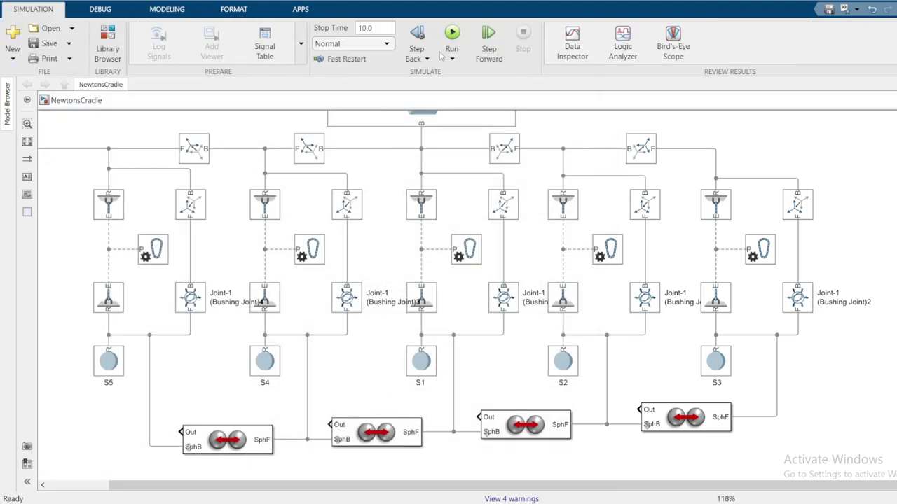
{"action": "left_click", "coordinate": [451, 34]}
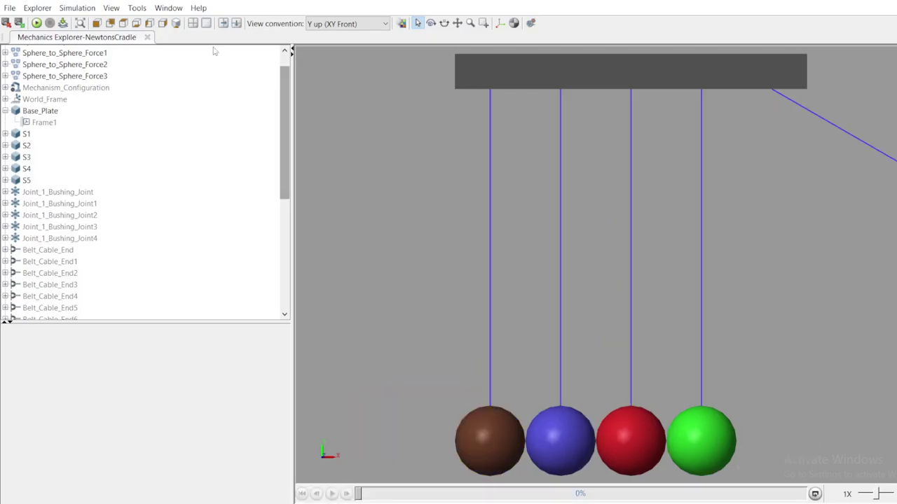
{"action": "left_click", "coordinate": [37, 23]}
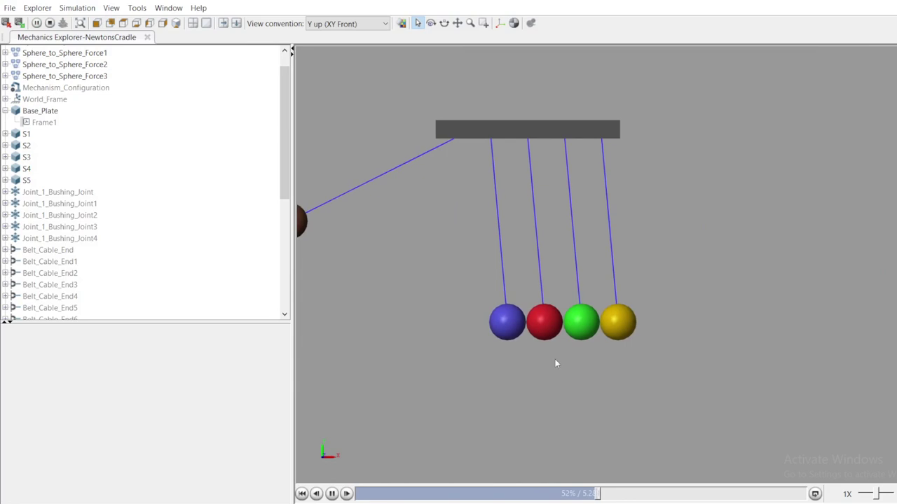
{"action": "mouse_move", "coordinate": [455, 501]}
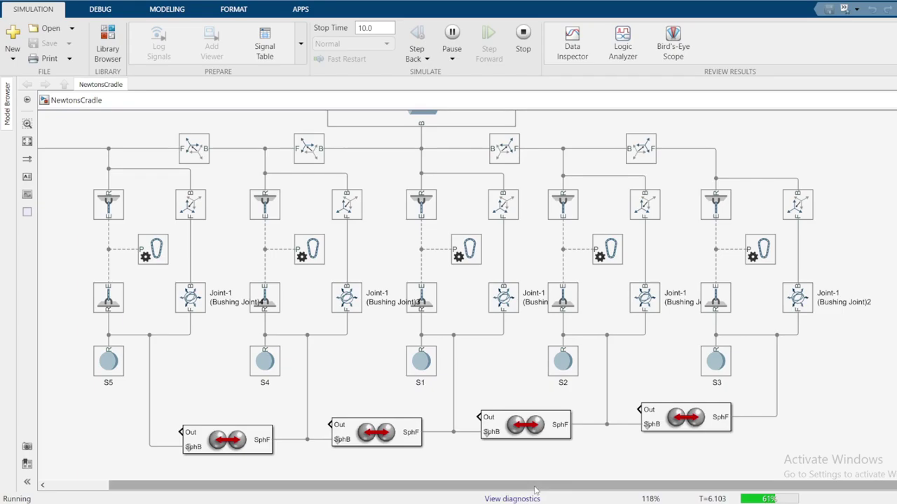
{"action": "left_click", "coordinate": [525, 445]}
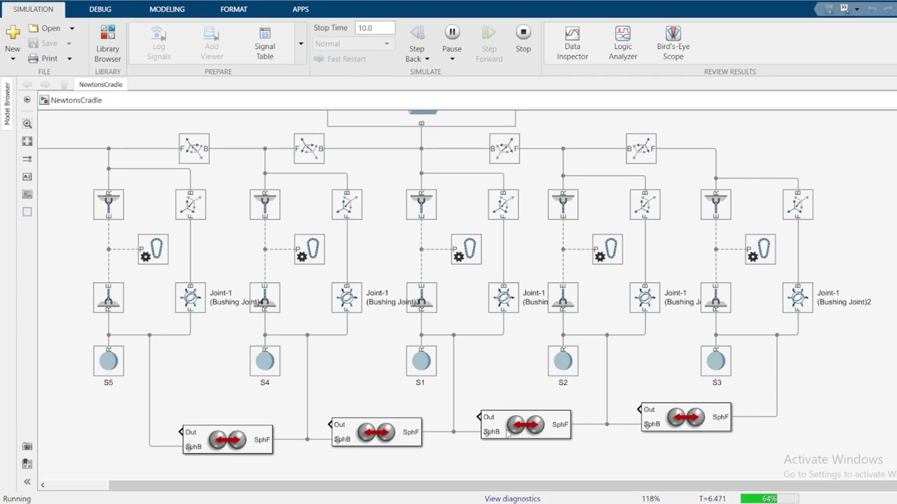
- Set the simulation stop time to 5 and play the cradle's motion in Mechanics Explorer
{"action": "left_click", "coordinate": [508, 433]}
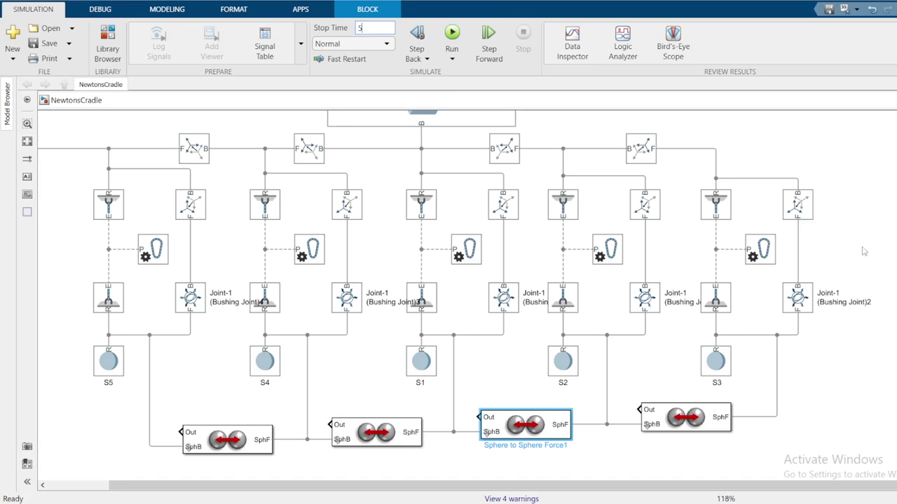
{"action": "left_click", "coordinate": [874, 205]}
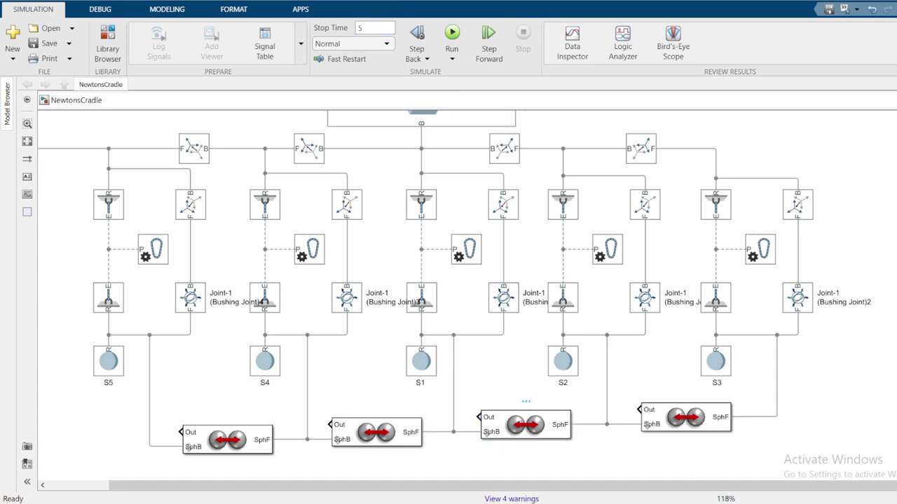
{"action": "left_click", "coordinate": [420, 473]}
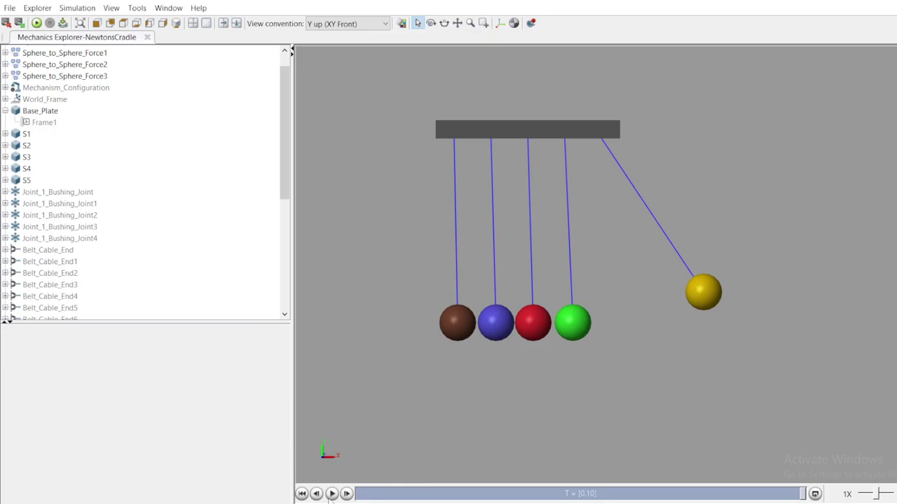
{"action": "left_click", "coordinate": [331, 494]}
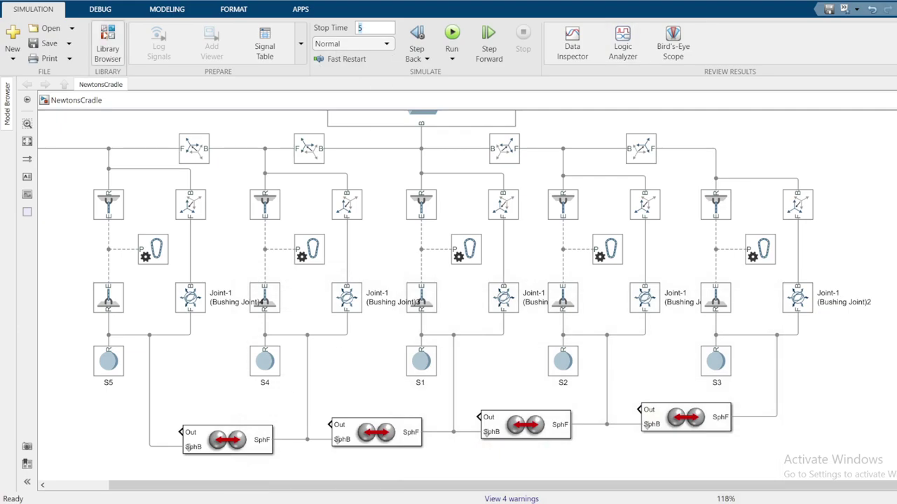
- Open the model's configuration parameters, widen the dialog and view the available solvers
{"action": "left_click", "coordinate": [168, 11]}
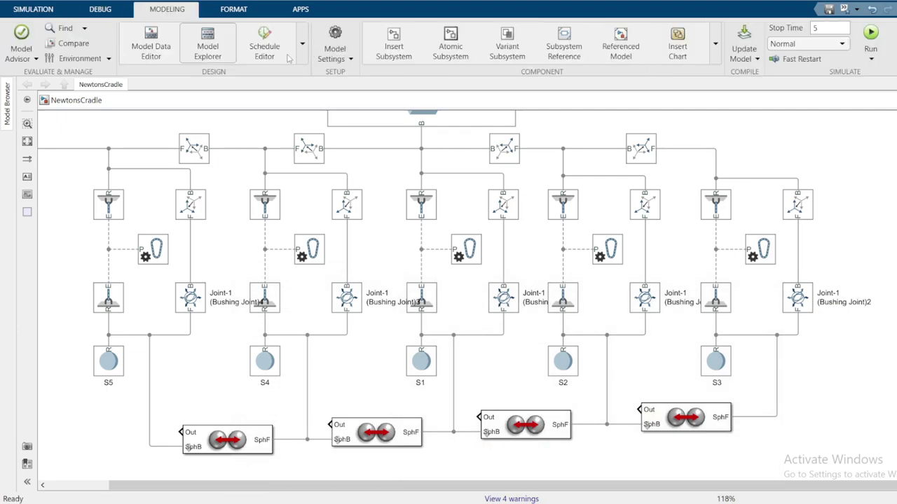
{"action": "left_click", "coordinate": [322, 58]}
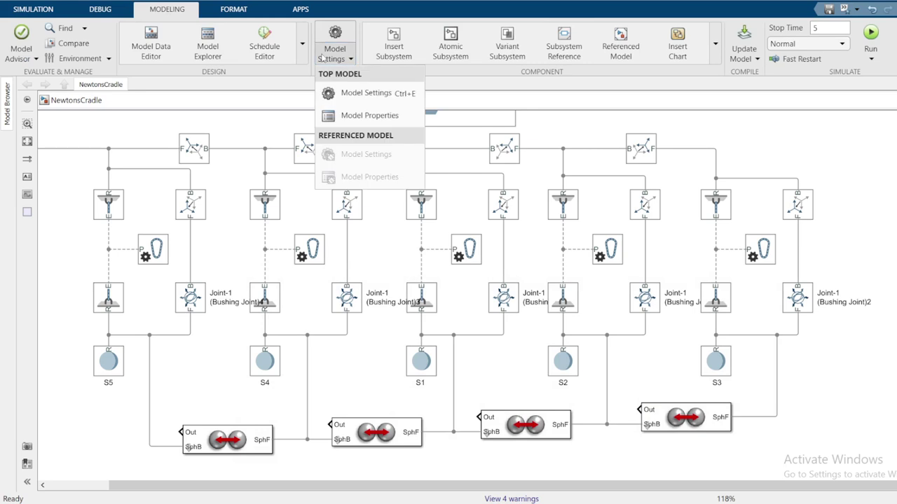
{"action": "left_click", "coordinate": [354, 98]}
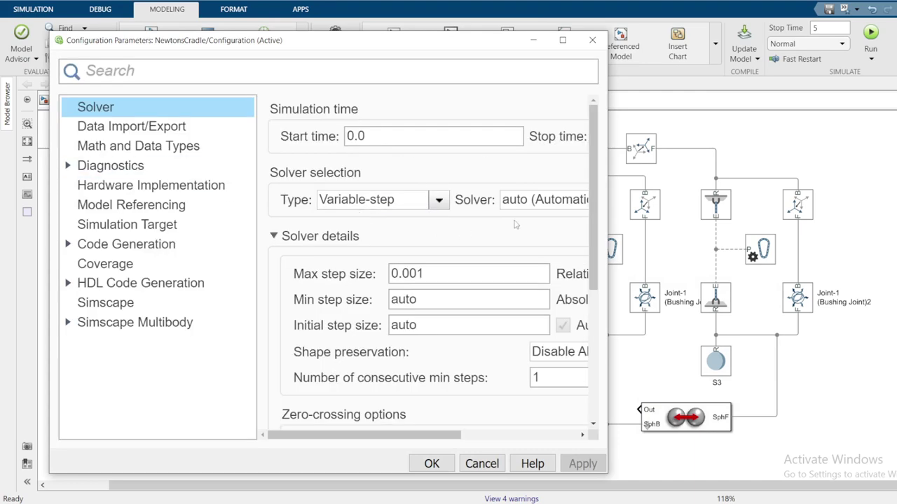
{"action": "left_click_drag", "start_coordinate": [607, 211], "coordinate": [754, 212]}
{"action": "left_click", "coordinate": [587, 211]}
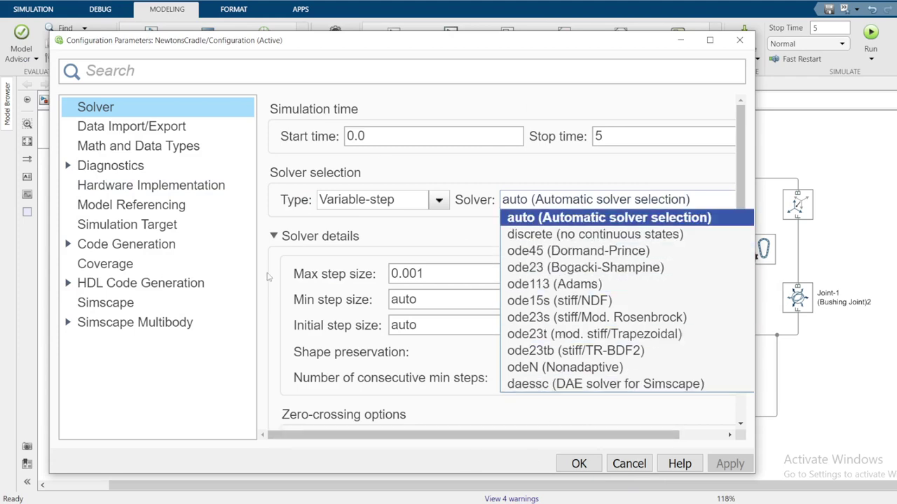
{"action": "left_click", "coordinate": [306, 356]}
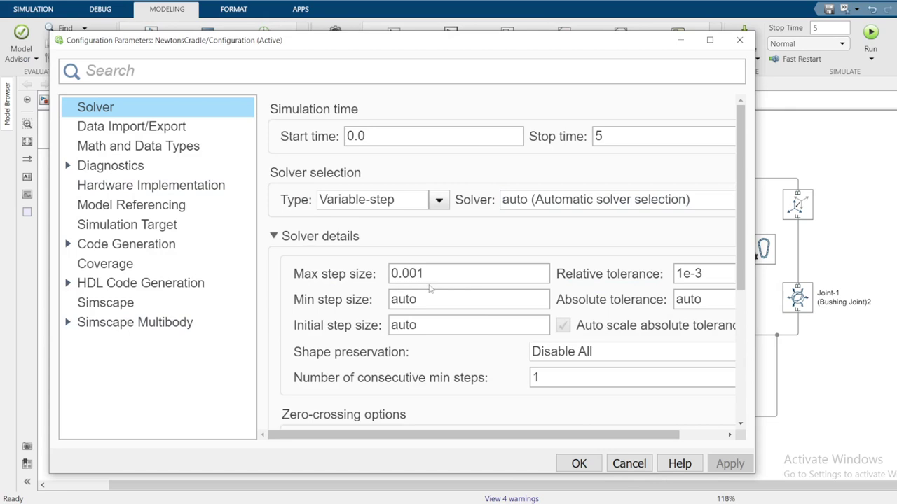
- Change the solver type to Fixed-step with a fixed-step size of 0.0005 and accept the settings
{"action": "left_click", "coordinate": [397, 202]}
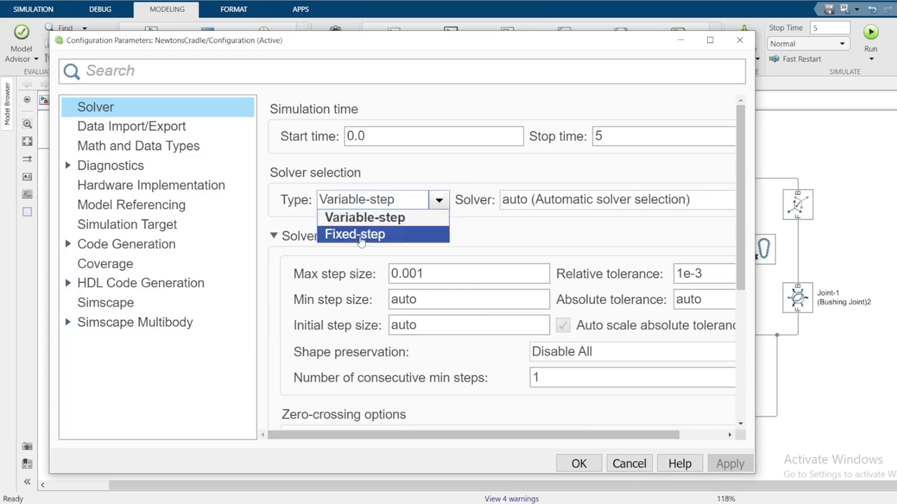
{"action": "left_click", "coordinate": [361, 239]}
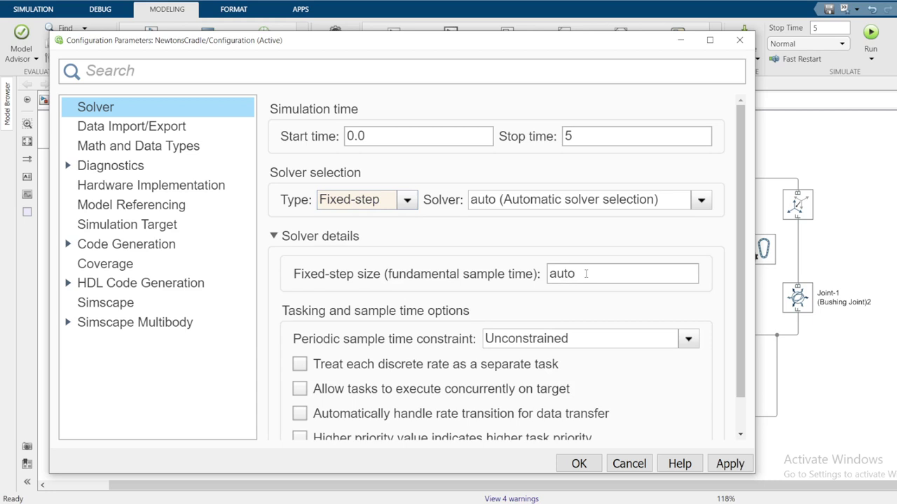
{"action": "double_click", "coordinate": [593, 271]}
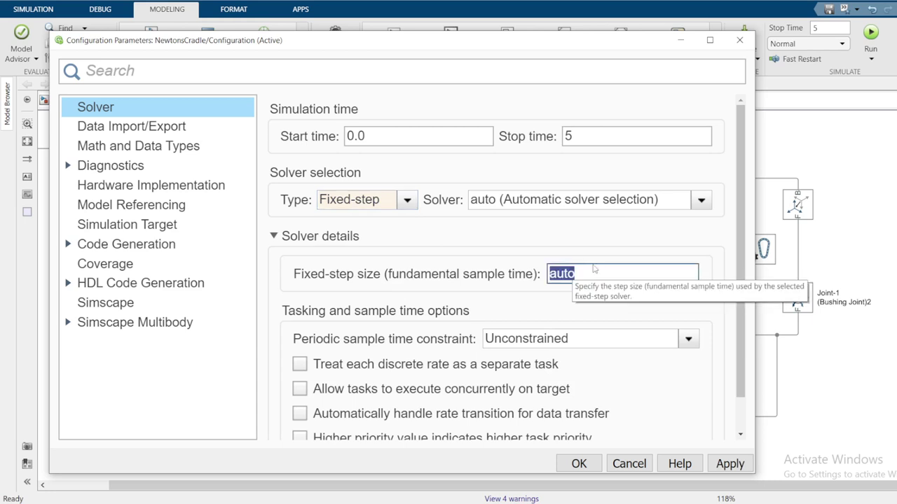
{"action": "type", "text": "0.0005"}
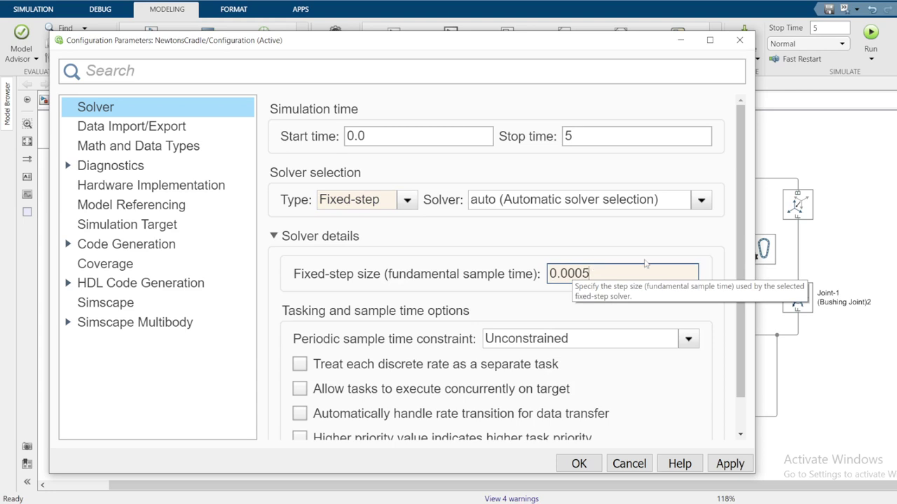
{"action": "left_click", "coordinate": [665, 394]}
{"action": "left_click", "coordinate": [729, 464]}
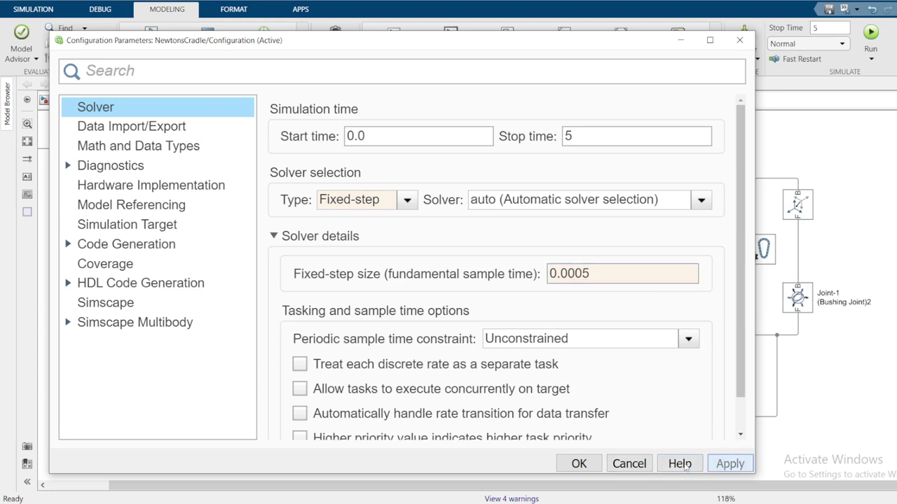
{"action": "left_click", "coordinate": [579, 463]}
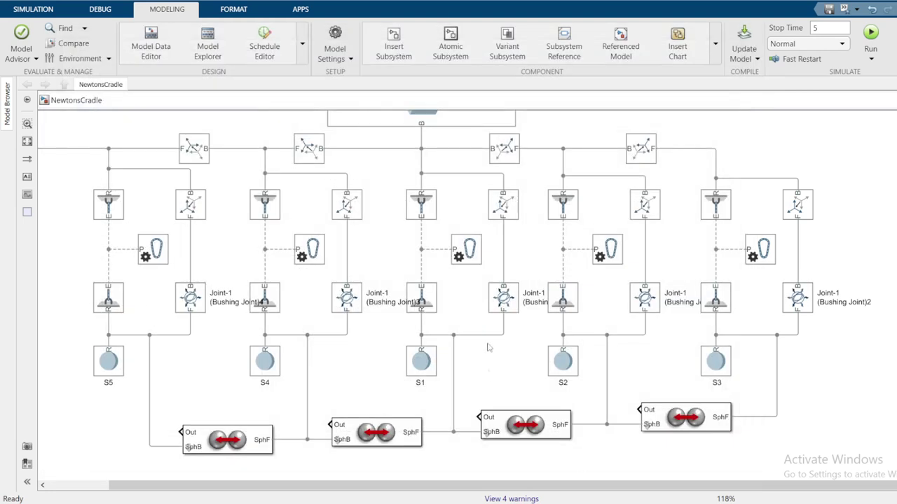
- Run the simulation with the fixed-step solver, watch the spheres in Mechanics Explorer, and return to the model diagram
{"action": "left_click", "coordinate": [40, 11]}
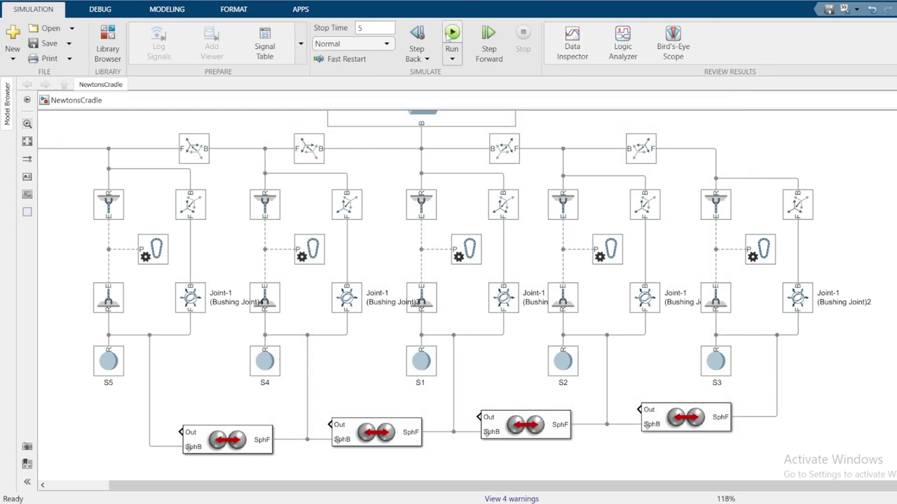
{"action": "left_click", "coordinate": [449, 35]}
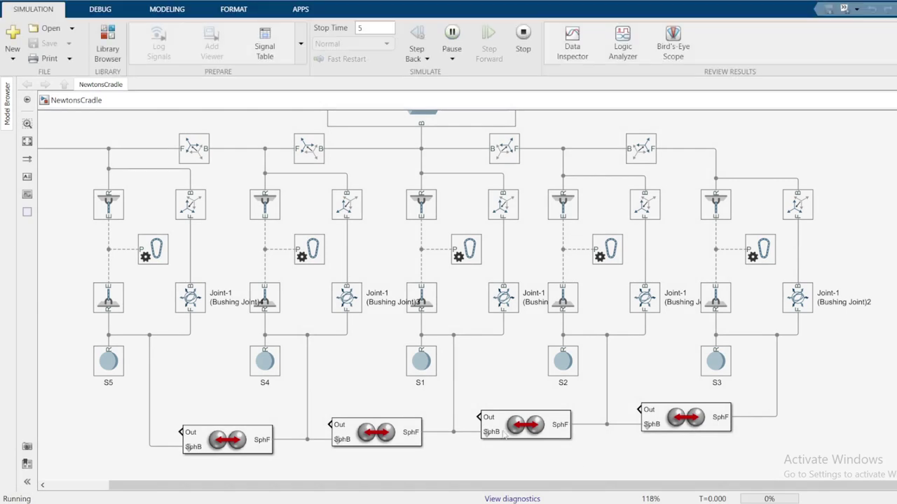
{"action": "left_click", "coordinate": [436, 467]}
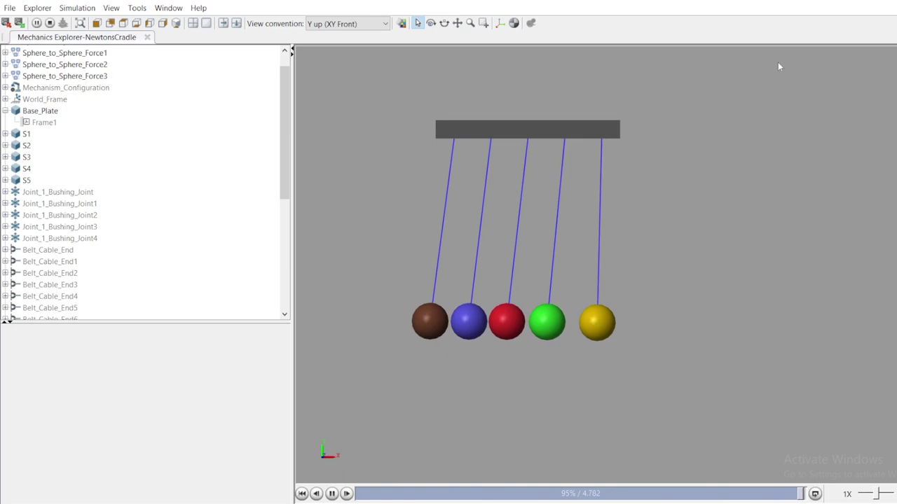
{"action": "key", "text": "alt+Tab"}
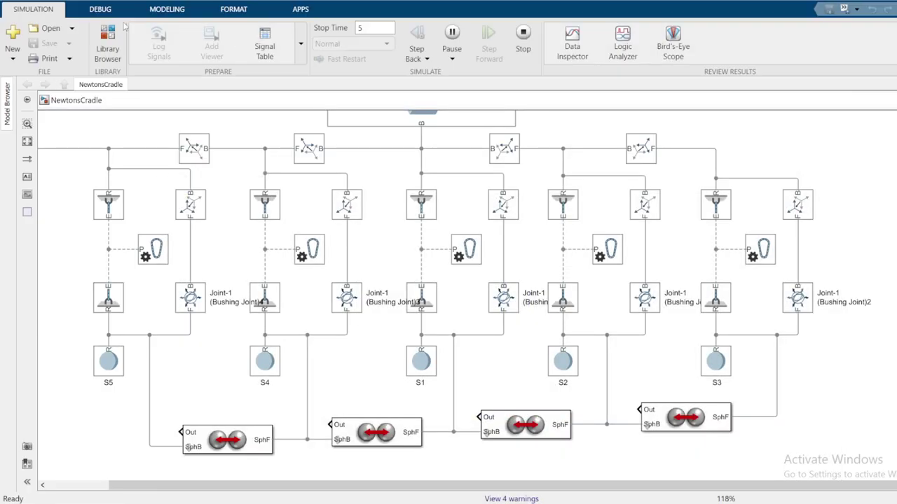
- Return the solver type to Variable-step in the configuration parameters and accept the settings
{"action": "left_click", "coordinate": [168, 8]}
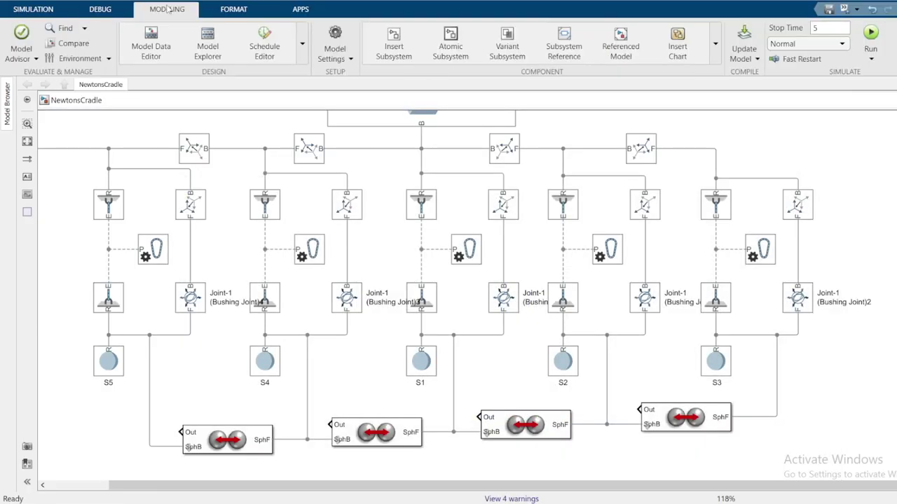
{"action": "left_click", "coordinate": [335, 37]}
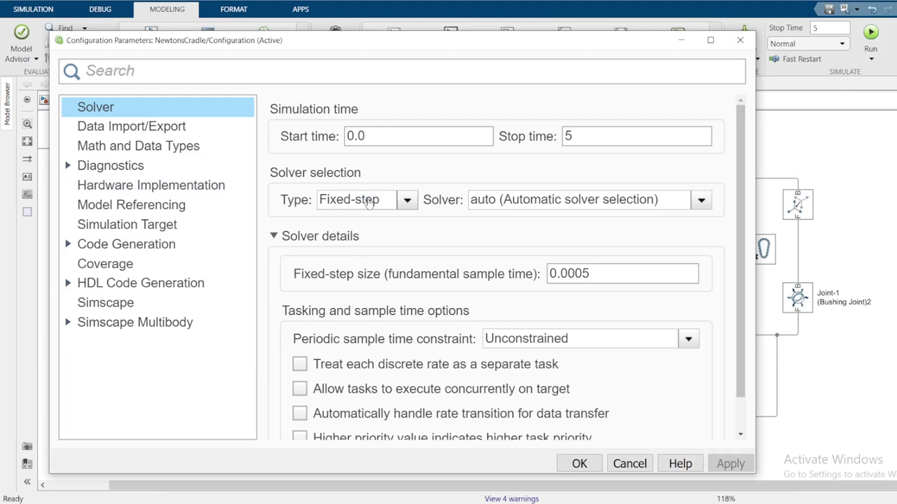
{"action": "left_click", "coordinate": [408, 201]}
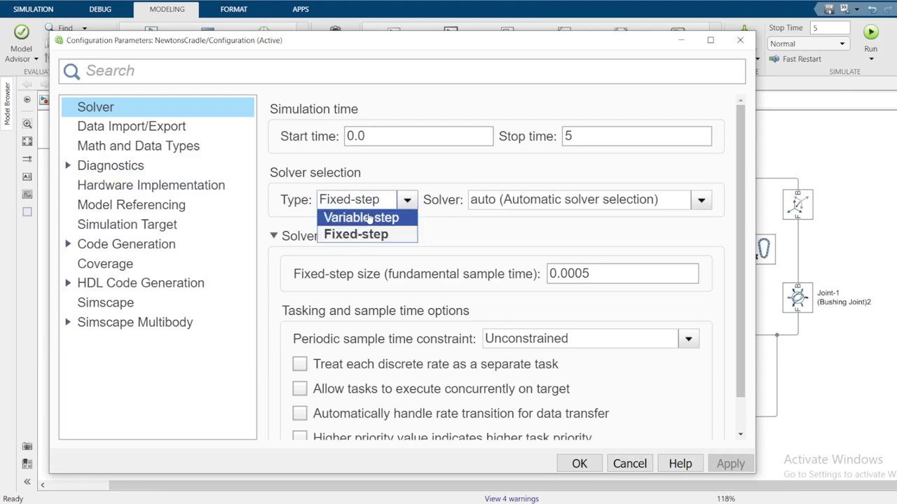
{"action": "left_click", "coordinate": [438, 216]}
{"action": "double_click", "coordinate": [444, 277]}
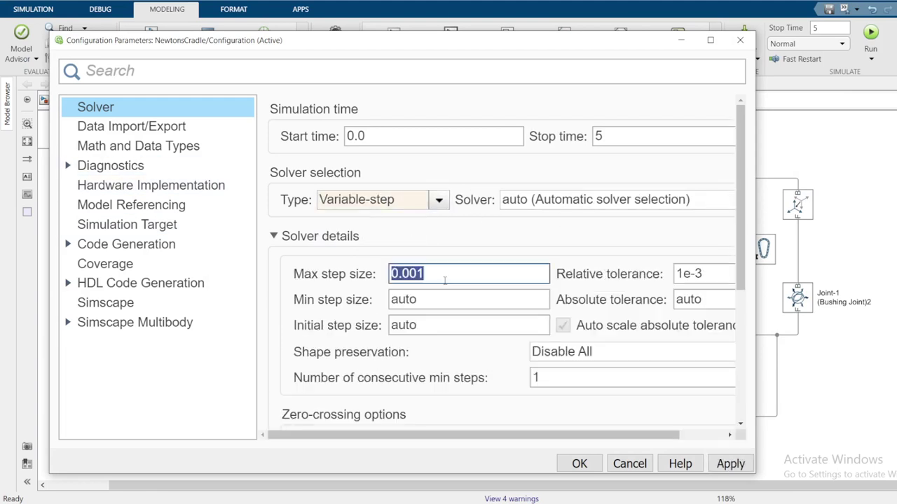
{"action": "left_click", "coordinate": [575, 464]}
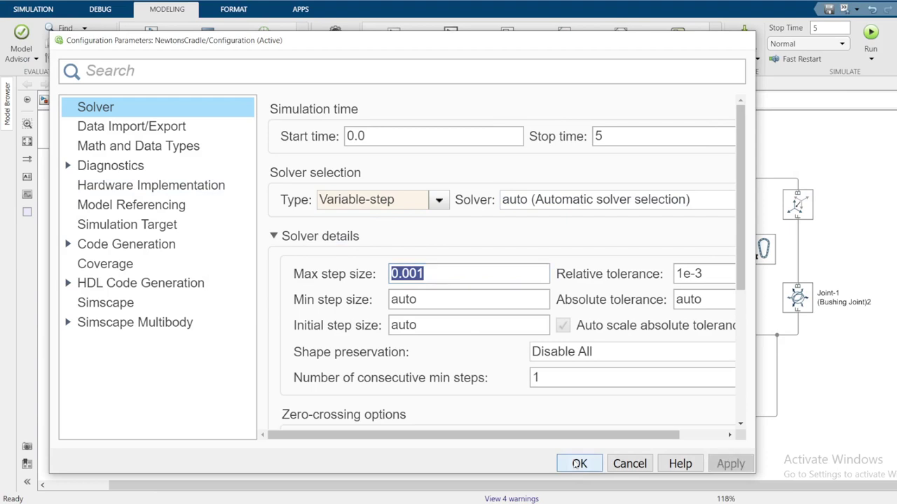
- Move the S2 bushing joint's label to the opposite side of its block and shift S3's upper Belt-Cable End and Rigid Transform down slightly
{"action": "scroll", "coordinate": [619, 258], "scroll_direction": "down", "scroll_amount": 3}
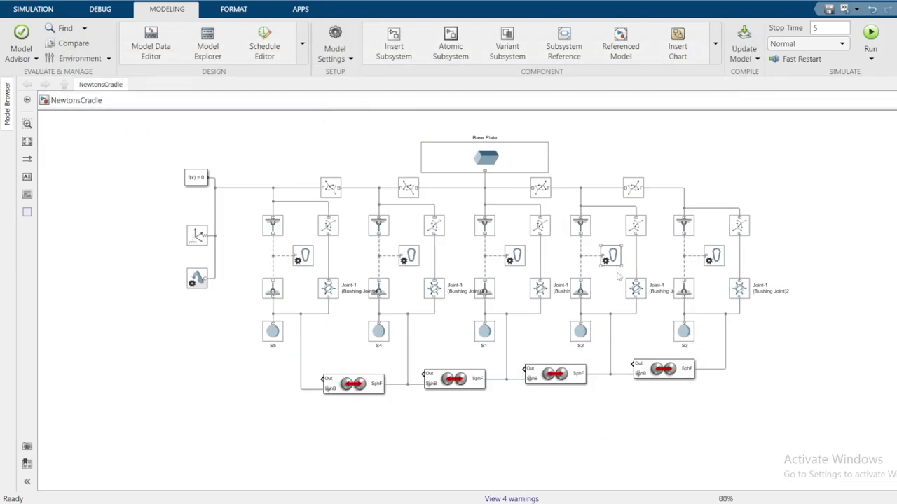
{"action": "scroll", "coordinate": [595, 280], "scroll_direction": "up", "scroll_amount": 3}
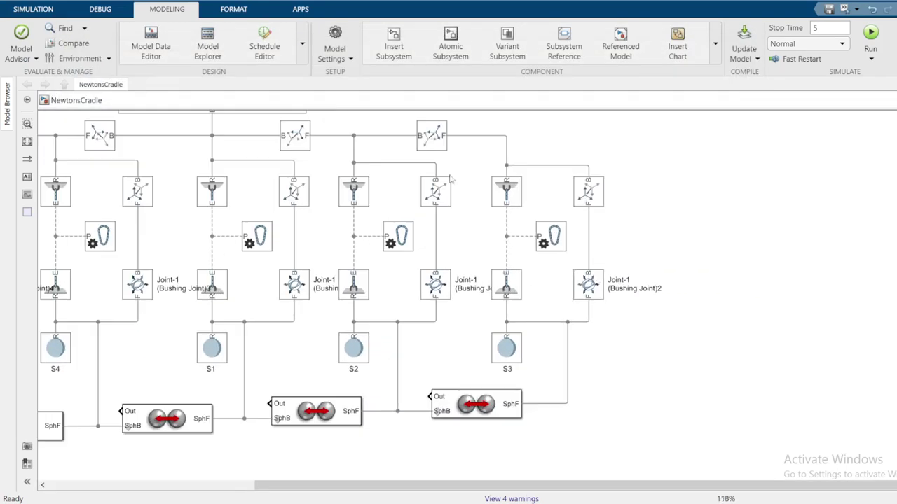
{"action": "scroll", "coordinate": [359, 219], "scroll_direction": "down", "scroll_amount": 3}
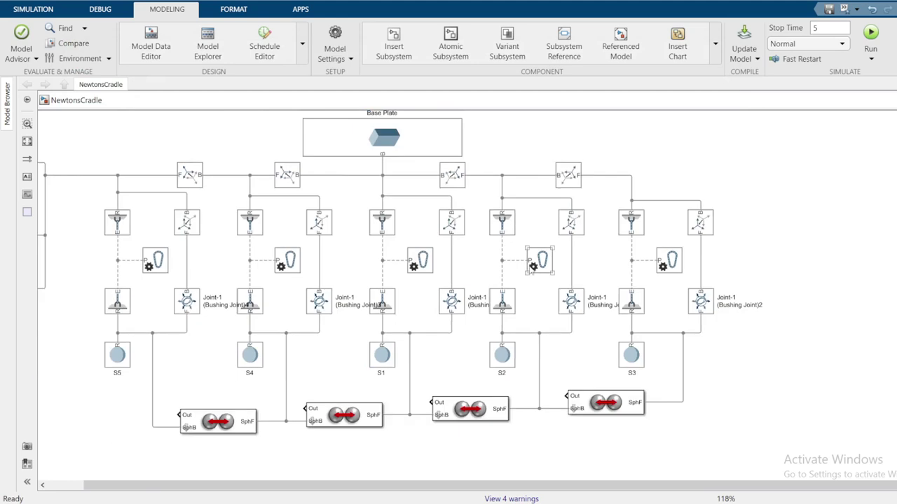
{"action": "scroll", "coordinate": [609, 264], "scroll_direction": "up", "scroll_amount": 2}
{"action": "scroll", "coordinate": [561, 287], "scroll_direction": "up", "scroll_amount": 2}
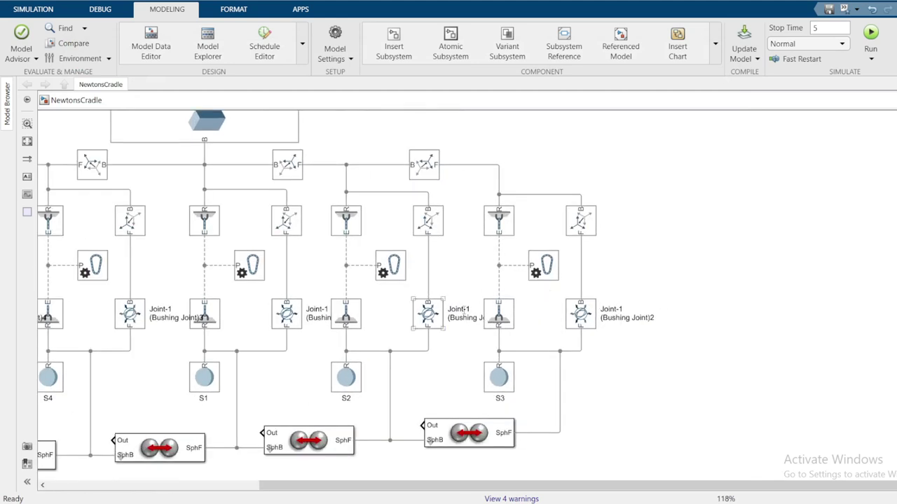
{"action": "left_click_drag", "start_coordinate": [463, 309], "coordinate": [395, 313]}
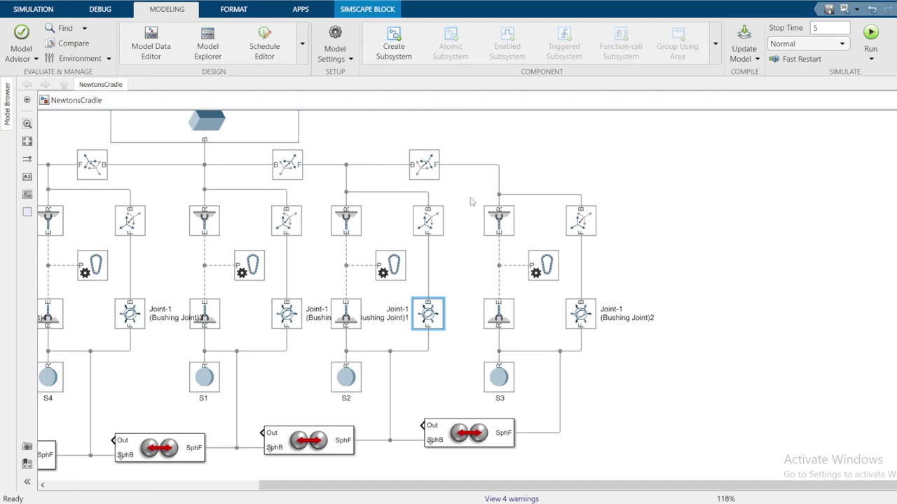
{"action": "left_click_drag", "start_coordinate": [498, 220], "coordinate": [498, 231]}
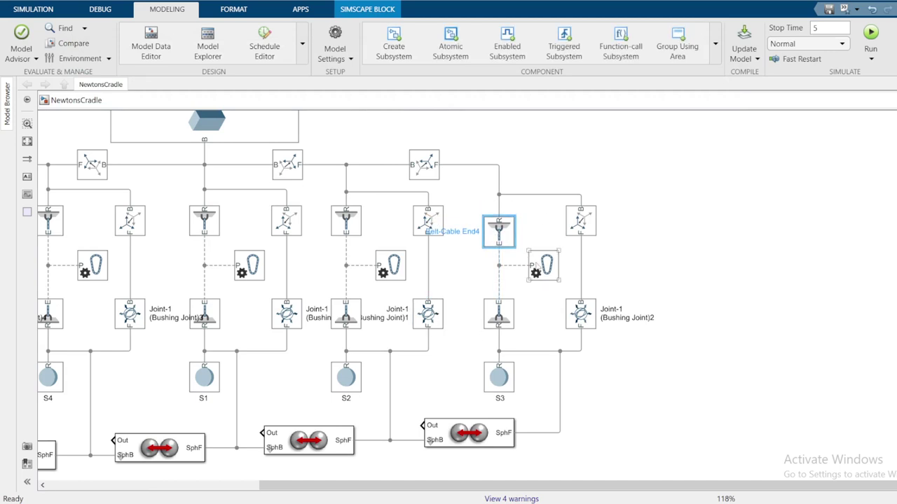
{"action": "left_click_drag", "start_coordinate": [583, 223], "coordinate": [582, 239]}
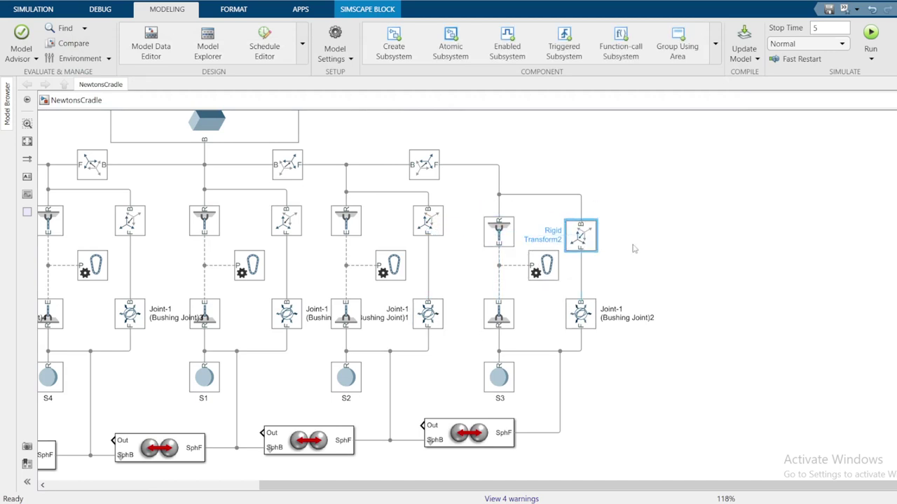
{"action": "left_click", "coordinate": [632, 248]}
- Group the S3 branch and its Sphere to Sphere Force block into a subsystem and move it slightly farther from the S2 branch
{"action": "left_click_drag", "start_coordinate": [467, 209], "coordinate": [621, 457]}
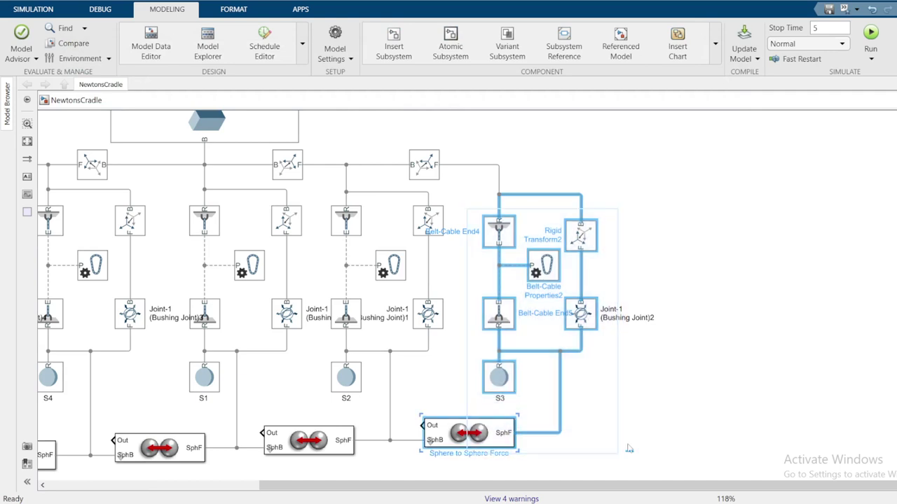
{"action": "left_click", "coordinate": [629, 447]}
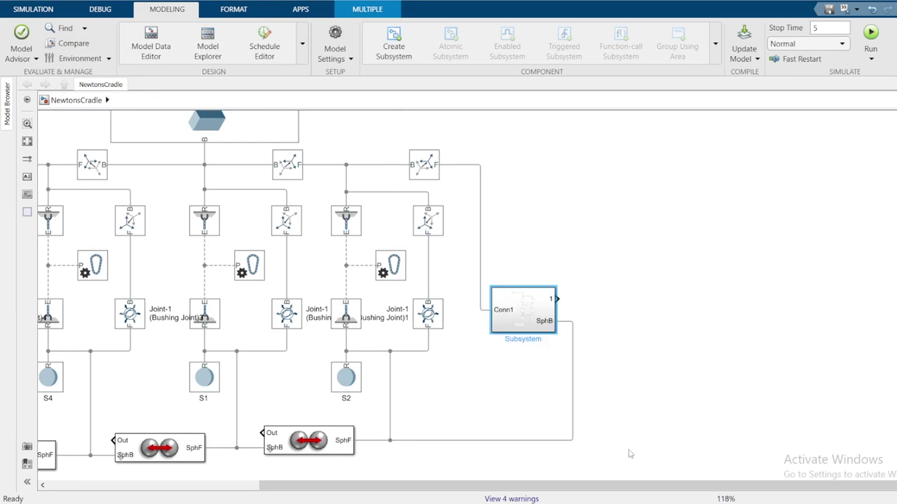
{"action": "left_click", "coordinate": [534, 324]}
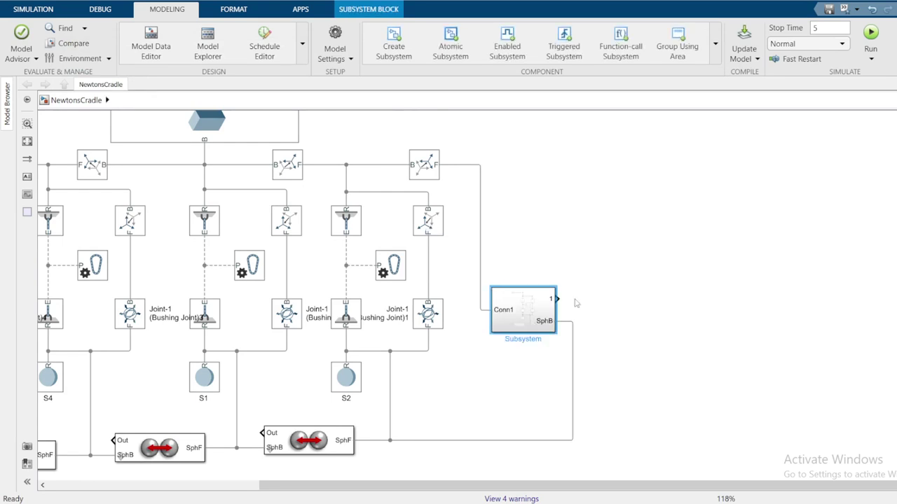
{"action": "left_click", "coordinate": [627, 277]}
{"action": "left_click_drag", "start_coordinate": [533, 309], "coordinate": [559, 305]}
{"action": "left_click", "coordinate": [681, 258]}
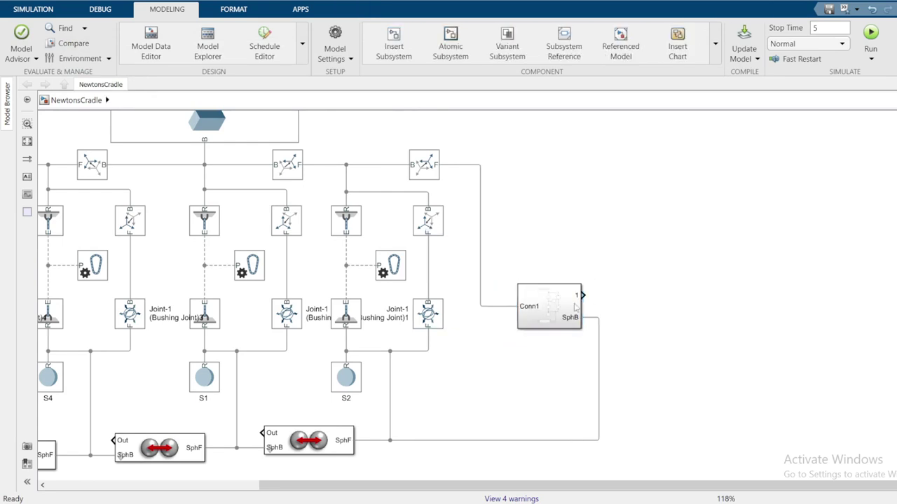
- Undo the move and the grouping of the S3 branch with its Sphere to Sphere Force block
{"action": "left_click", "coordinate": [575, 308]}
{"action": "key", "text": "ctrl+z"}
{"action": "key", "text": "ctrl+z"}
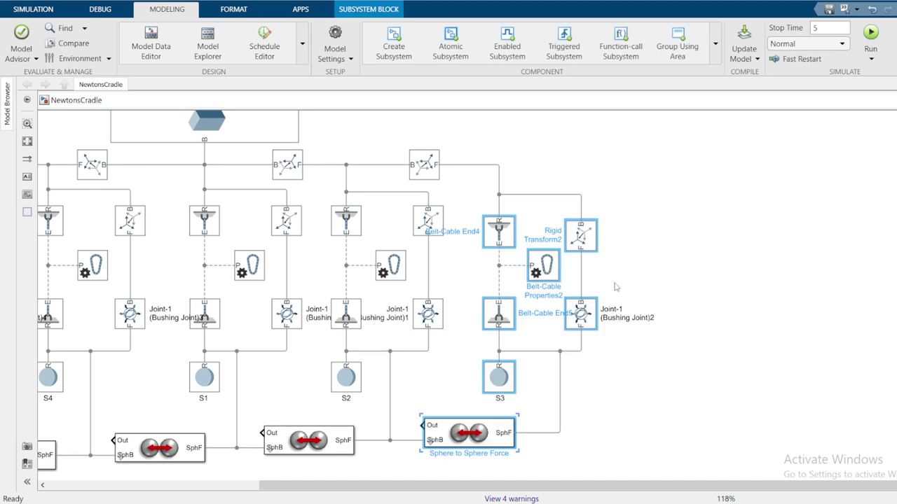
{"action": "left_click", "coordinate": [699, 260]}
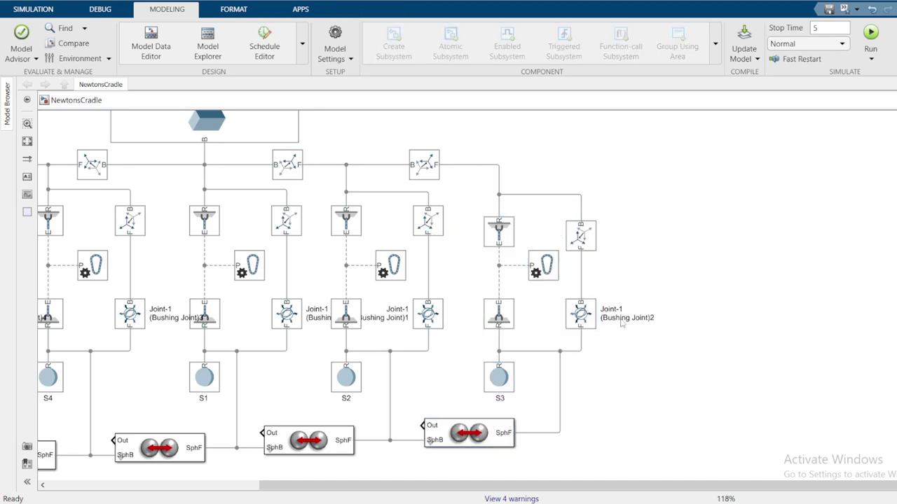
- Group only the S3 branch into a subsystem, leaving out its Sphere to Sphere Force block, and shift it slightly toward the S2 branch
{"action": "left_click_drag", "start_coordinate": [475, 218], "coordinate": [640, 390]}
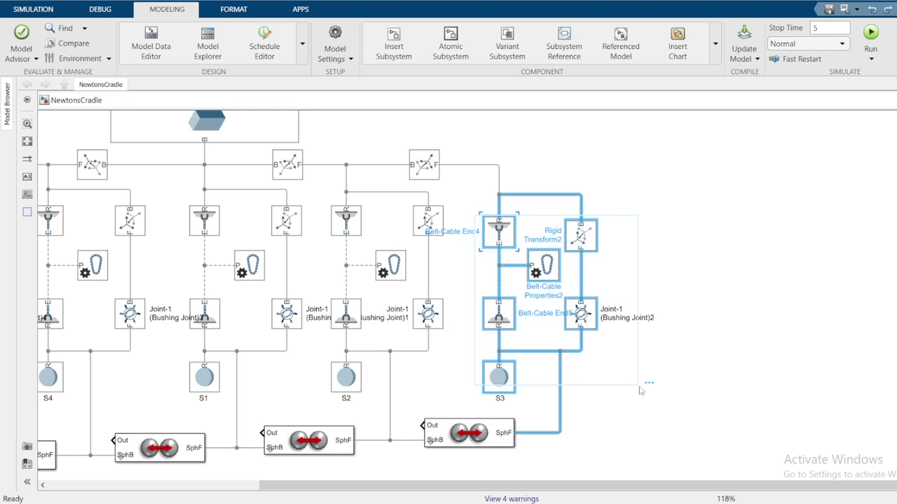
{"action": "left_click", "coordinate": [652, 378]}
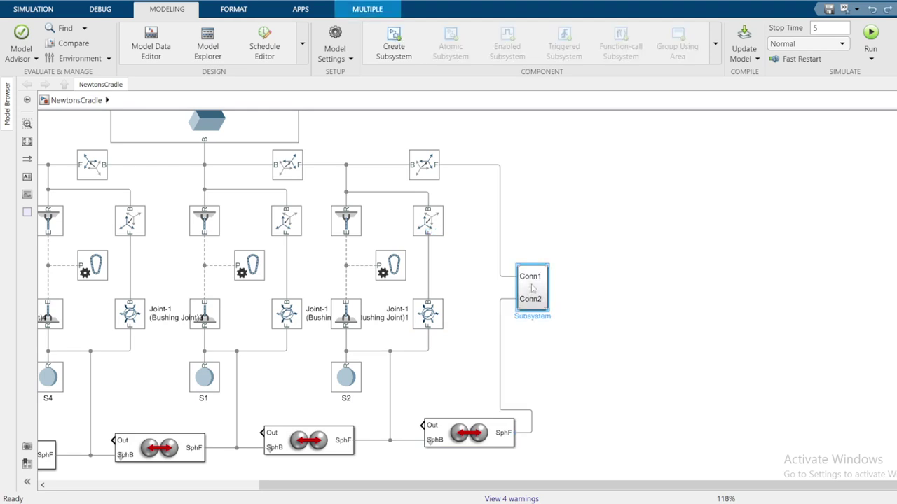
{"action": "left_click_drag", "start_coordinate": [530, 288], "coordinate": [518, 289]}
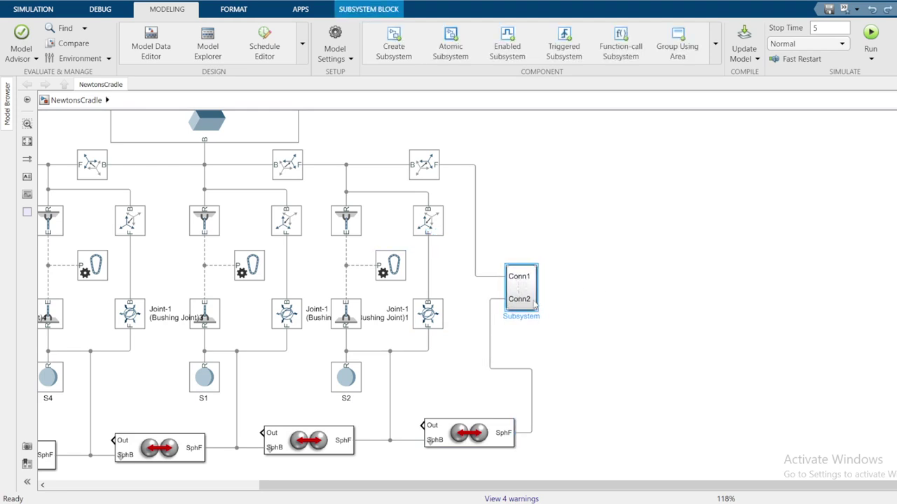
{"action": "left_click", "coordinate": [529, 288]}
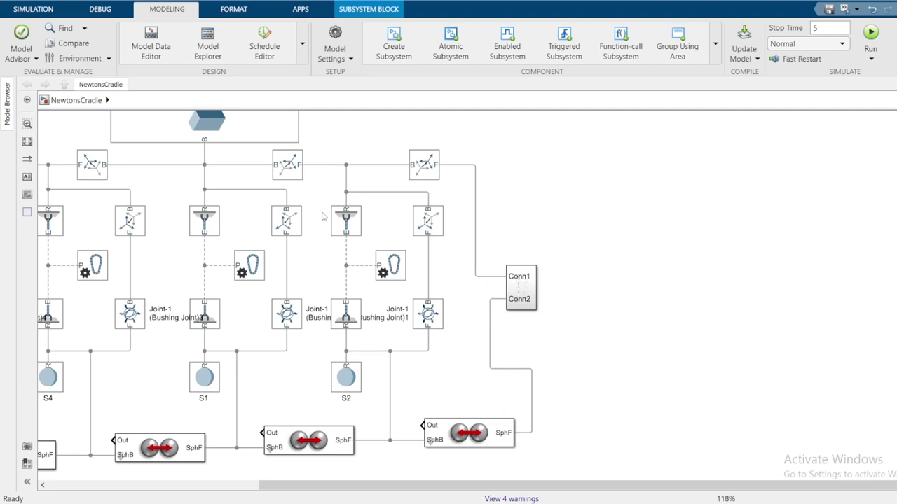
- Move the S1 branch's bushing joint closer to its cable, clear of the S2 branch
{"action": "left_click_drag", "start_coordinate": [321, 211], "coordinate": [445, 370]}
{"action": "left_click", "coordinate": [605, 222]}
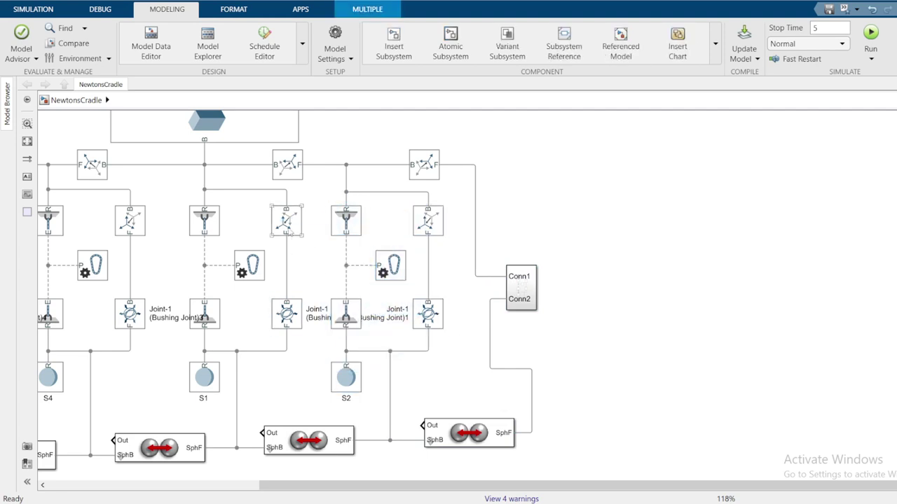
{"action": "left_click_drag", "start_coordinate": [328, 193], "coordinate": [371, 300]}
{"action": "left_click_drag", "start_coordinate": [328, 193], "coordinate": [376, 285]}
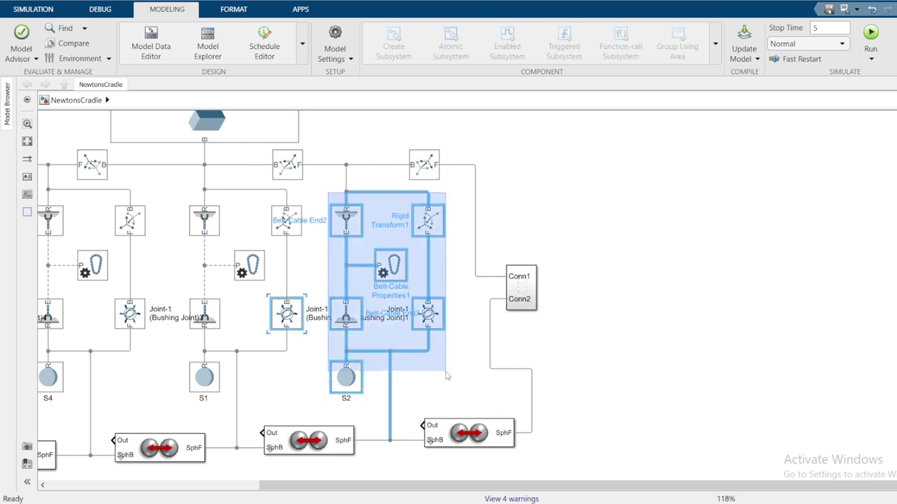
{"action": "left_click", "coordinate": [558, 346]}
{"action": "left_click_drag", "start_coordinate": [293, 319], "coordinate": [255, 319]}
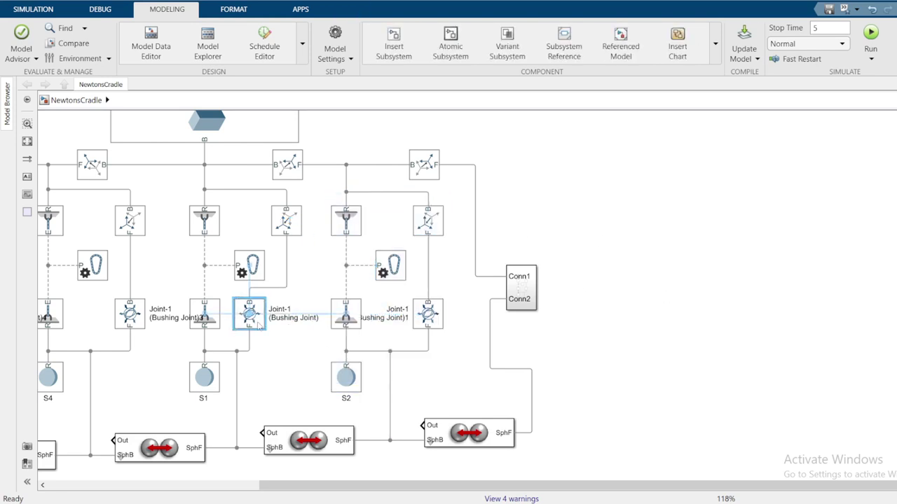
- Group the S2 branch into a subsystem, move it toward the S3 subsystem, and align its upper connection line with the lower one
{"action": "left_click_drag", "start_coordinate": [327, 185], "coordinate": [446, 396]}
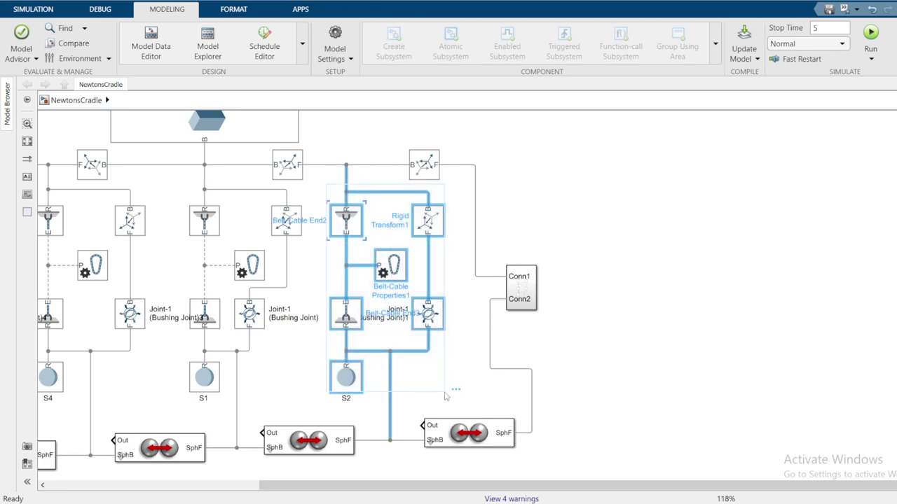
{"action": "left_click", "coordinate": [456, 400]}
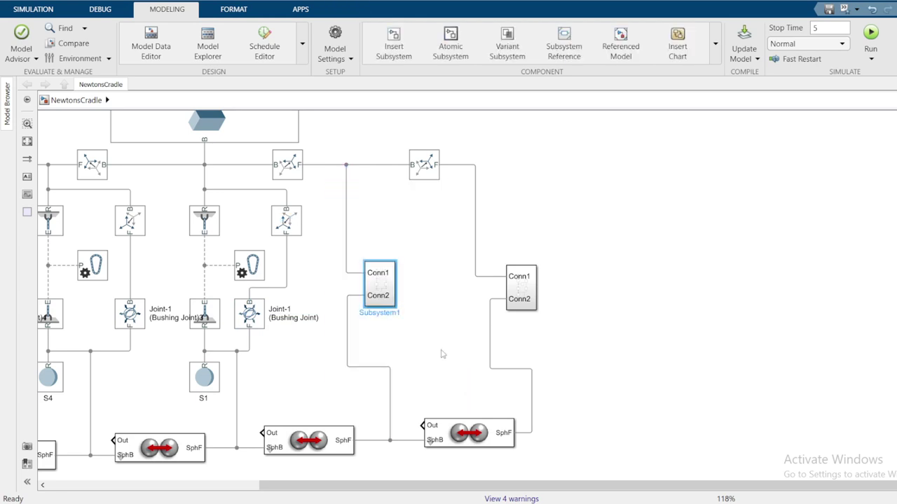
{"action": "left_click_drag", "start_coordinate": [392, 289], "coordinate": [438, 303]}
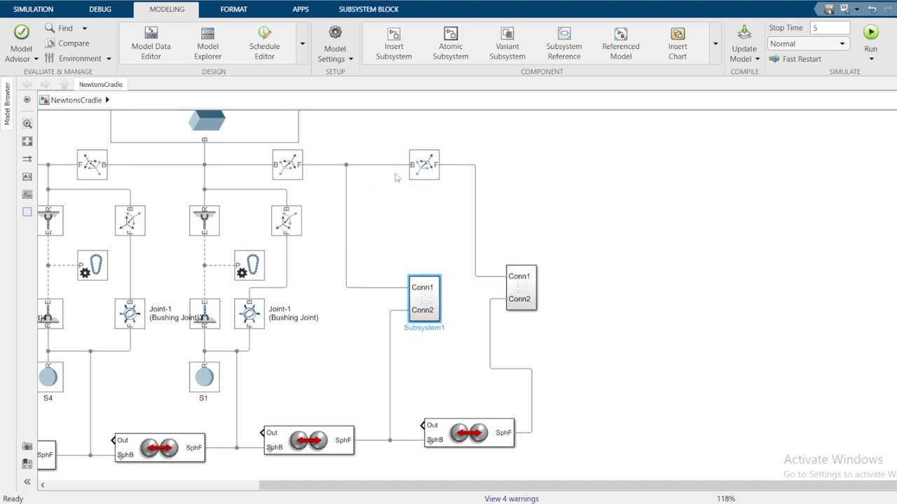
{"action": "left_click_drag", "start_coordinate": [347, 205], "coordinate": [395, 206]}
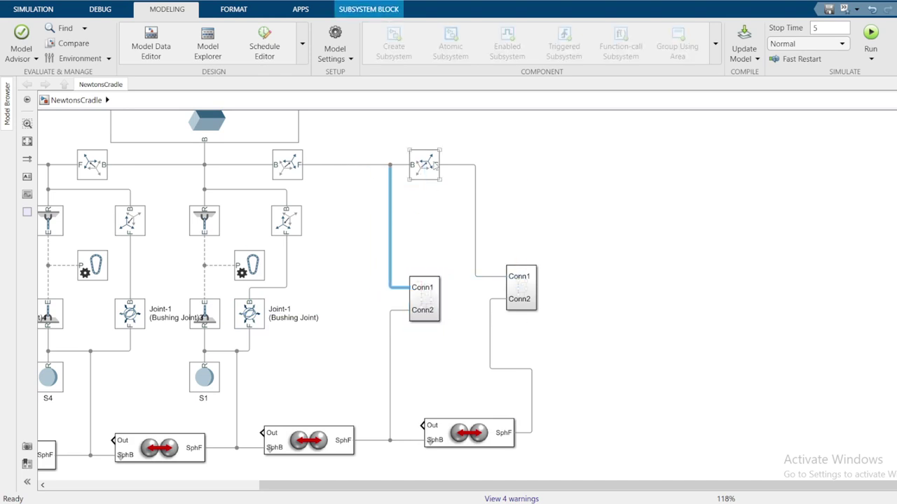
- Move the S3 subsystem farther from the S2 subsystem, straighten its connection line, and shift the Rigid Transform between their branches toward it
{"action": "left_click_drag", "start_coordinate": [522, 292], "coordinate": [576, 288]}
{"action": "left_click_drag", "start_coordinate": [485, 362], "coordinate": [546, 361]}
{"action": "left_click_drag", "start_coordinate": [573, 289], "coordinate": [557, 318]}
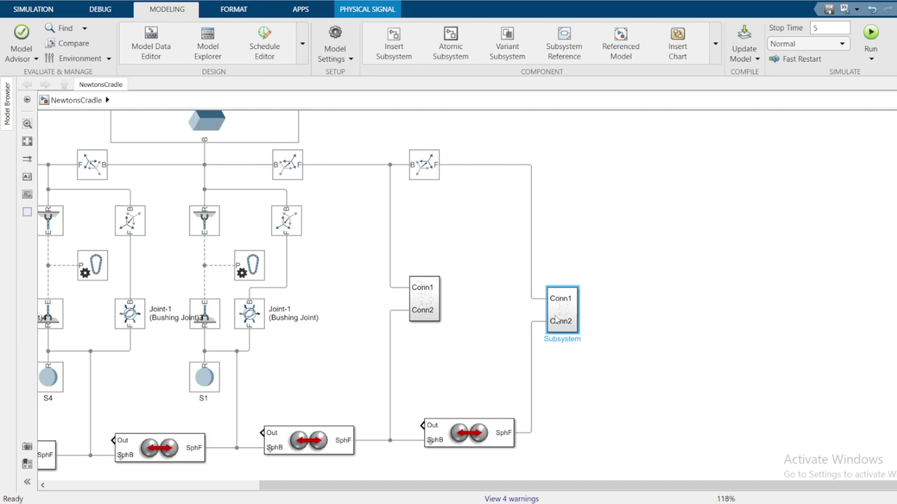
{"action": "left_click_drag", "start_coordinate": [419, 174], "coordinate": [468, 174]}
{"action": "left_click", "coordinate": [628, 227]}
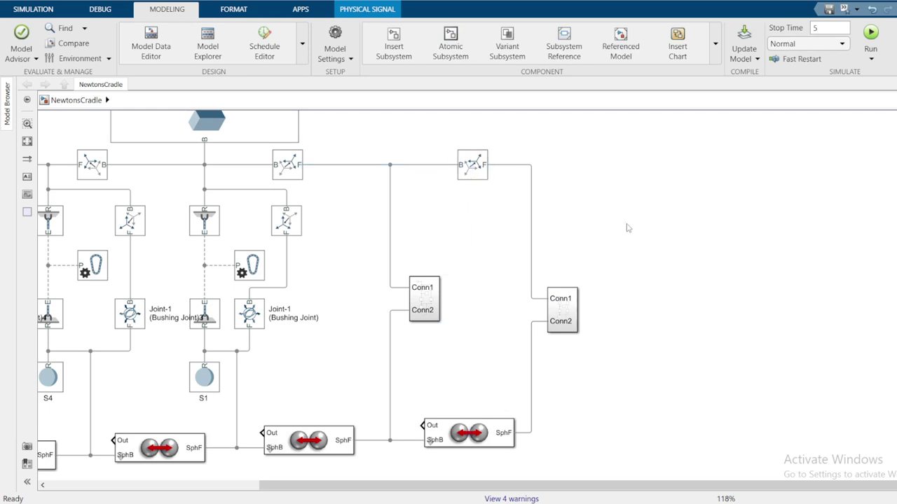
- Align the S3 subsystem level with the S2 subsystem and rename it Sphere 3
{"action": "key", "text": "space"}
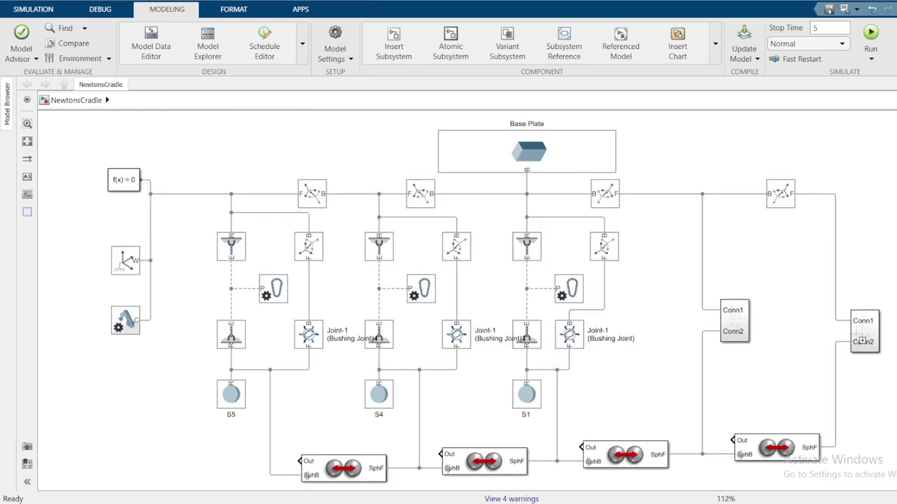
{"action": "left_click_drag", "start_coordinate": [862, 340], "coordinate": [861, 328]}
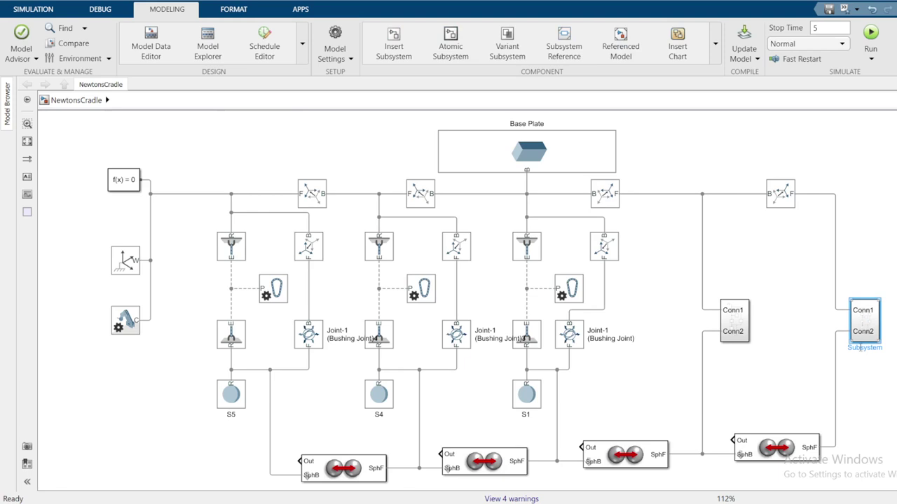
{"action": "double_click", "coordinate": [860, 347]}
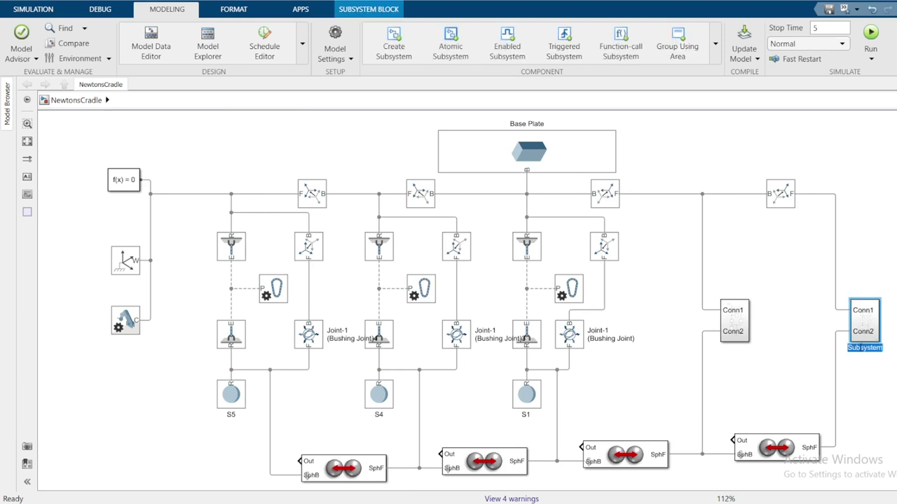
{"action": "scroll", "coordinate": [613, 319], "scroll_direction": "down", "scroll_amount": 1}
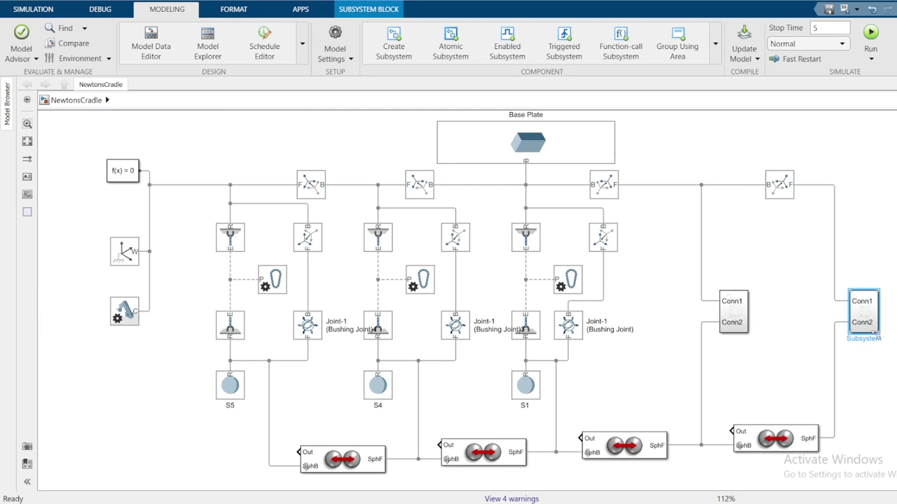
{"action": "double_click", "coordinate": [876, 340]}
{"action": "type", "text": "Sphere 3"}
{"action": "key", "text": "Return"}
{"action": "left_click", "coordinate": [799, 284]}
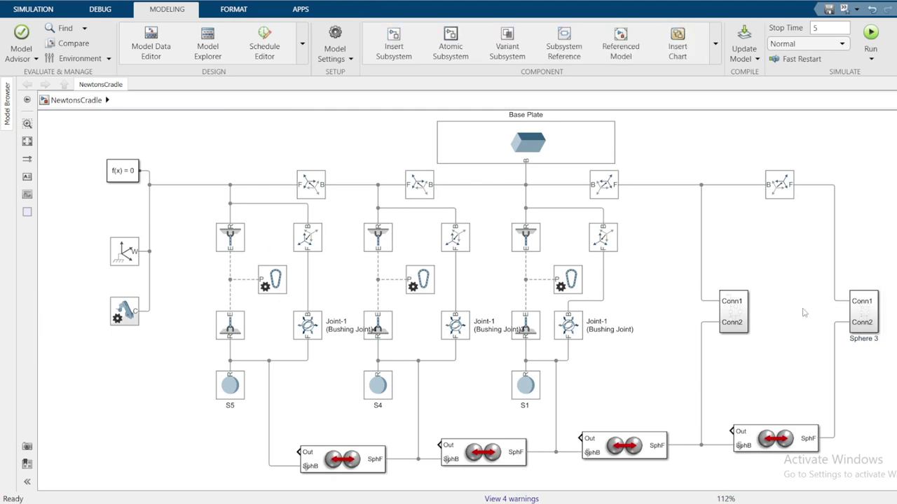
- Open the Sphere 3 subsystem and rename its Conn1 port as Base
{"action": "double_click", "coordinate": [865, 312]}
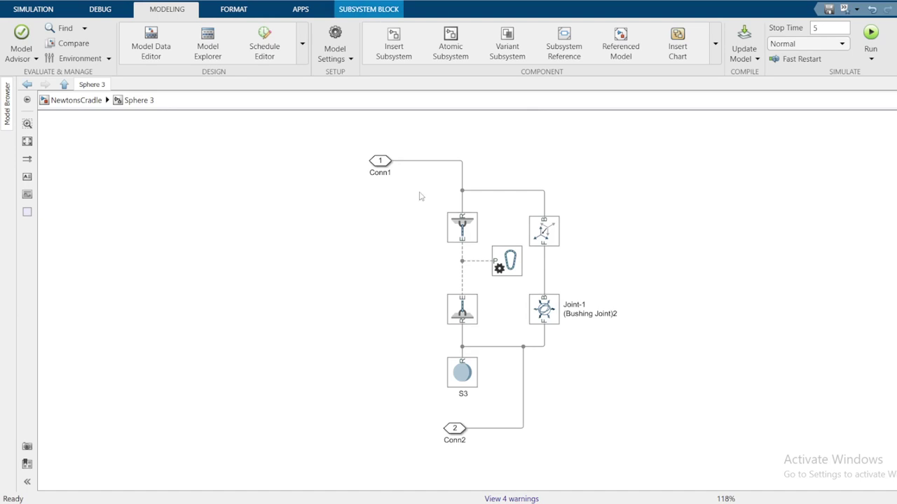
{"action": "left_click", "coordinate": [454, 424]}
{"action": "left_click", "coordinate": [463, 434]}
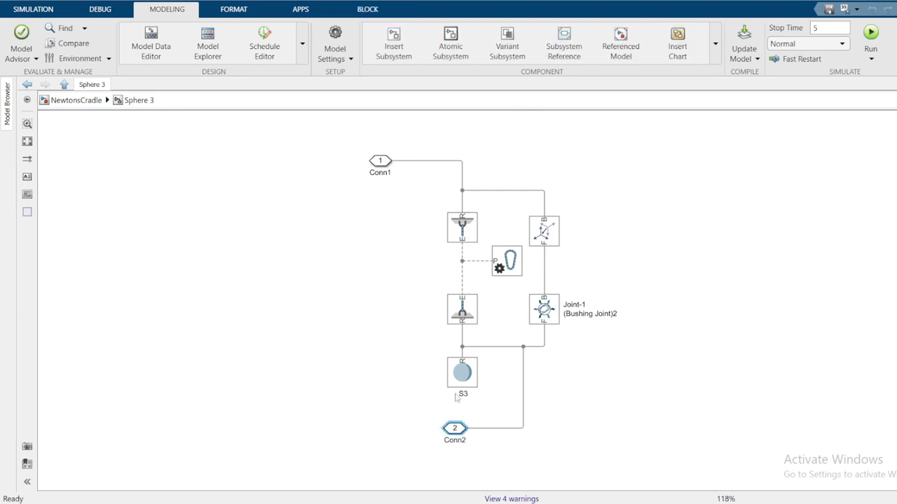
{"action": "left_click", "coordinate": [388, 173]}
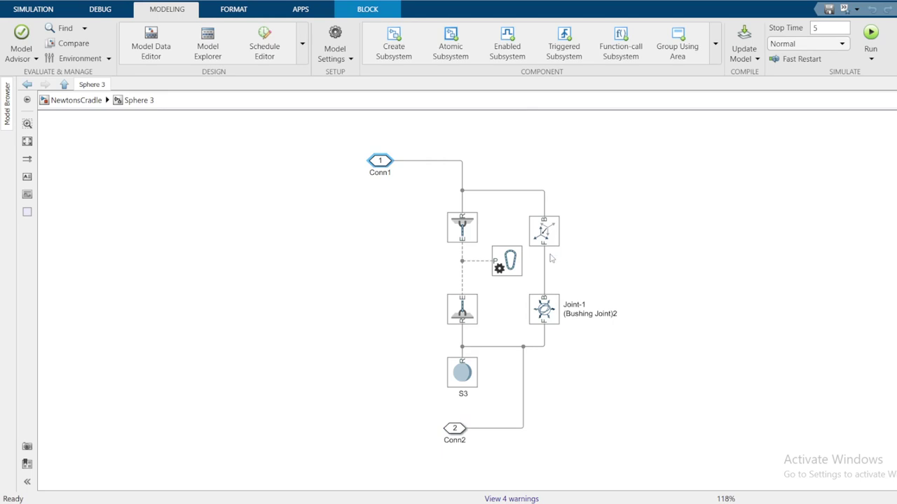
{"action": "key", "text": "BackSpace"}
{"action": "key", "text": "BackSpace"}
{"action": "key", "text": "BackSpace"}
{"action": "key", "text": "BackSpace"}
{"action": "type", "text": "Base"}
{"action": "left_click", "coordinate": [547, 229]}
- Rename the Conn2 port as Follower and move it slightly outward from below the S3 sphere
{"action": "left_click", "coordinate": [455, 429]}
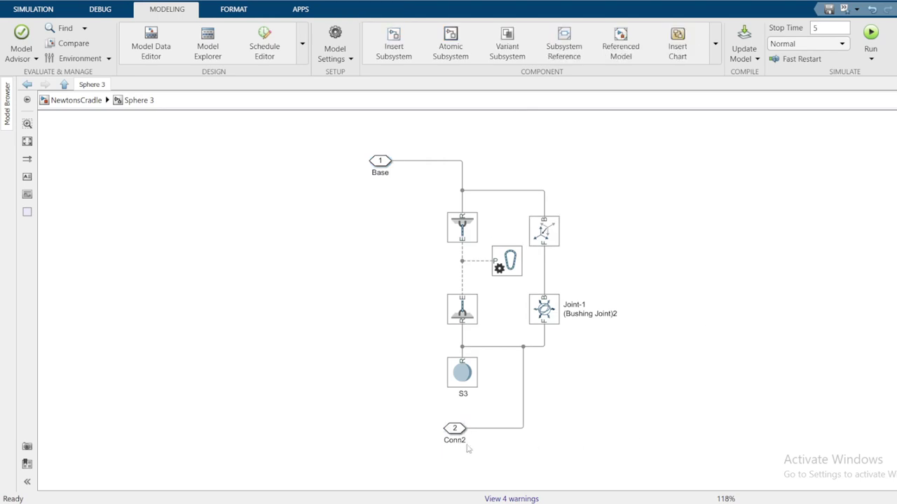
{"action": "left_click", "coordinate": [452, 429]}
{"action": "key", "text": "ctrl+a"}
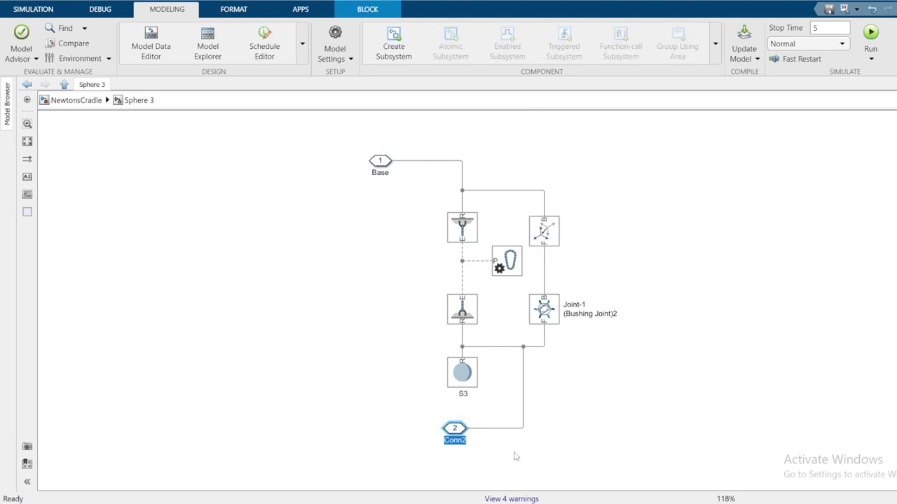
{"action": "key", "text": "BackSpace"}
{"action": "type", "text": "Follower"}
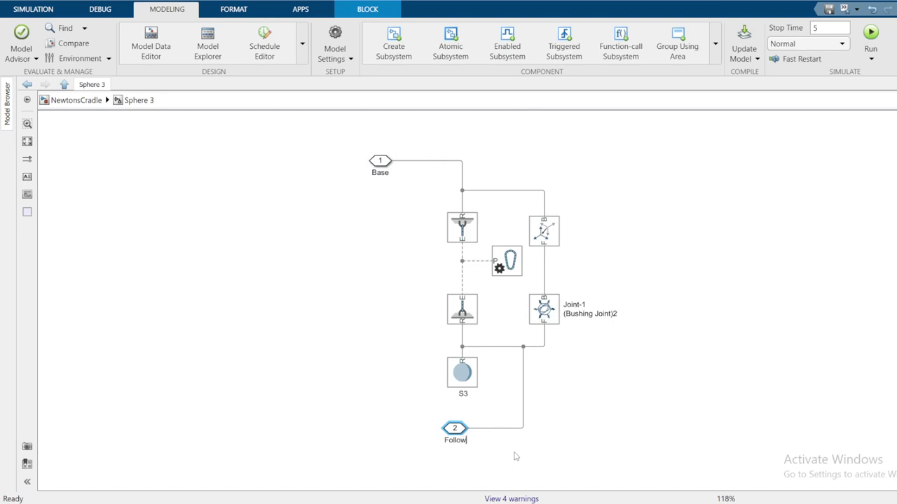
{"action": "key", "text": "Return"}
{"action": "left_click", "coordinate": [337, 323]}
{"action": "left_click_drag", "start_coordinate": [454, 440], "coordinate": [415, 442]}
{"action": "left_click", "coordinate": [454, 428]}
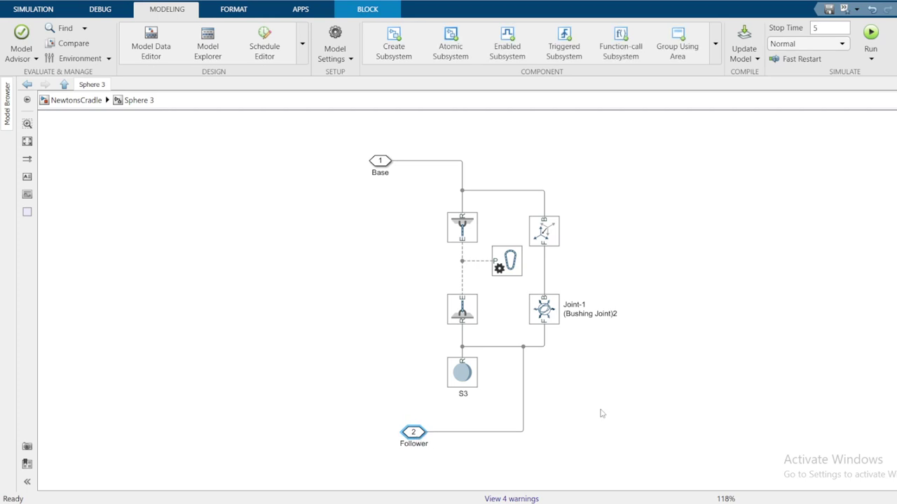
{"action": "key", "text": "space"}
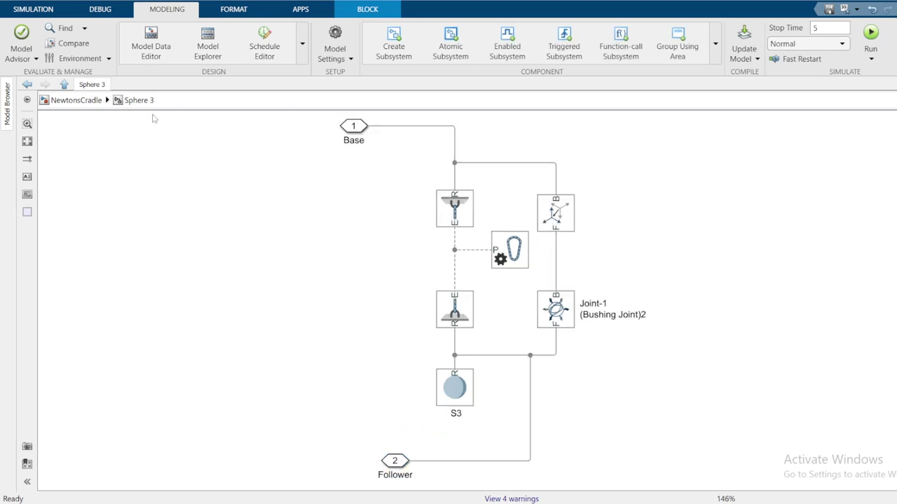
- Return to the NewtonsCradle level and widen the Sphere 3 and S2 subsystem blocks, reducing their height slightly
{"action": "left_click", "coordinate": [76, 100]}
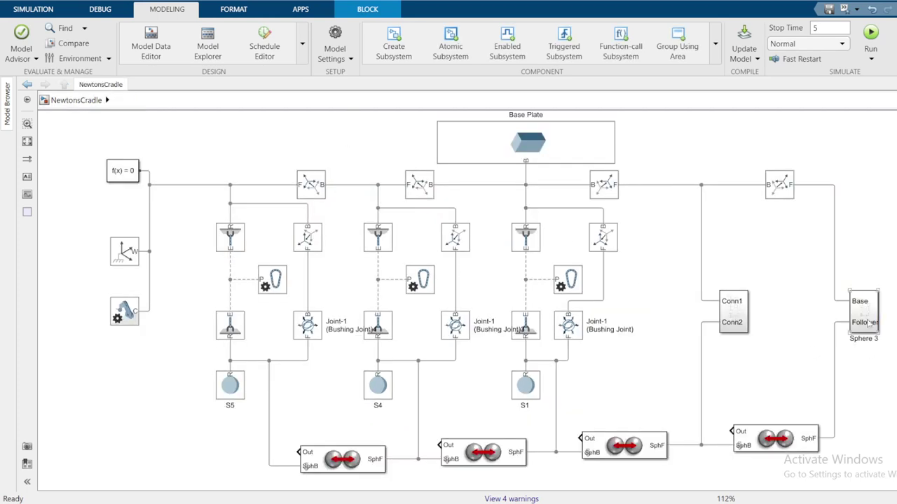
{"action": "left_click_drag", "start_coordinate": [879, 330], "coordinate": [896, 327]}
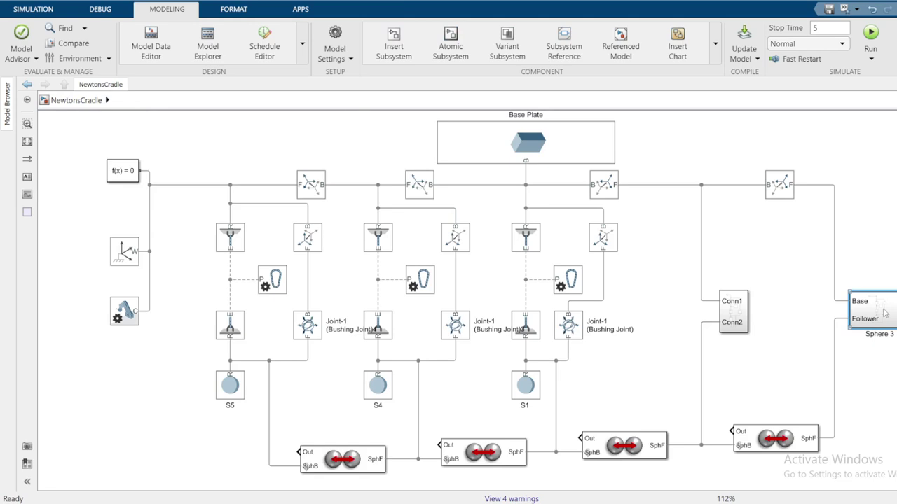
{"action": "left_click", "coordinate": [885, 314]}
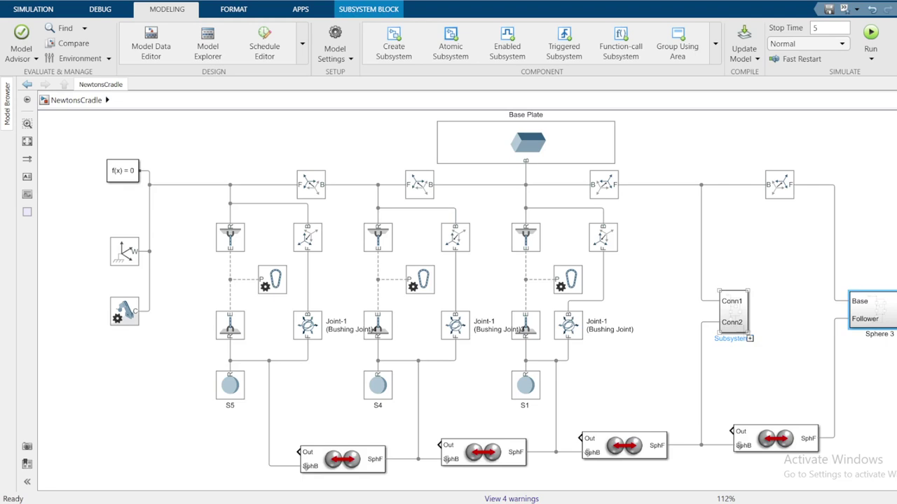
{"action": "left_click_drag", "start_coordinate": [748, 333], "coordinate": [786, 320]}
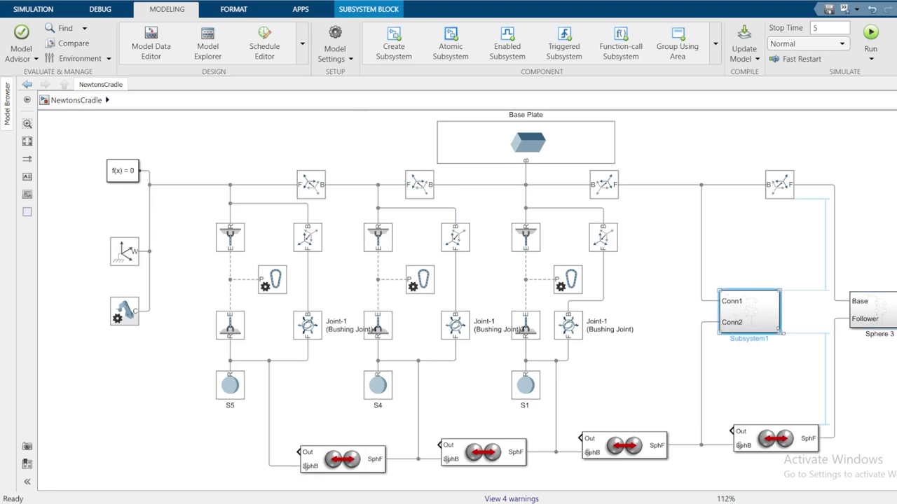
{"action": "left_click", "coordinate": [889, 219]}
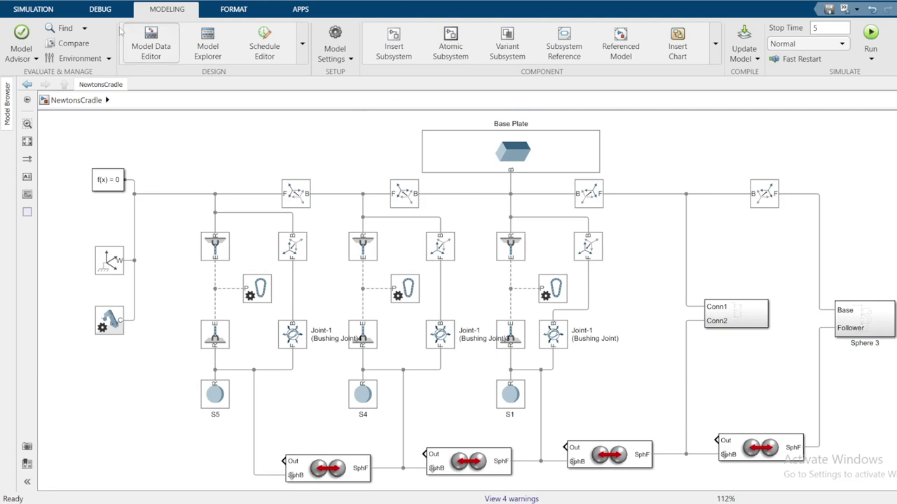
- Run the simulation with the subsystems in place and switch to Mechanics Explorer
{"action": "left_click", "coordinate": [33, 9]}
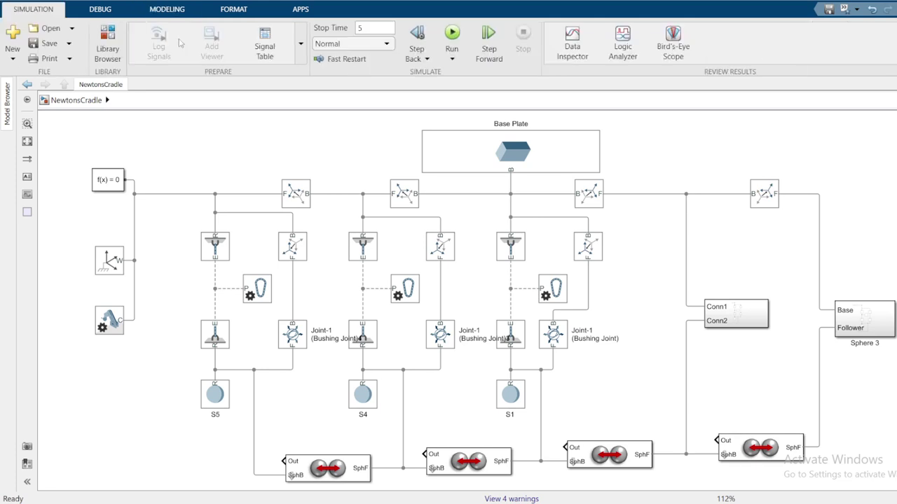
{"action": "left_click", "coordinate": [452, 35]}
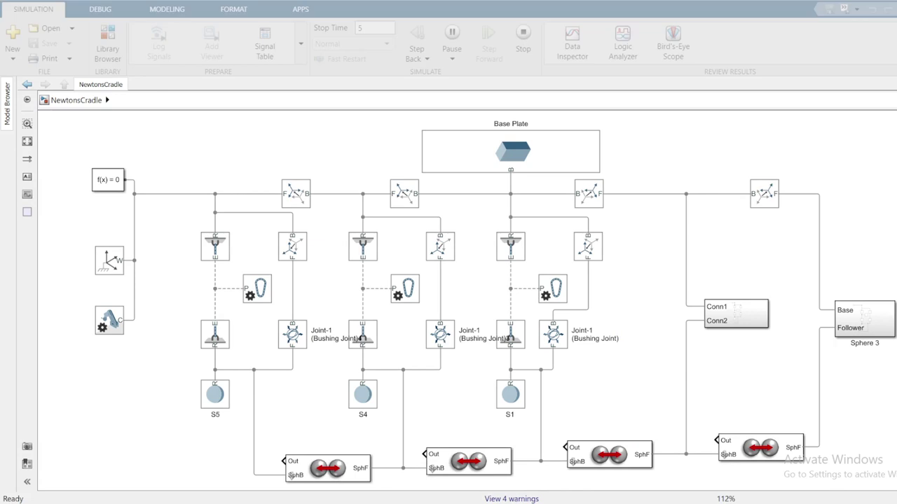
{"action": "mouse_move", "coordinate": [449, 503]}
{"action": "left_click", "coordinate": [457, 477]}
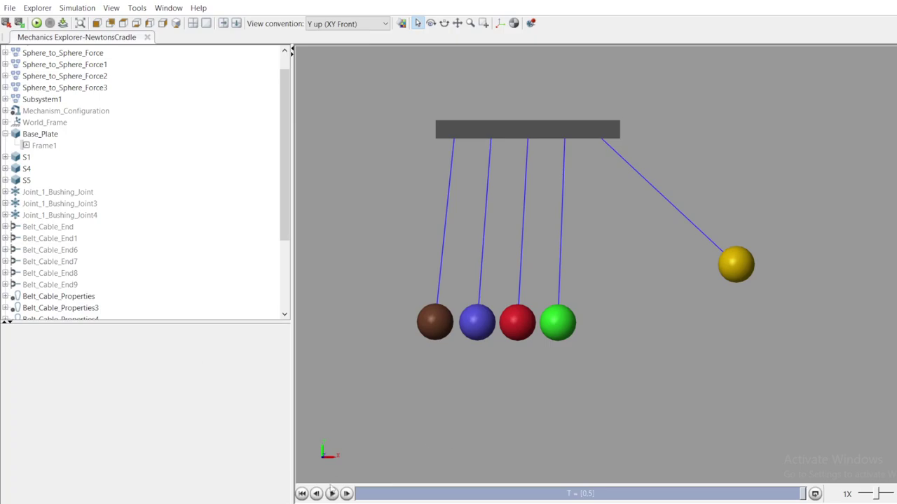
- Play the Newton's cradle animation and replay it to examine how the five spheres swing and collide
{"action": "left_click", "coordinate": [332, 494]}
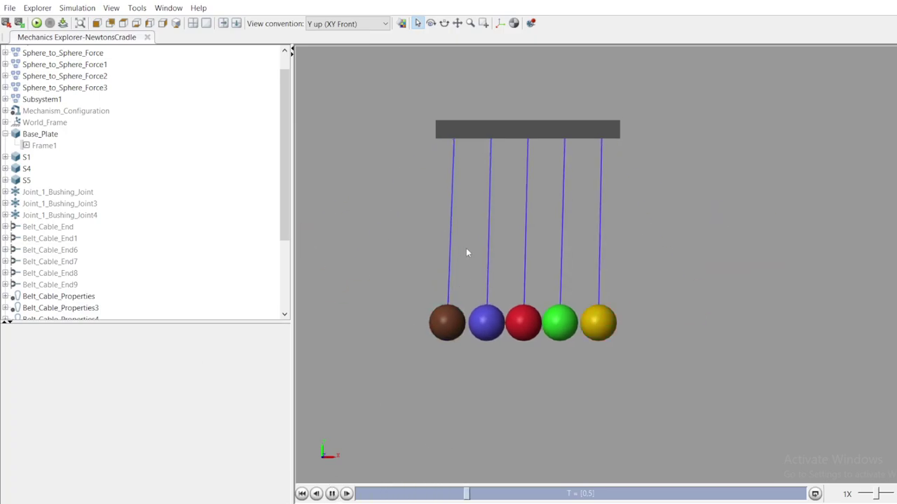
{"action": "scroll", "coordinate": [466, 248], "scroll_direction": "up", "scroll_amount": 1}
{"action": "scroll", "coordinate": [465, 247], "scroll_direction": "down", "scroll_amount": 2}
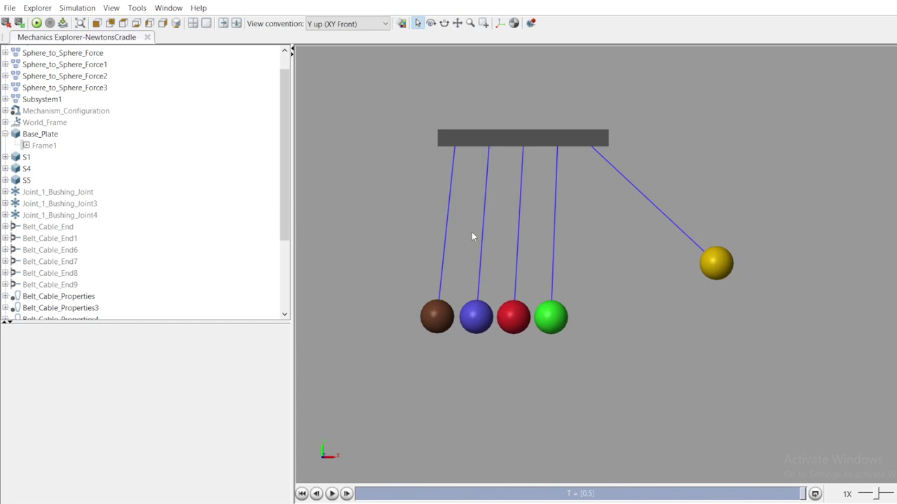
{"action": "left_click", "coordinate": [331, 493]}
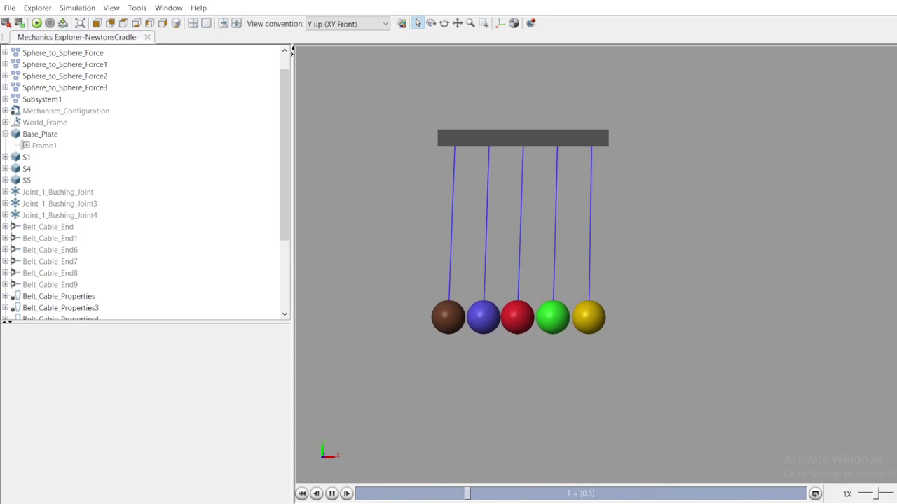